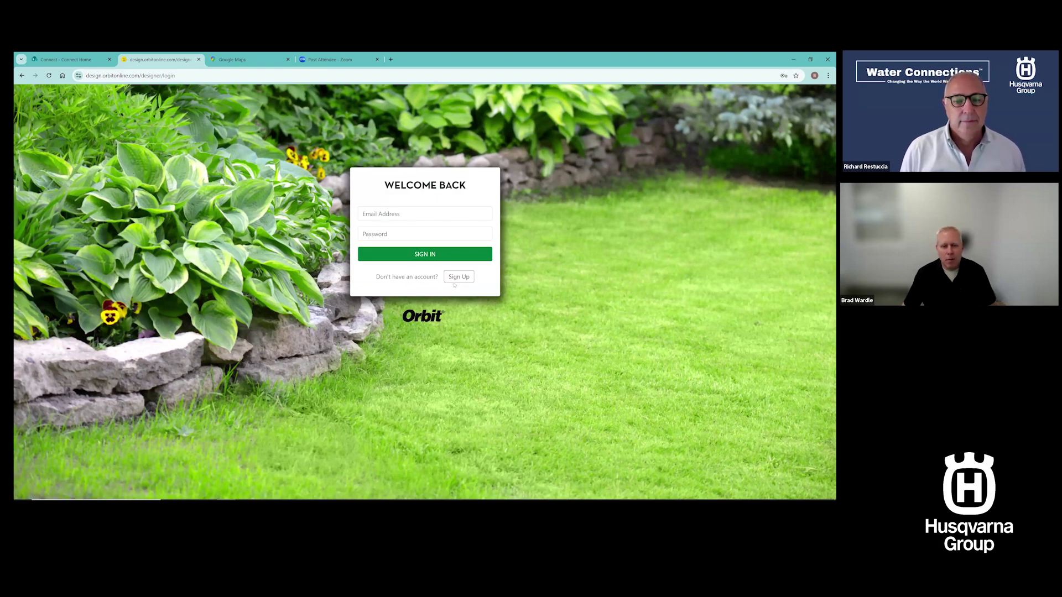
Sign in to Orbit Irrigation Designer with the saved account e-mail and its password
left_click(458, 277)
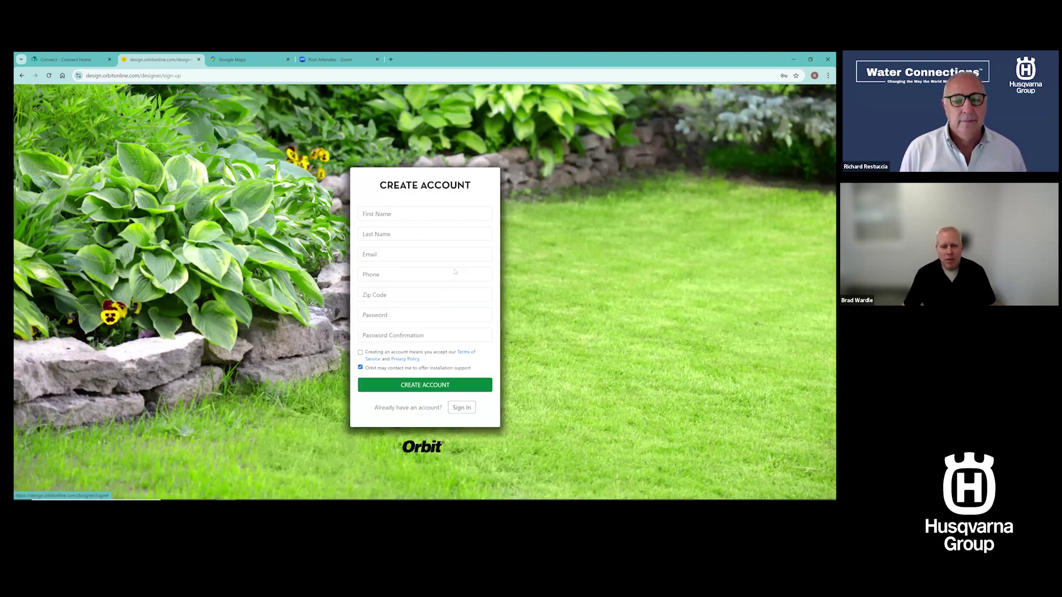
left_click(461, 408)
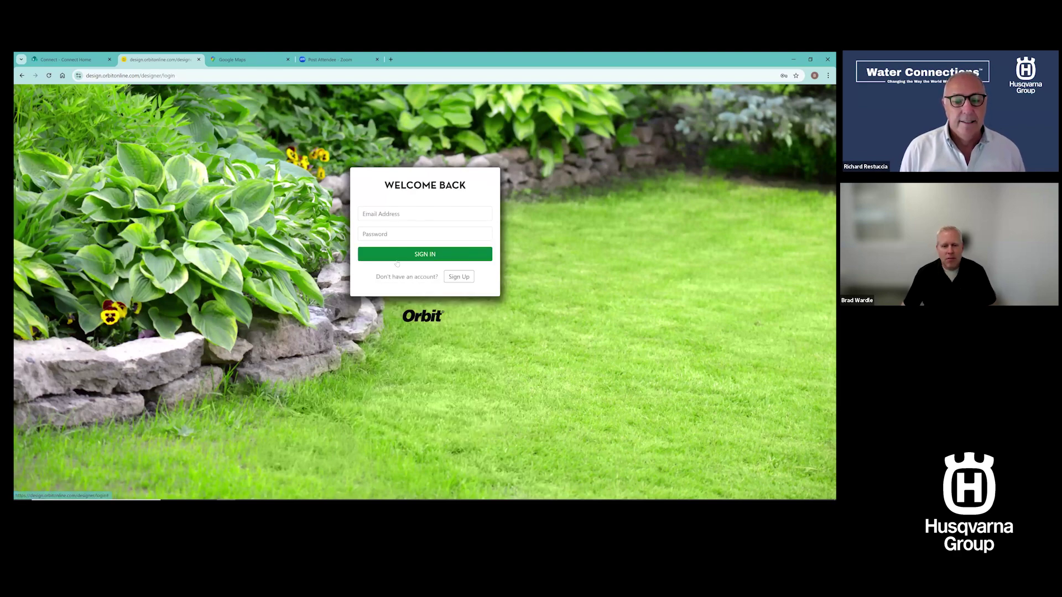
left_click(385, 215)
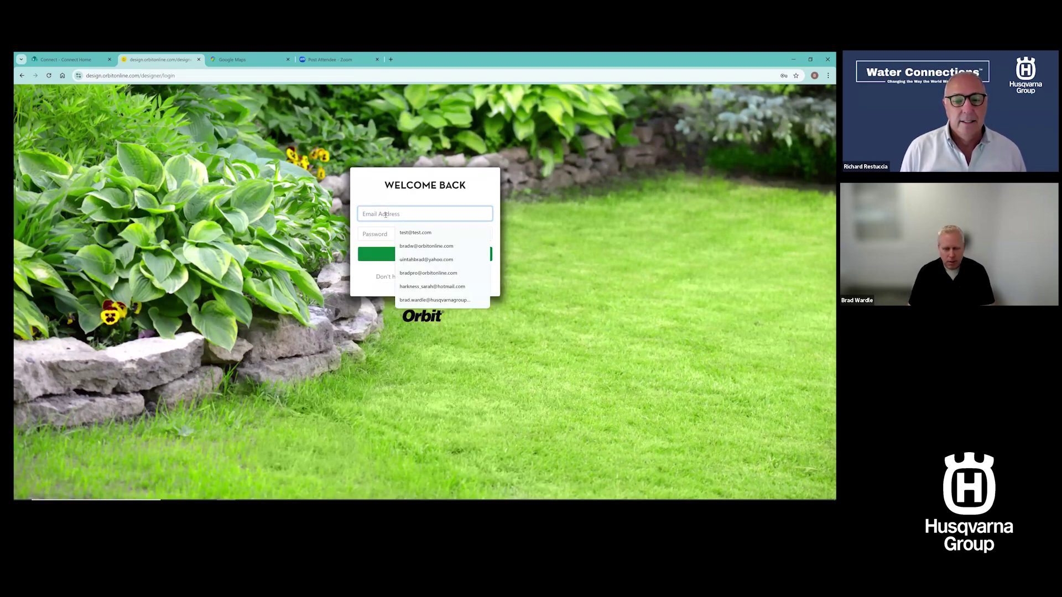
left_click(439, 235)
left_click(389, 237)
type("123456")
left_click(423, 255)
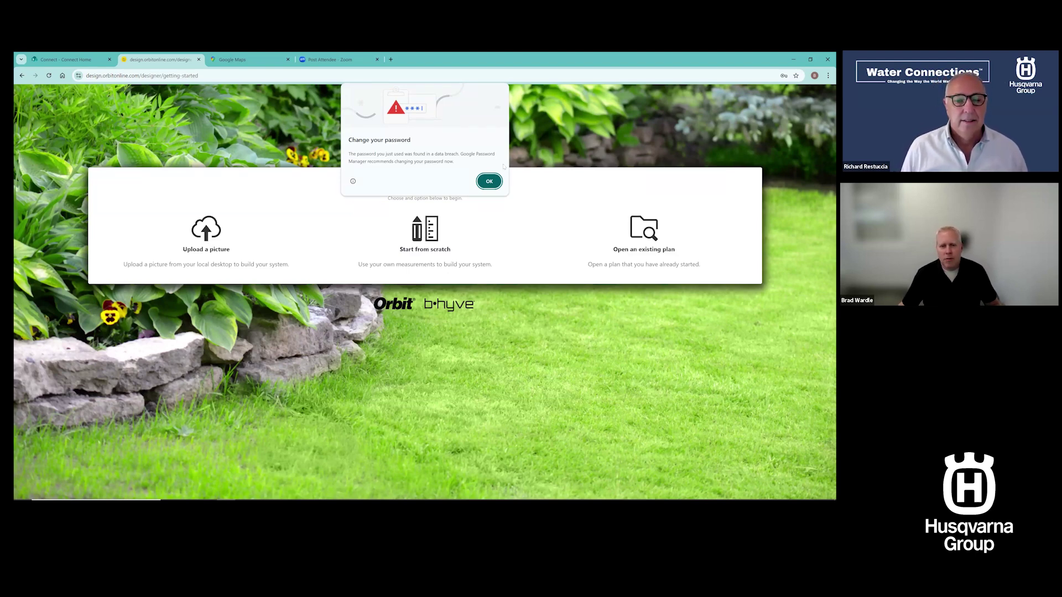
Dismiss the browser warning, start a blank plan from scratch and begin a Lot outline
left_click(489, 181)
left_click(425, 238)
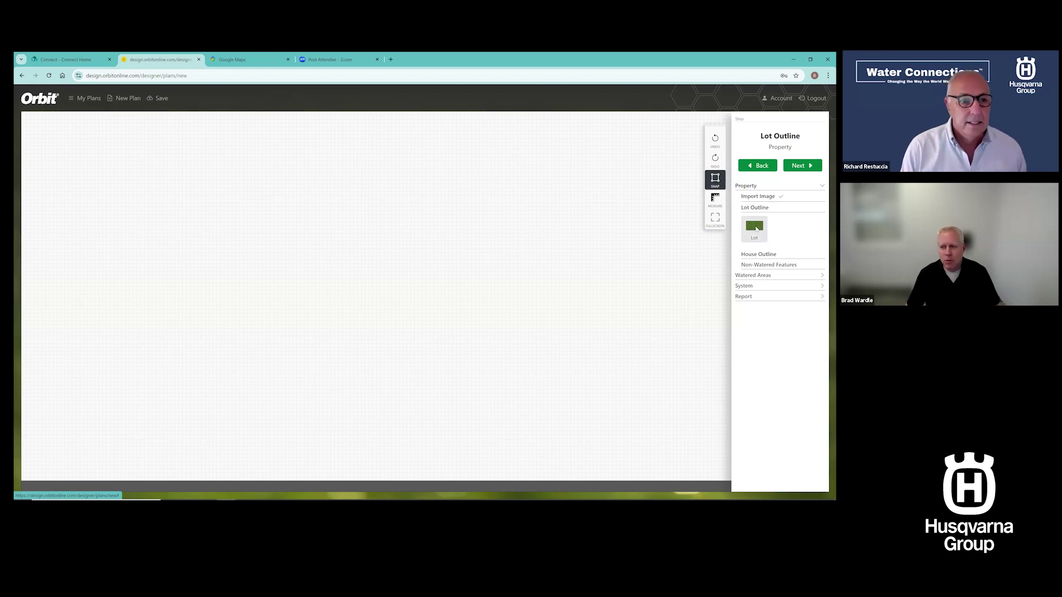
left_click(757, 229)
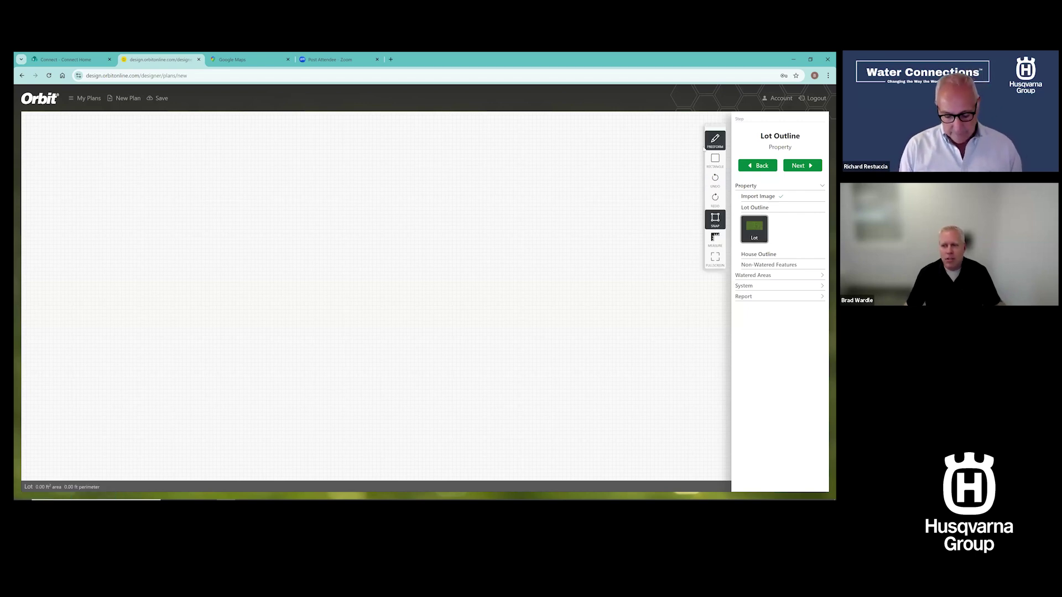
left_click_drag(716, 127, 678, 124)
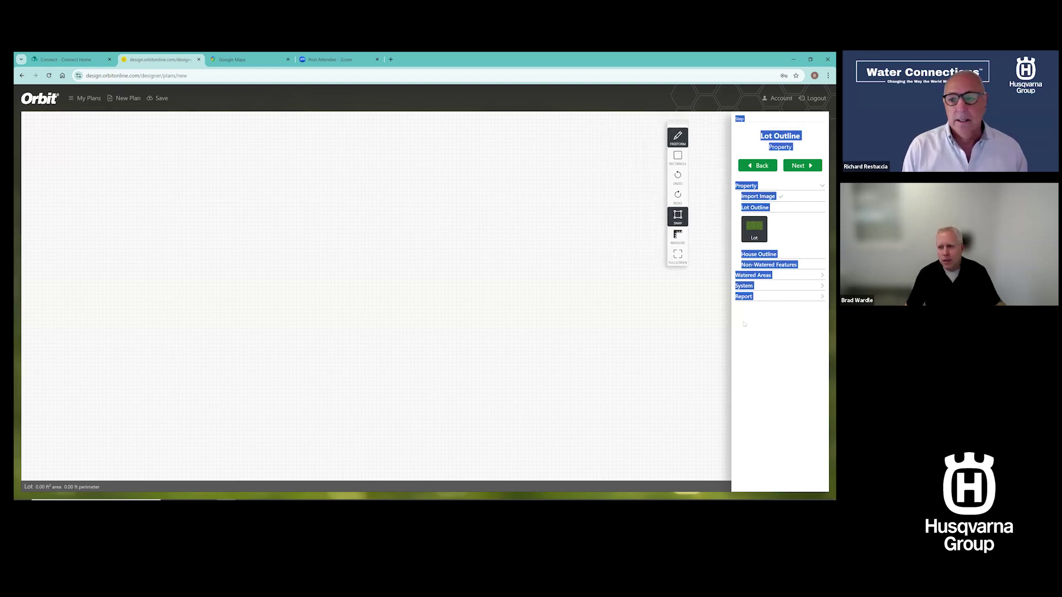
left_click(755, 296)
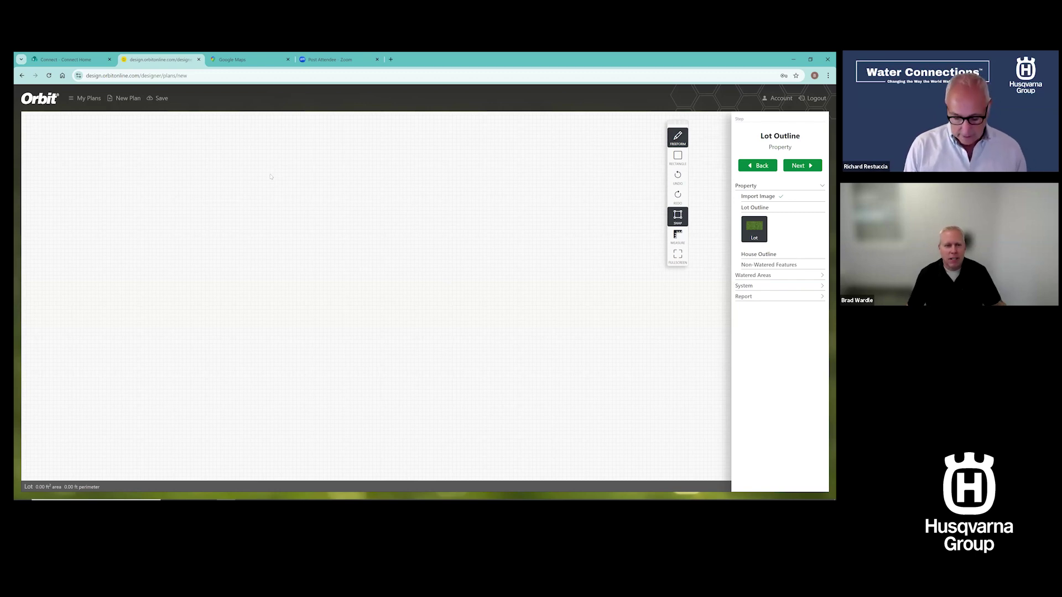
Place six corners and close the freeform lot, about 8254.50 ft² and 384.68 ft perimeter
left_click(479, 172)
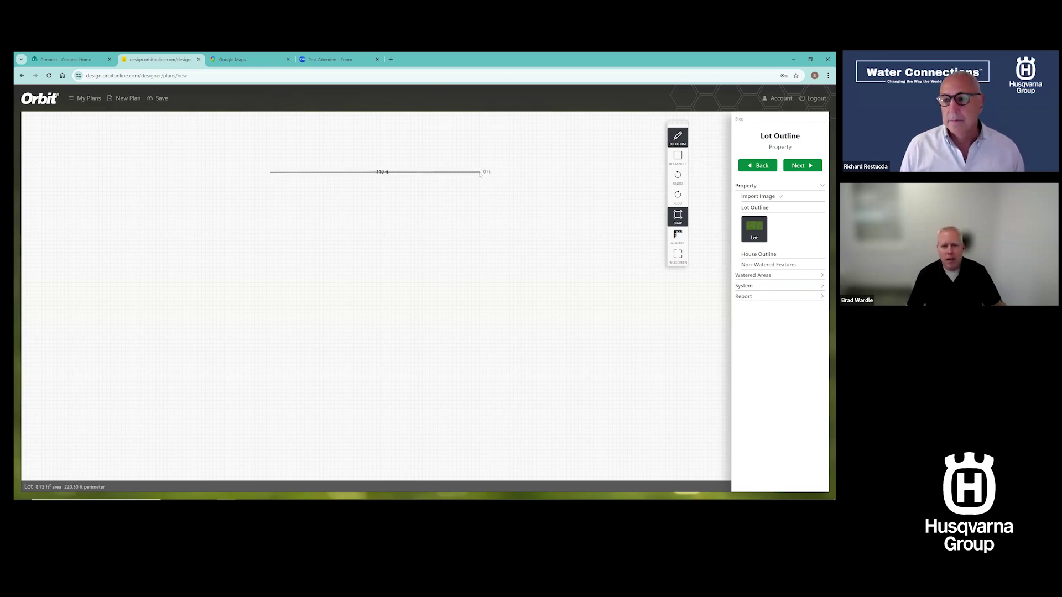
left_click(483, 260)
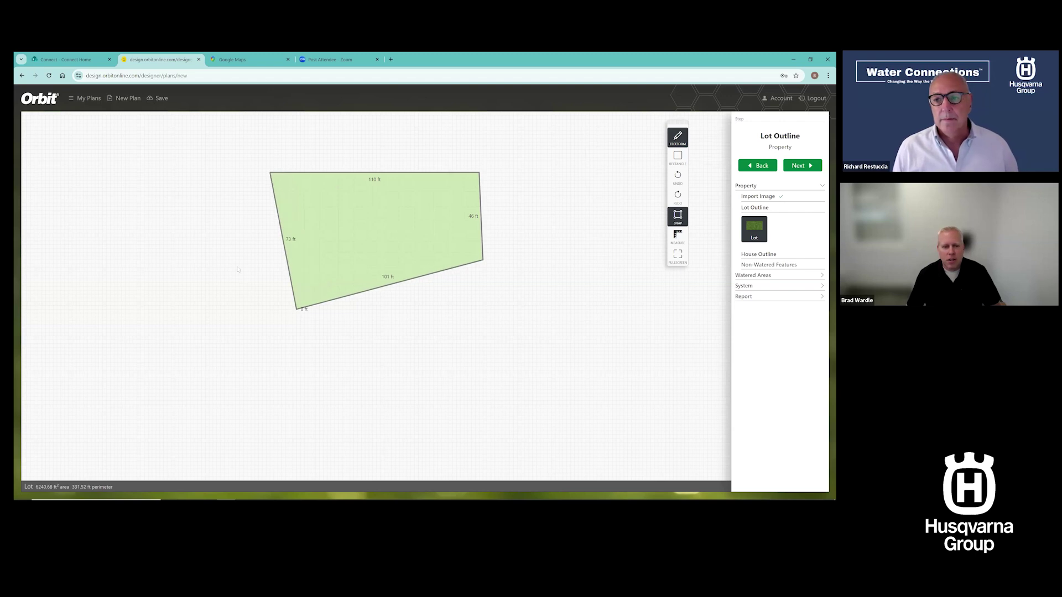
left_click(297, 309)
left_click(206, 239)
left_click(199, 183)
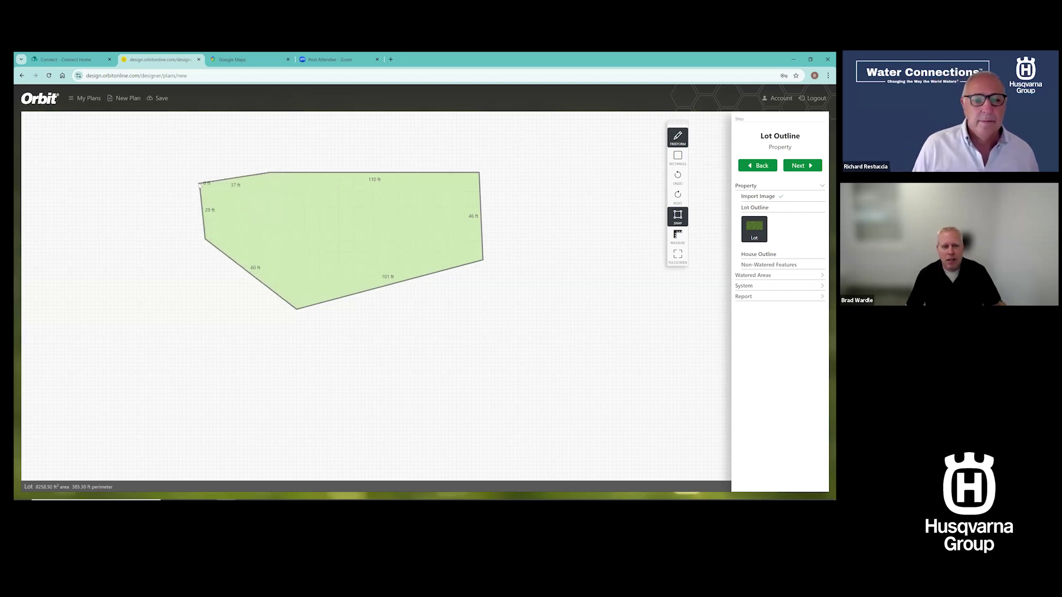
left_click(269, 172)
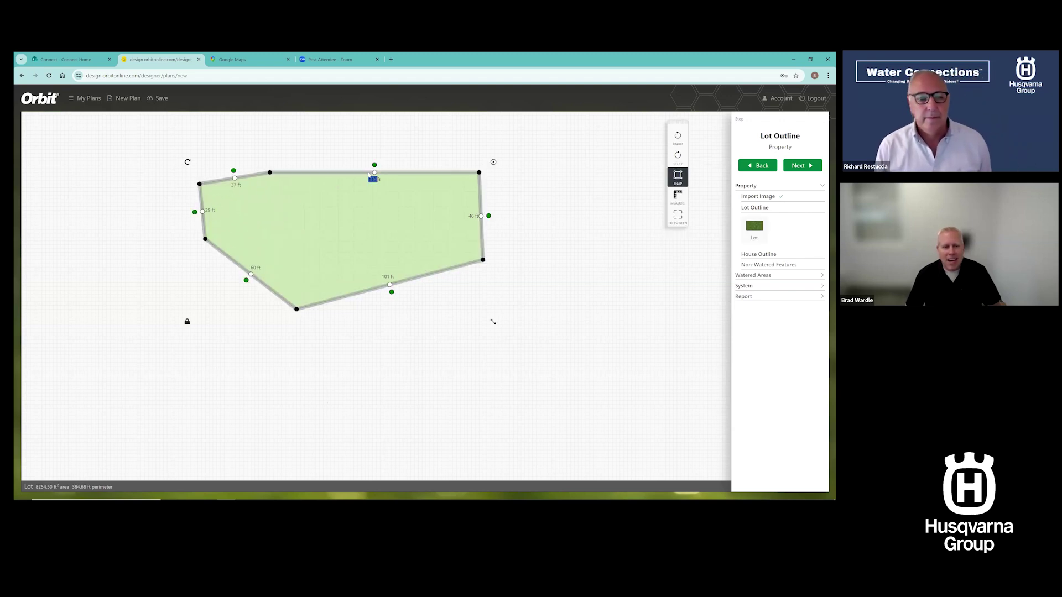
left_click(336, 271)
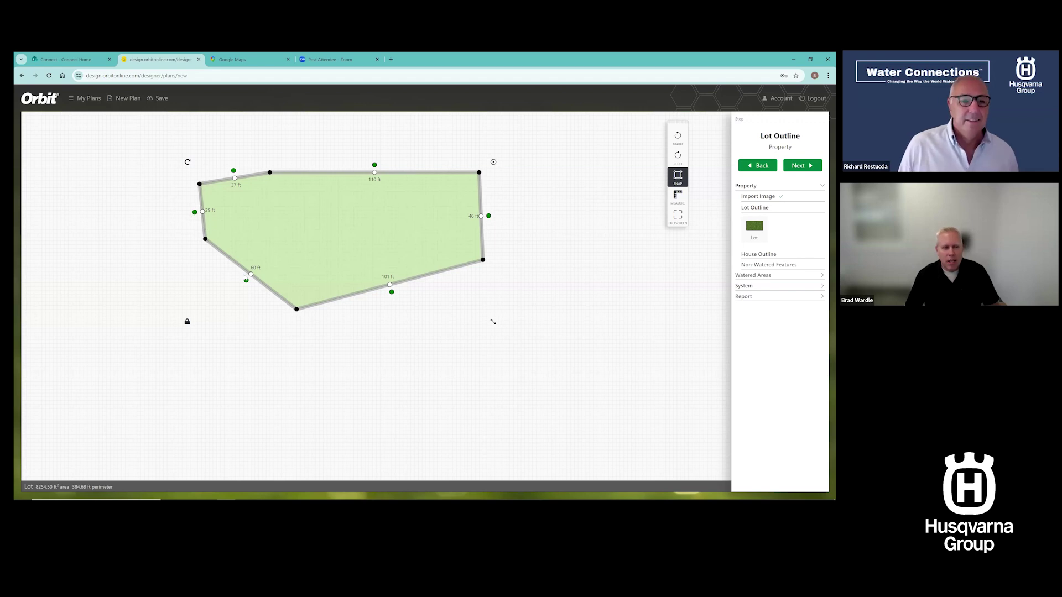
Curve the lot's top-left edge with its handles, then straighten it again
left_click_drag(200, 183, 207, 239)
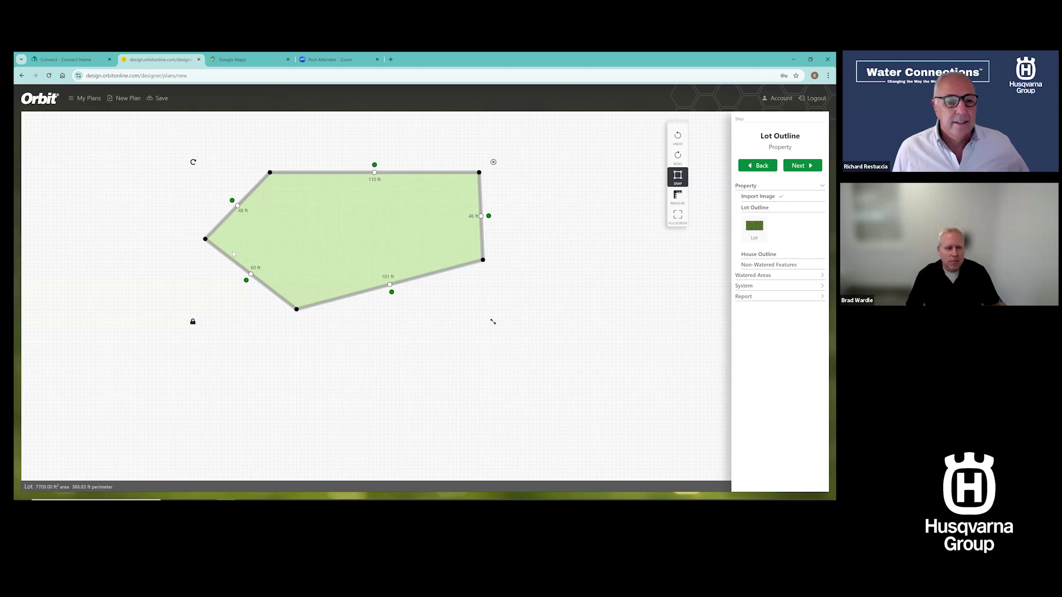
left_click_drag(232, 200, 208, 198)
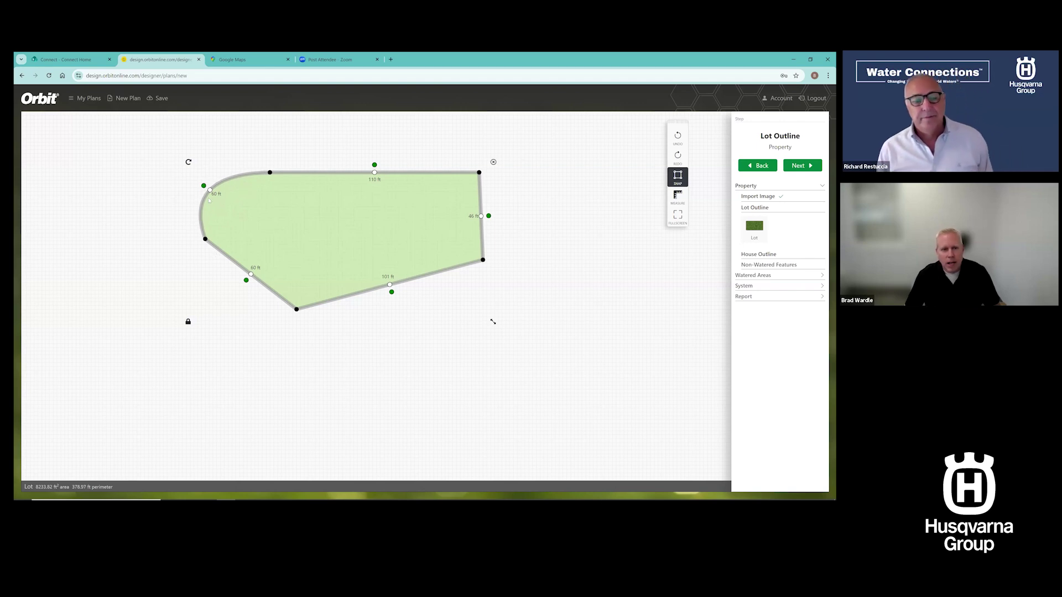
left_click_drag(210, 189, 216, 188)
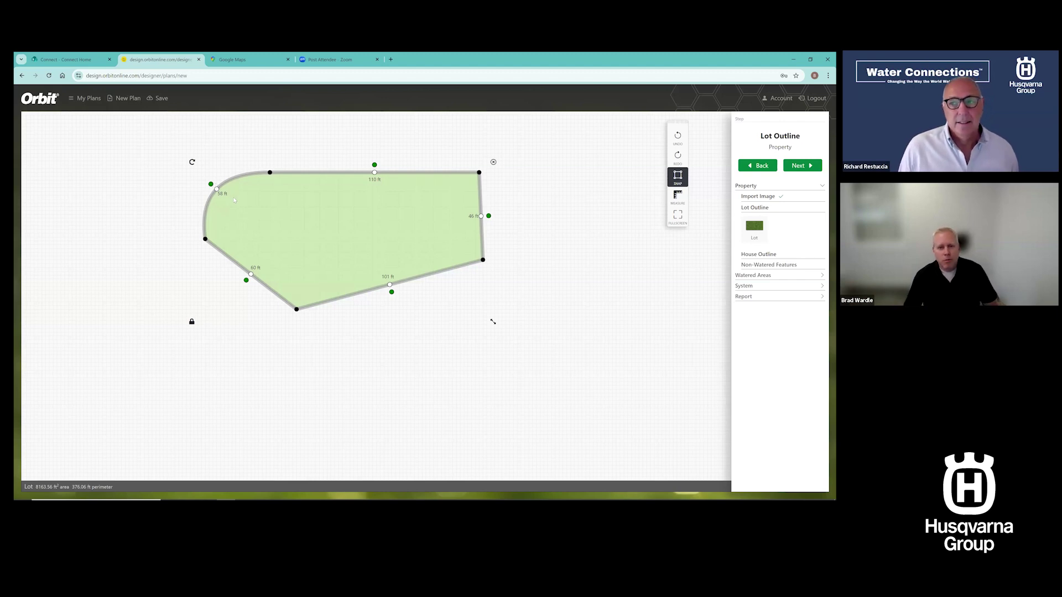
left_click_drag(214, 179, 222, 187)
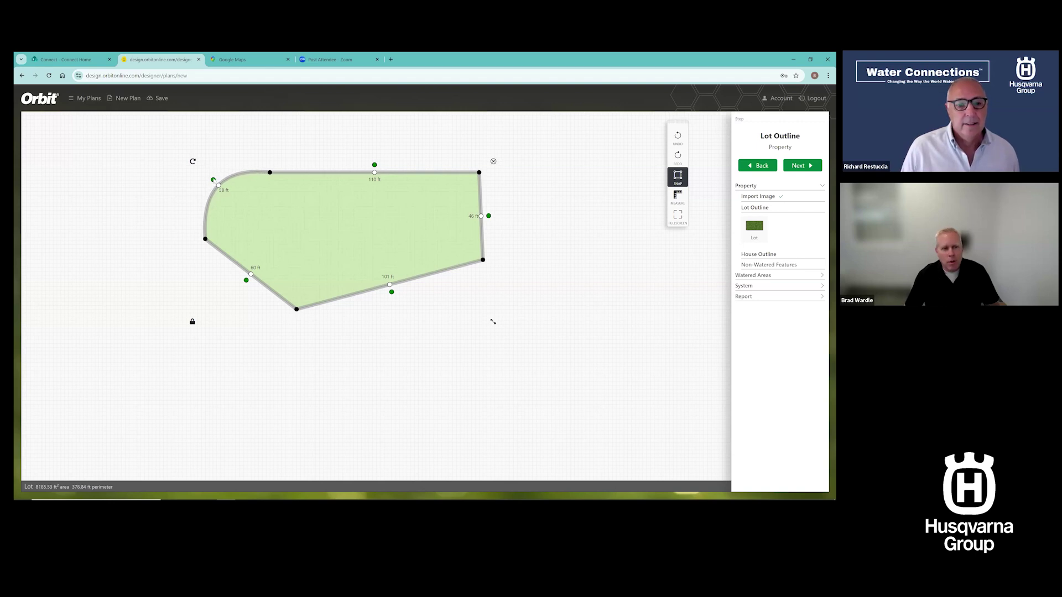
left_click_drag(214, 180, 216, 228)
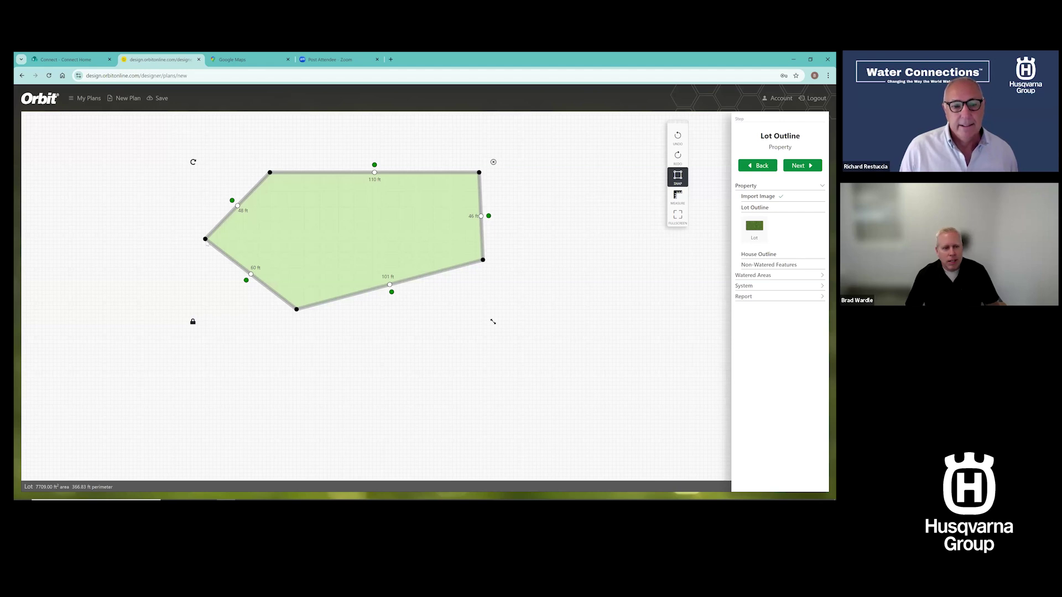
Remove the left corner, pull out two new corners, then delete the lot outline
left_click_drag(205, 239, 295, 265)
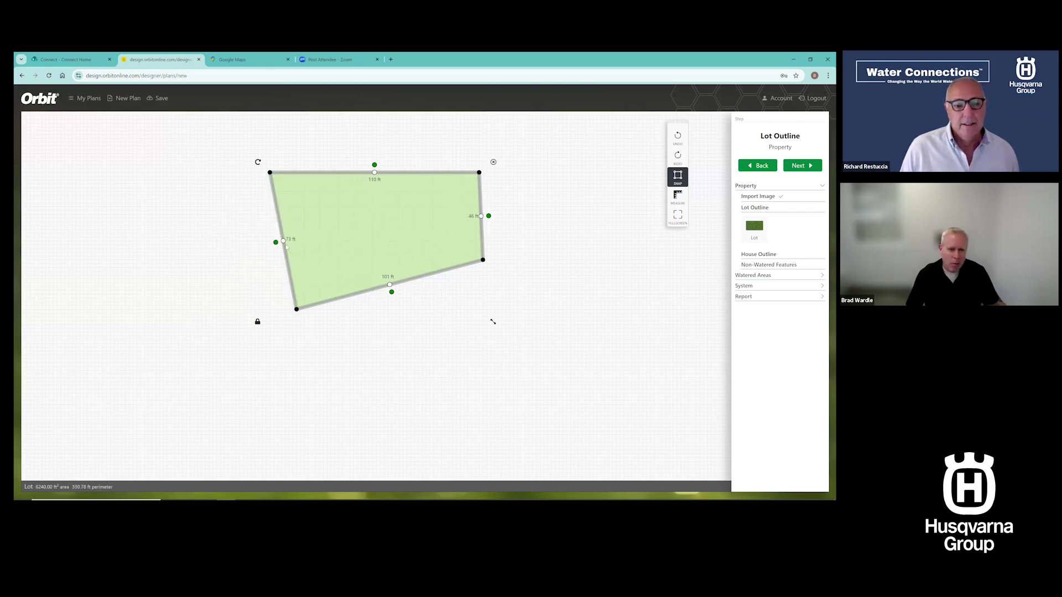
left_click_drag(284, 242, 168, 254)
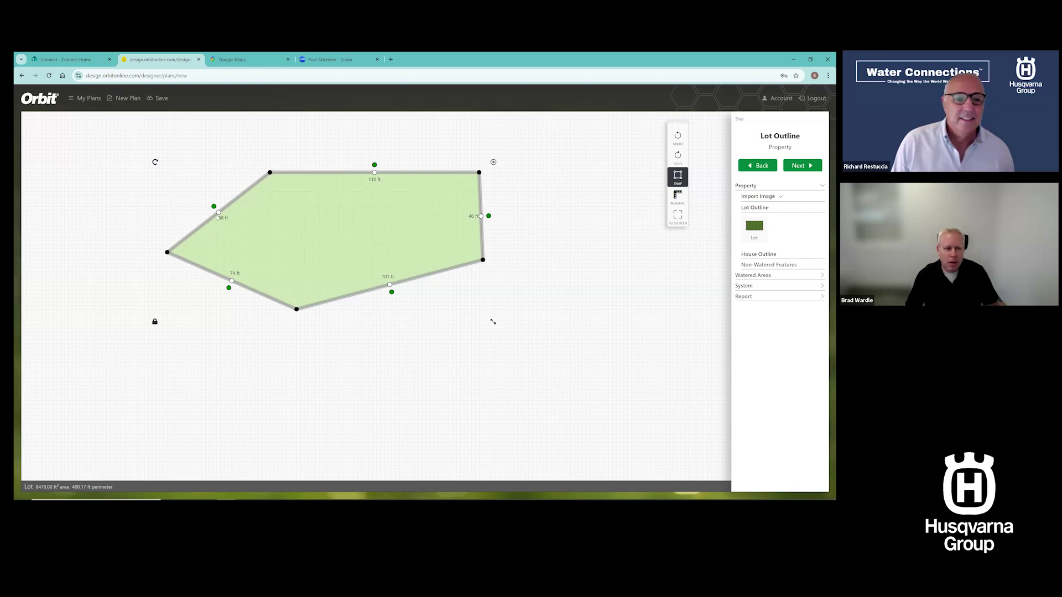
left_click_drag(219, 213, 236, 163)
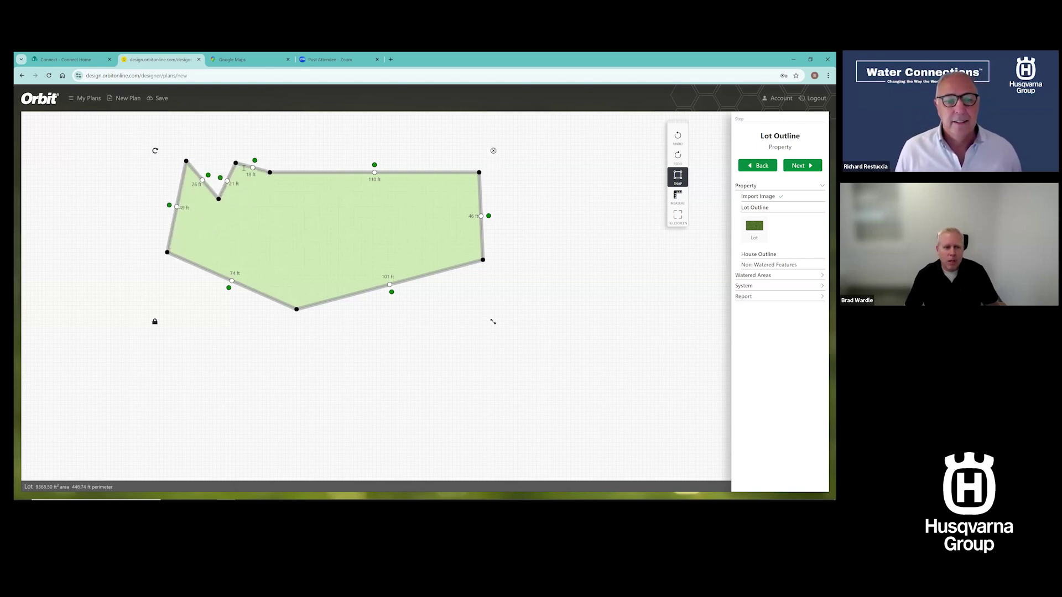
left_click(493, 150)
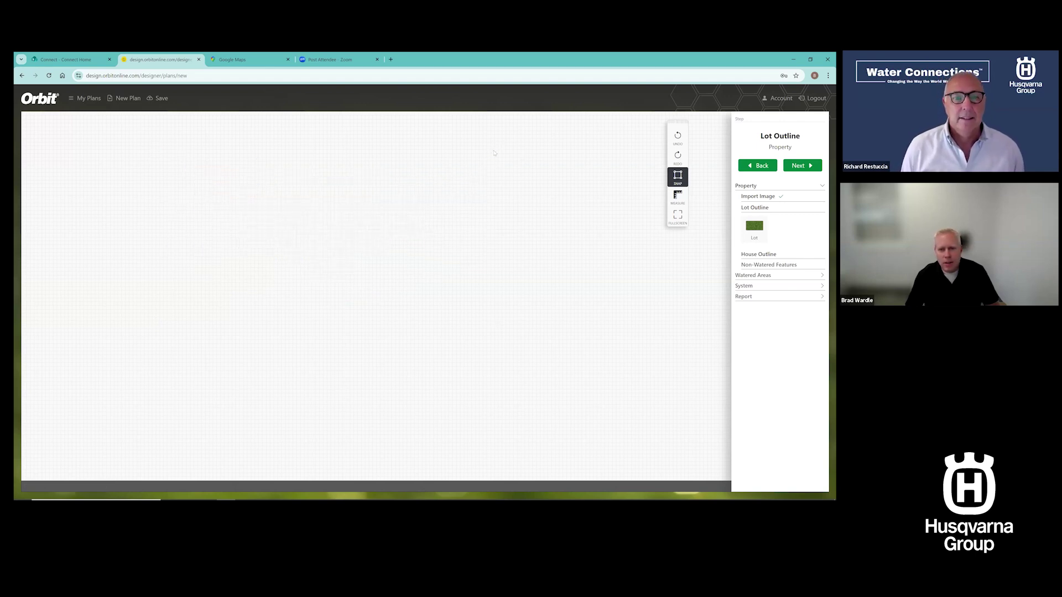
Draw a rectangular lot and resize it to about 132 by 100 ft with a curved right side
left_click(754, 227)
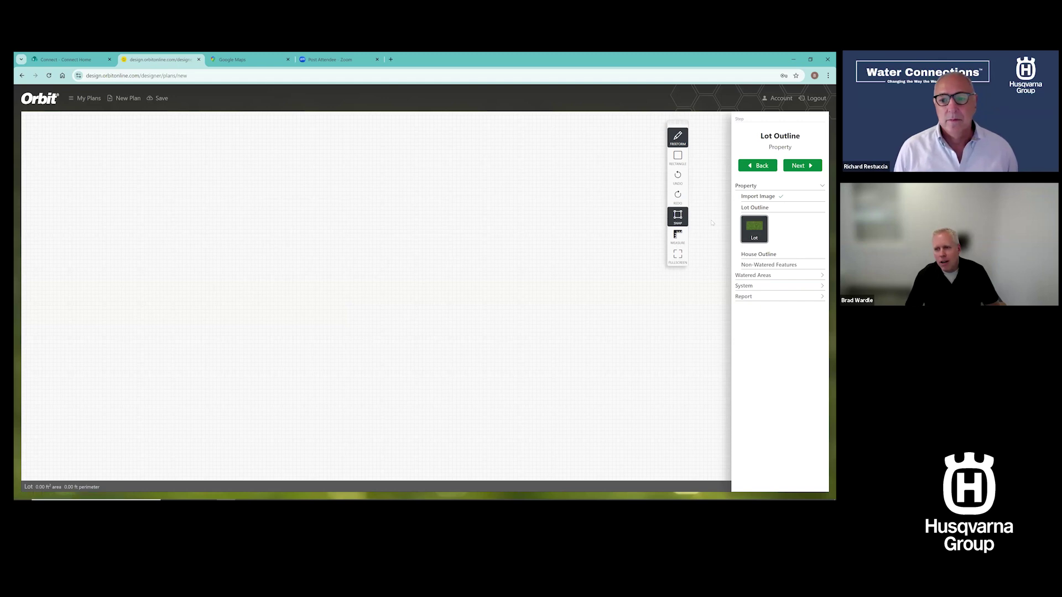
left_click(678, 159)
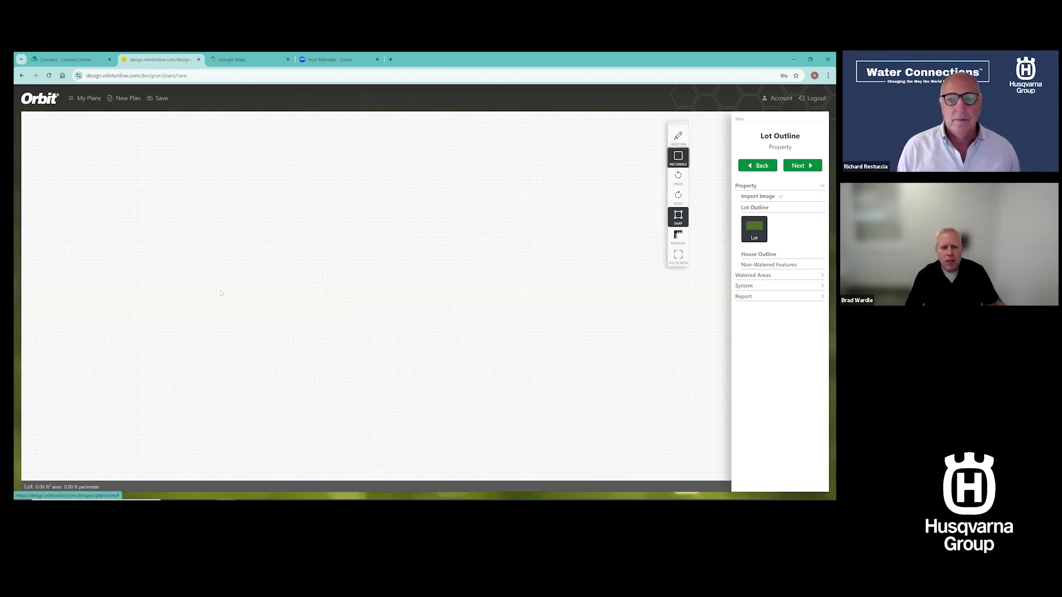
left_click(265, 196)
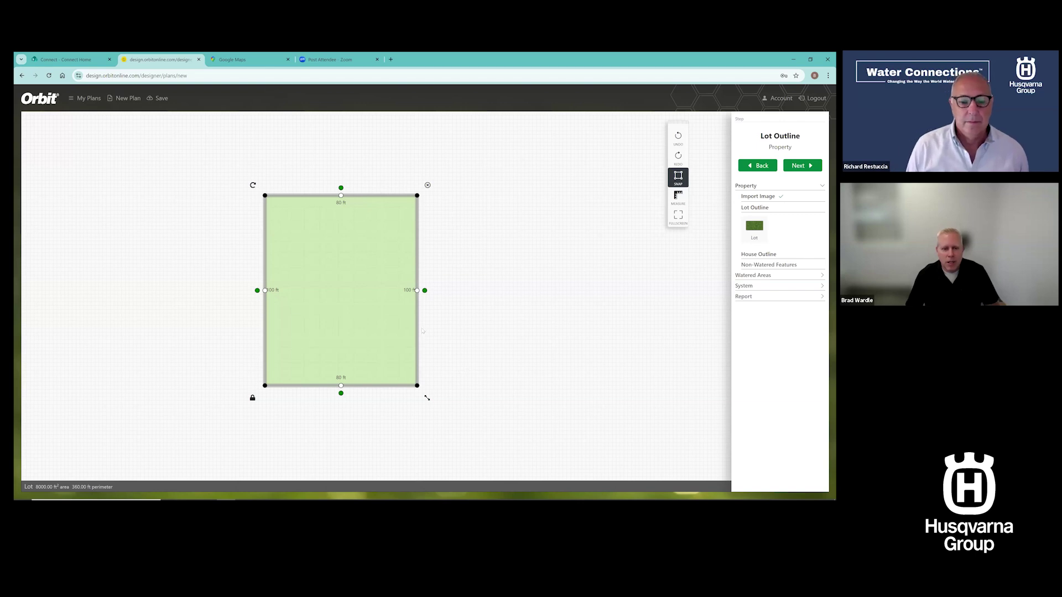
left_click_drag(417, 325, 546, 325)
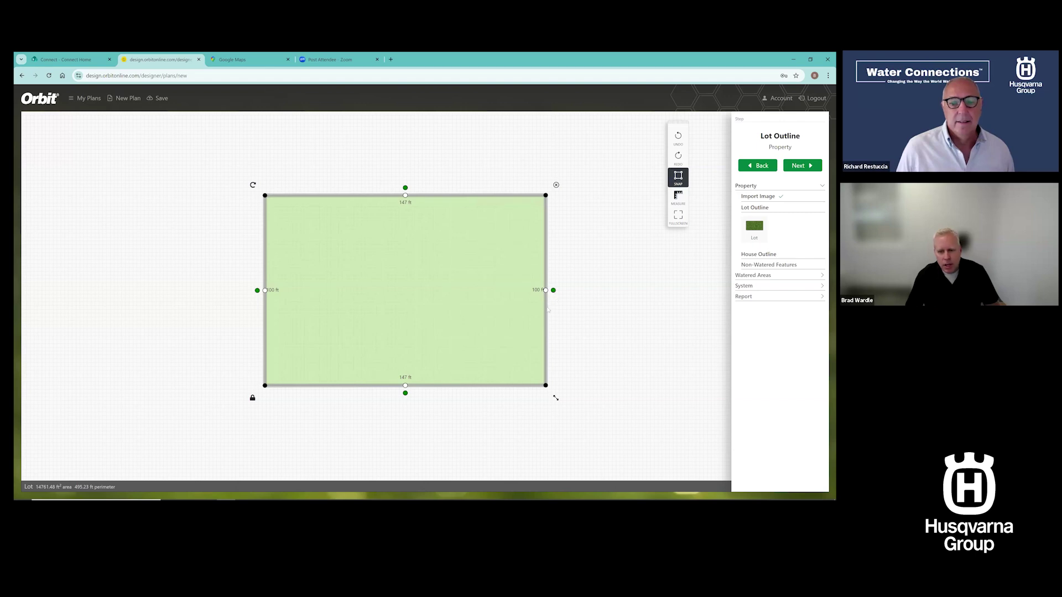
left_click_drag(543, 310, 468, 293)
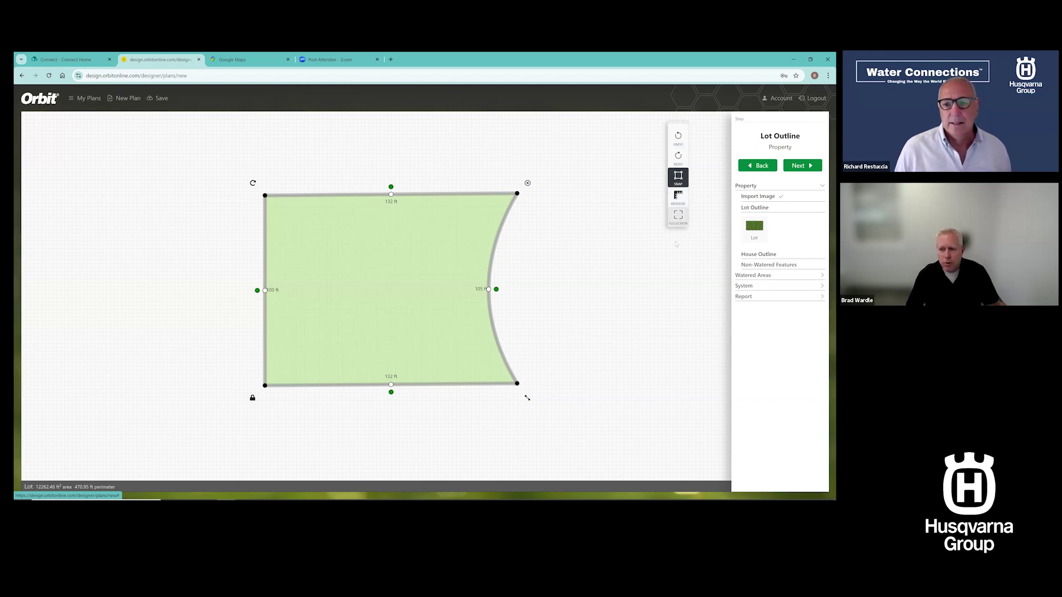
left_click(620, 259)
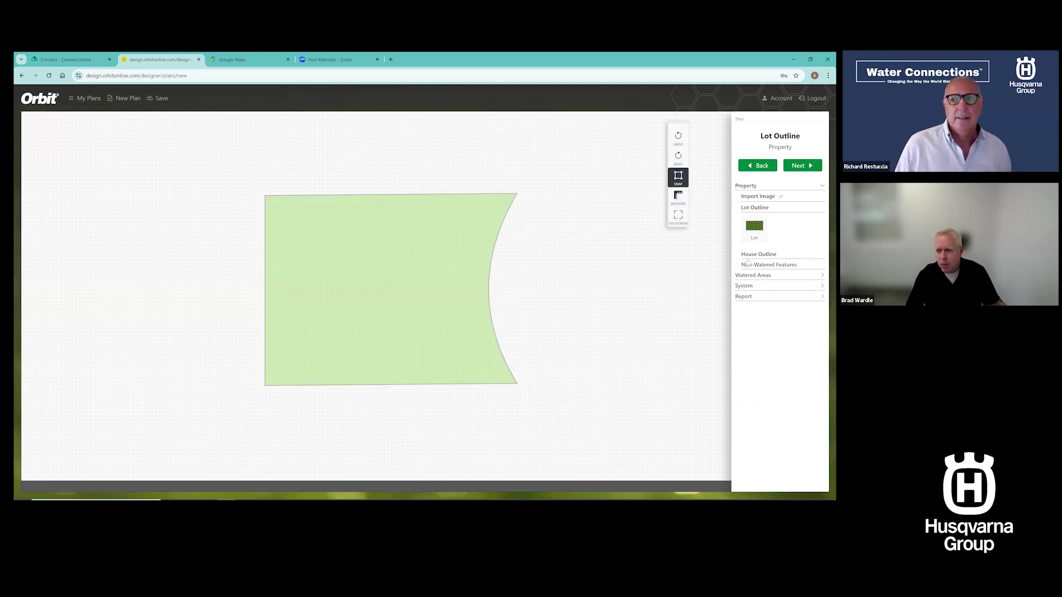
Place a 60 by 30 ft house rectangle, unlock it and move it to the lot's upper-left
left_click(755, 254)
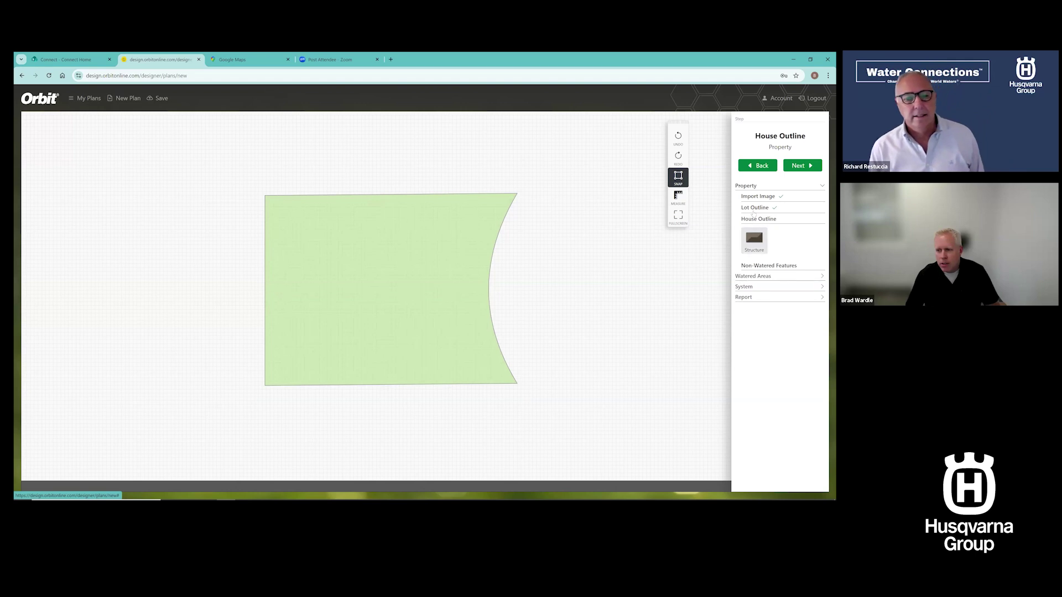
left_click(754, 239)
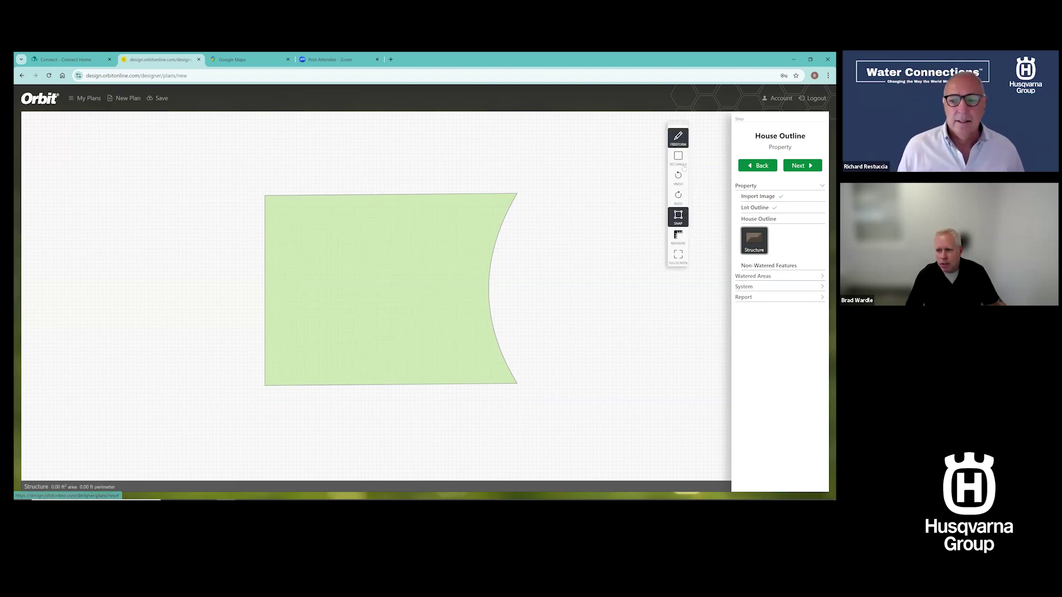
left_click(678, 158)
left_click(341, 243)
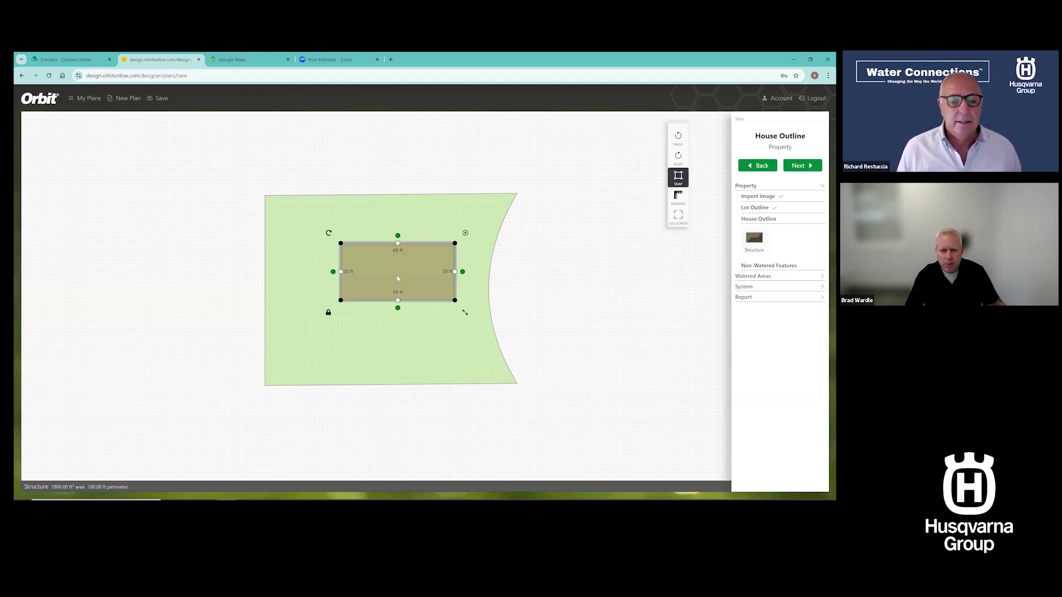
left_click_drag(346, 307, 407, 312)
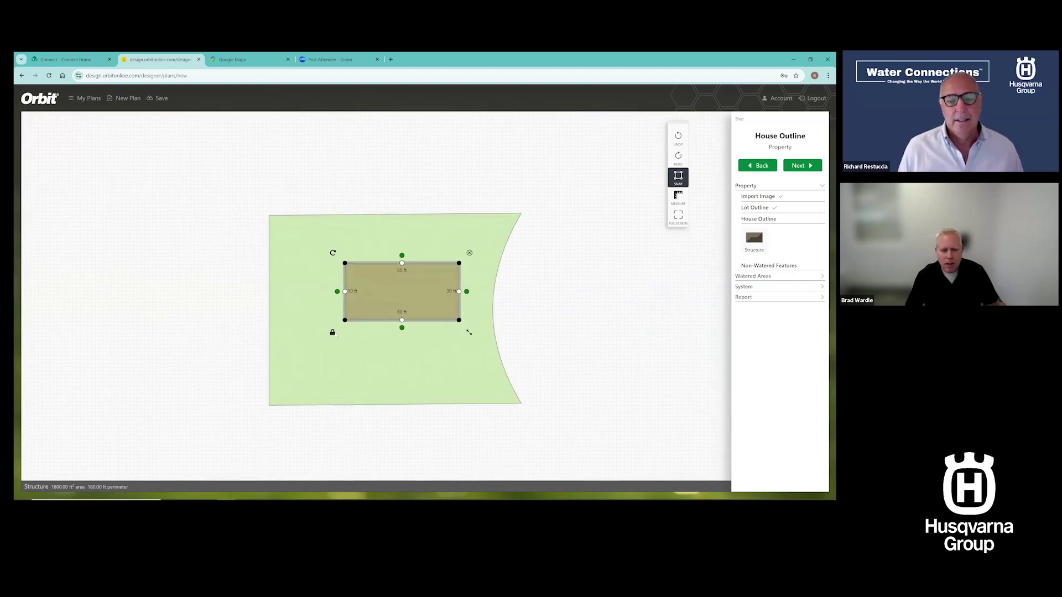
left_click(332, 334)
left_click_drag(377, 319, 416, 317)
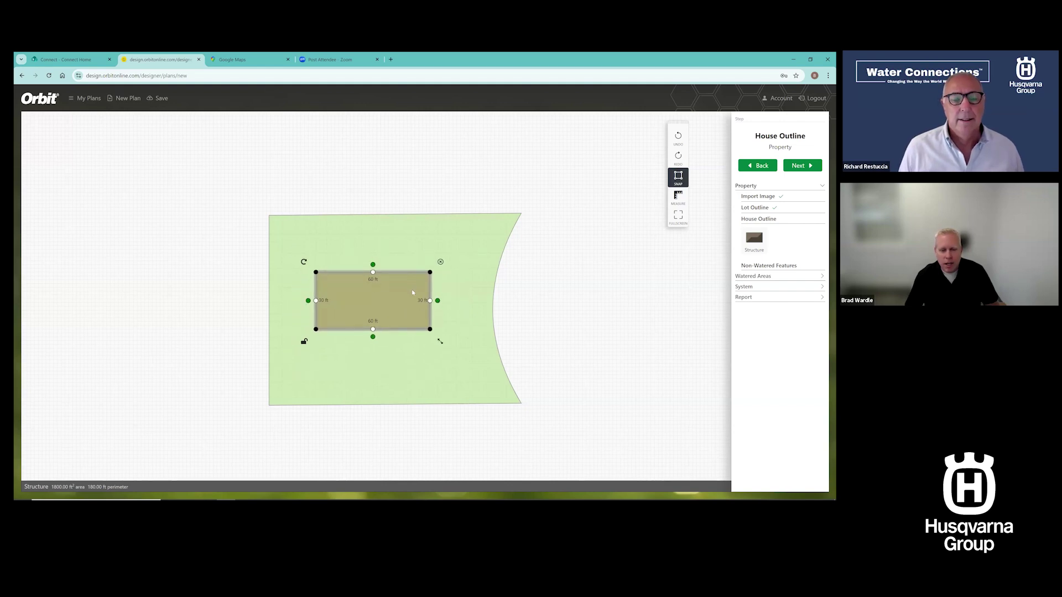
left_click_drag(391, 304, 383, 284)
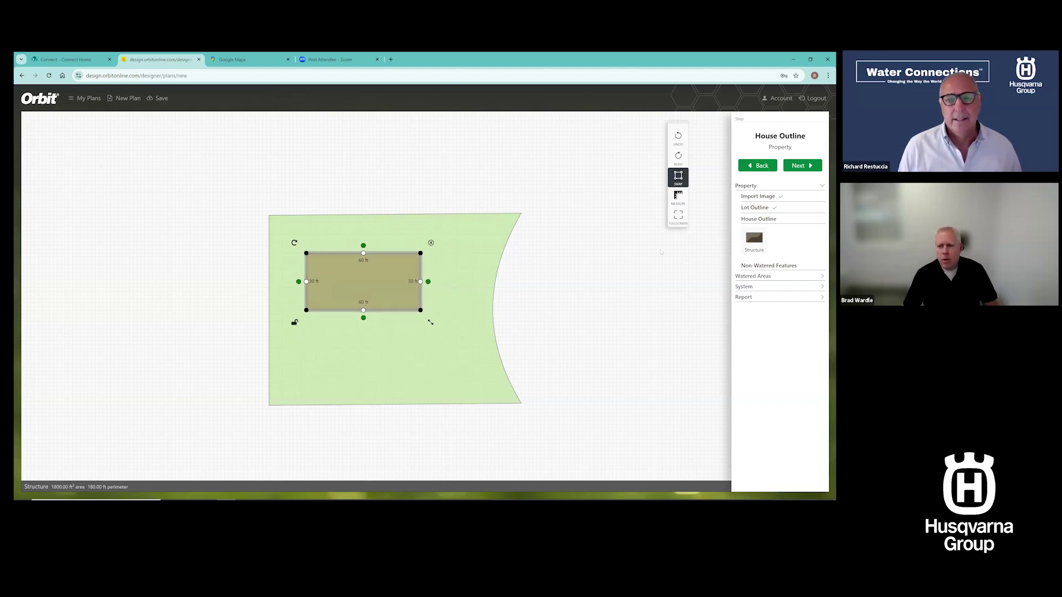
left_click(678, 196)
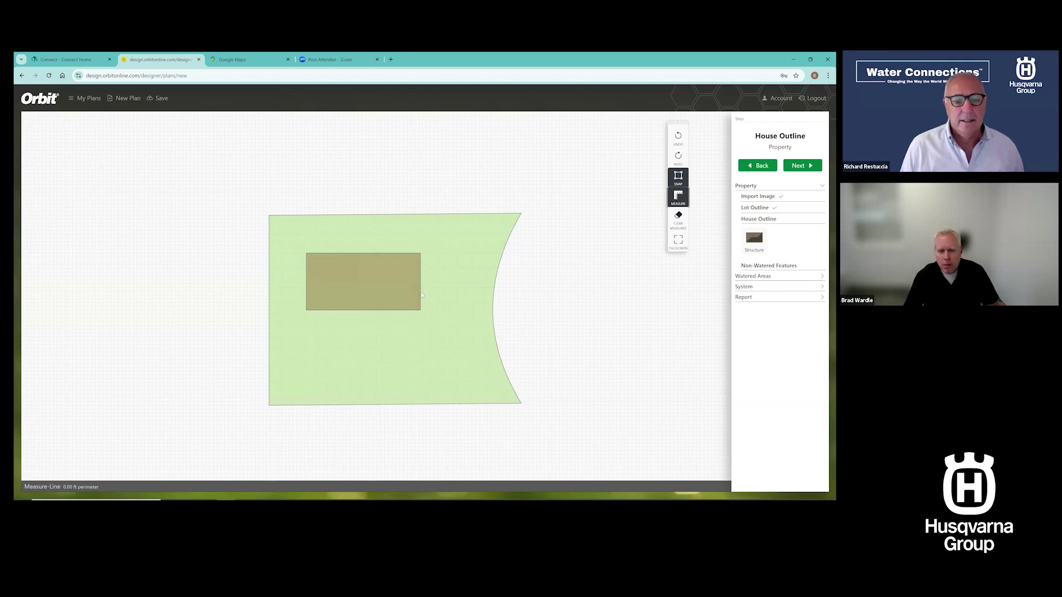
left_click(421, 287)
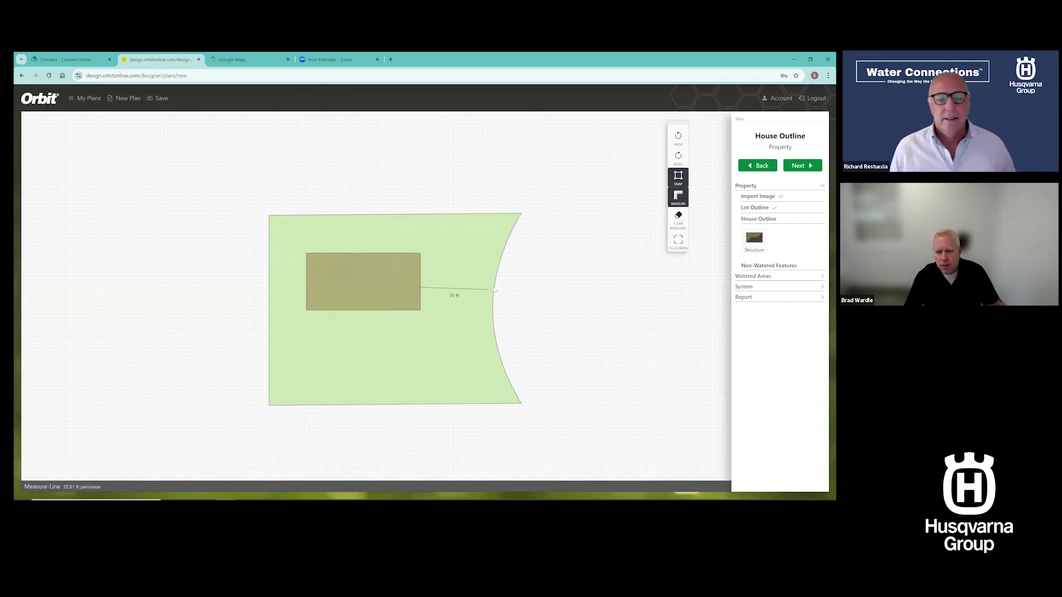
left_click(494, 287)
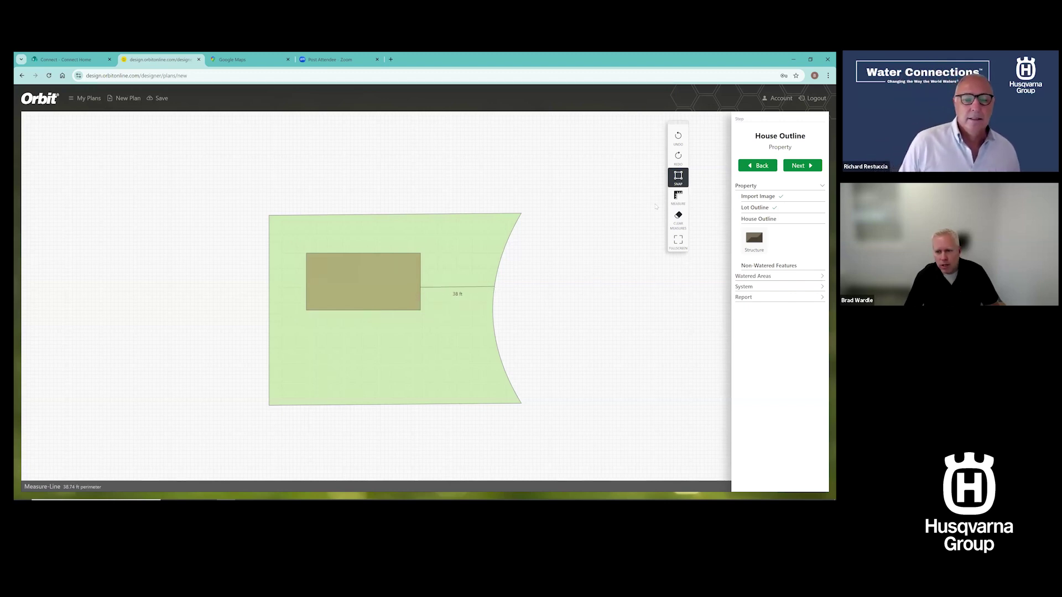
left_click(678, 197)
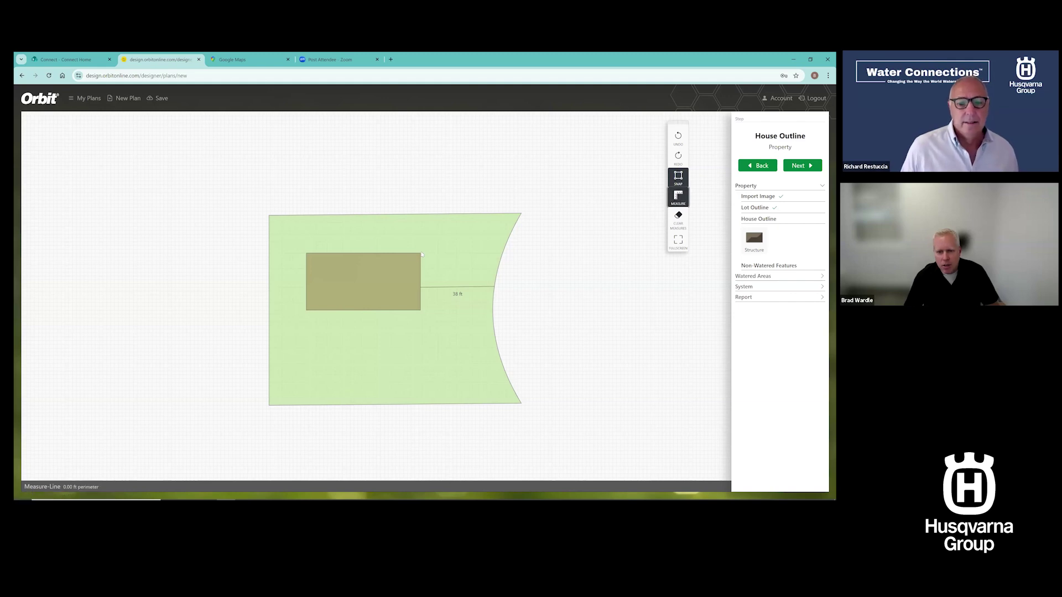
left_click(420, 255)
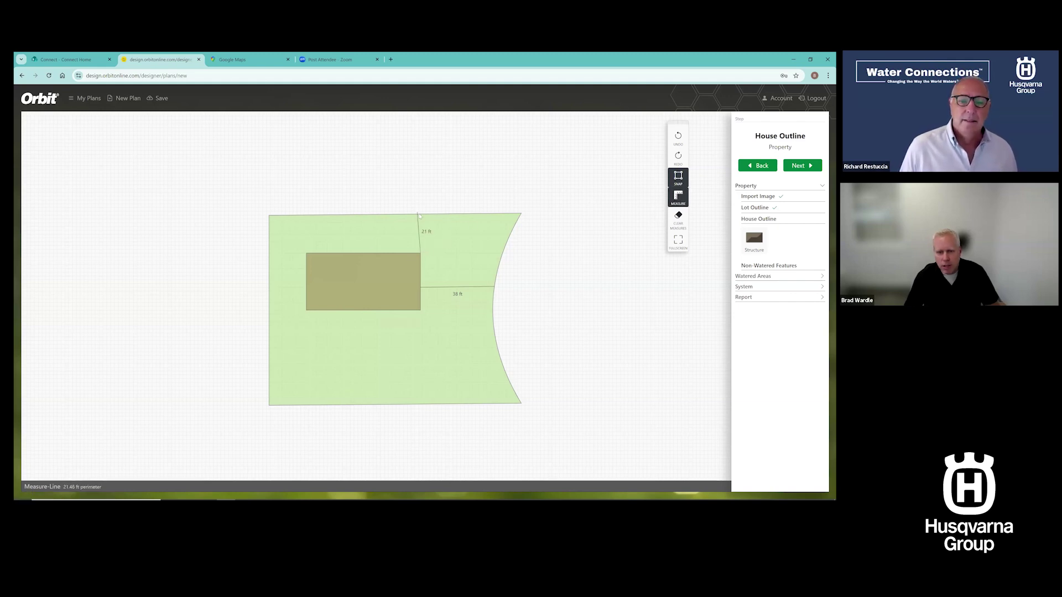
left_click(421, 215)
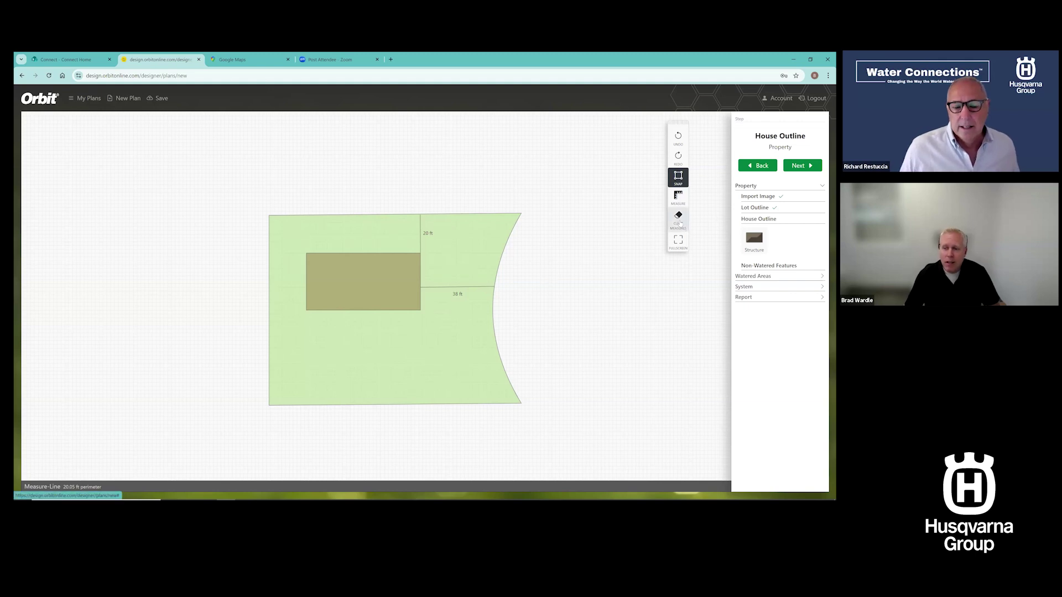
left_click(680, 219)
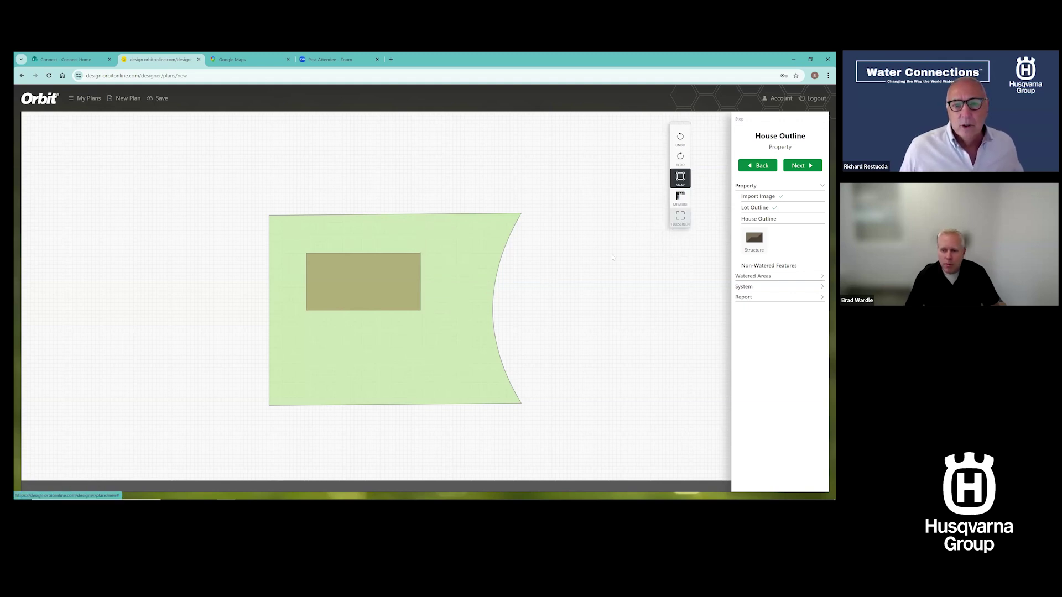
Delete the house, reset the plan to the Import Image step, and switch to the Google Maps tab
left_click(383, 286)
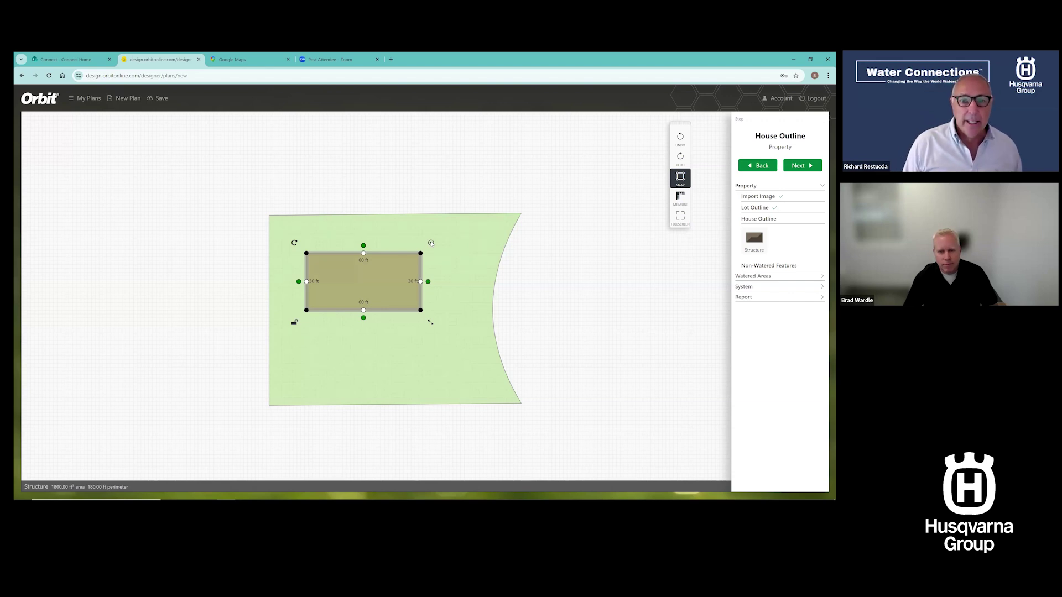
left_click(431, 243)
left_click(567, 285)
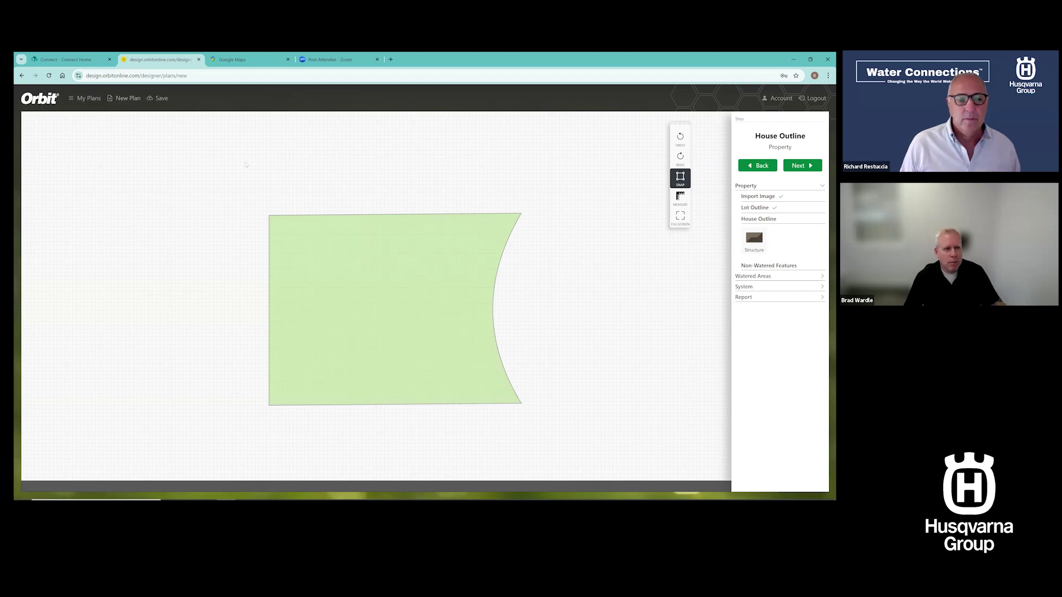
left_click(126, 97)
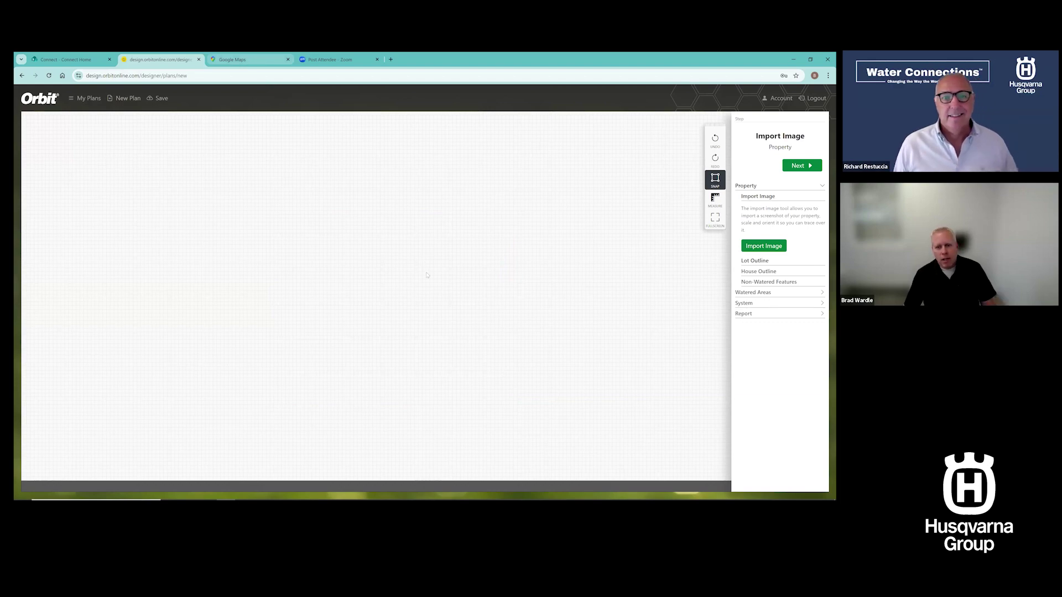
key("ctrl+Tab")
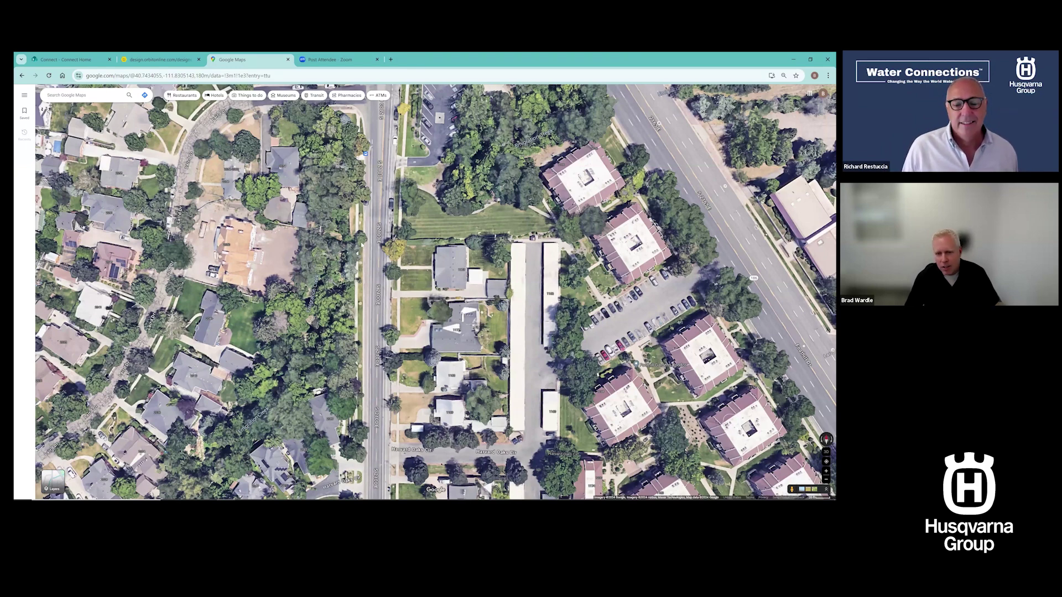
Zoom and pan the satellite map to center the house lot beside the street
scroll(550, 377, "up", 1)
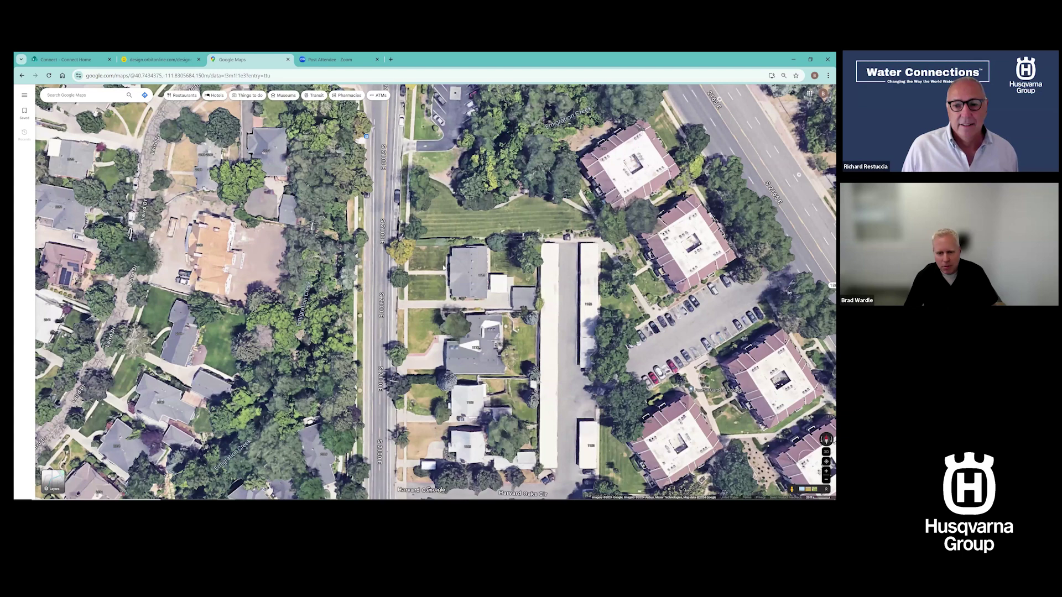
scroll(443, 267, "up", 2)
left_click_drag(473, 290, 430, 295)
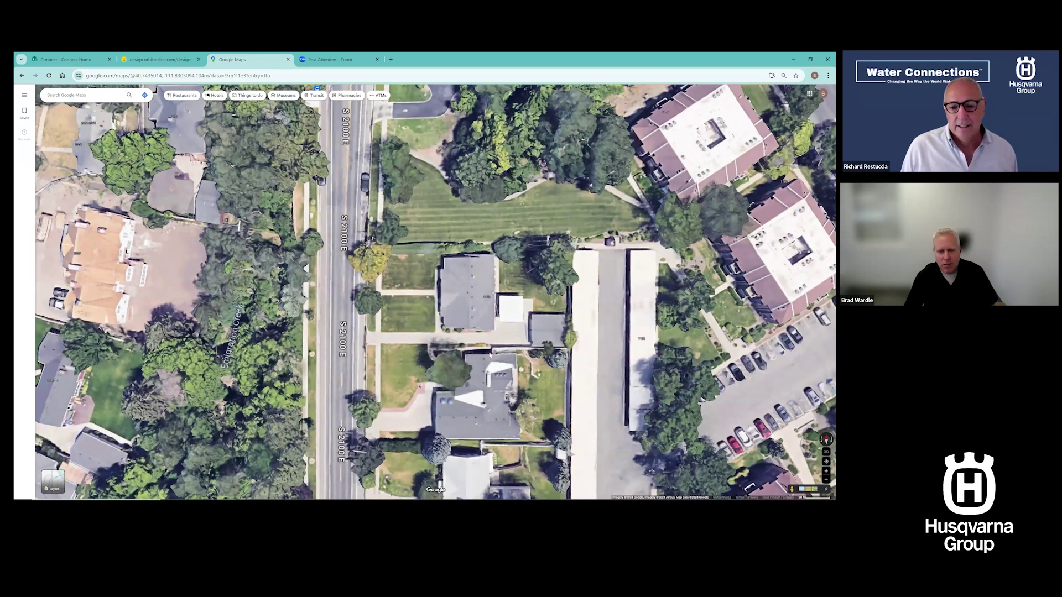
left_click_drag(469, 353, 441, 351)
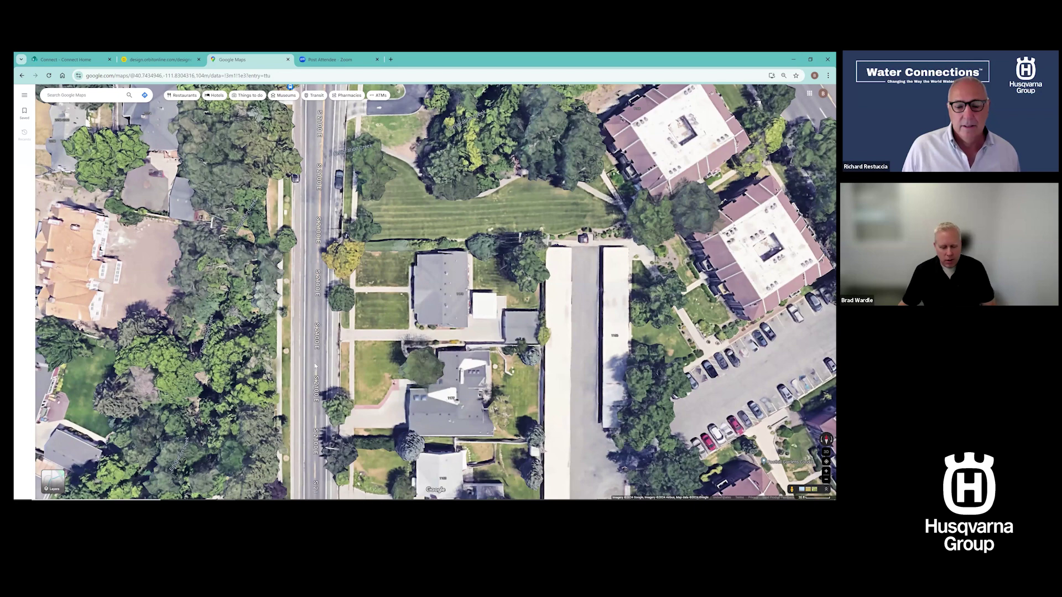
key("alt+Tab")
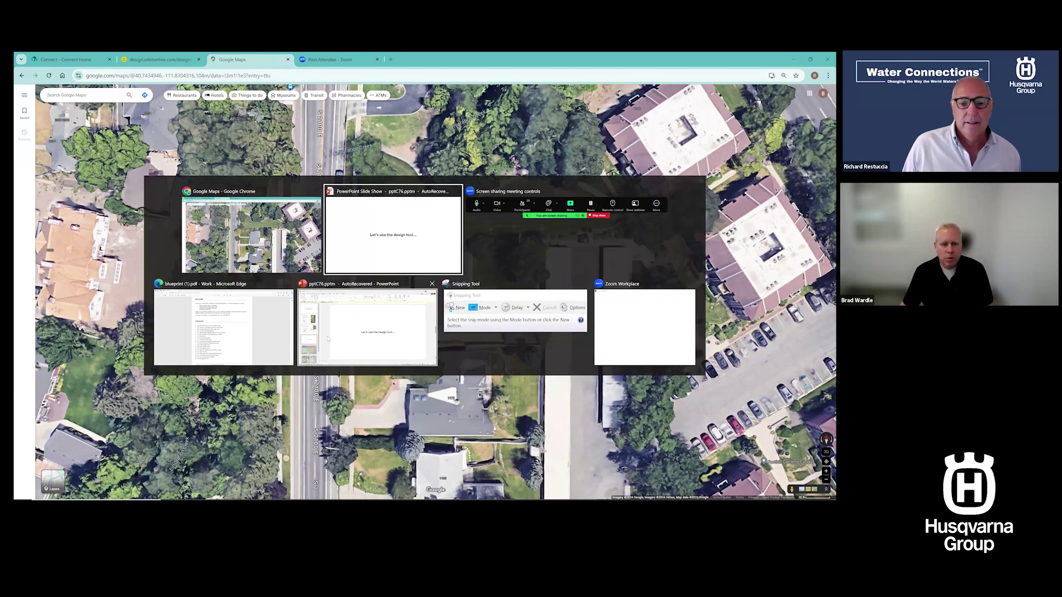
Capture a rectangular Snipping Tool snip around the house lot
left_click(518, 299)
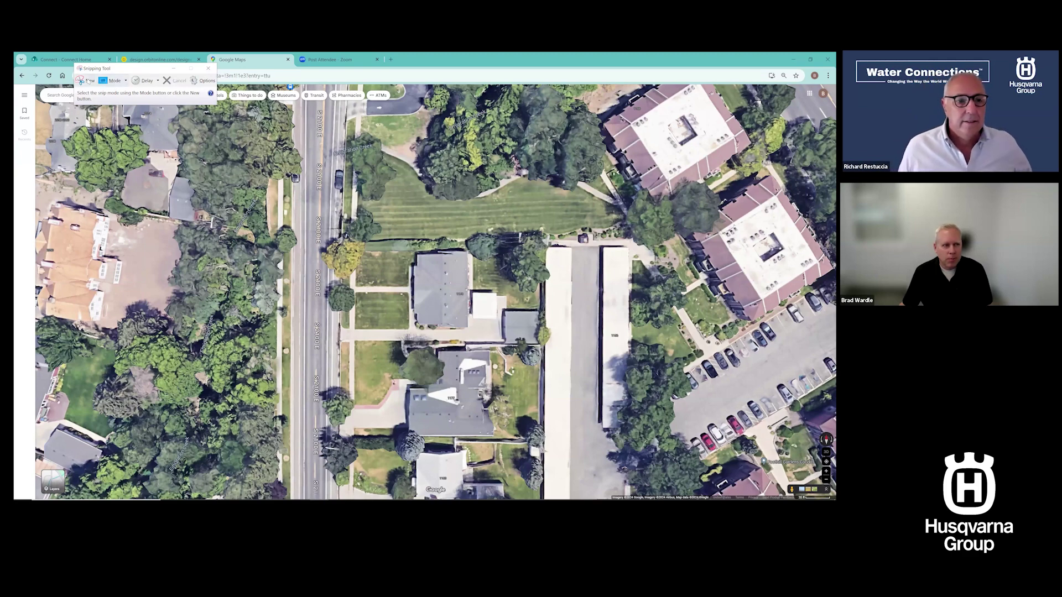
left_click(88, 81)
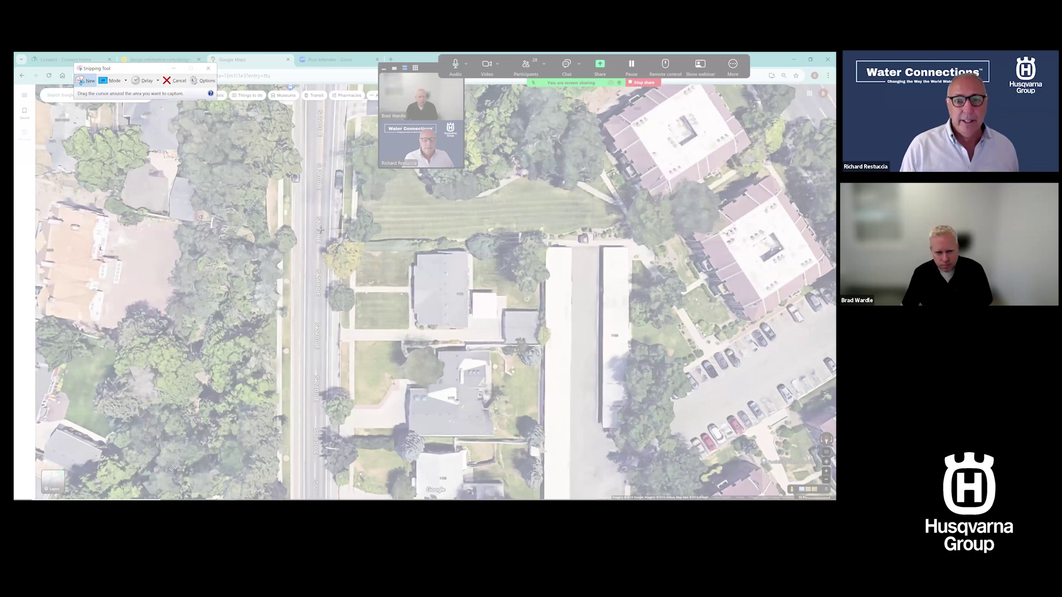
left_click_drag(320, 227, 566, 354)
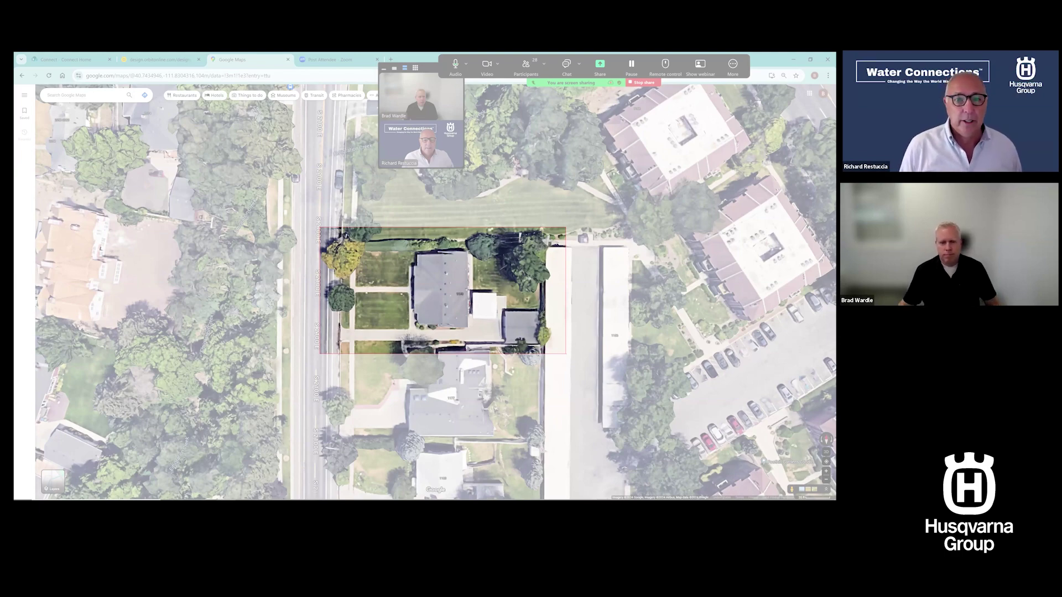
left_click_drag(565, 354, 565, 354)
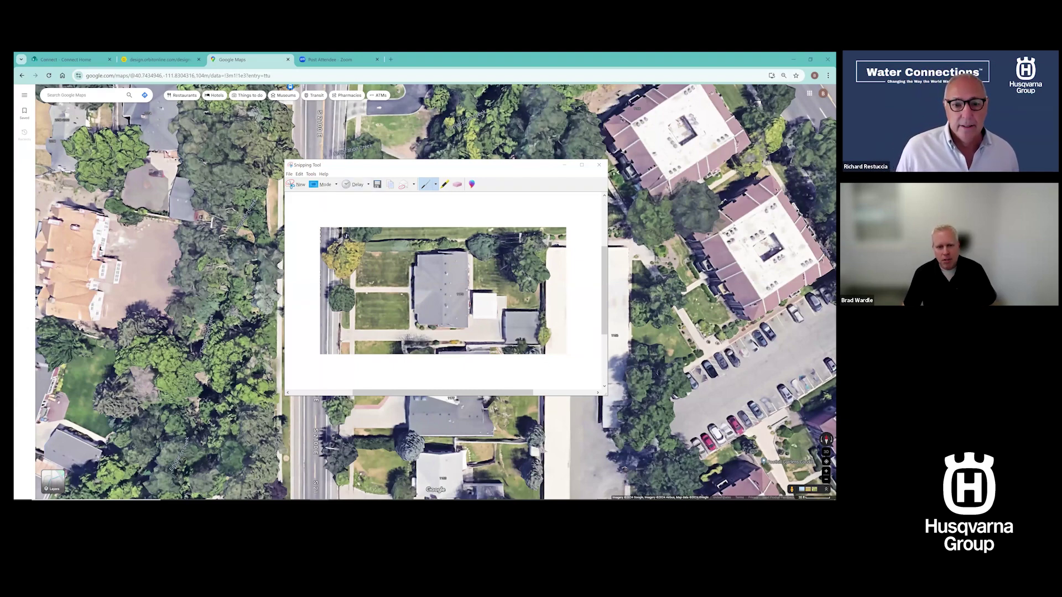
Save the capture to the Desktop as PNG 'webinar 2'
left_click(289, 174)
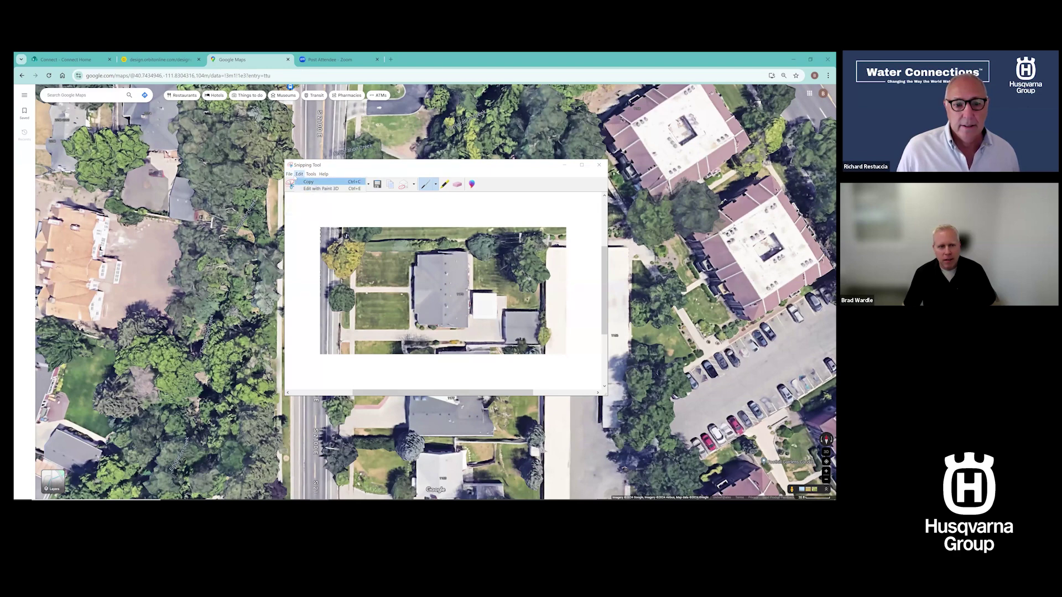
left_click(294, 190)
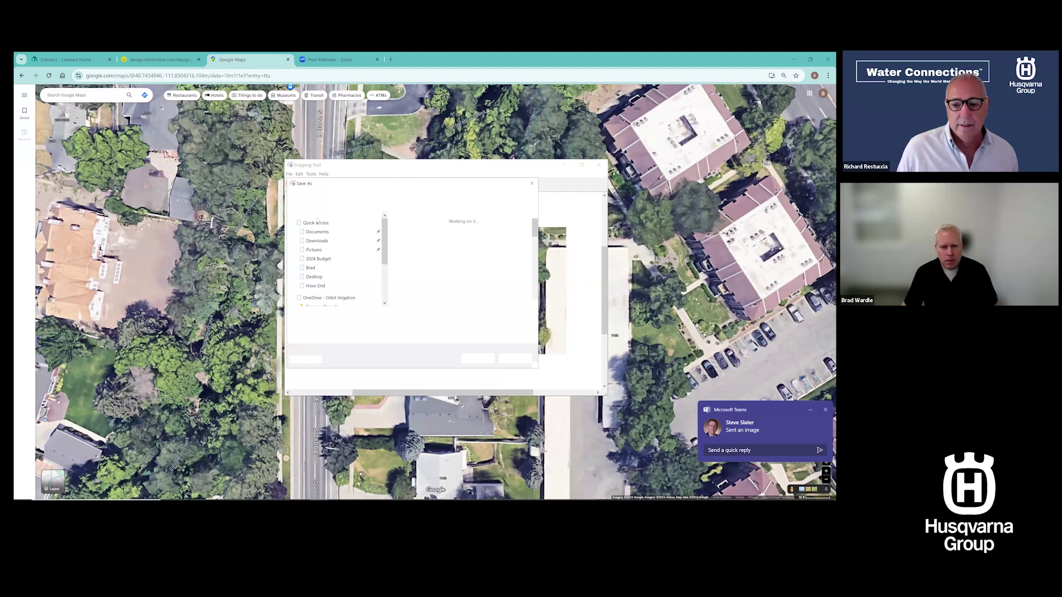
type("w")
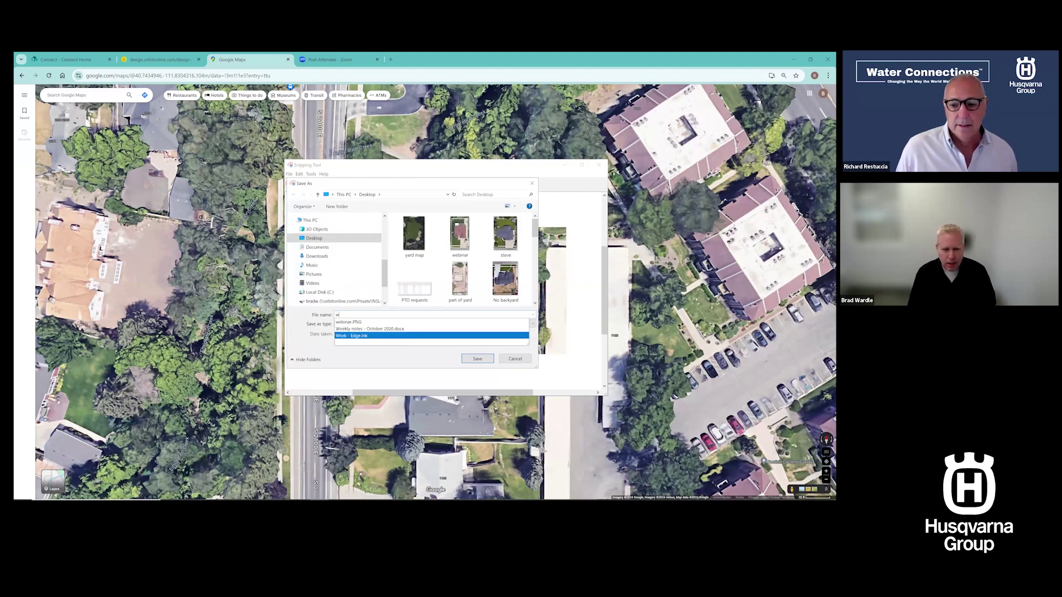
type("ebinar 2")
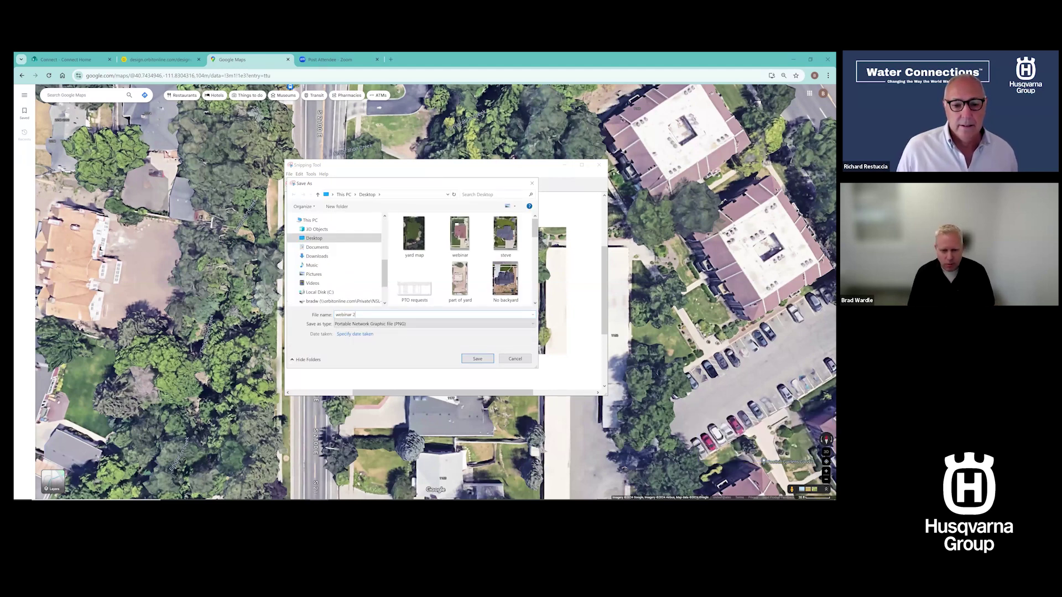
left_click(480, 360)
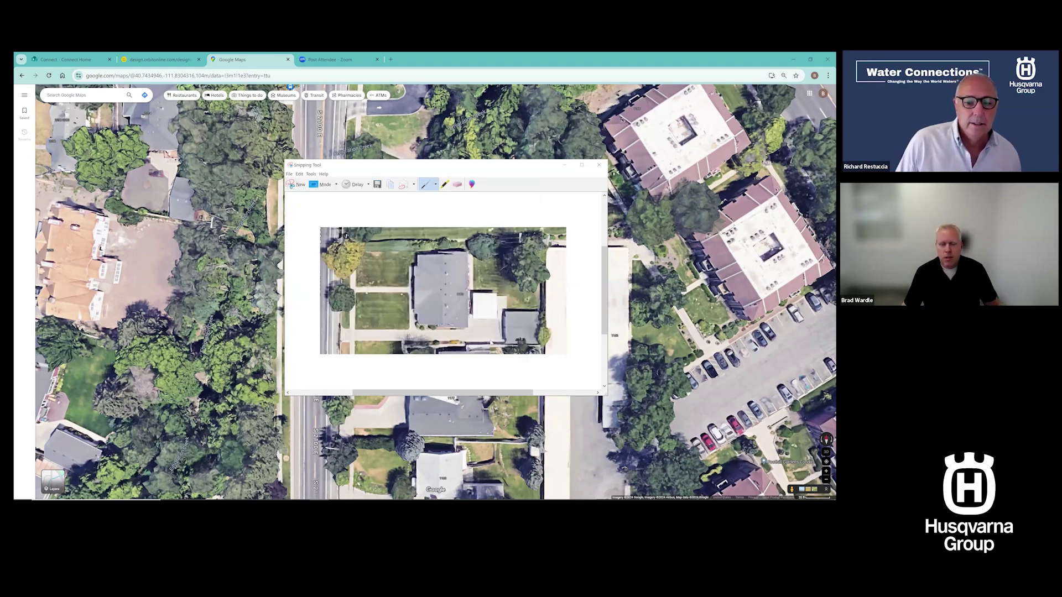
left_click(565, 166)
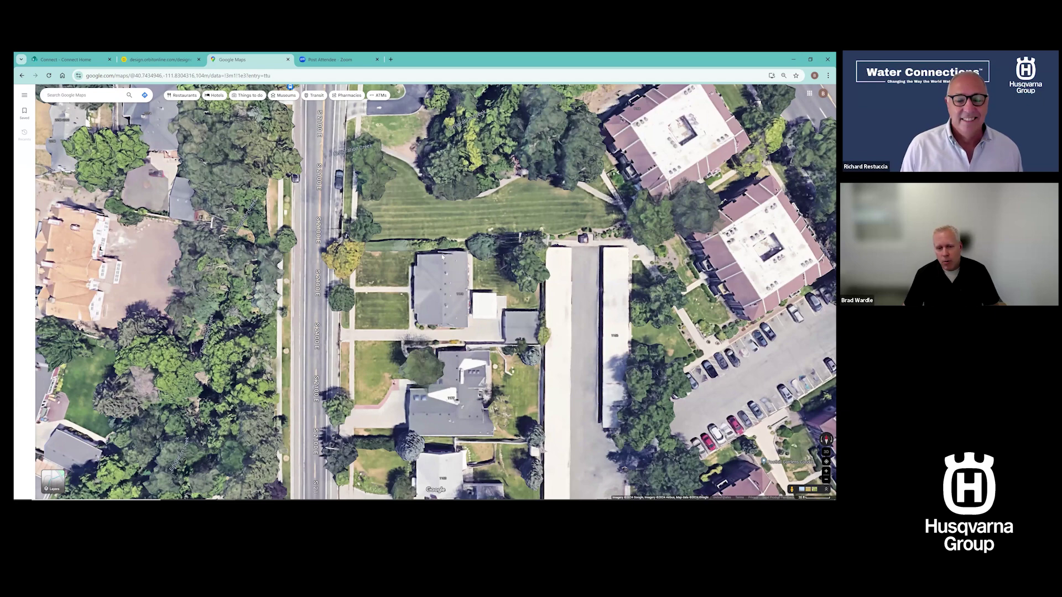
Measure a distance on the Google map, then return to the Orbit designer tab
right_click(463, 357)
left_click(443, 327)
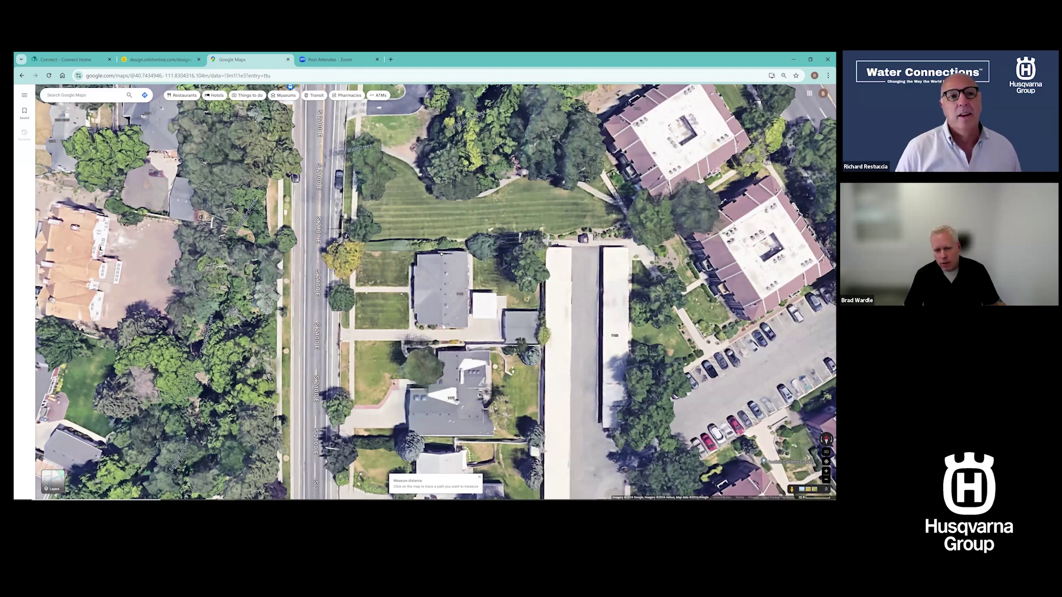
left_click(443, 325)
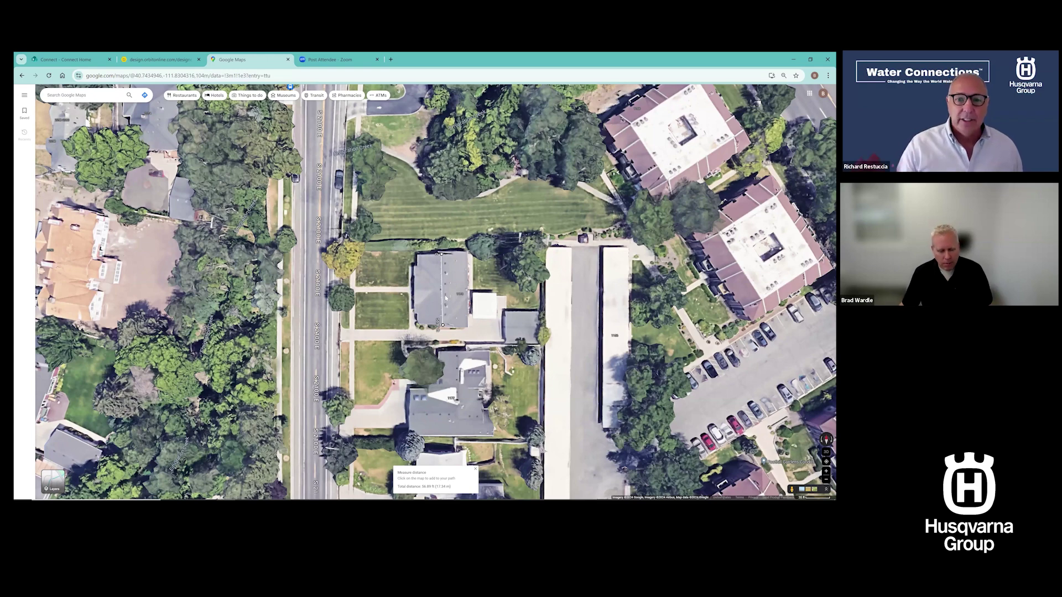
left_click(159, 59)
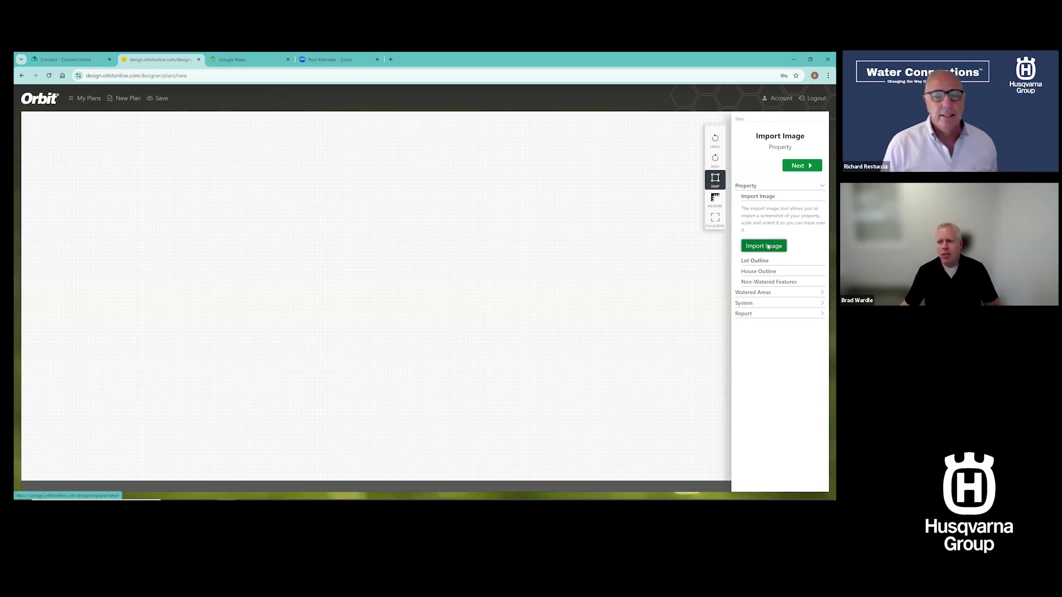
Import the aerial photo of the property into the plan
left_click(764, 245)
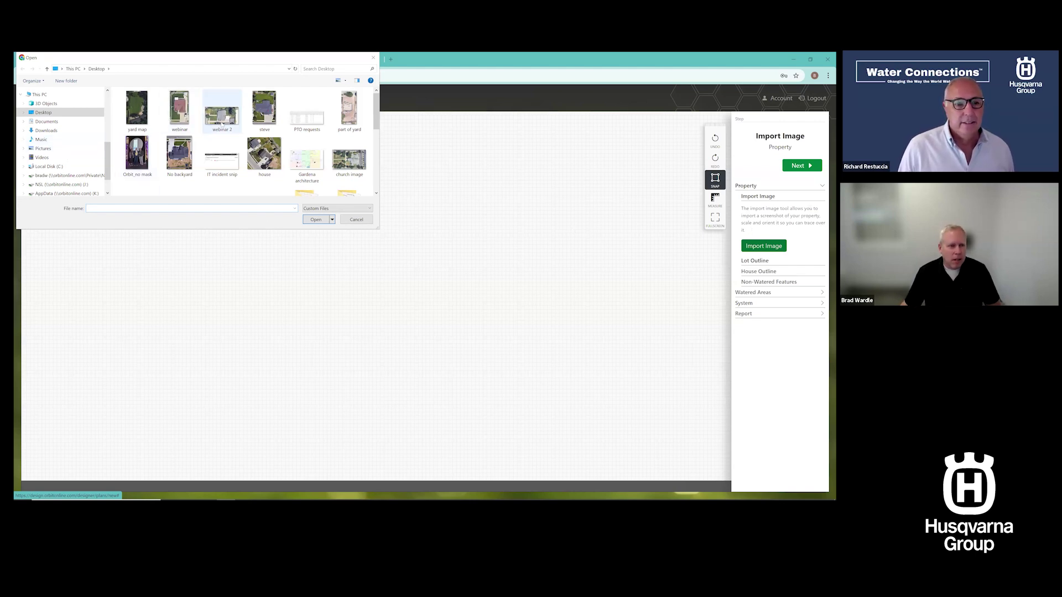
left_click(320, 220)
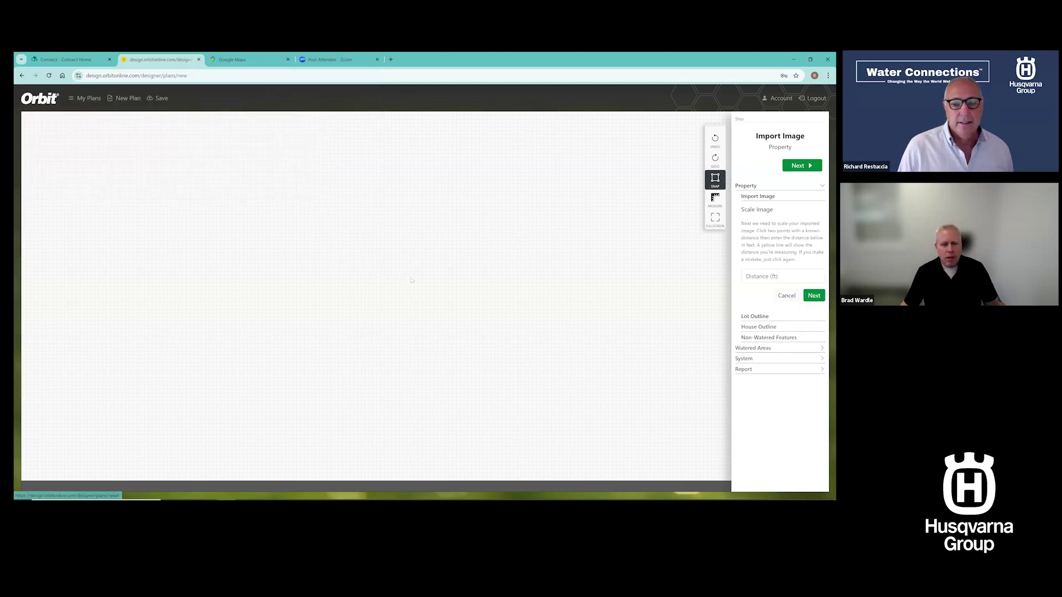
scroll(411, 280, "down", 10)
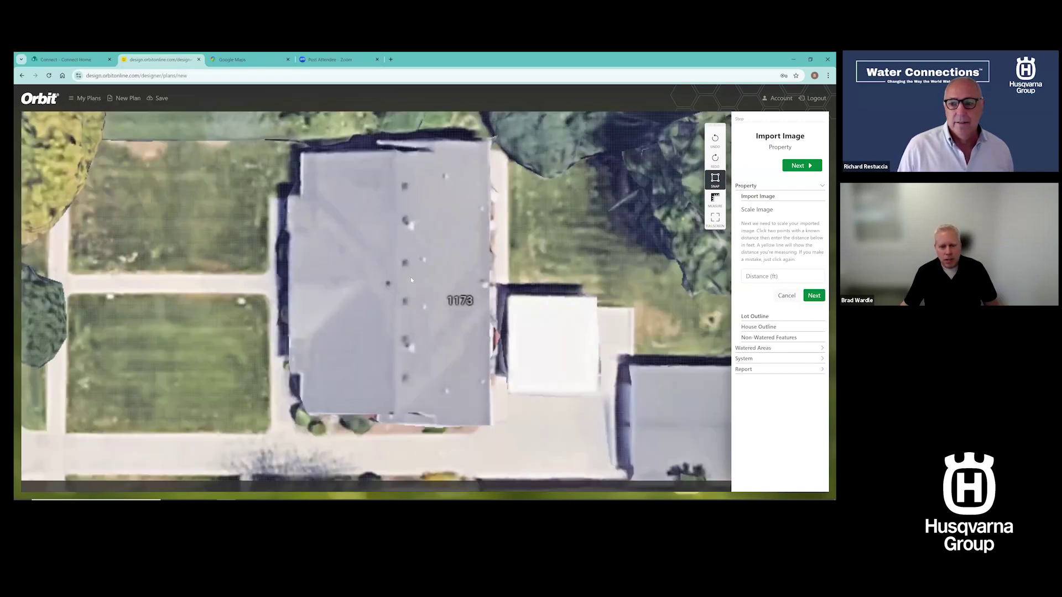
scroll(411, 280, "up", 2)
scroll(411, 280, "down", 3)
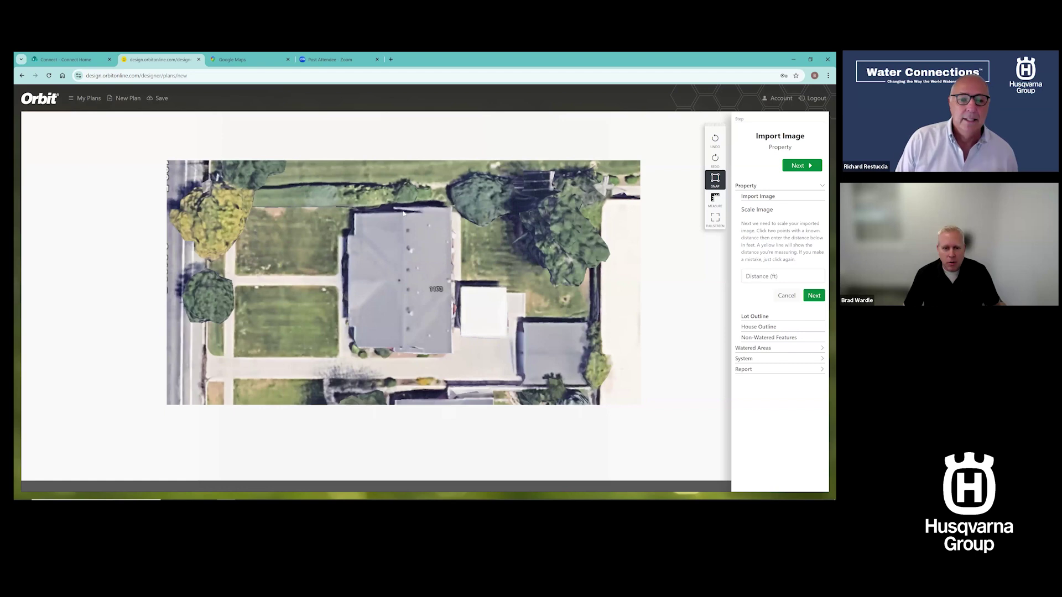
Scale the photo so the measured roof edge equals 57 ft
left_click(403, 349)
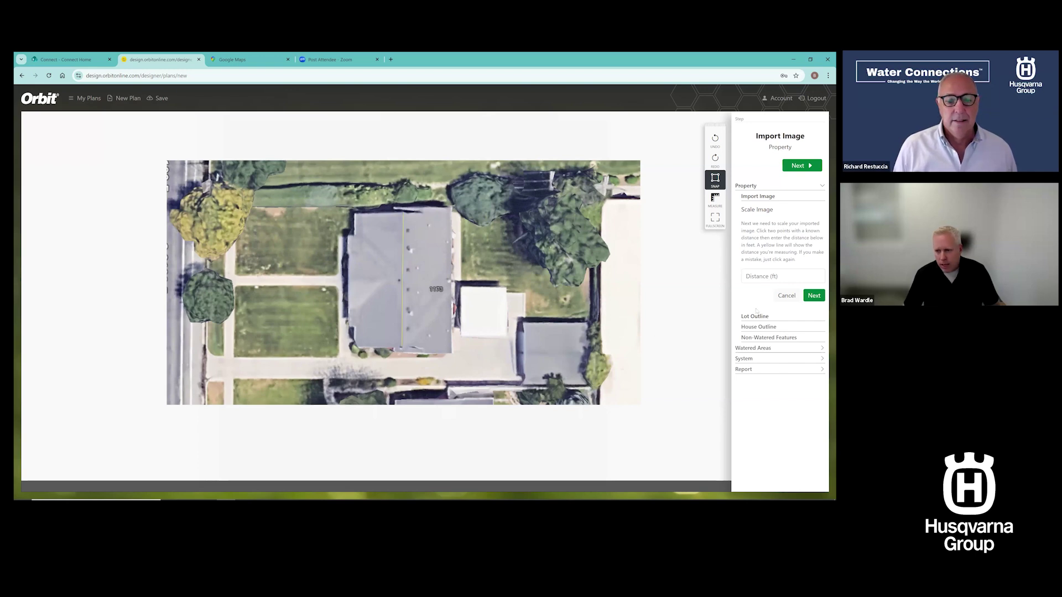
left_click(763, 278)
type("5")
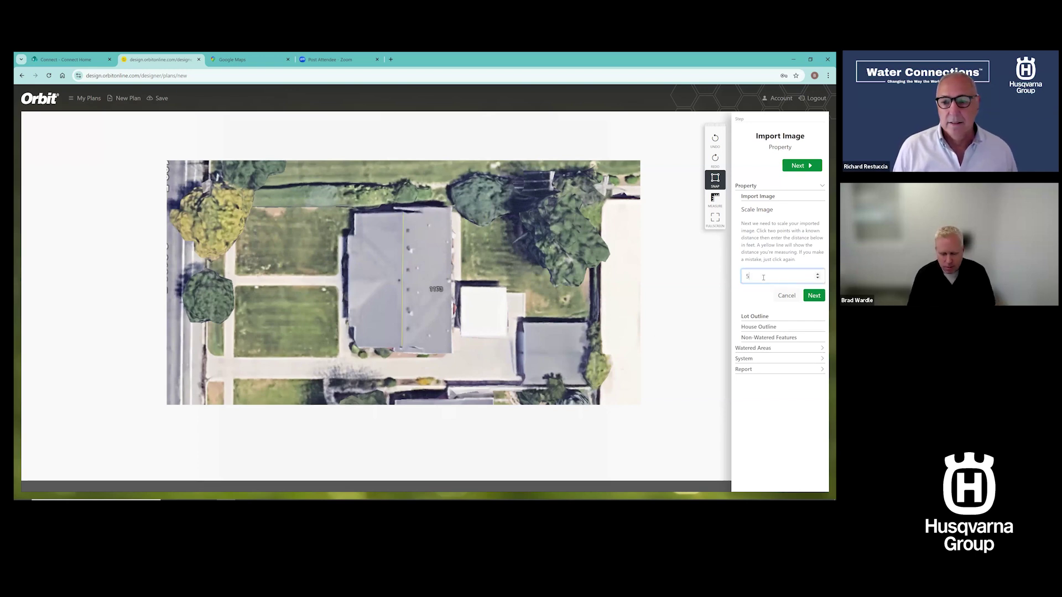
type("7")
left_click(813, 296)
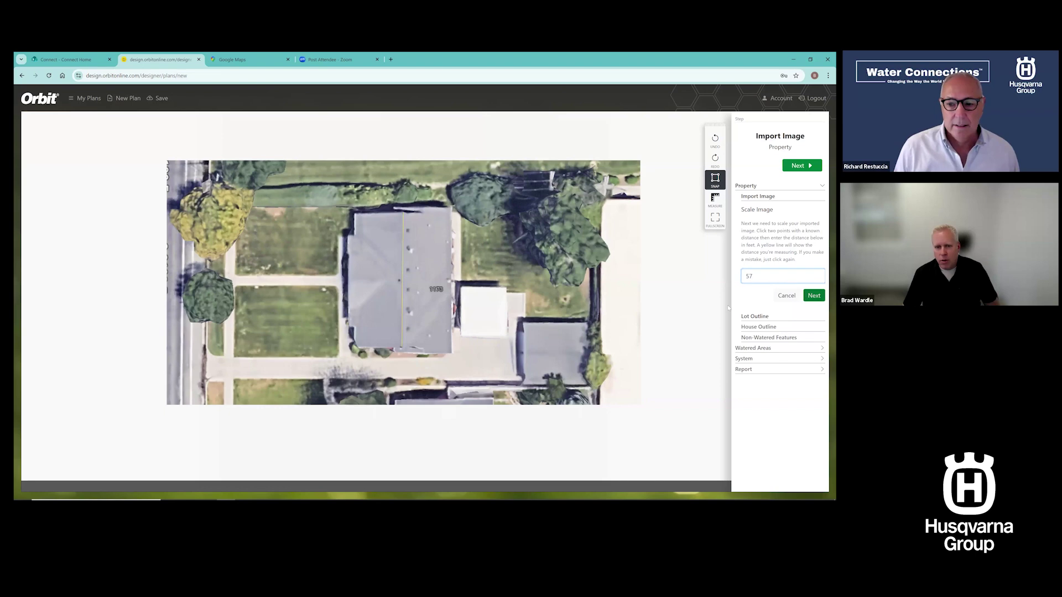
scroll(364, 312, "up", 2)
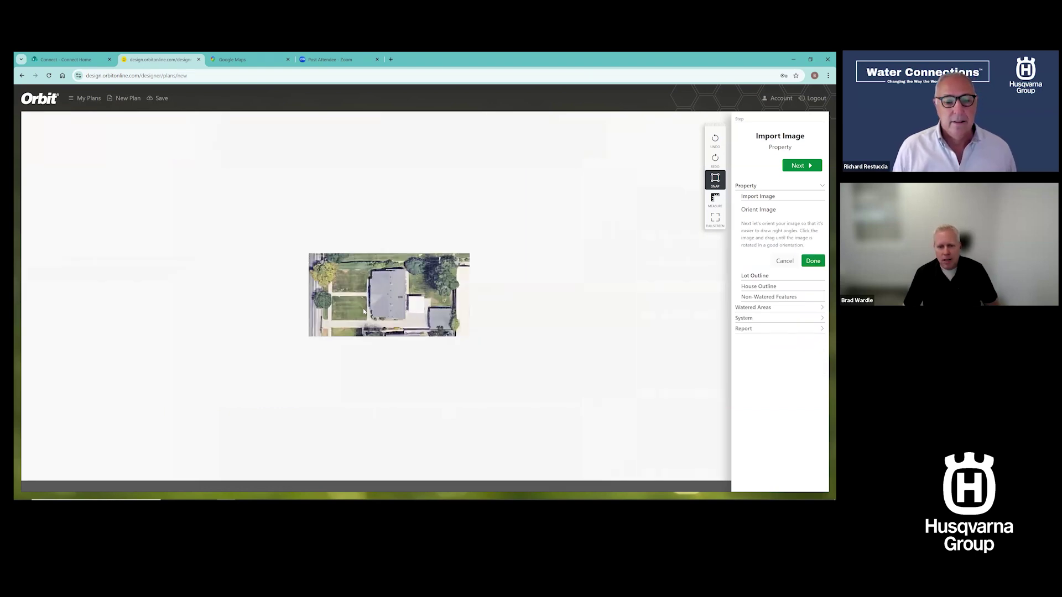
Rotate the aerial photo upright with the street at the bottom and finish the import
scroll(364, 312, "up", 2)
scroll(450, 387, "up", 2)
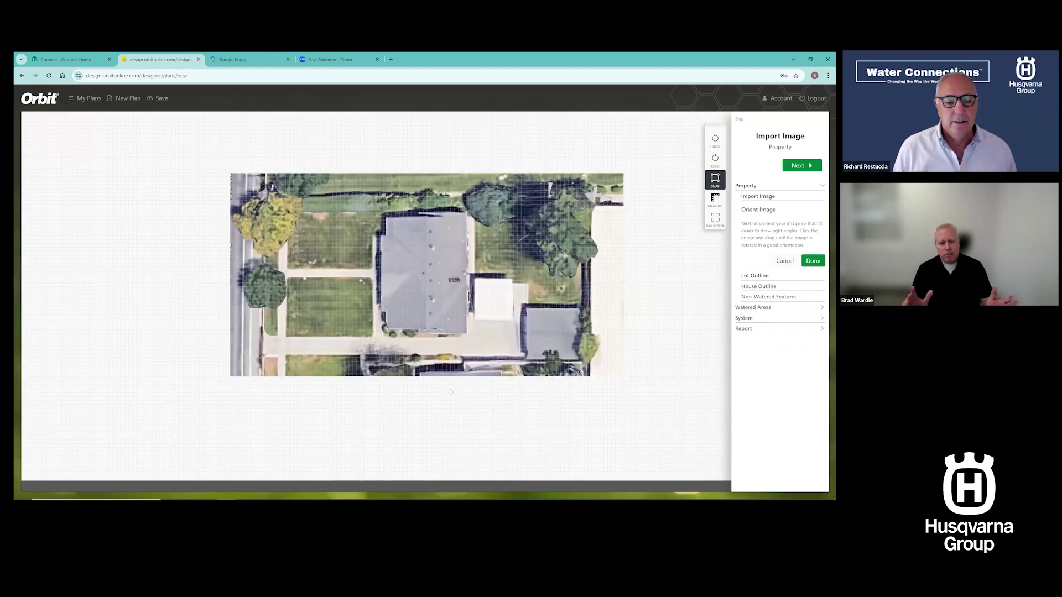
scroll(451, 391, "down", 1)
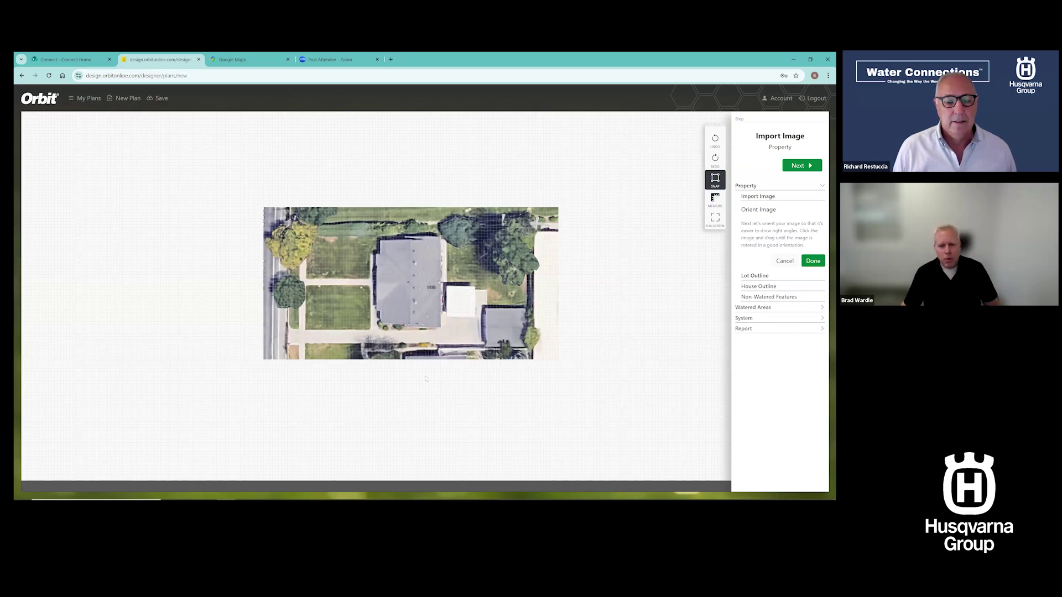
left_click_drag(313, 339, 451, 201)
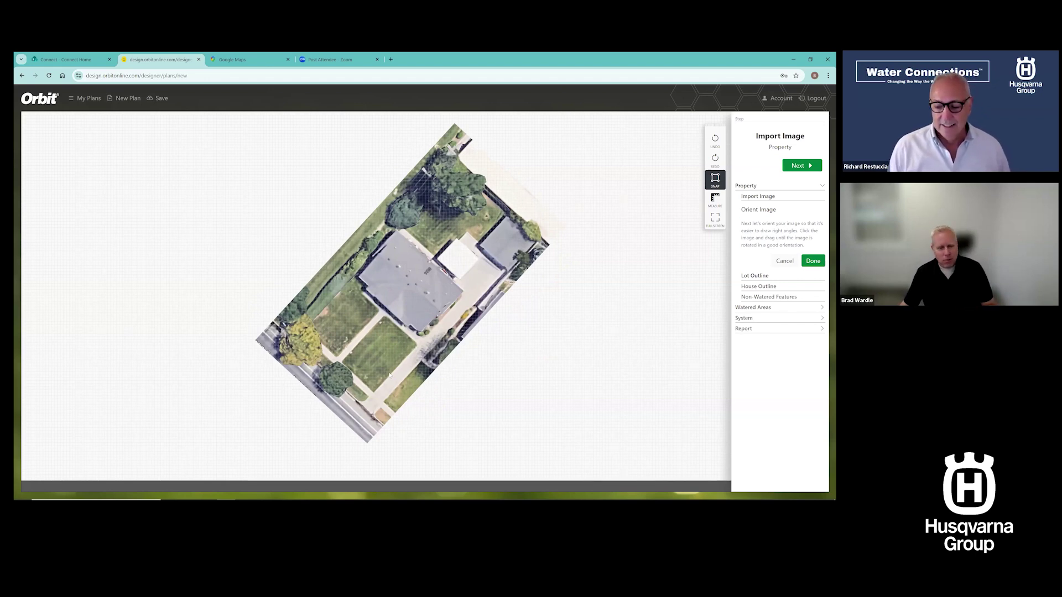
left_click_drag(430, 379, 444, 371)
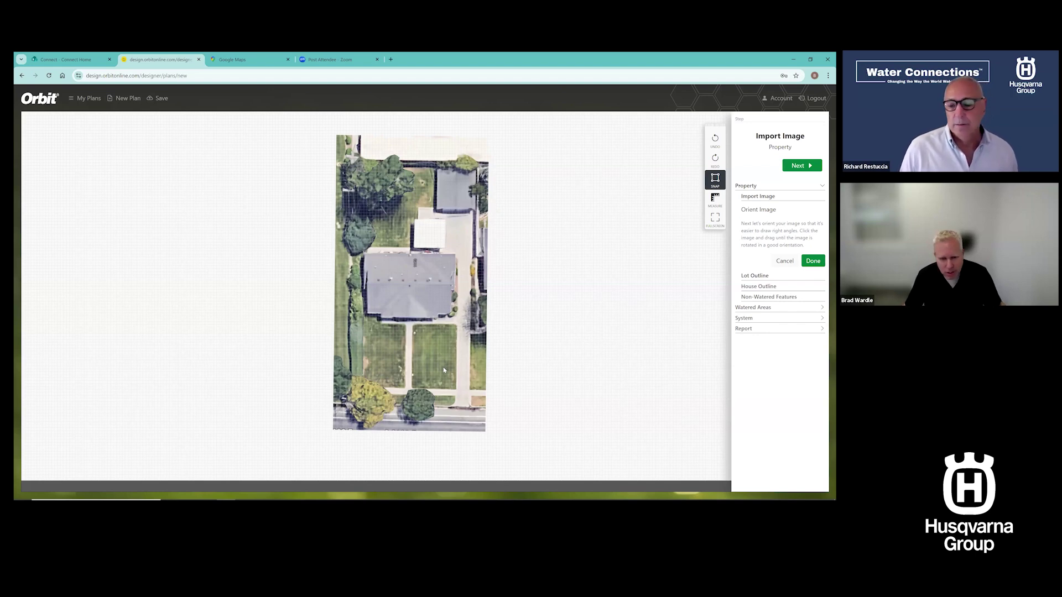
left_click(811, 265)
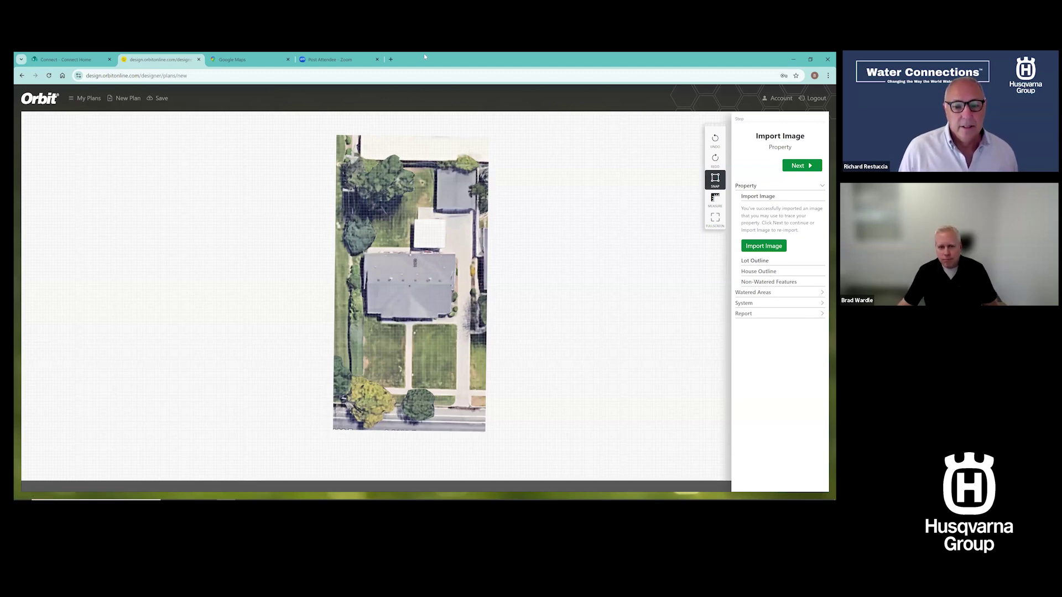
Advance to the Lot Outline step and dismiss the Account dialog
left_click(764, 261)
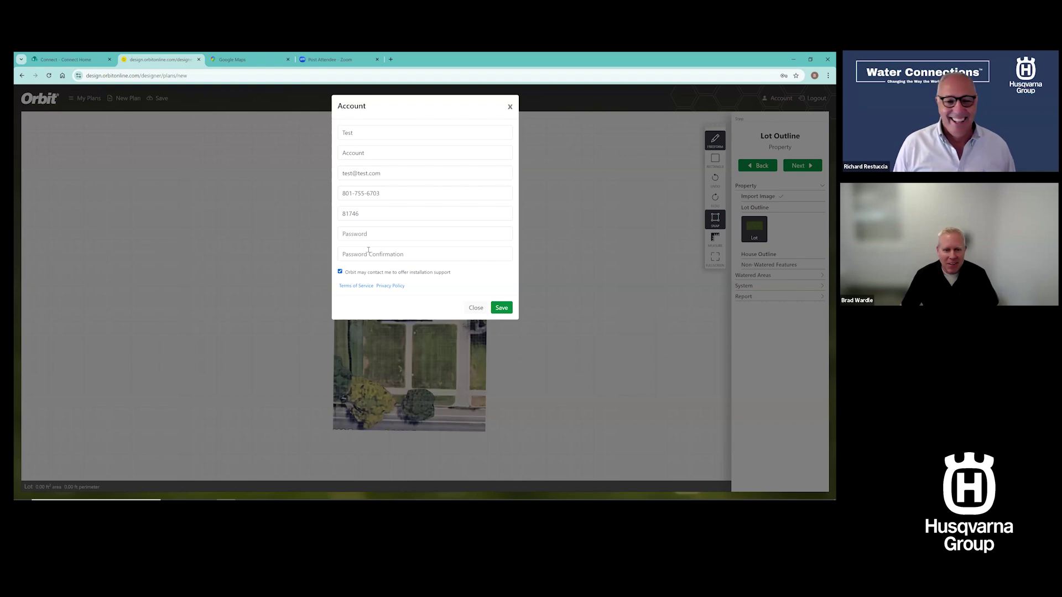
left_click(510, 107)
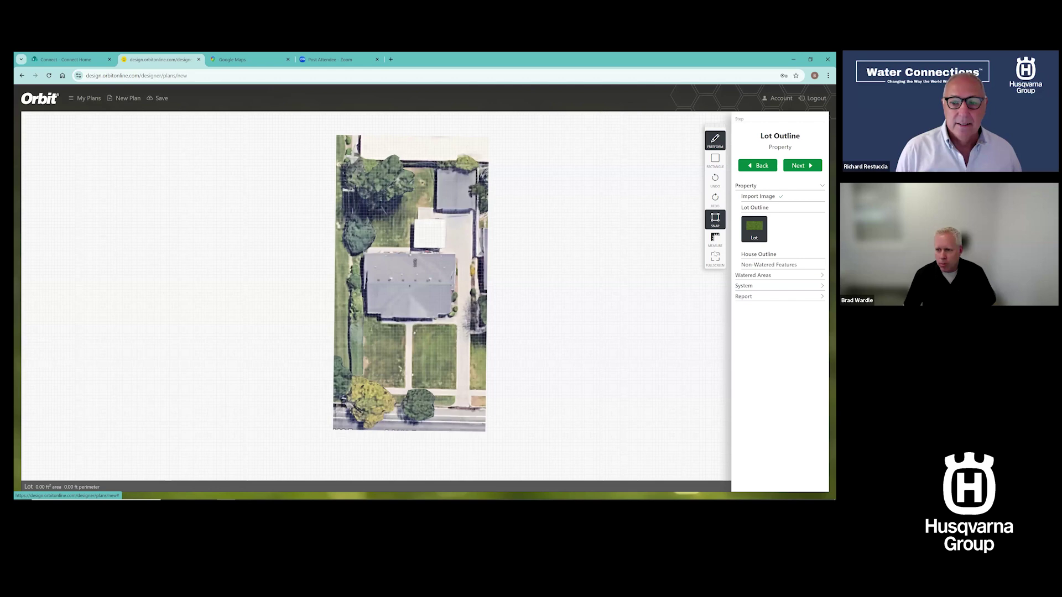
Trace a rectangular lot of about 13,120 ft² around the house and yard, widening its left edge
left_click(362, 406)
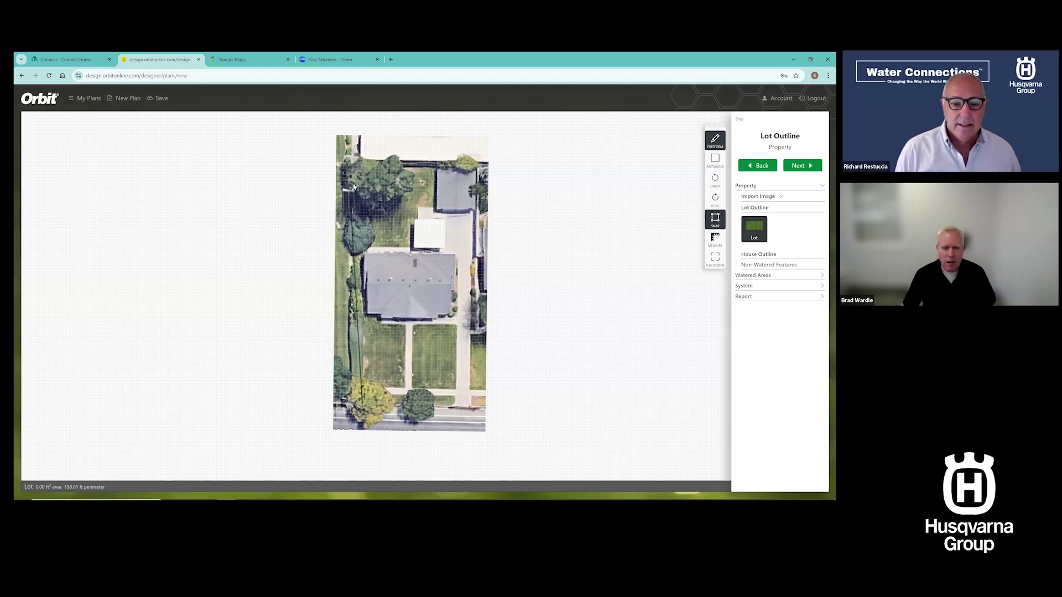
left_click(362, 164)
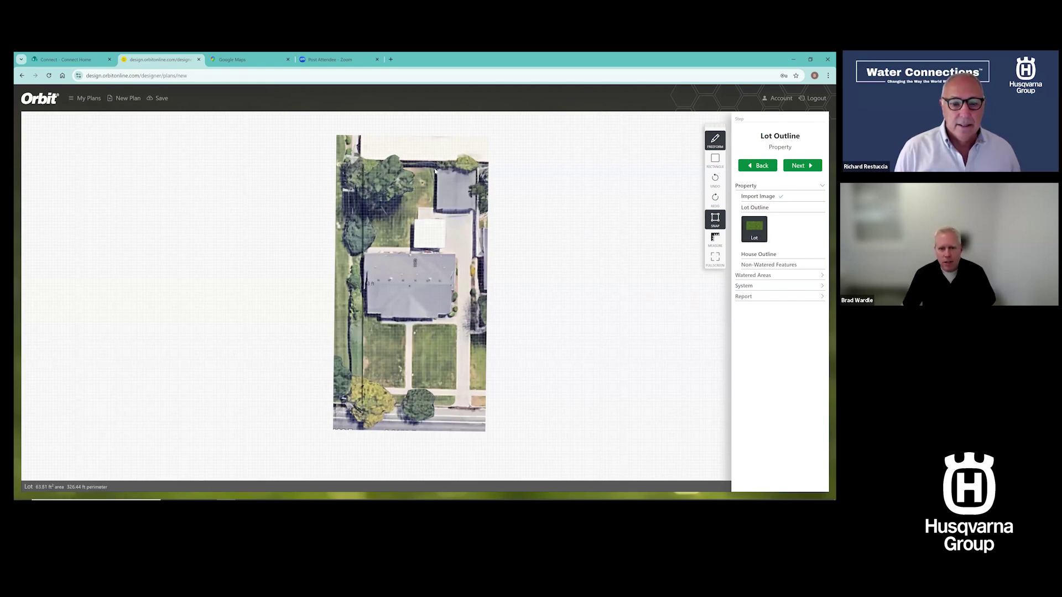
left_click(476, 165)
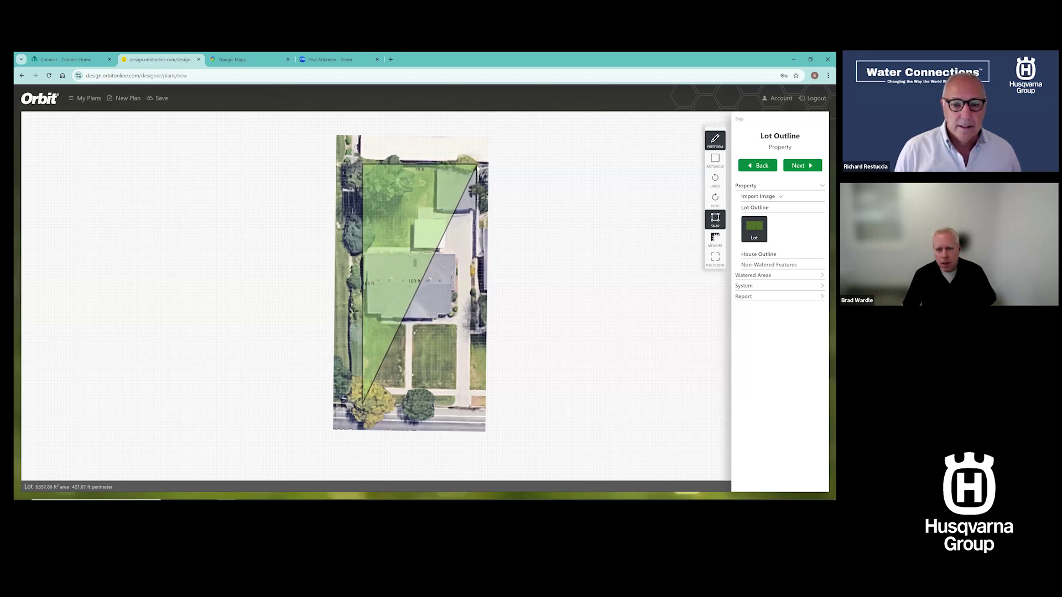
left_click(472, 409)
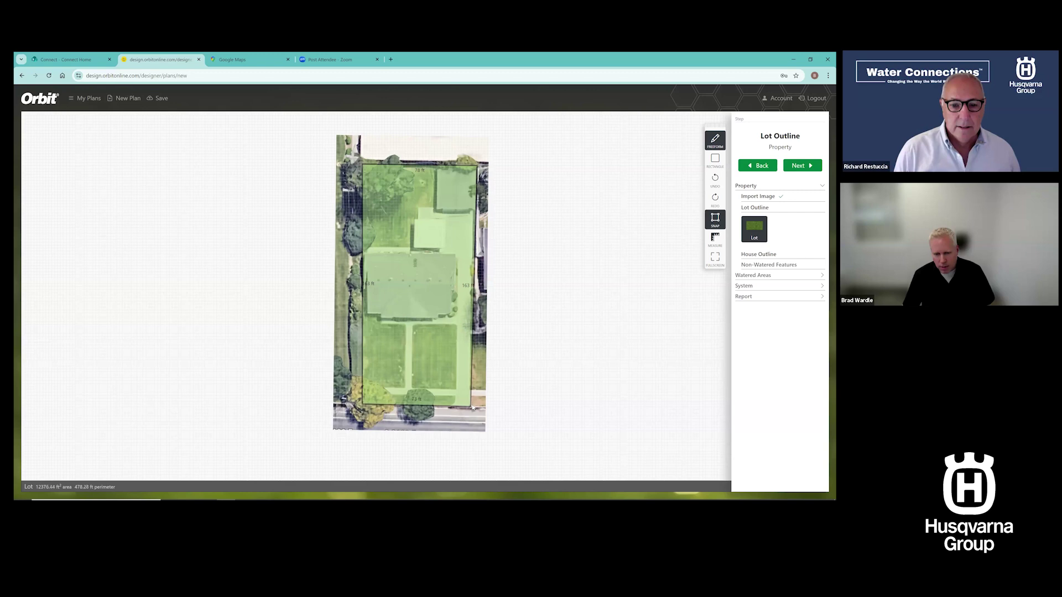
double_click(473, 406)
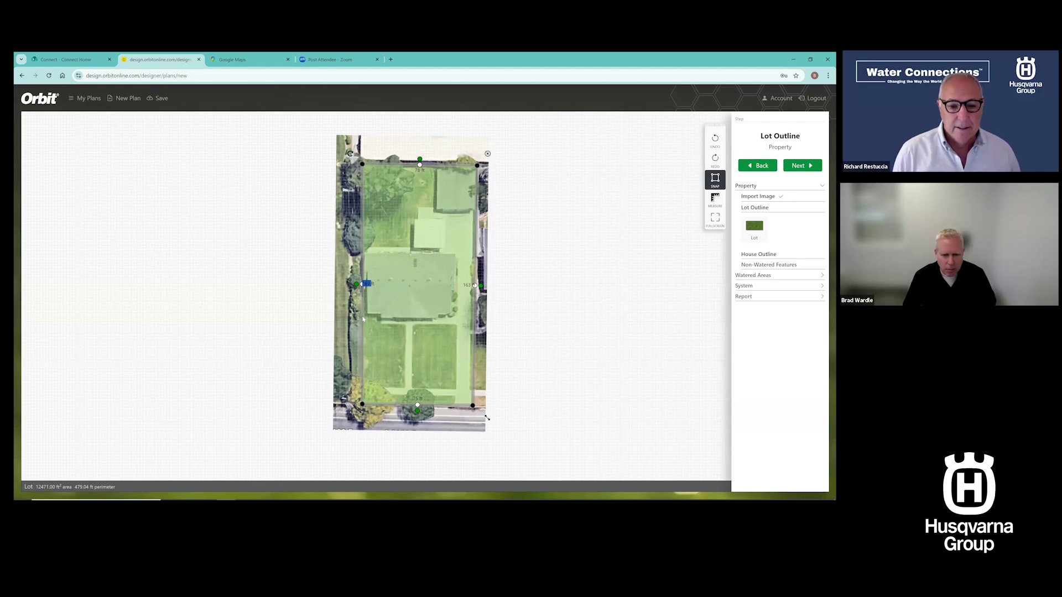
left_click_drag(363, 319, 356, 319)
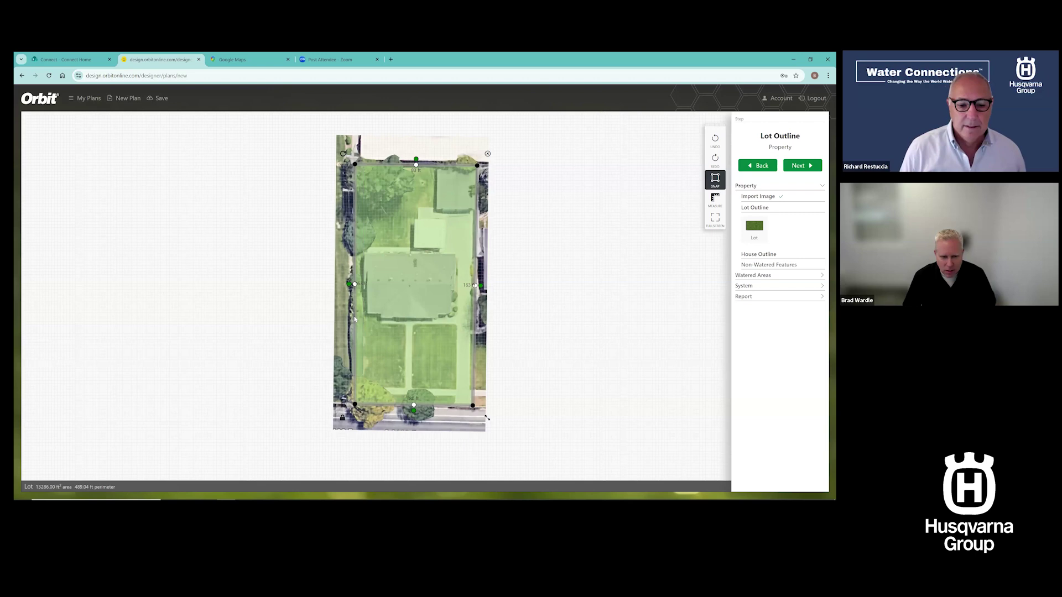
mouse_move(355, 319)
left_mouse_down()
mouse_move(375, 319)
mouse_move(351, 318)
left_mouse_up()
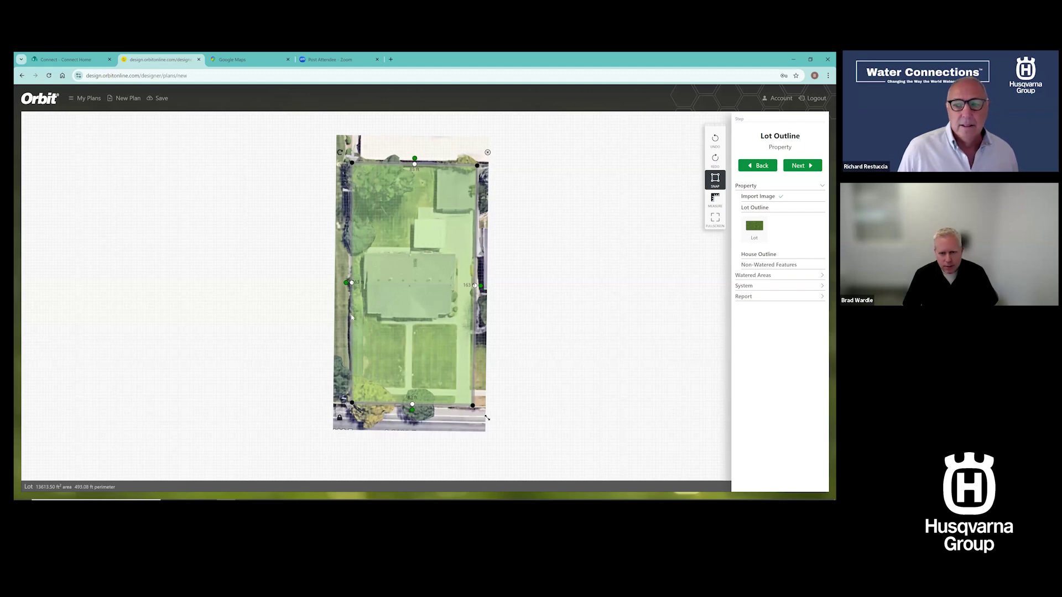
left_click(586, 314)
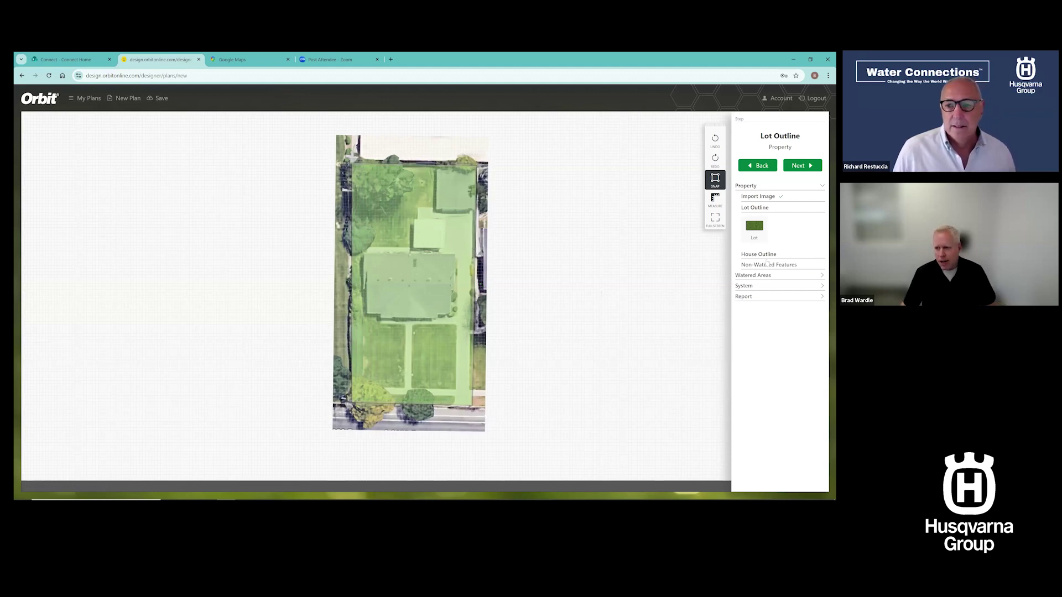
left_click(803, 165)
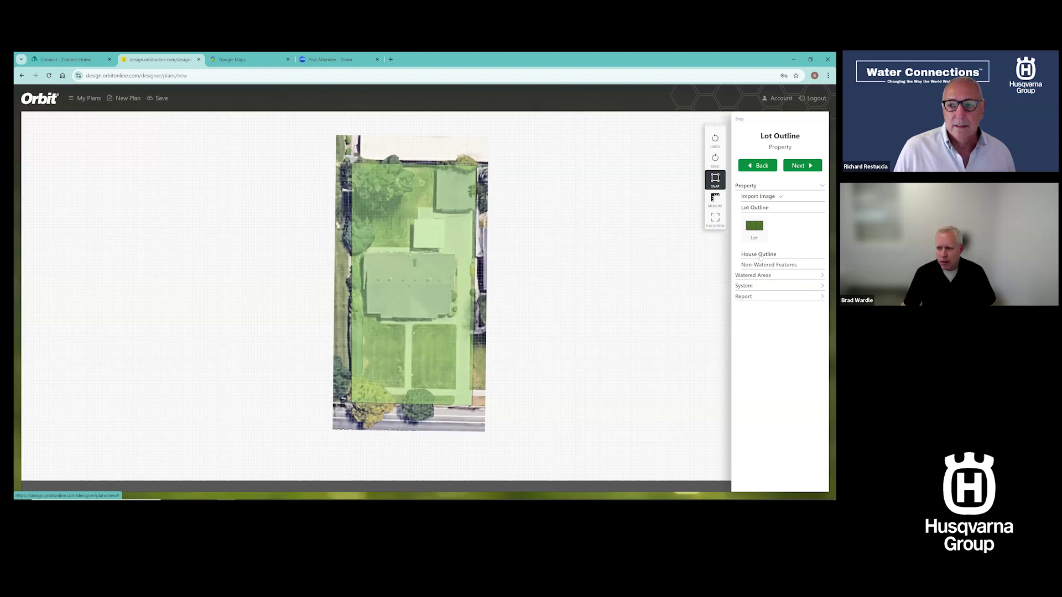
Trace the house structure outline over the roof, including its stepped wall and 40 ft bottom edge
left_click(755, 243)
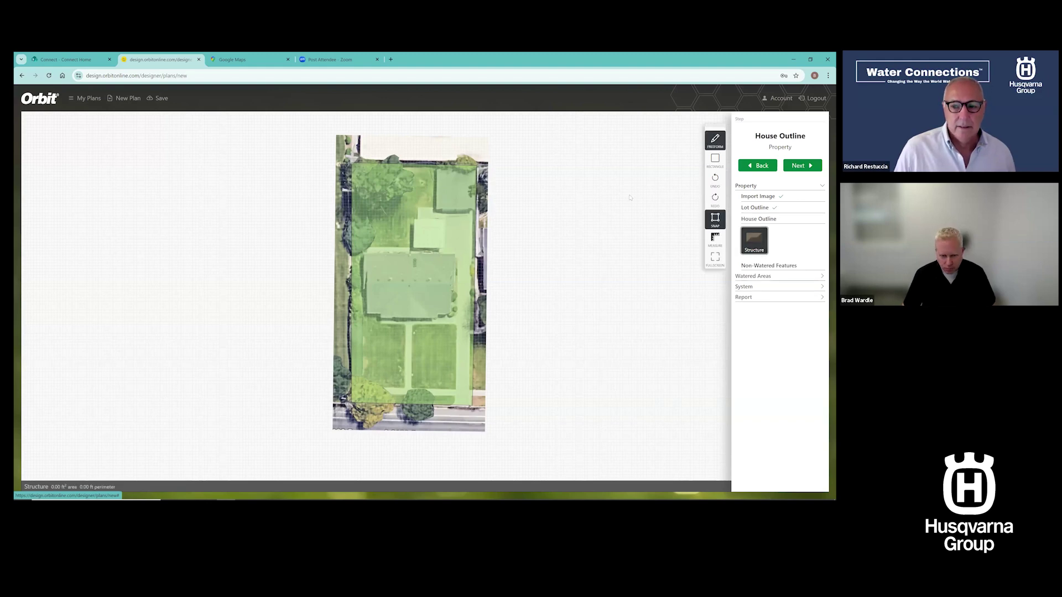
left_click(367, 292)
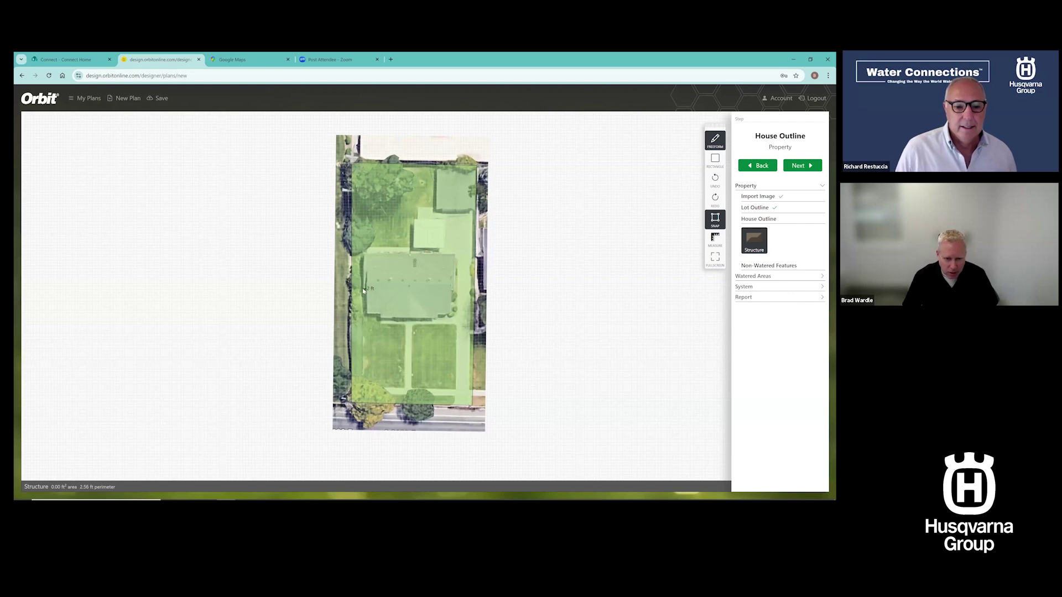
left_click(364, 253)
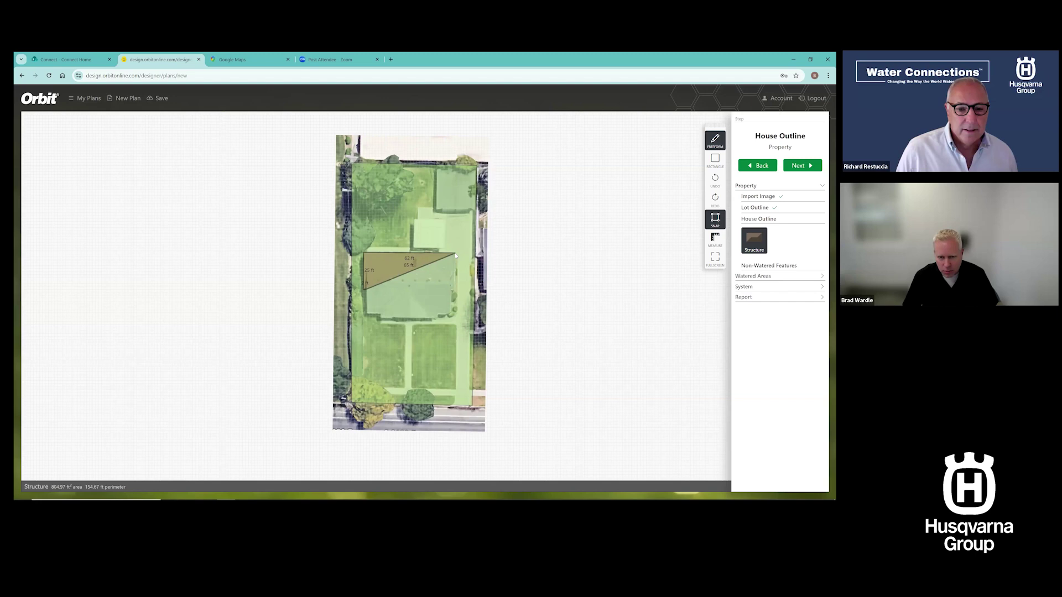
left_click(454, 253)
left_click(454, 290)
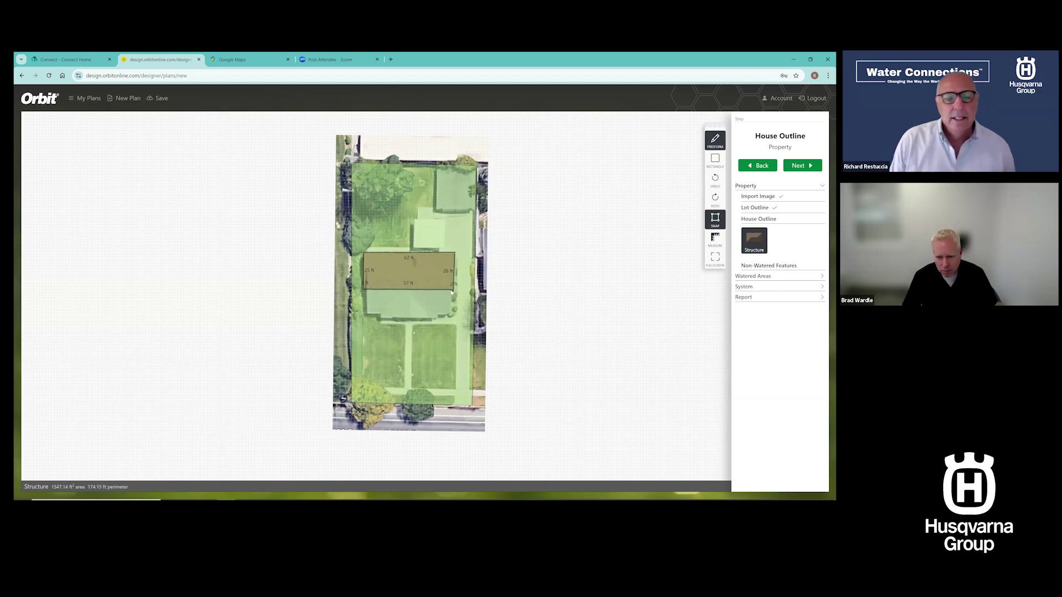
left_click(453, 293)
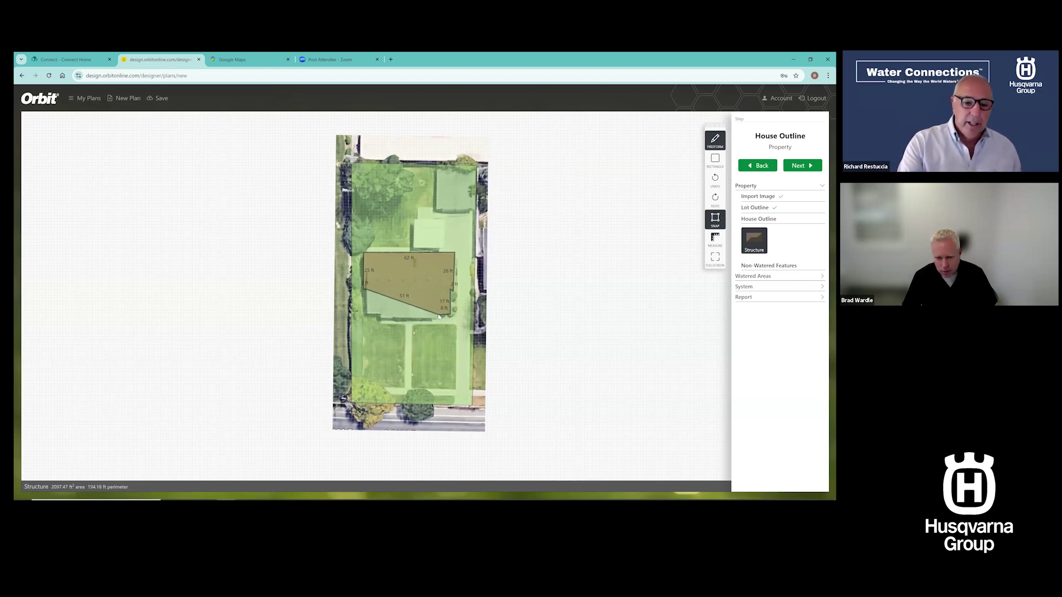
left_click(440, 319)
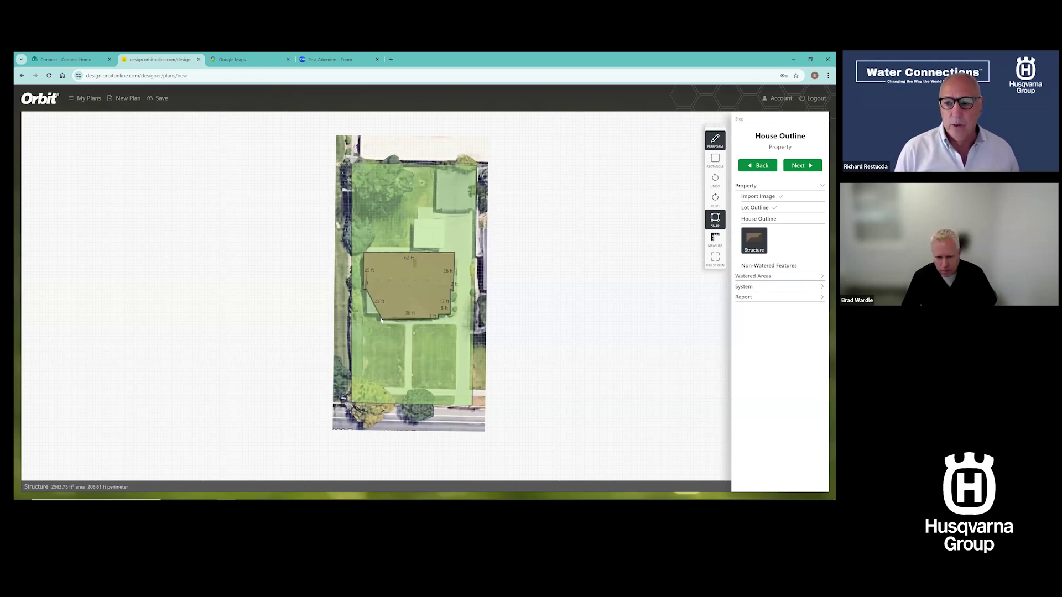
left_click(381, 319)
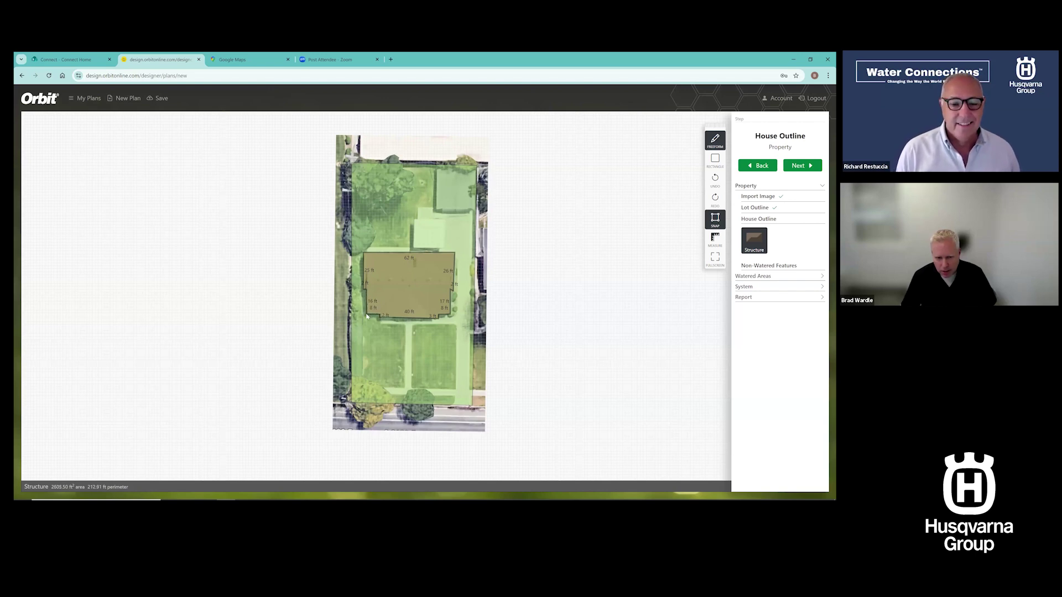
double_click(379, 314)
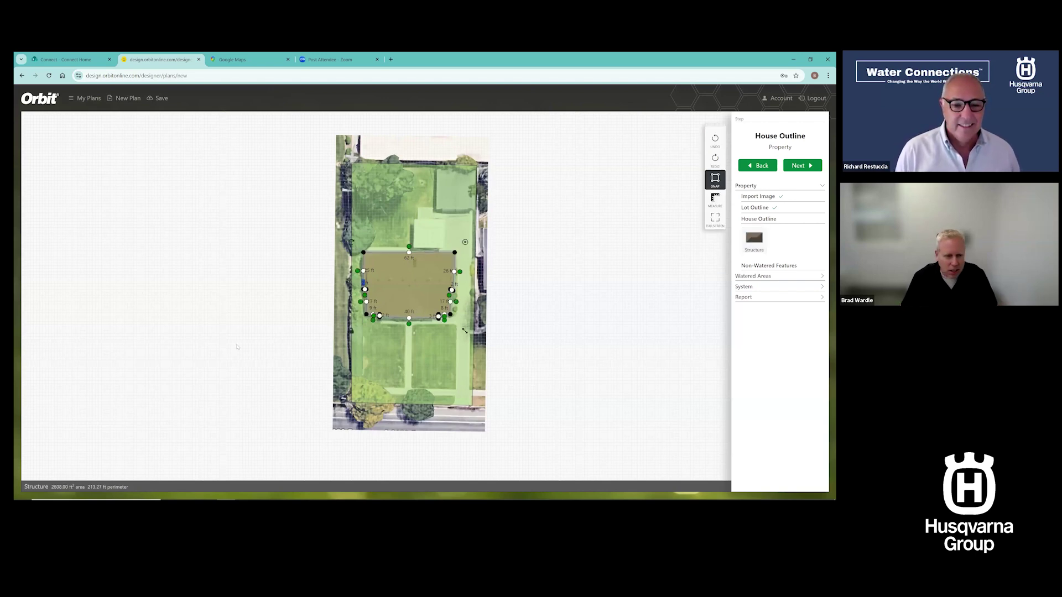
Level the house outline's corners and edges to about 2574 ft², then go to Non-Watered Features
scroll(429, 313, "up", 5)
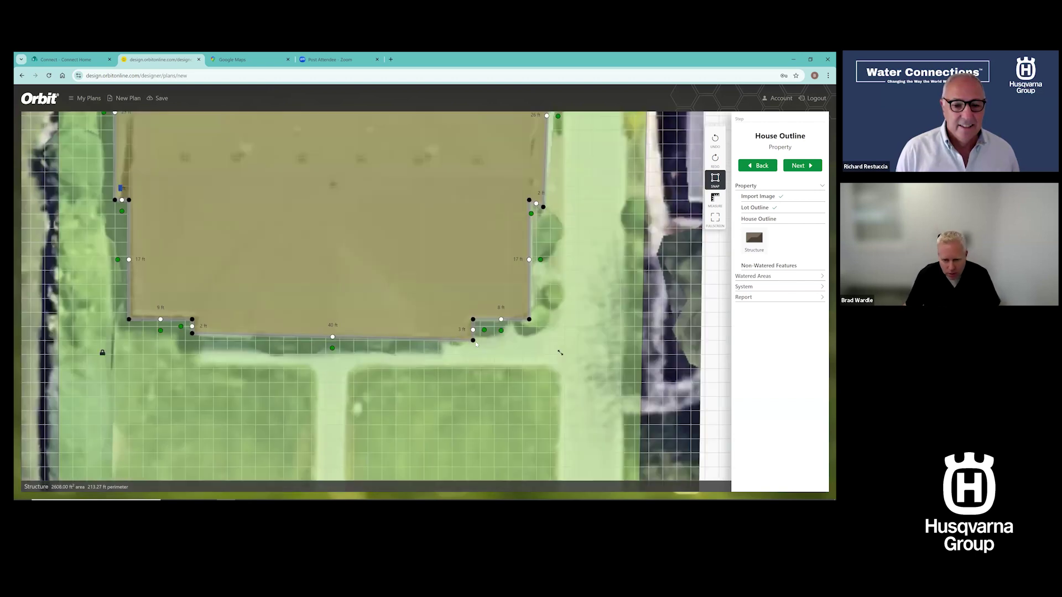
left_click_drag(473, 339, 473, 334)
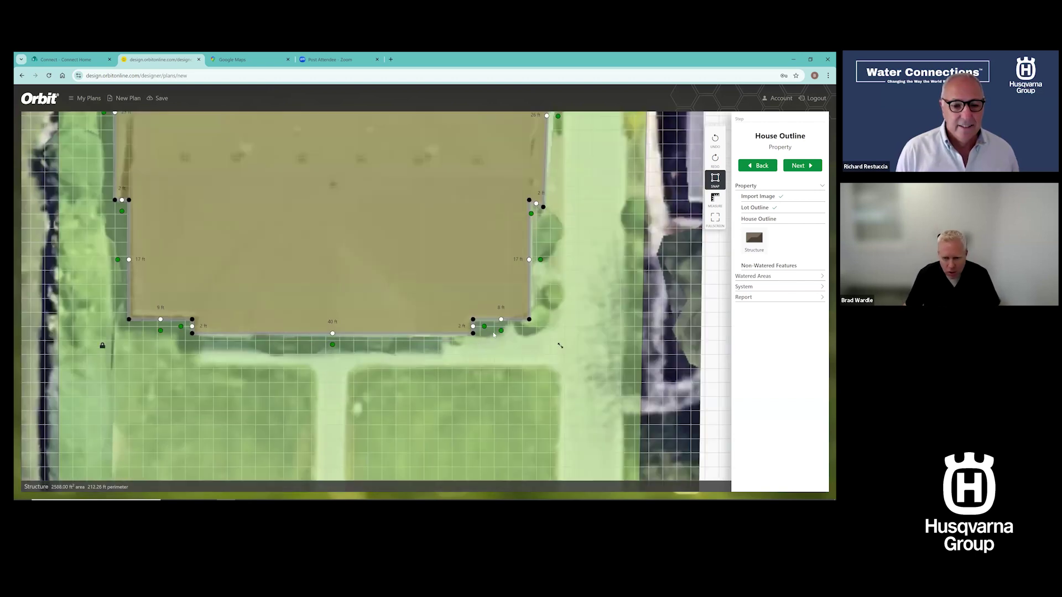
left_click_drag(543, 207, 522, 305)
scroll(520, 301, "down", 5)
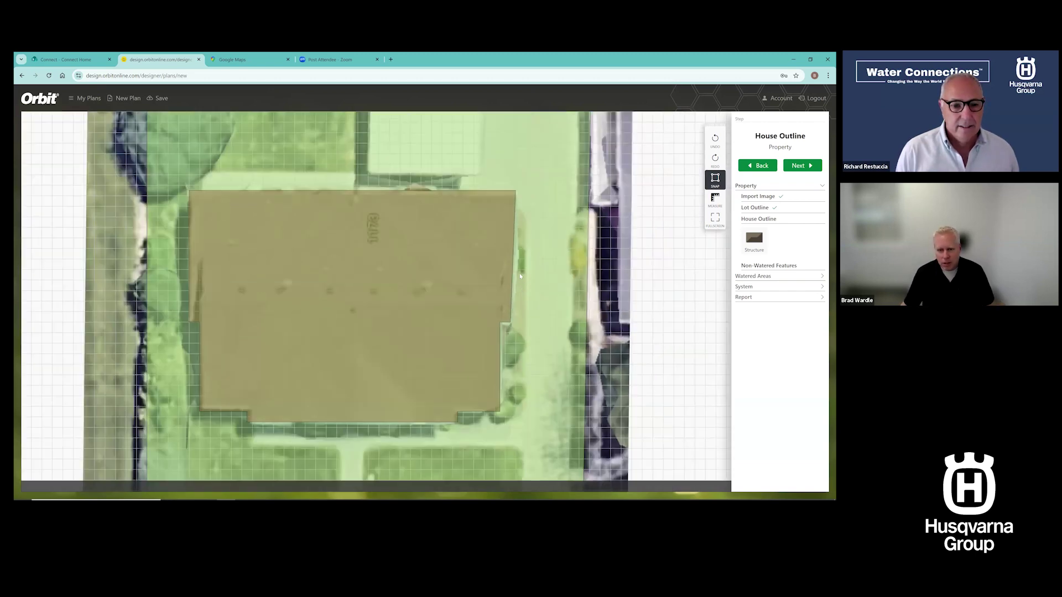
left_click(512, 247)
left_click_drag(518, 239, 516, 241)
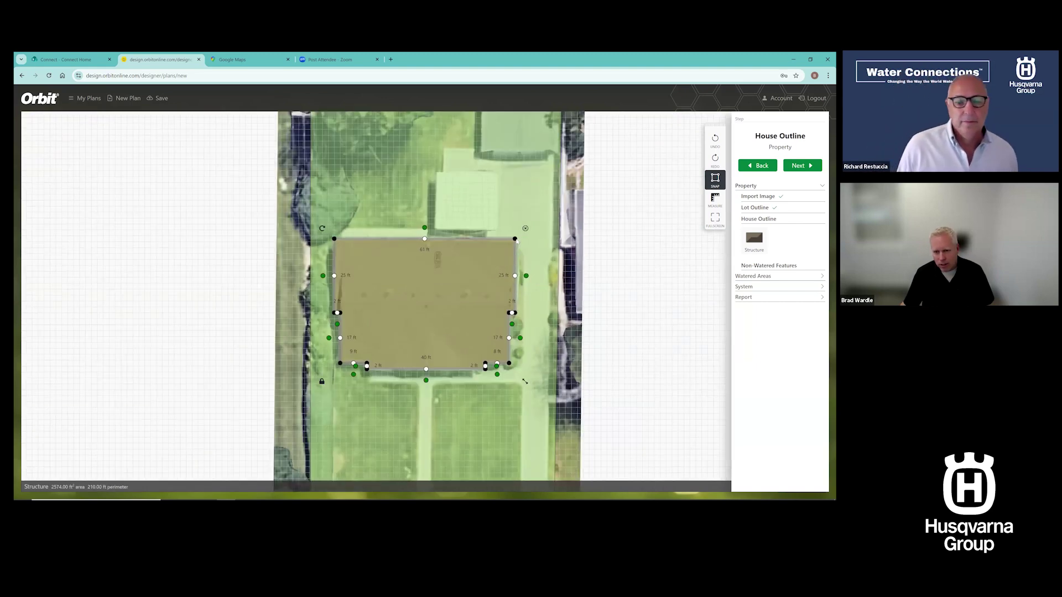
left_click(762, 267)
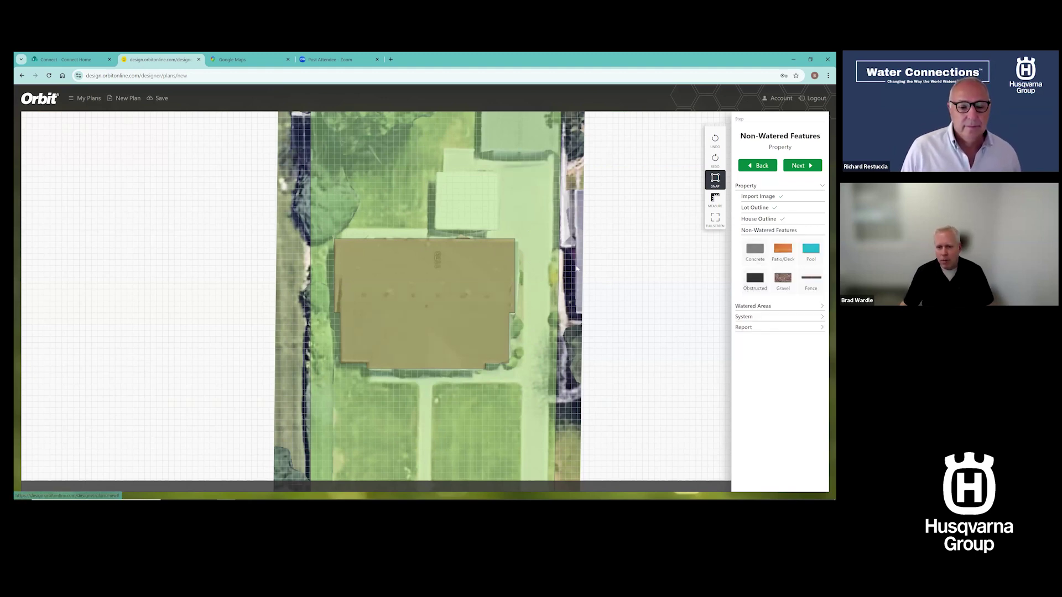
Choose Concrete and trace the driveway edges, including the 27 ft and 70 ft sides
scroll(575, 270, "down", 2)
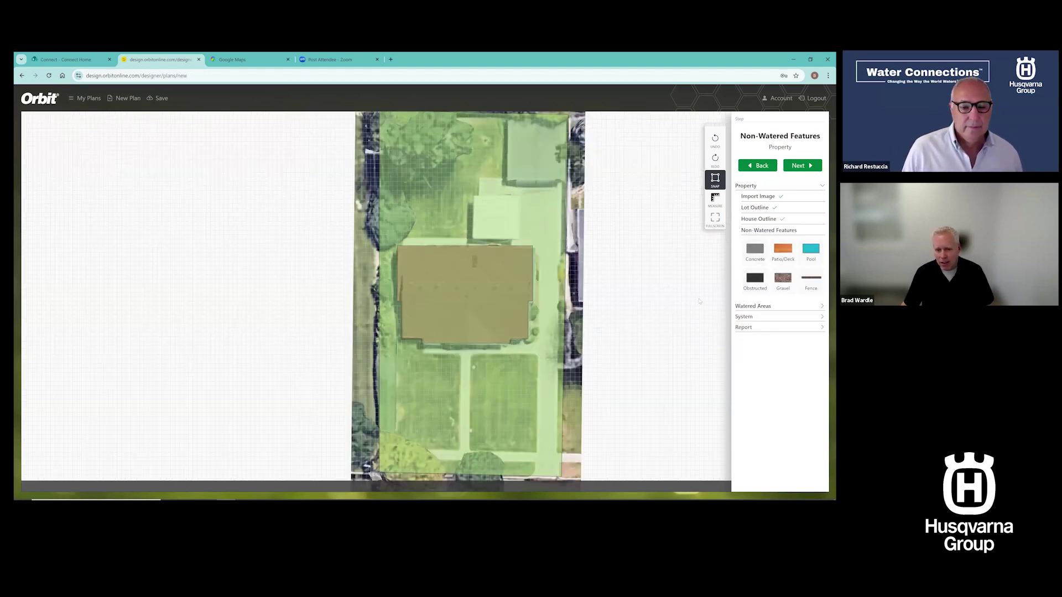
scroll(699, 302, "down", 1)
left_click(756, 254)
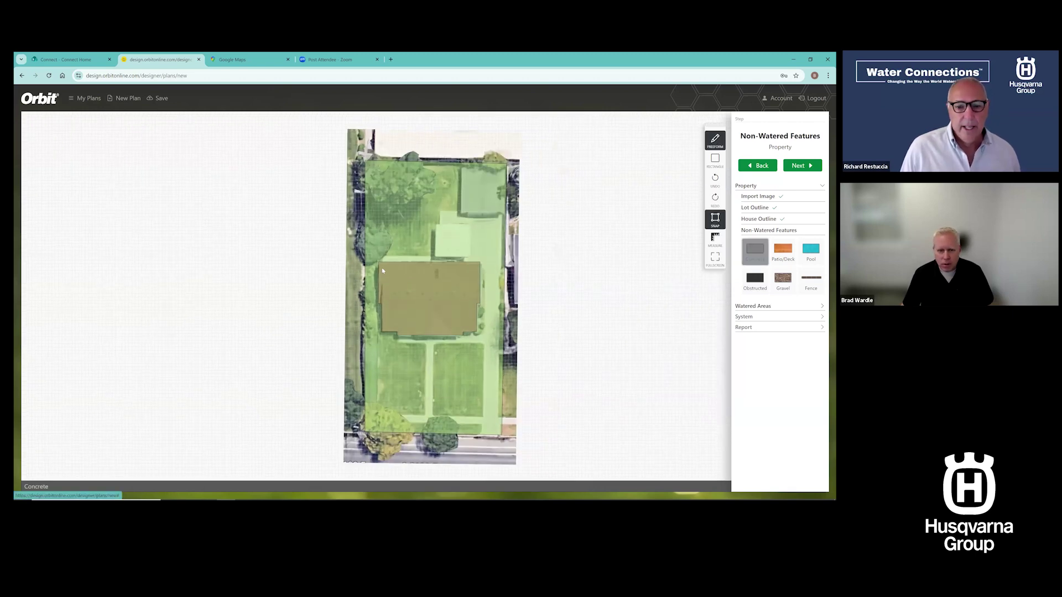
left_click(382, 261)
left_click(383, 256)
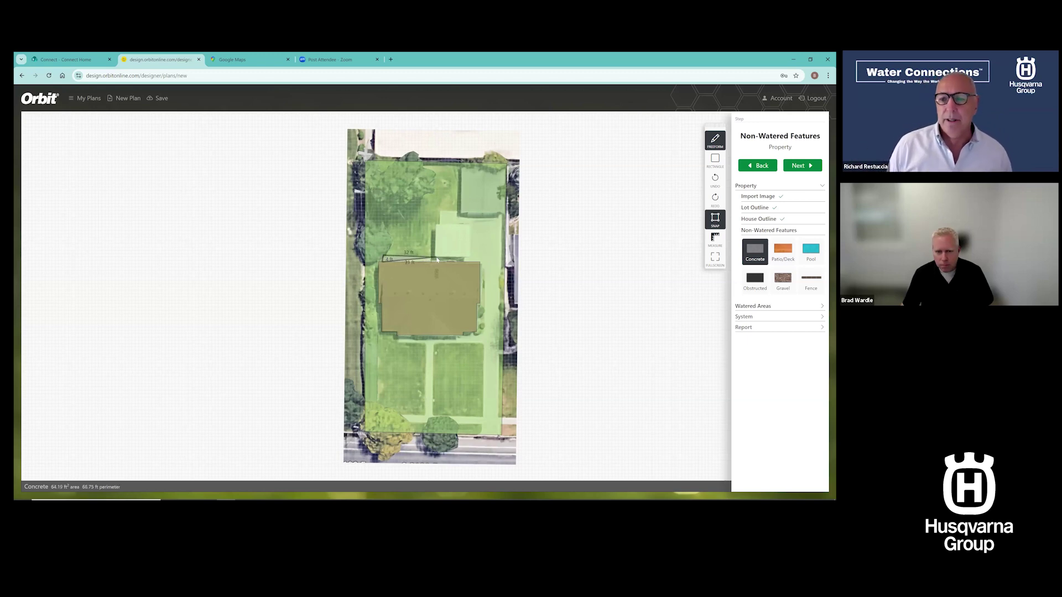
left_click(440, 214)
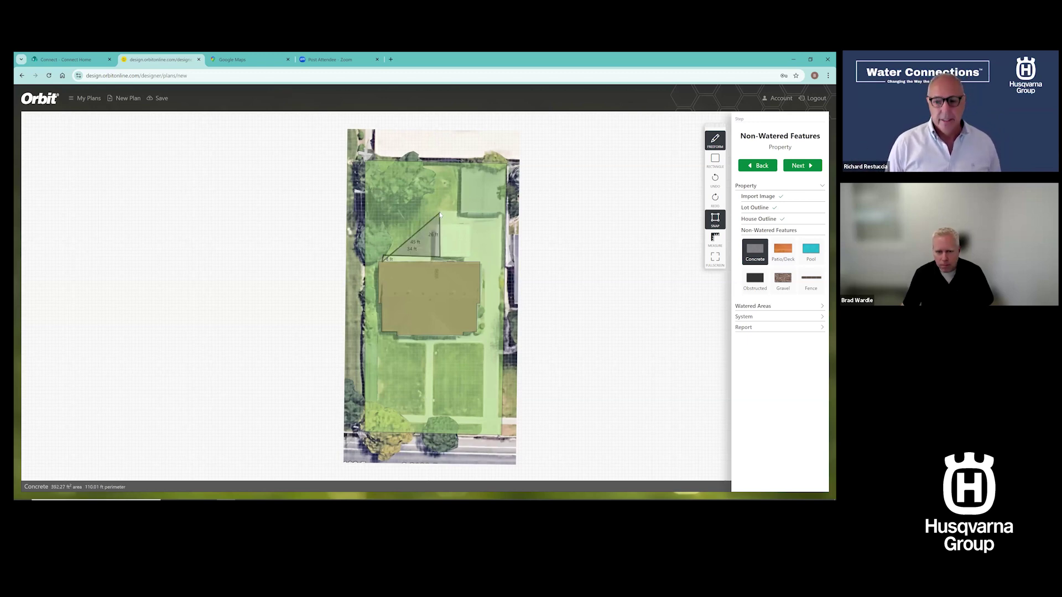
left_click(505, 213)
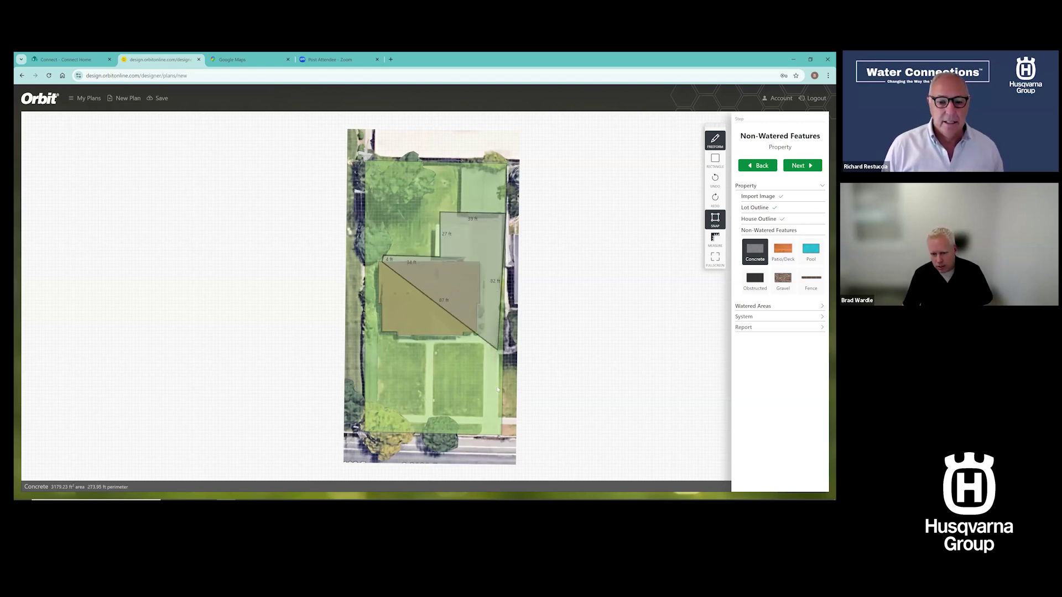
left_click(503, 435)
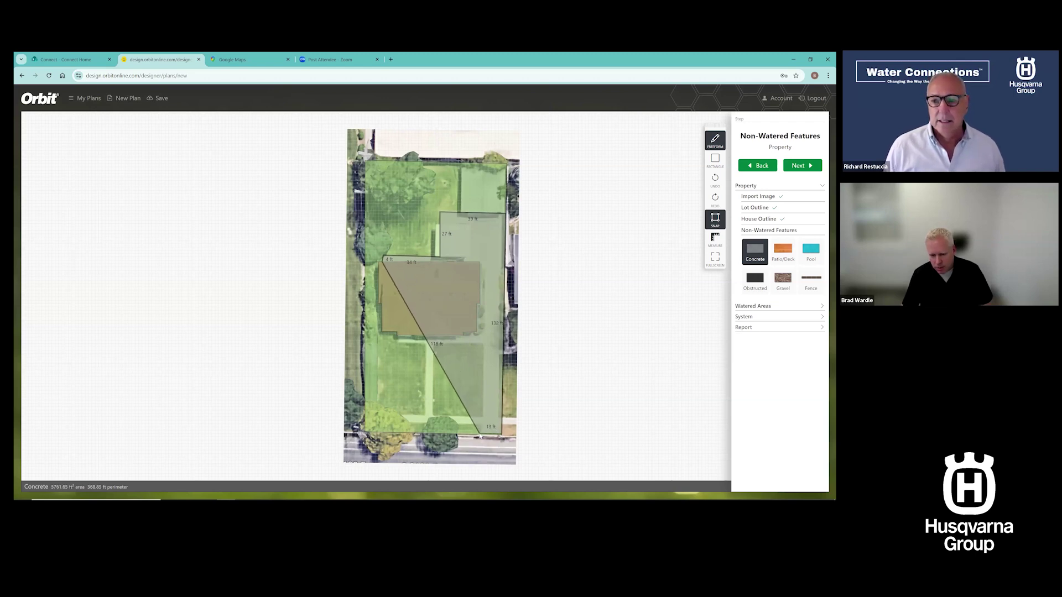
left_click(479, 435)
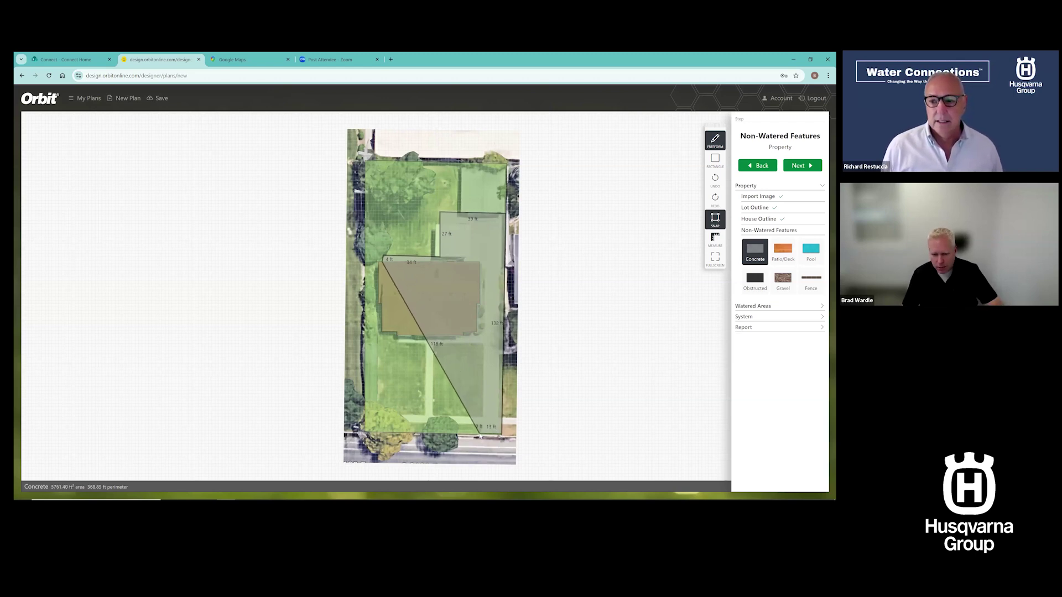
left_click(482, 425)
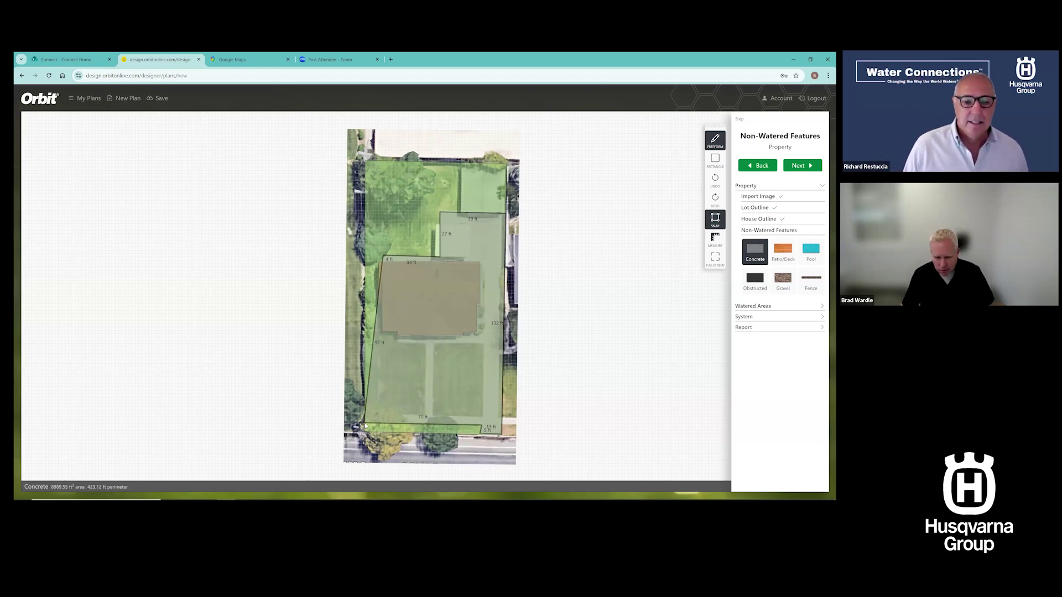
left_click(365, 425)
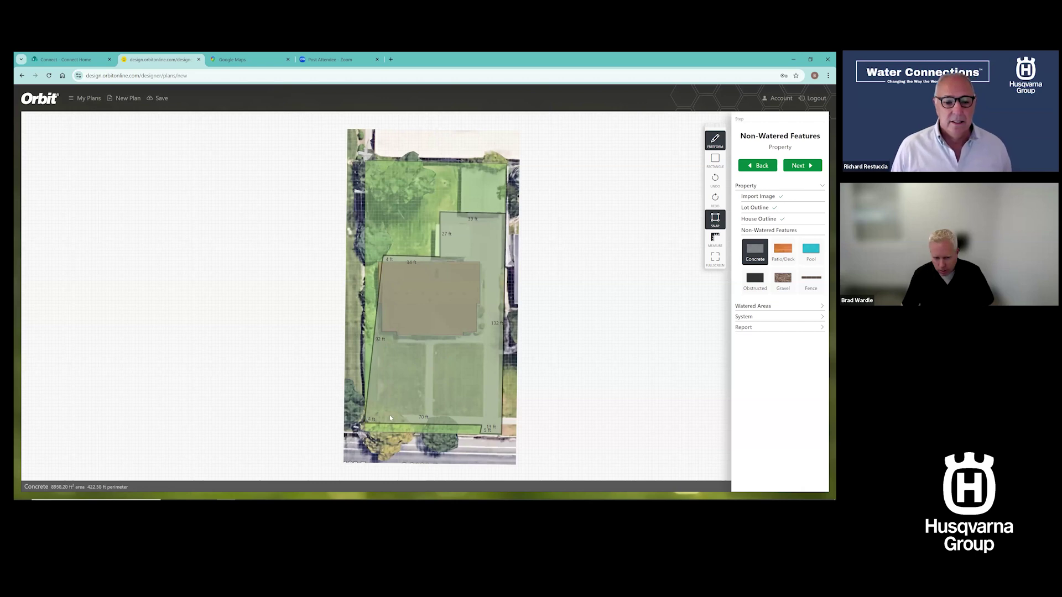
Trace the 4 ft and 36 ft front walk, center walkway and 17 ft house side, closing the 4835 ft² area
left_click(389, 418)
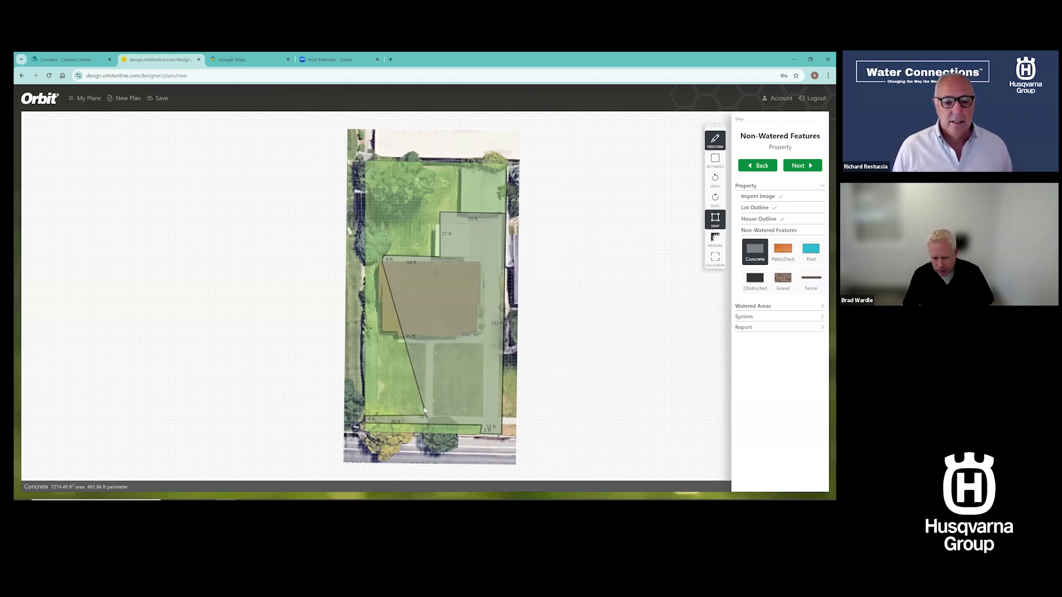
left_click(425, 415)
left_click(425, 343)
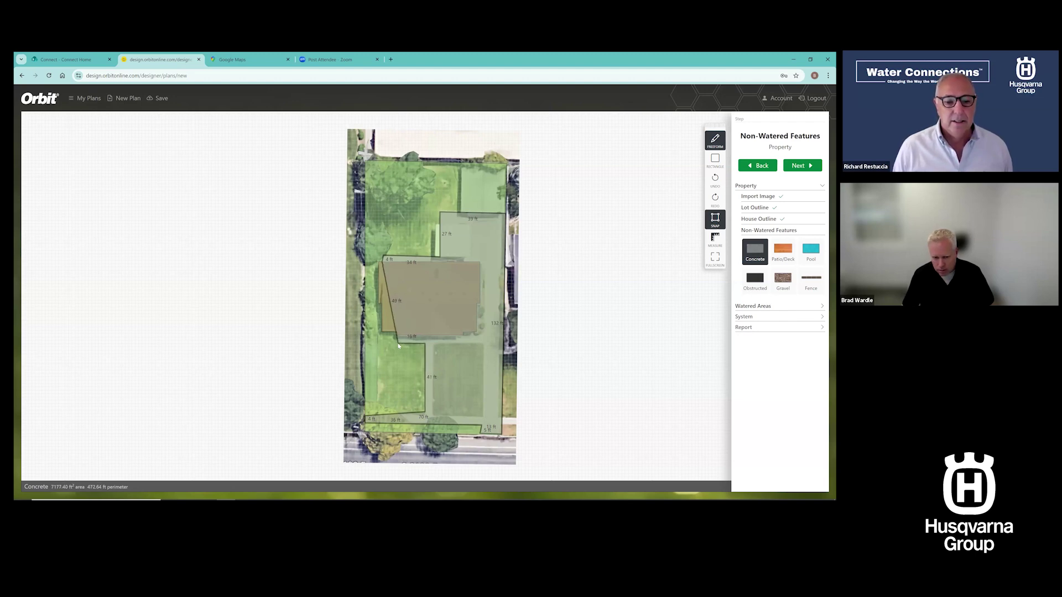
left_click(398, 339)
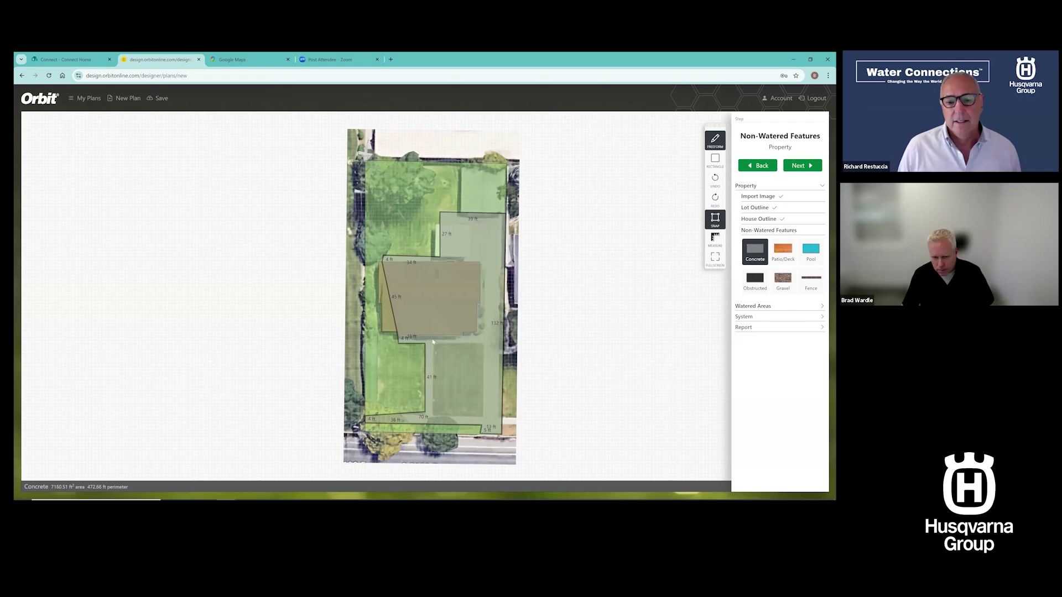
left_click(464, 335)
left_click(464, 332)
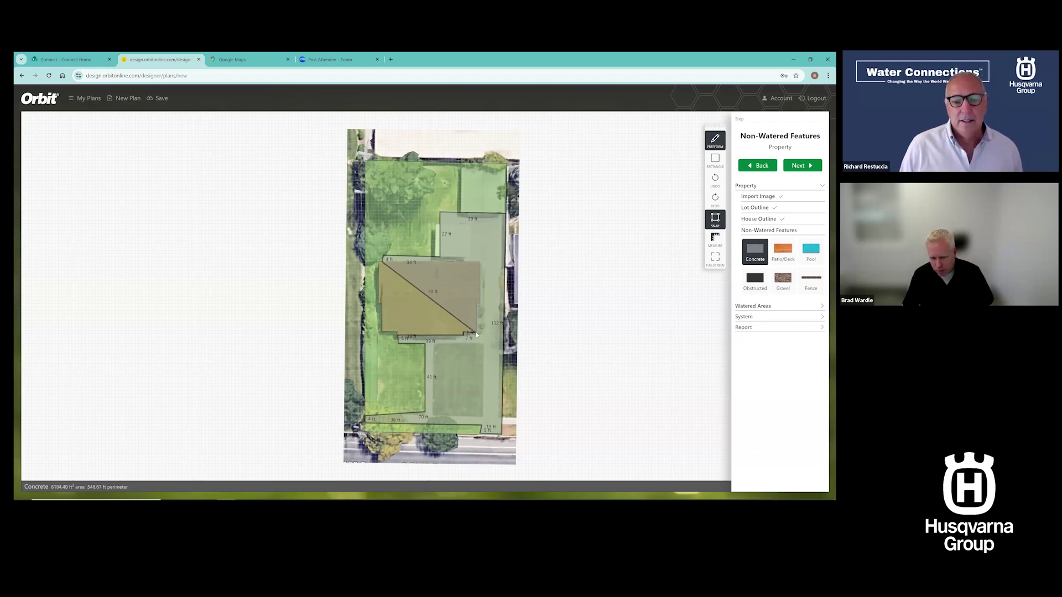
left_click(477, 332)
left_click(478, 306)
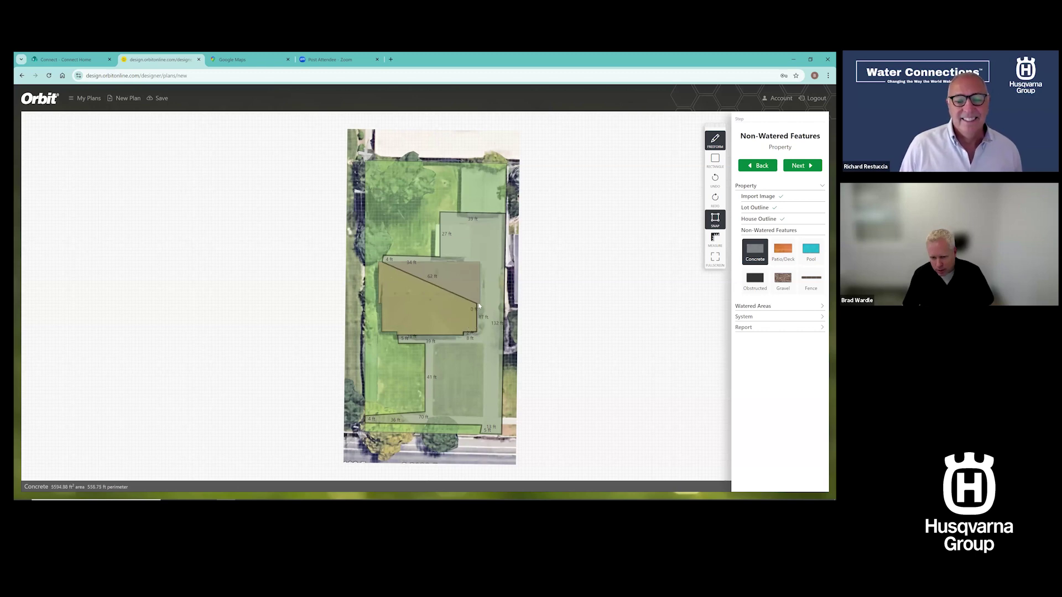
left_click(480, 265)
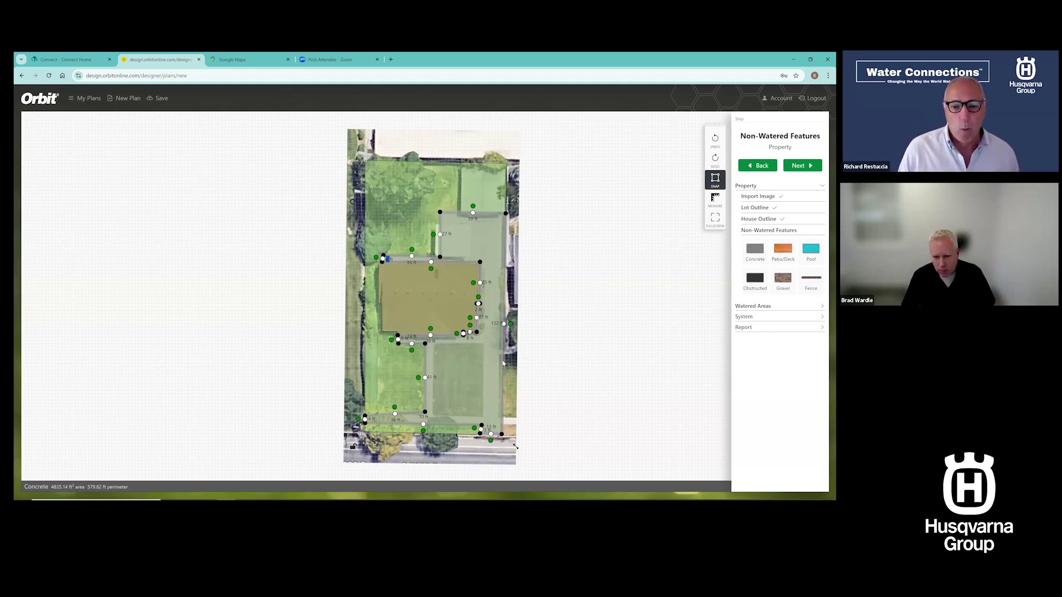
Drag the concrete outline's edges and driveway corner out toward the lot edge, squaring it off
left_click_drag(504, 325, 435, 345)
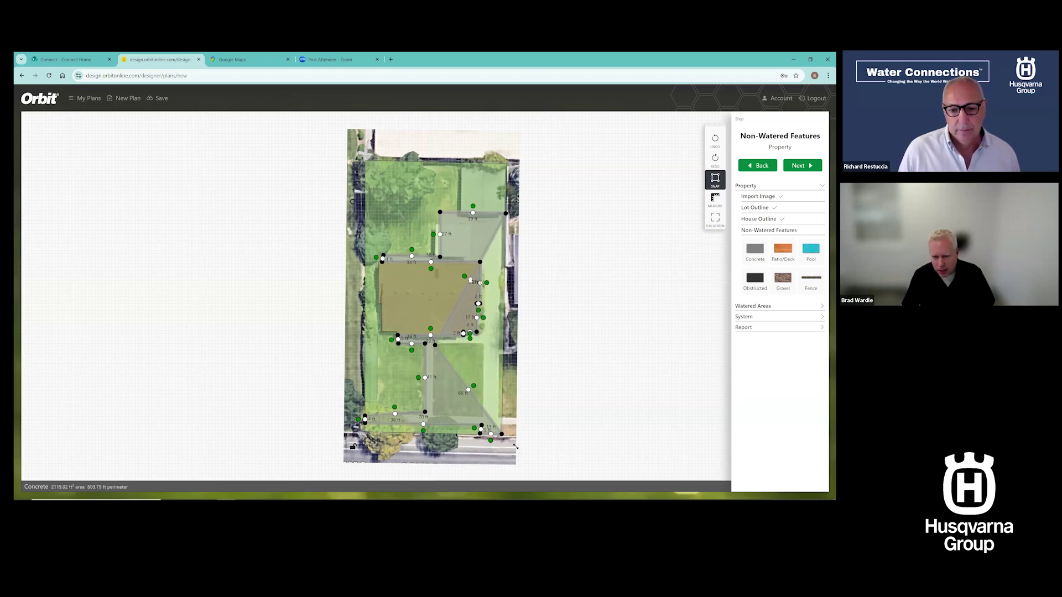
left_click_drag(471, 279, 494, 345)
left_click(468, 389)
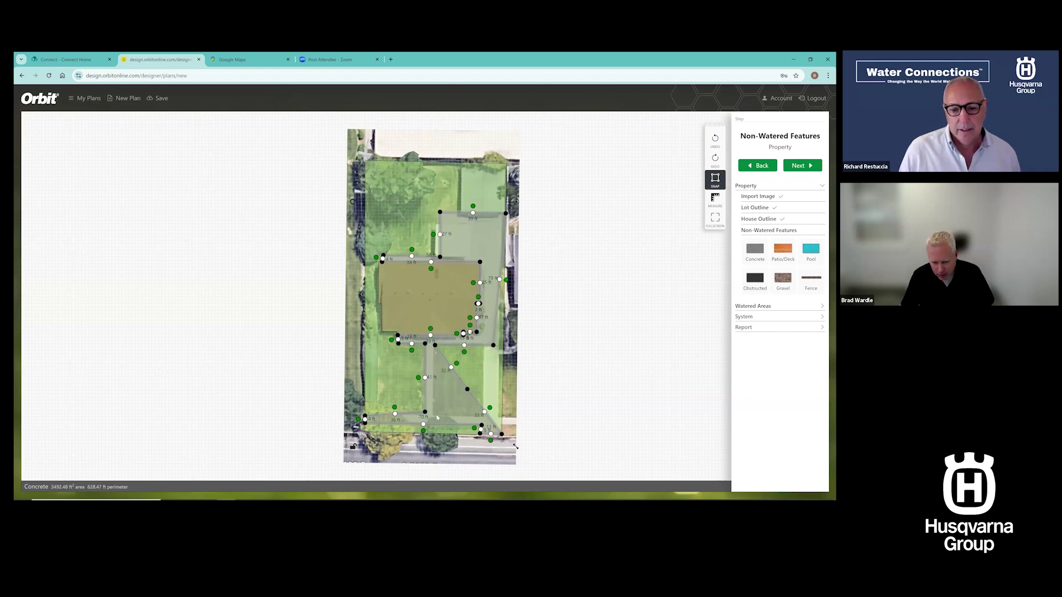
left_click_drag(468, 389, 483, 417)
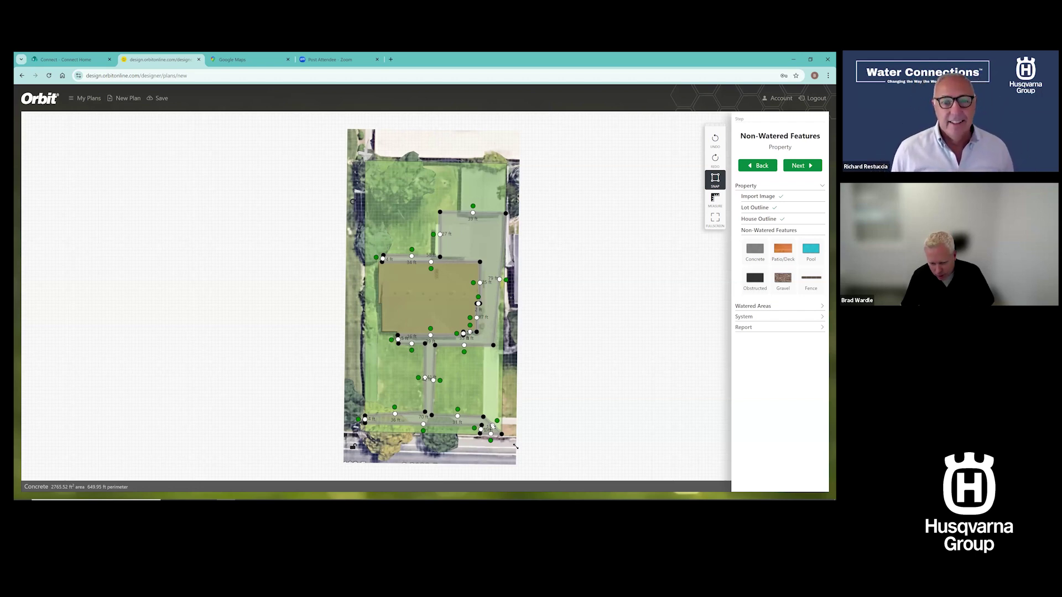
scroll(493, 429, "up", 4)
left_click_drag(493, 429, 499, 262)
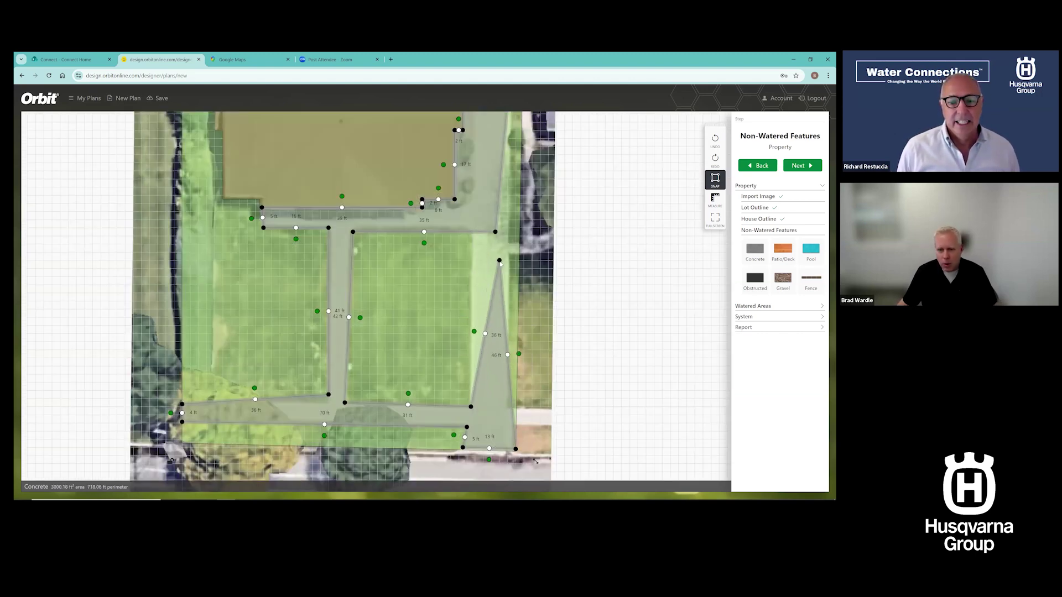
key("ctrl+z")
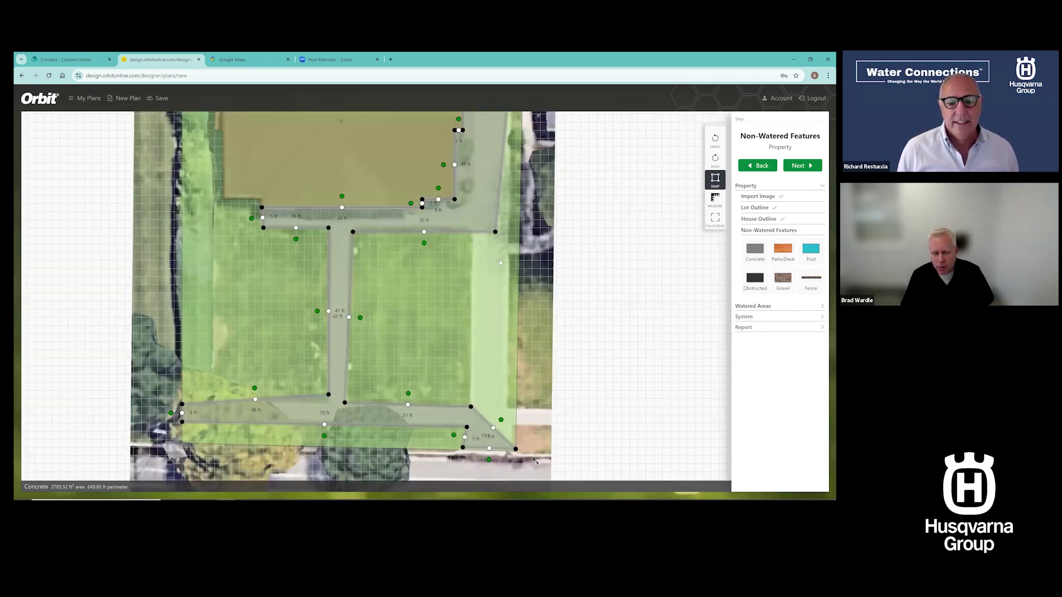
scroll(500, 253, "down", 1)
scroll(501, 258, "down", 4)
left_click_drag(498, 251, 491, 310)
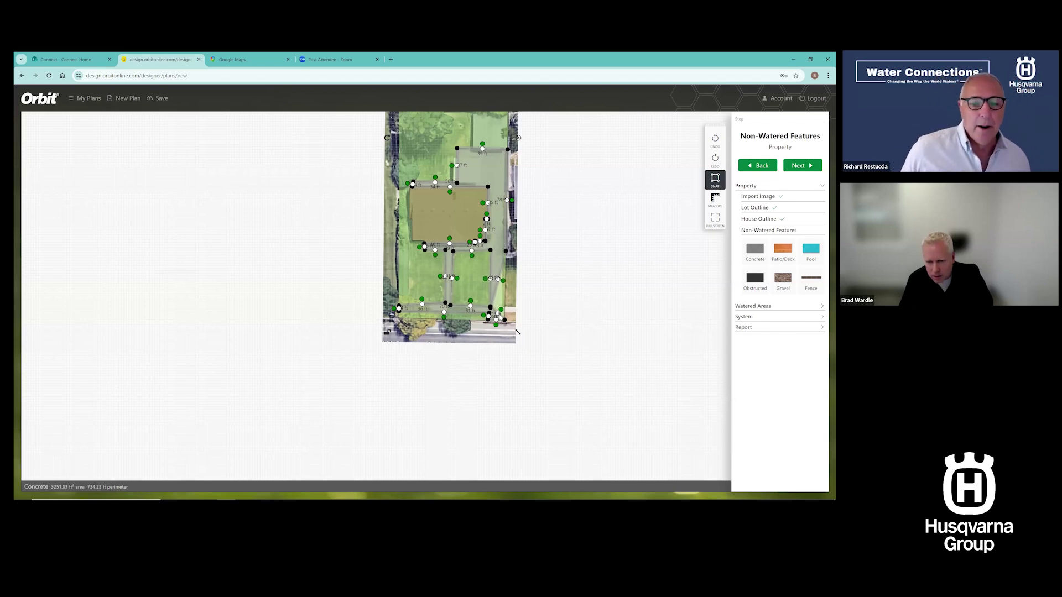
scroll(496, 314, "up", 1)
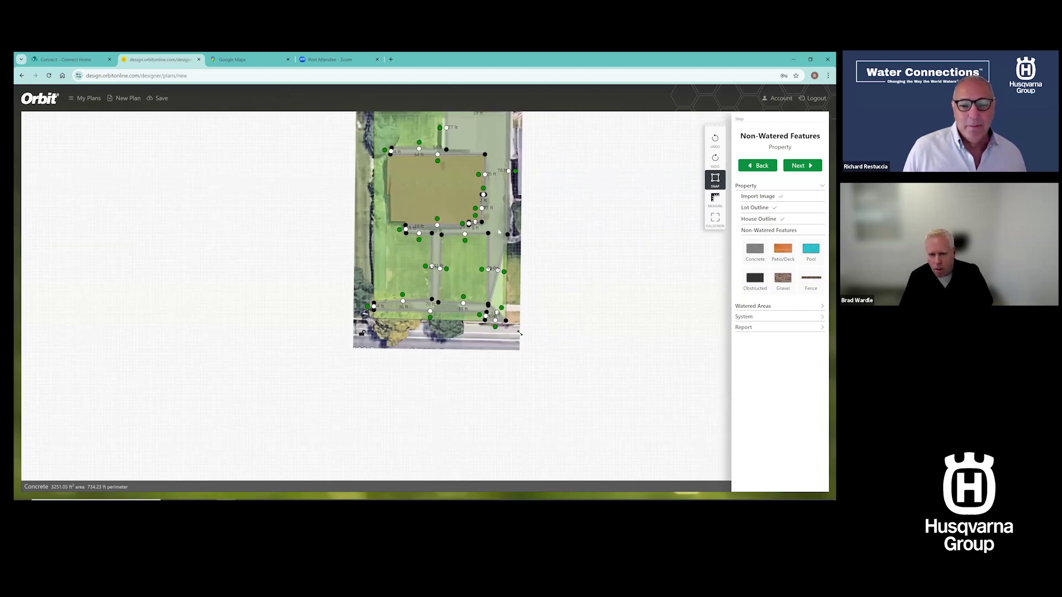
scroll(494, 230, "up", 2)
left_click_drag(497, 228, 513, 295)
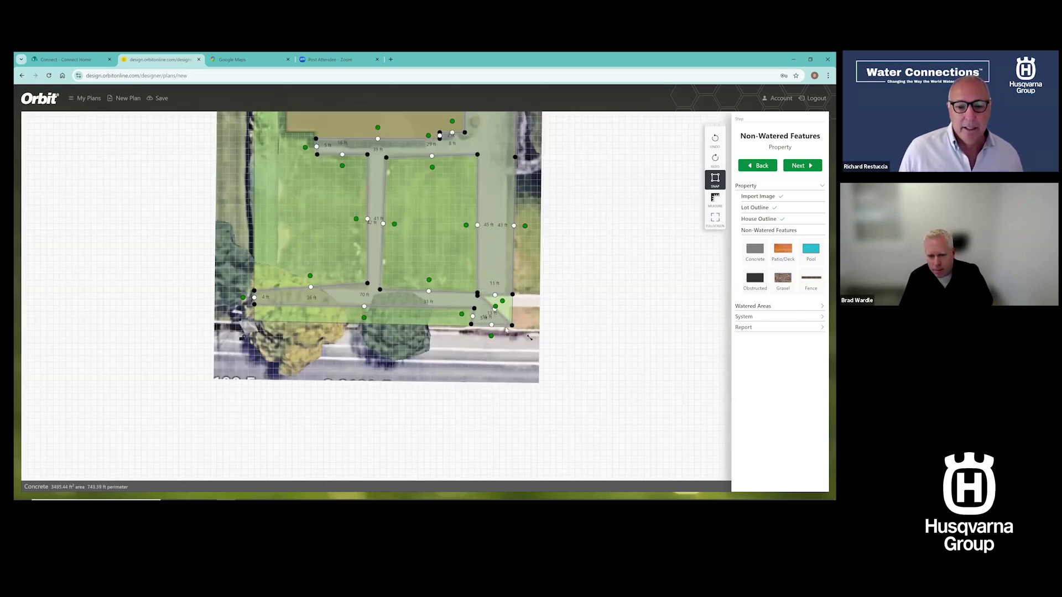
Delete extra concrete vertices and set the lower-right corner at the lot corner, giving 3611 ft²
double_click(512, 326)
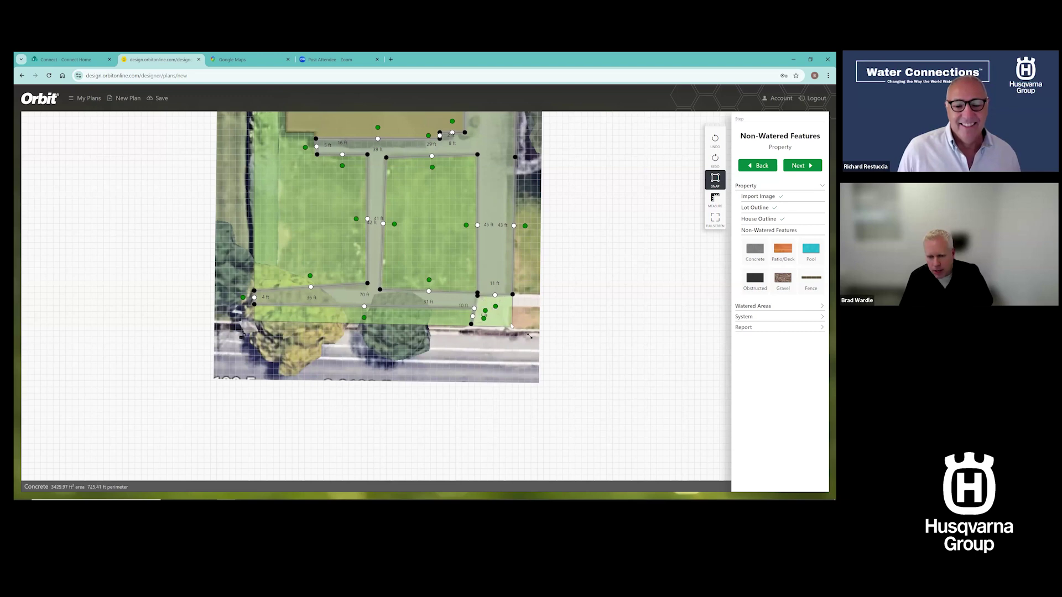
double_click(478, 296)
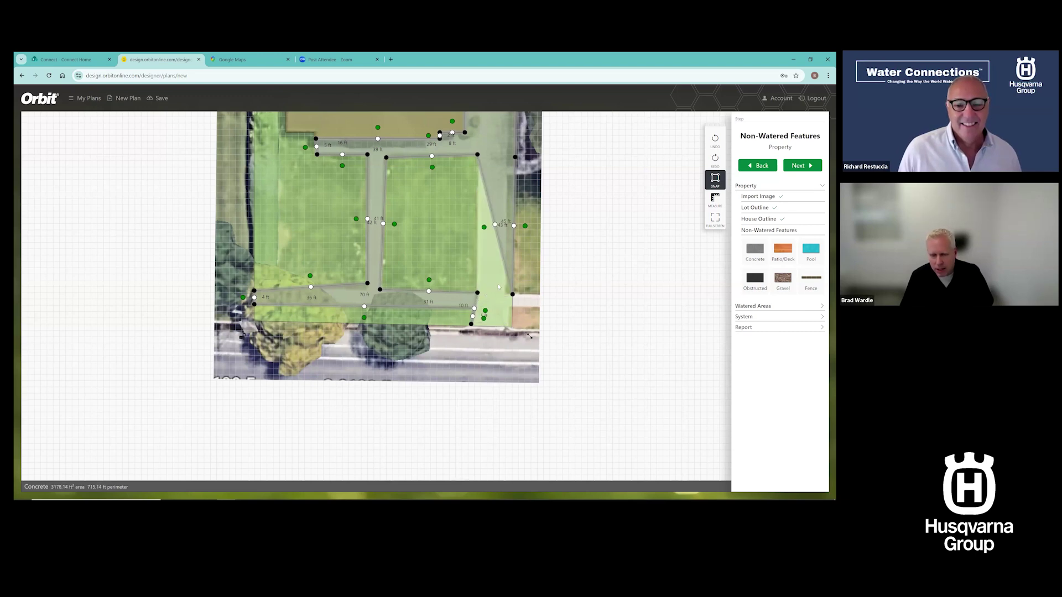
left_click_drag(472, 325, 474, 308)
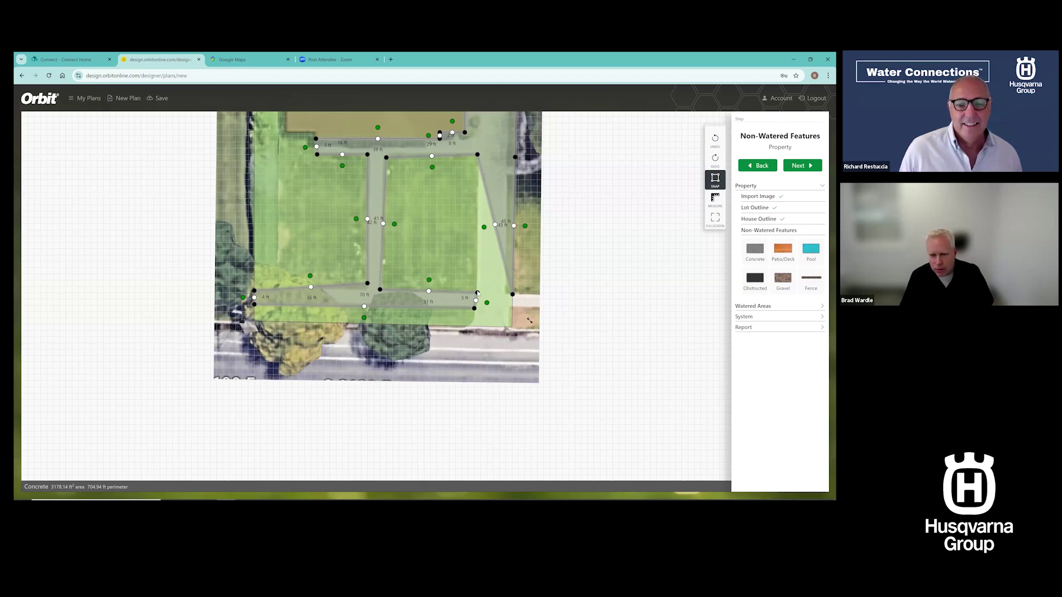
left_click_drag(495, 226, 511, 327)
scroll(592, 289, "down", 3)
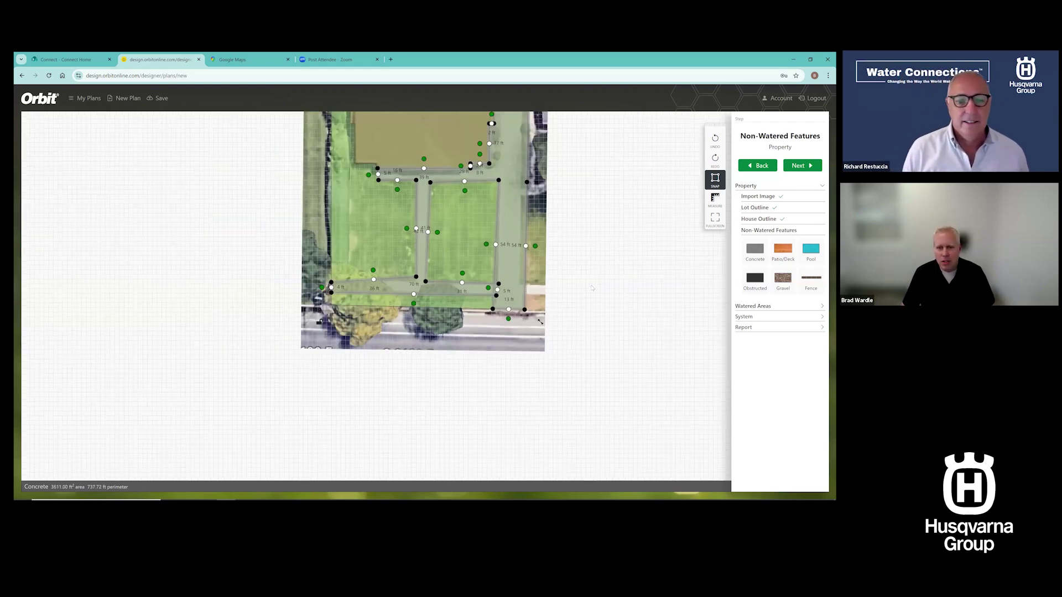
scroll(540, 325, "down", 3)
left_click(436, 354)
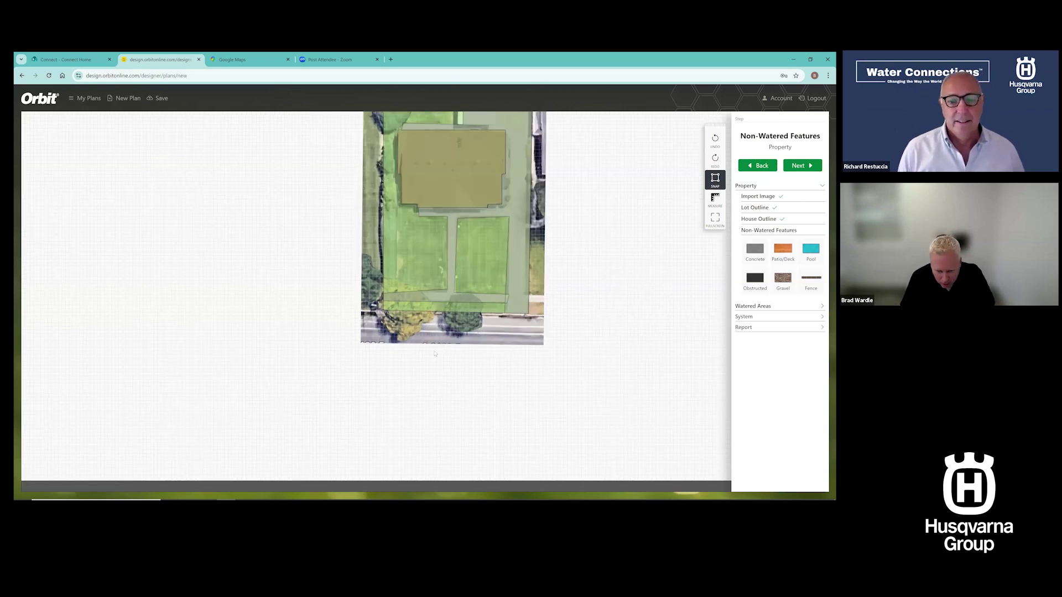
scroll(434, 383, "down", 2)
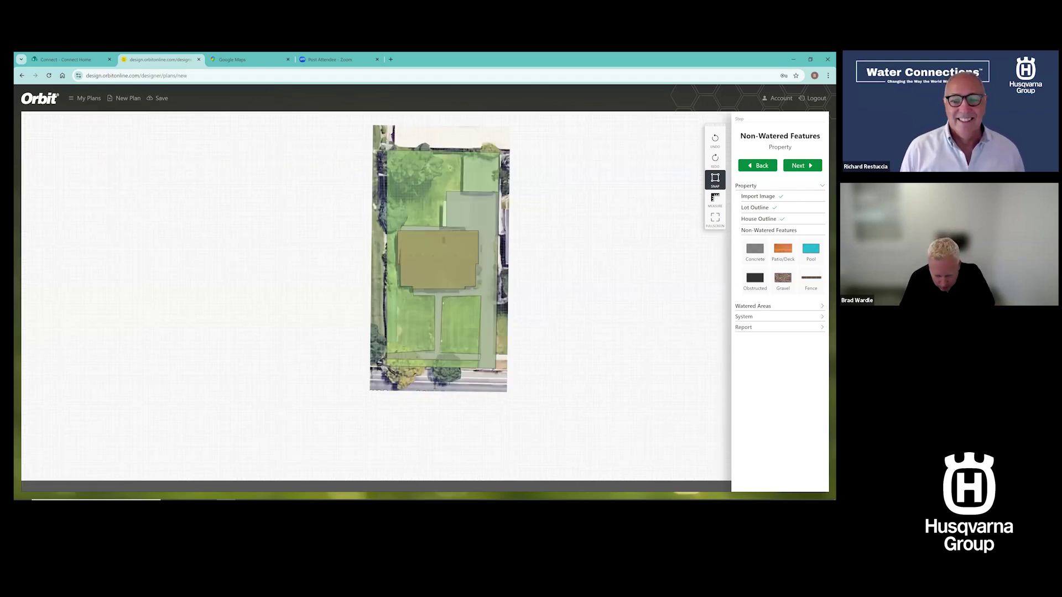
left_click_drag(434, 390, 434, 427)
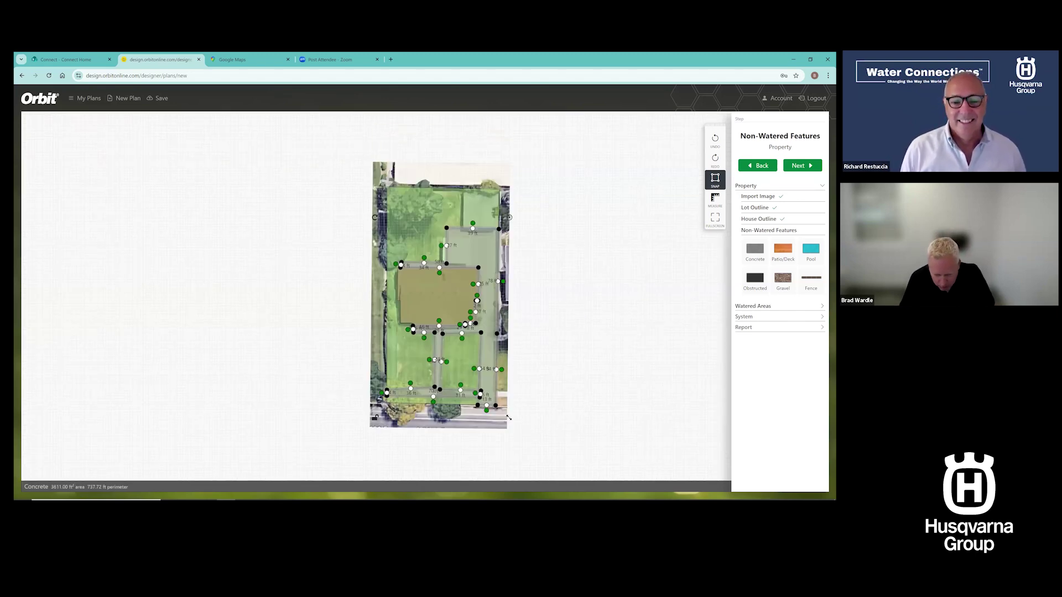
left_click(553, 324)
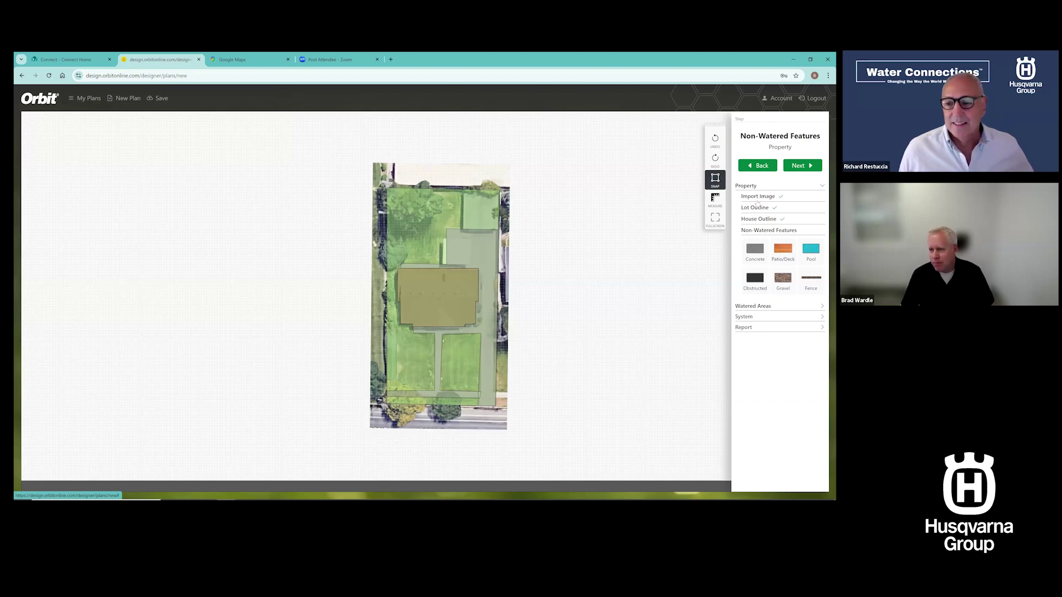
Back in House Outline, draw a 401 ft² rectangular structure over the top-right building
left_click(755, 208)
left_click(758, 218)
left_click(754, 241)
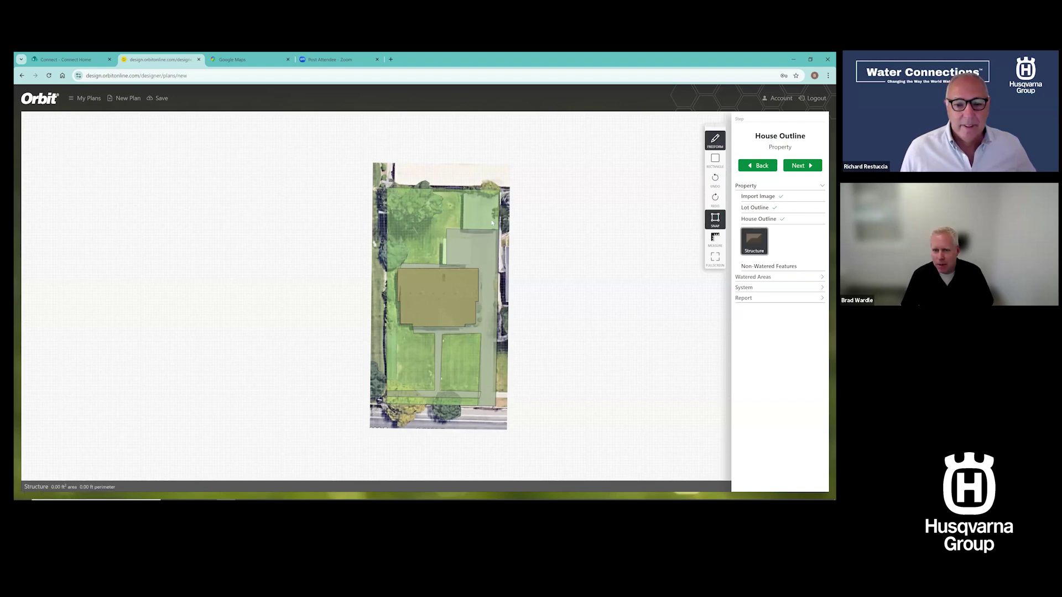
left_click(463, 191)
left_click(463, 229)
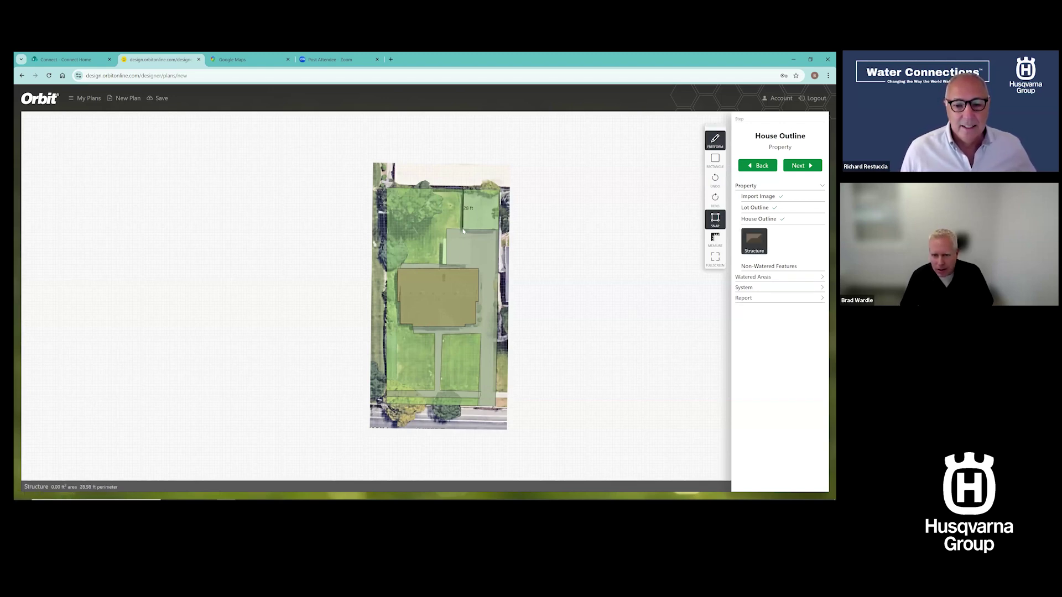
double_click(499, 230)
left_click(499, 230)
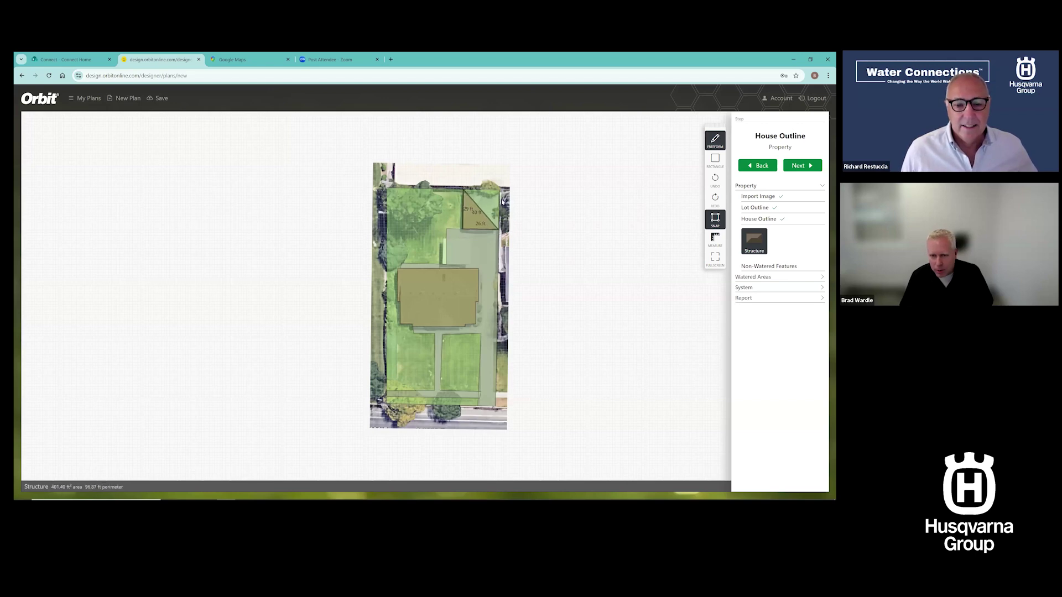
double_click(498, 191)
left_click(566, 206)
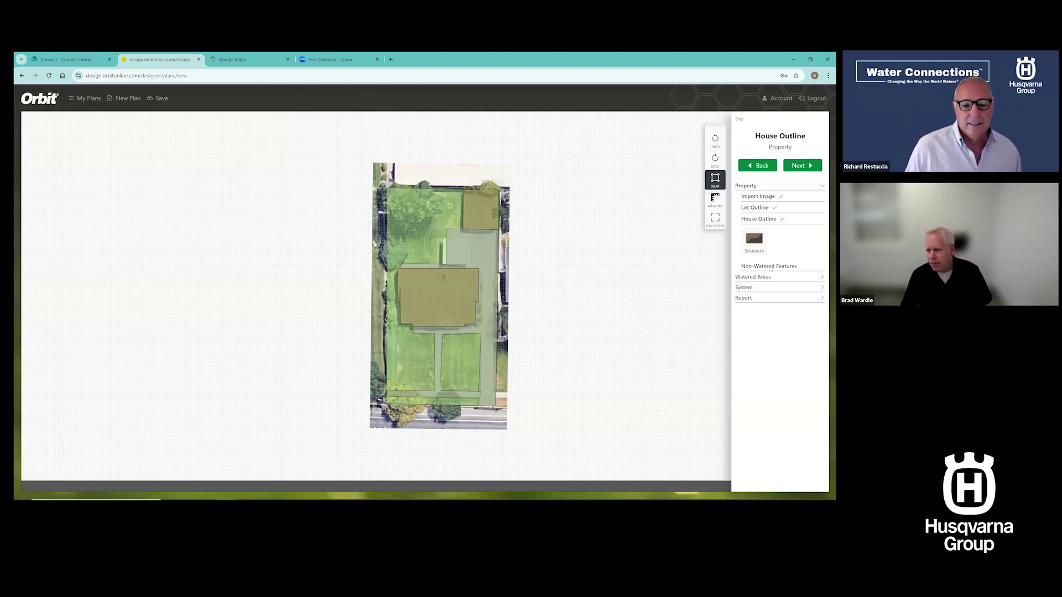
left_click(771, 268)
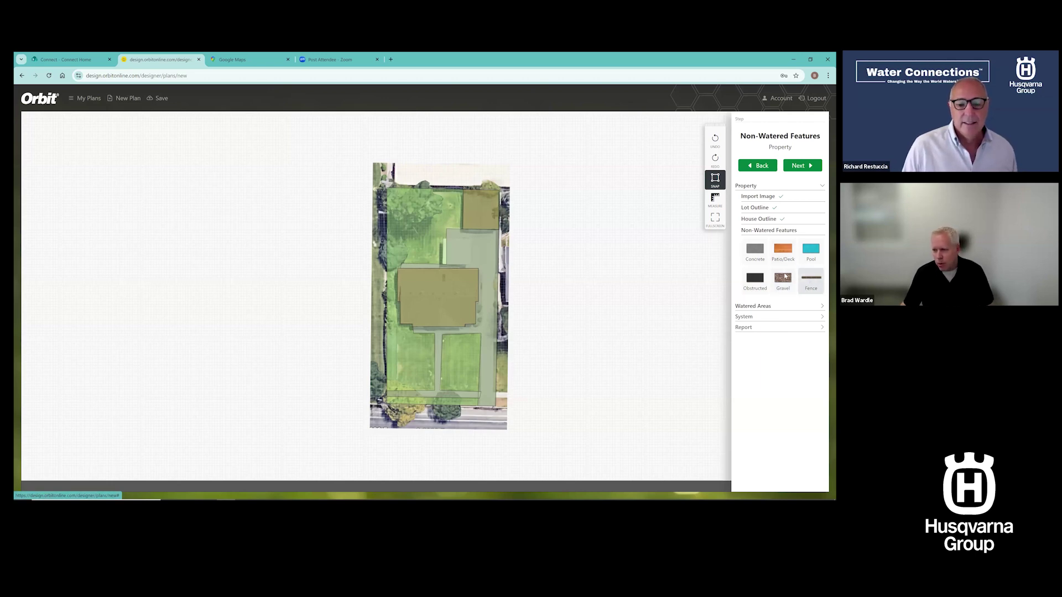
Draw a flowerbed below the house's lower-left corner watered by a drip zone with PC drippers
left_click(761, 307)
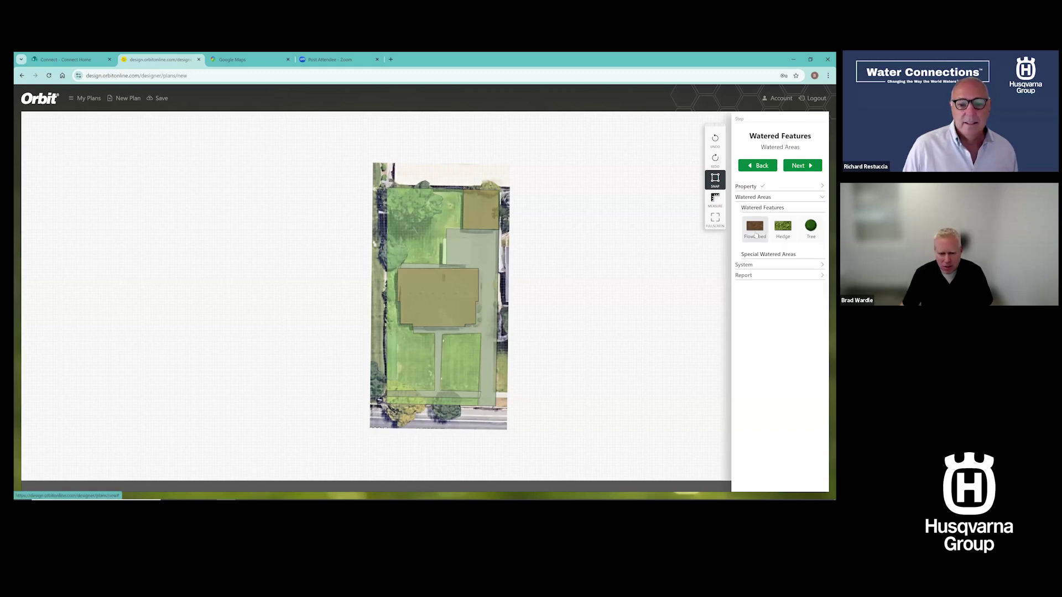
left_click(756, 231)
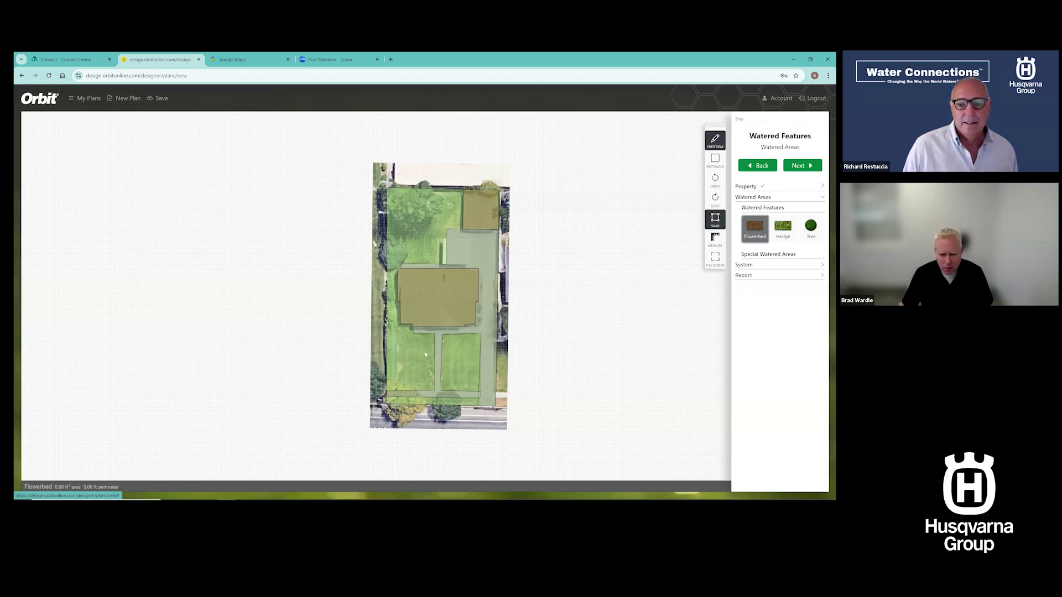
left_click(401, 327)
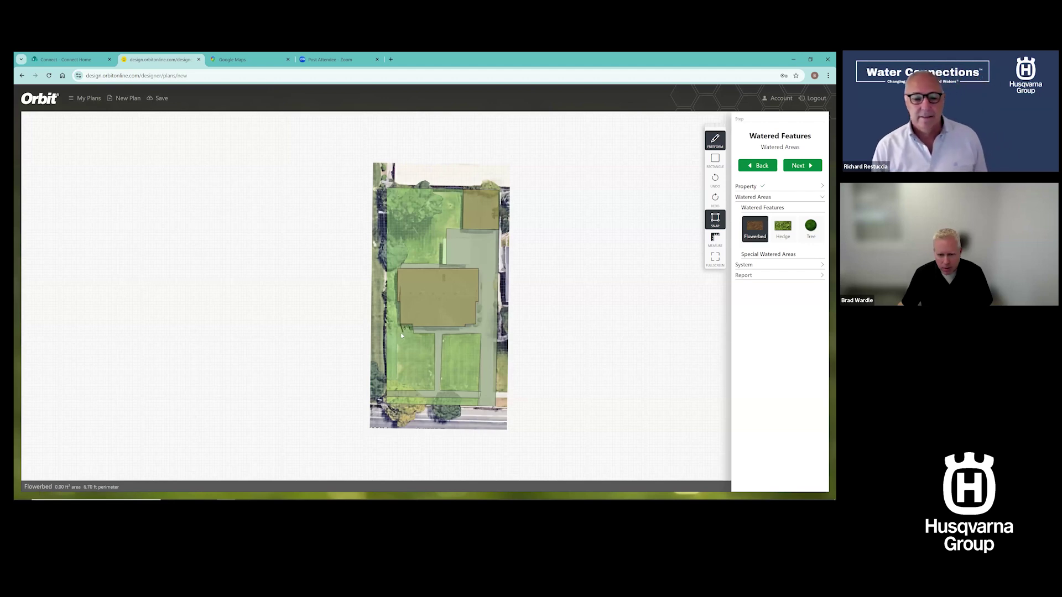
left_click(400, 335)
left_click(414, 333)
double_click(412, 325)
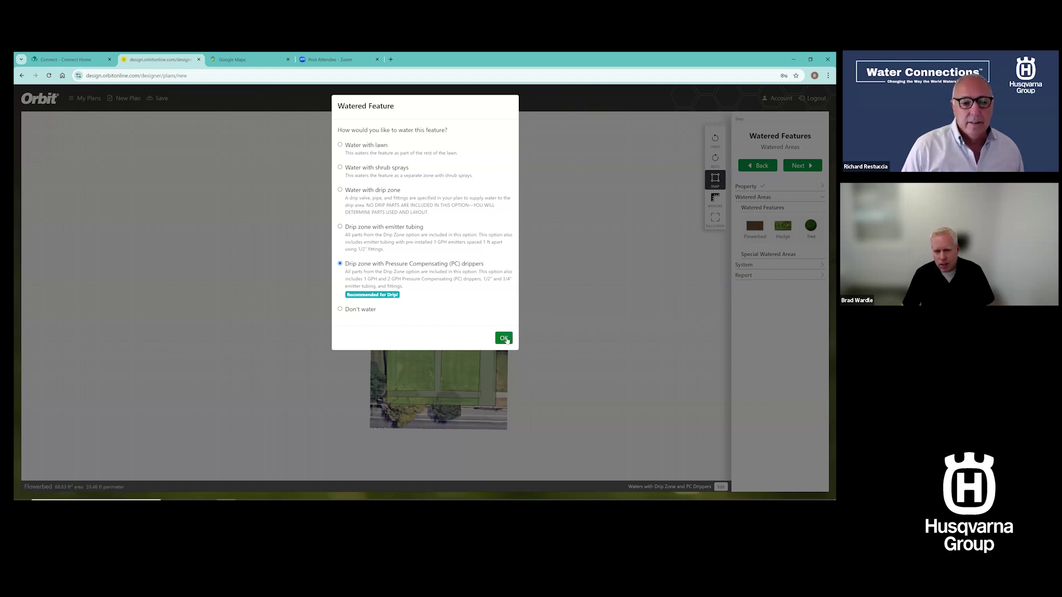
left_click(503, 338)
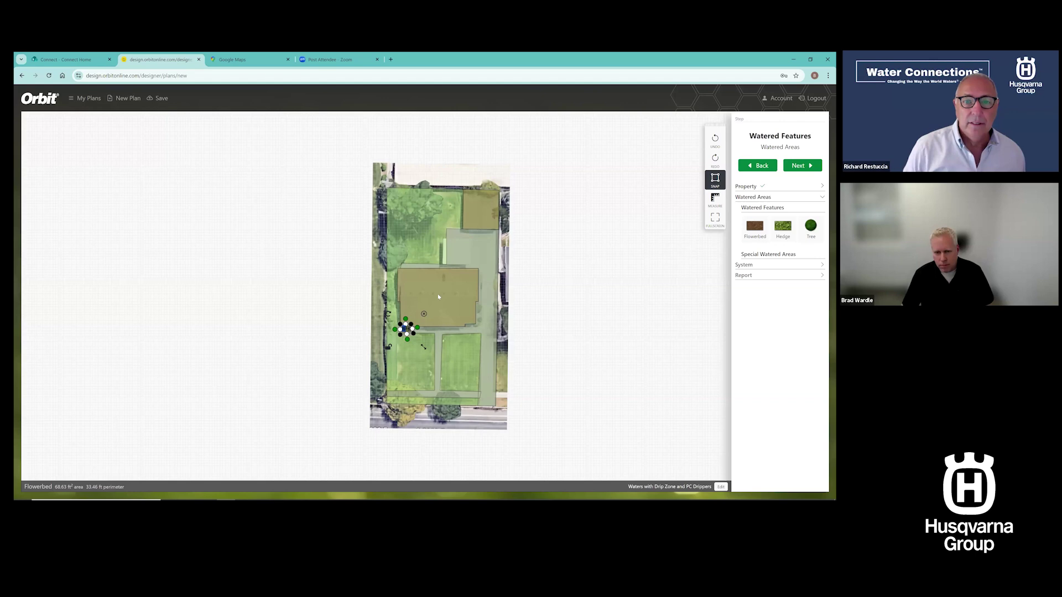
Square the flowerbed to 7 × 10 ft (70 ft²) and reconfirm its PC-dripper watering
scroll(438, 294, "up", 5)
left_click_drag(437, 295, 445, 296)
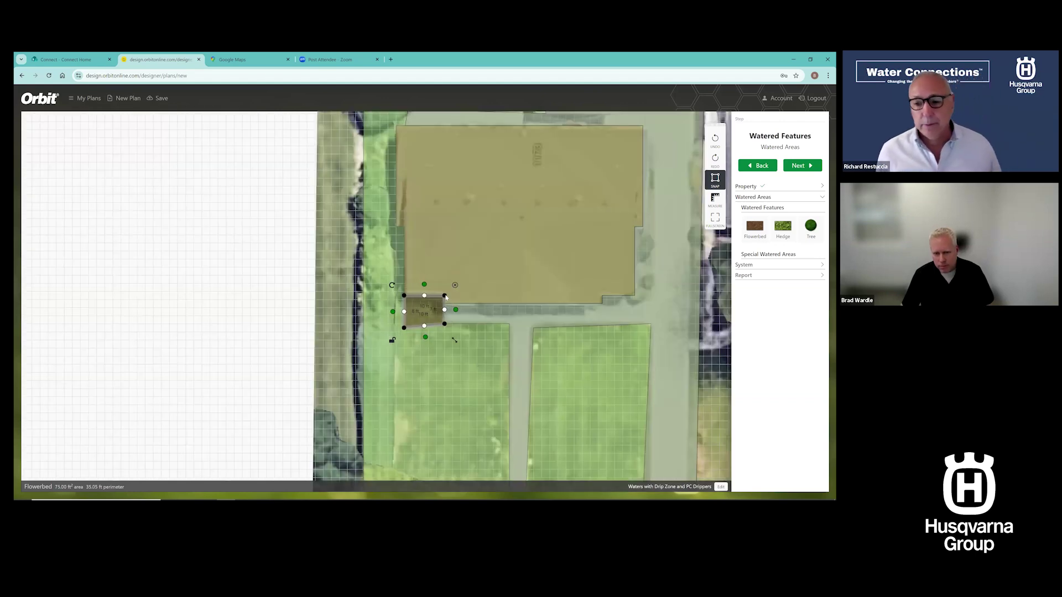
left_click_drag(403, 328, 404, 325)
left_click(321, 311)
scroll(321, 311, "down", 3)
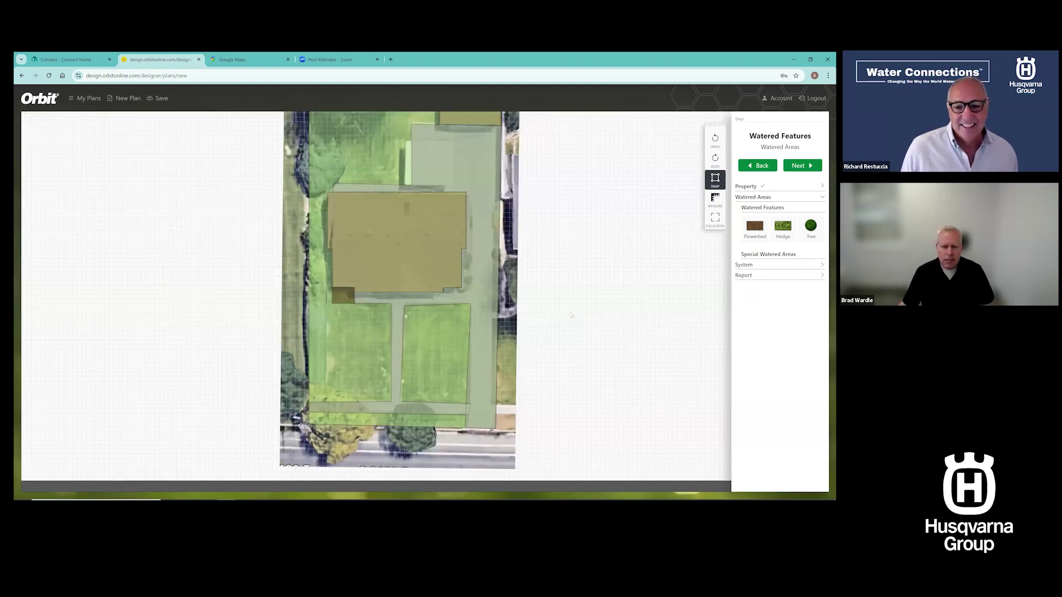
left_click(345, 299)
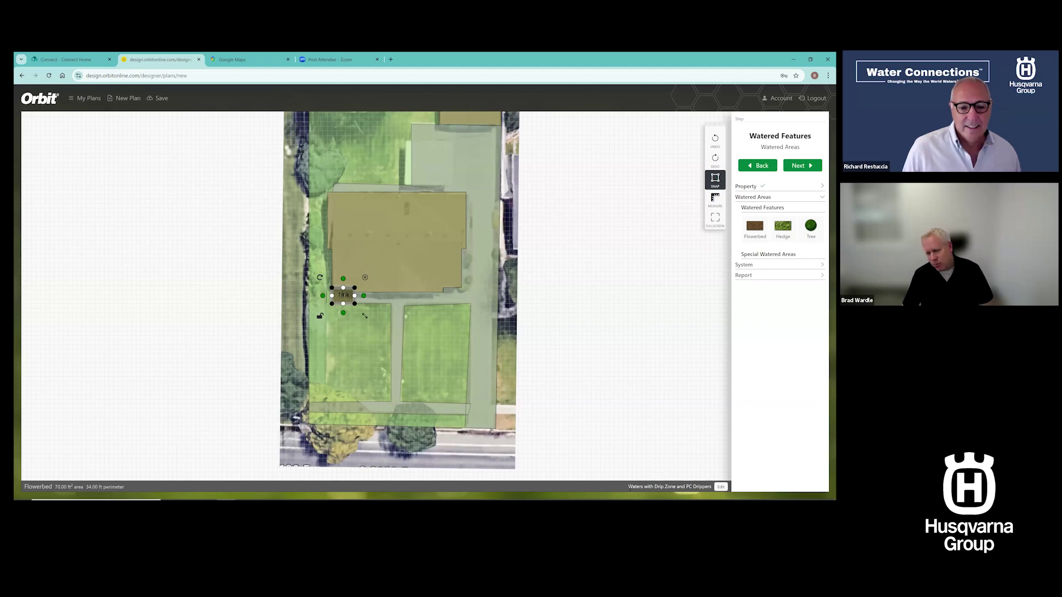
left_click(721, 487)
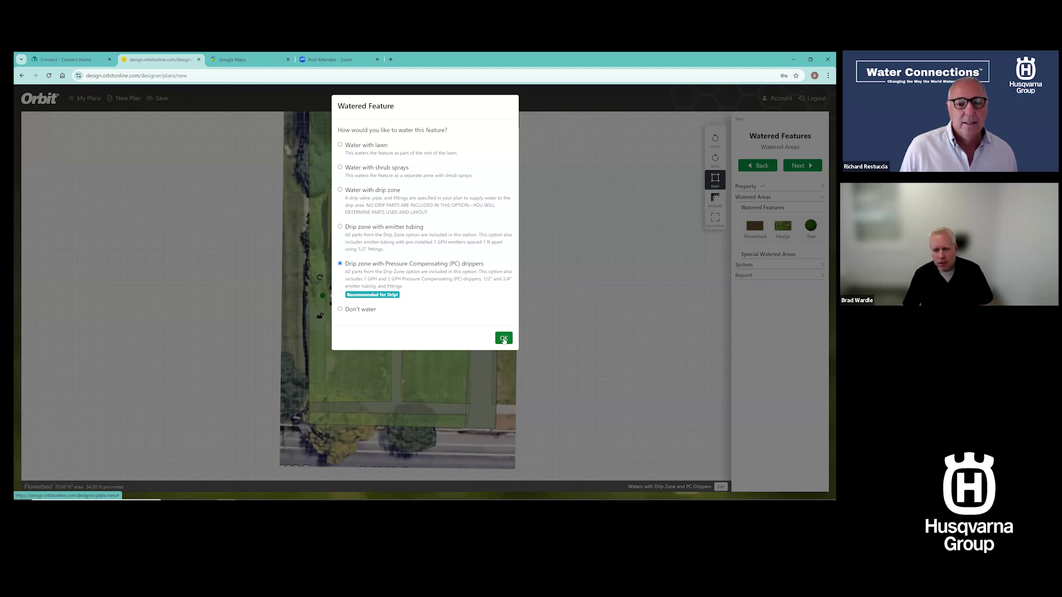
left_click(504, 338)
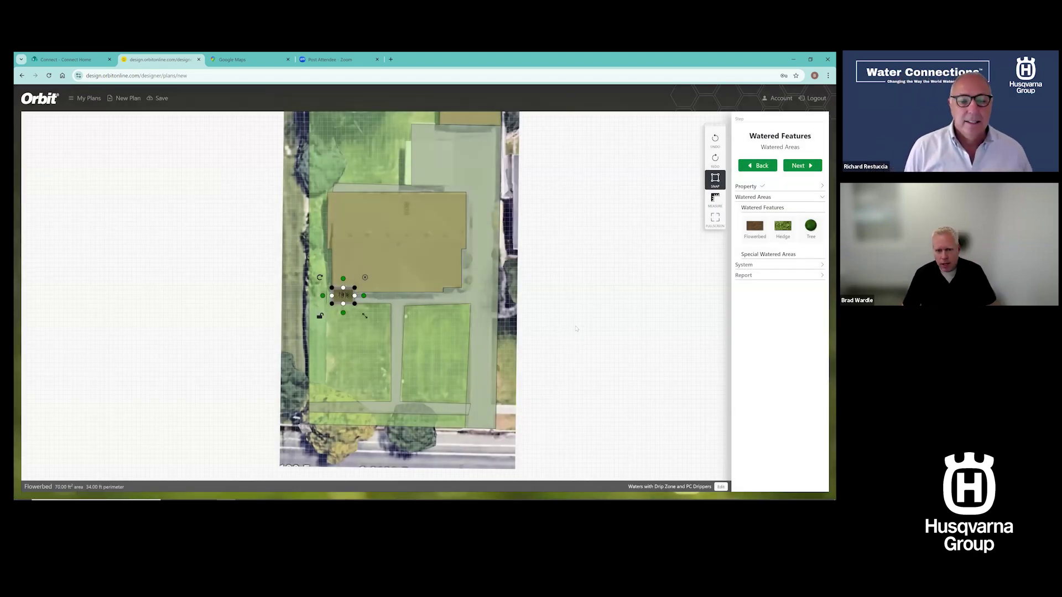
left_click(577, 329)
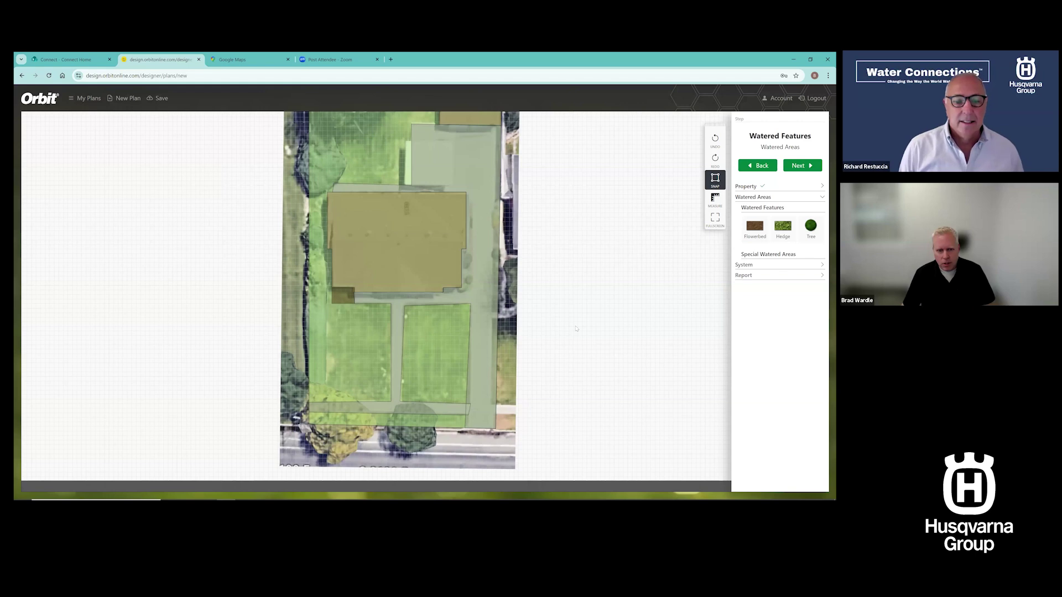
left_click(774, 255)
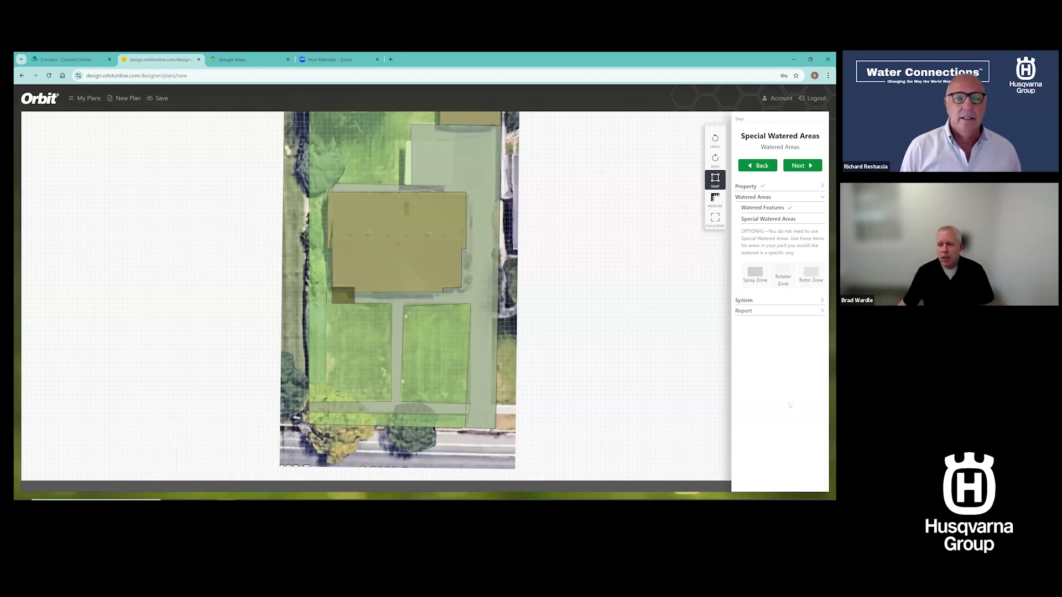
Draw a 1238.50 ft² spray zone over the right front lawn, then go to System Features
left_click(755, 272)
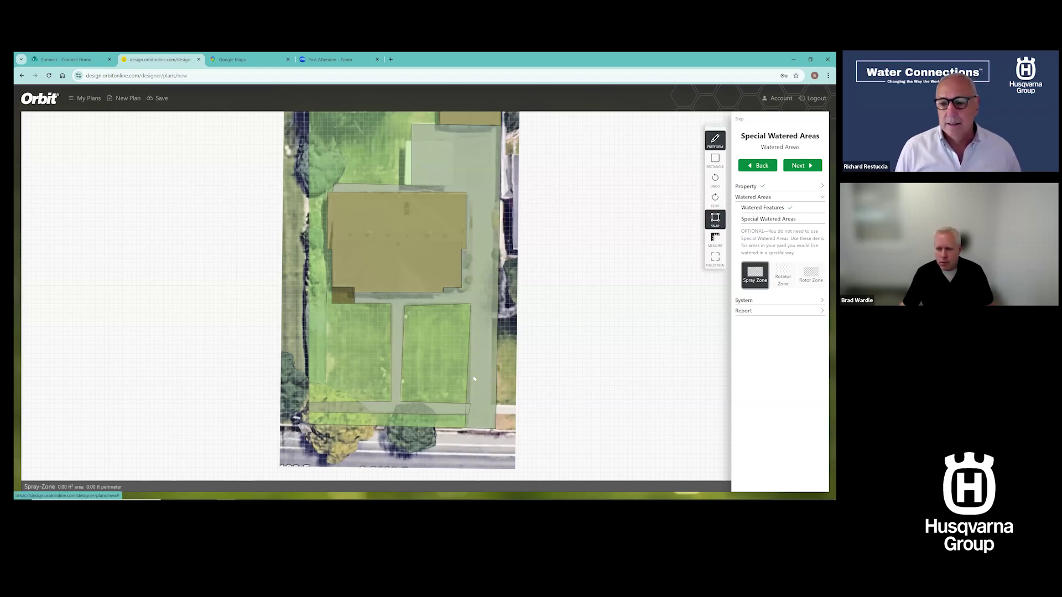
left_click(405, 305)
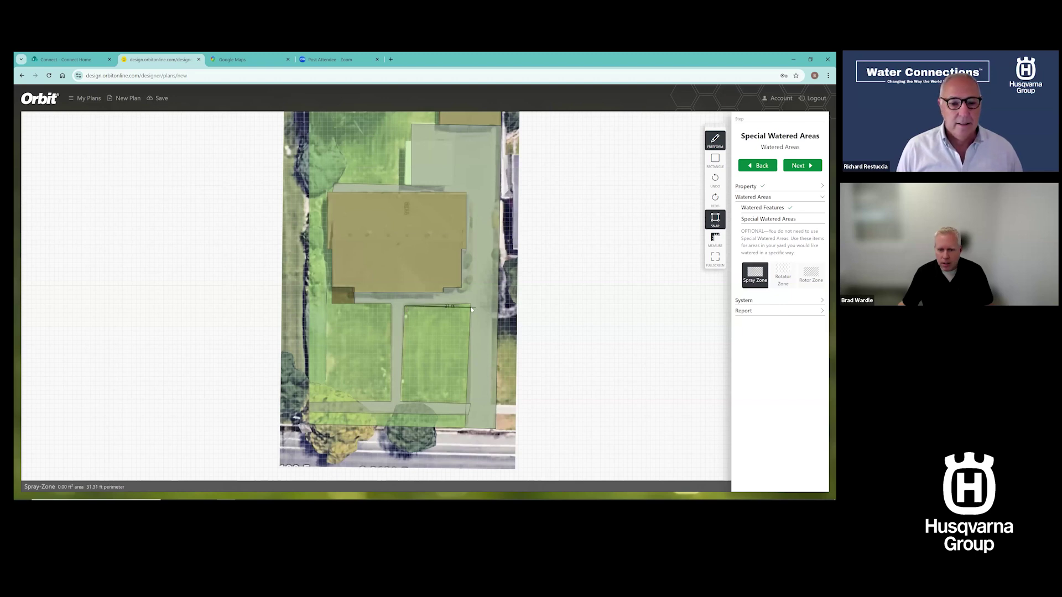
left_click(471, 304)
left_click(459, 387)
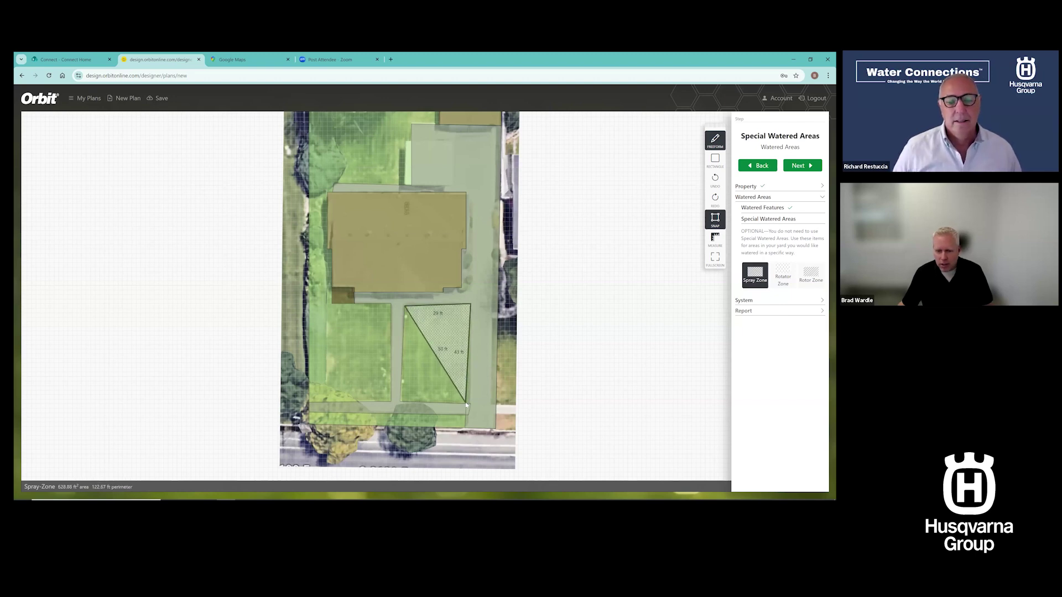
left_click(467, 402)
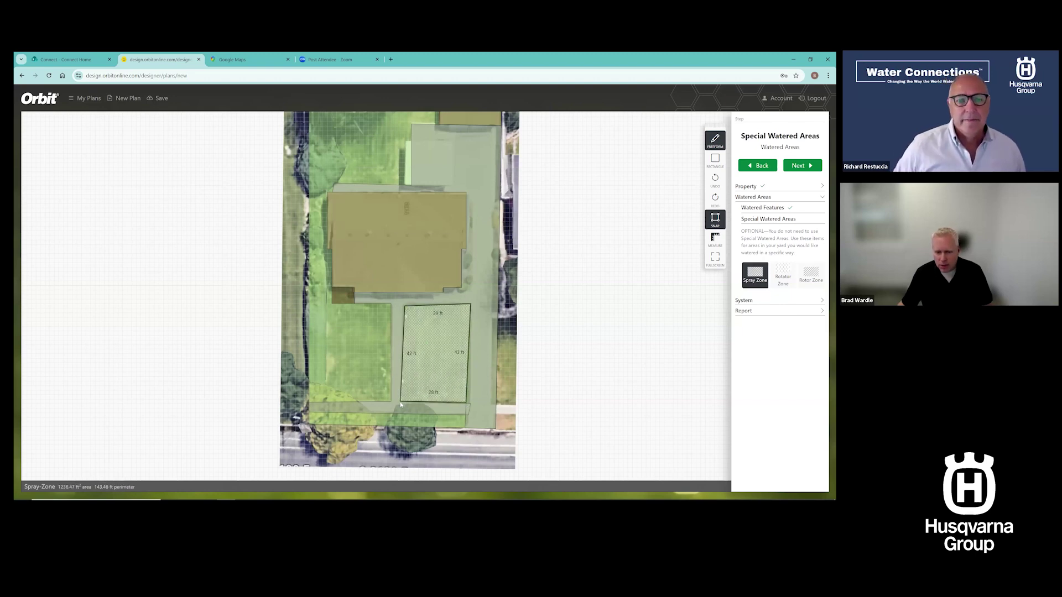
double_click(400, 402)
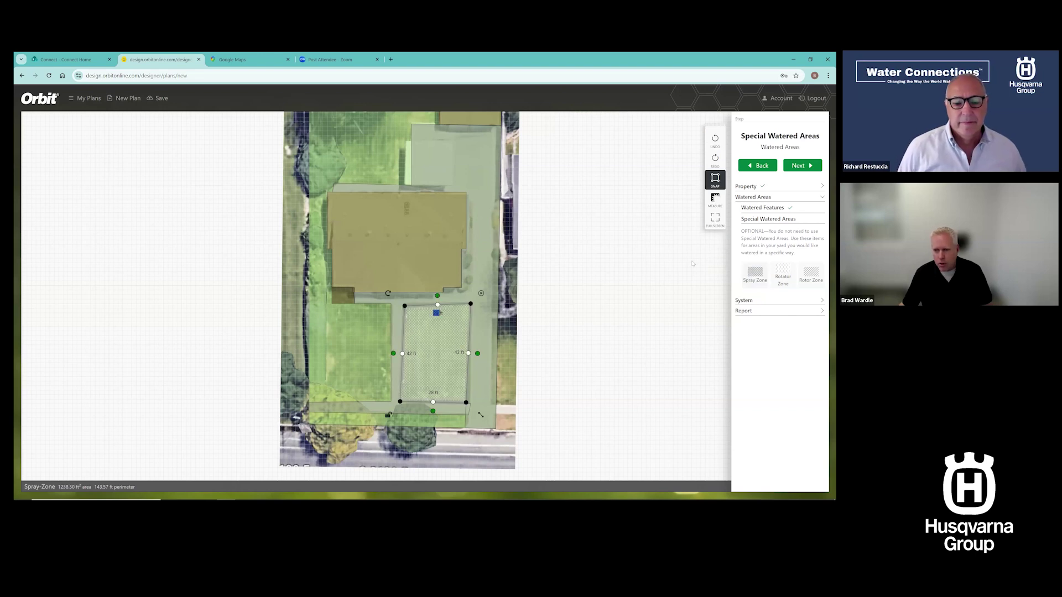
left_click(758, 302)
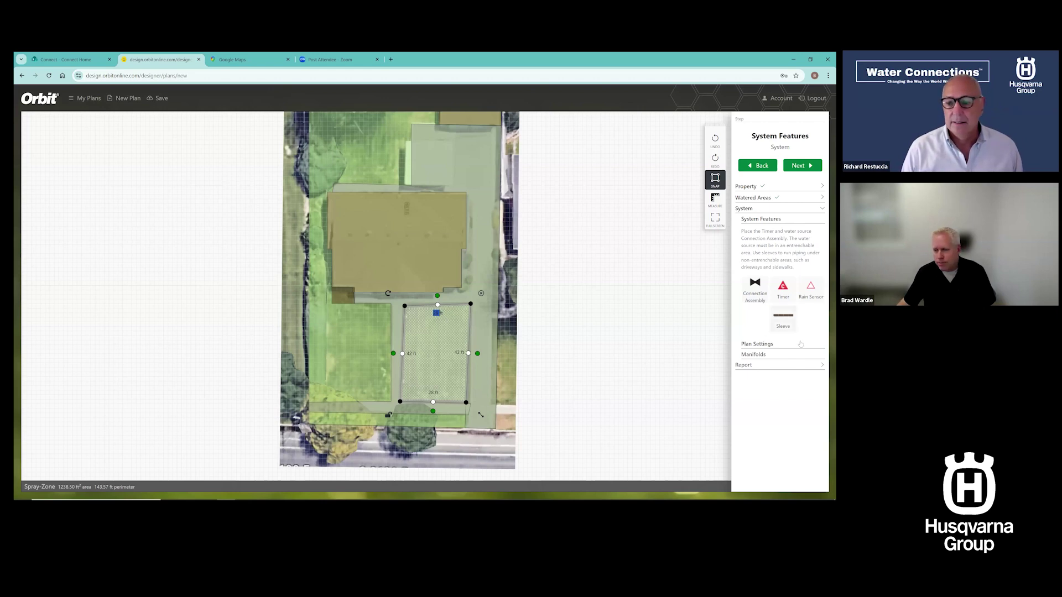
Place the water connection assembly on the lot's bottom strip by the street, then pick the Timer
left_click(755, 288)
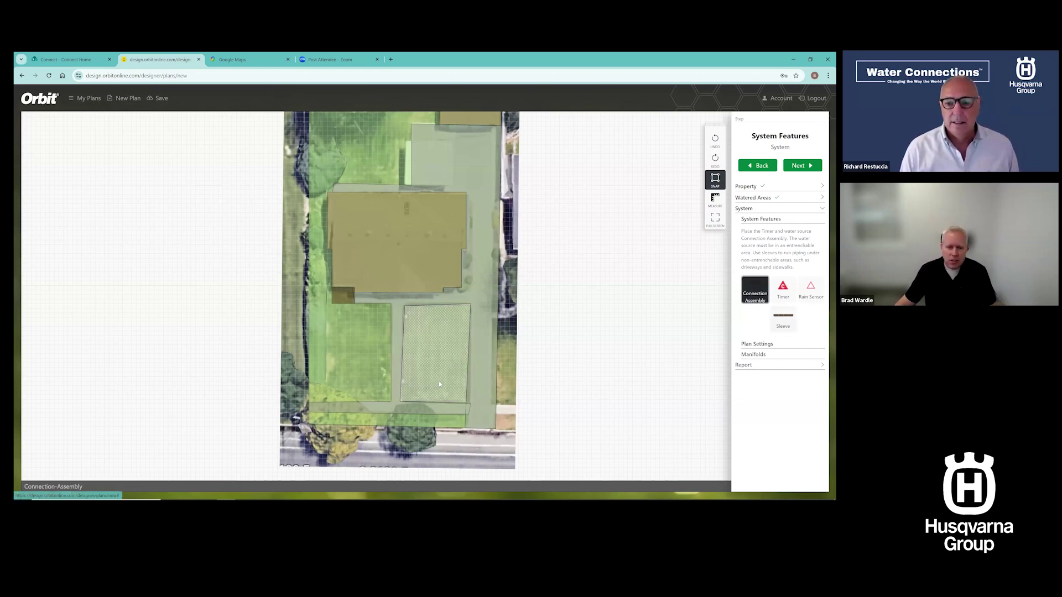
left_click(330, 421)
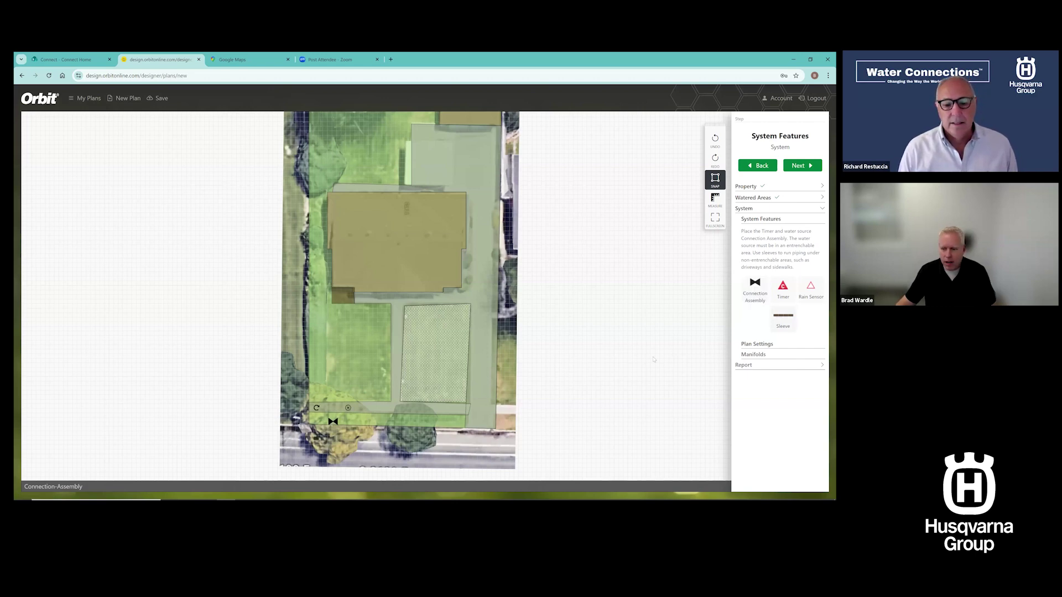
left_click(783, 289)
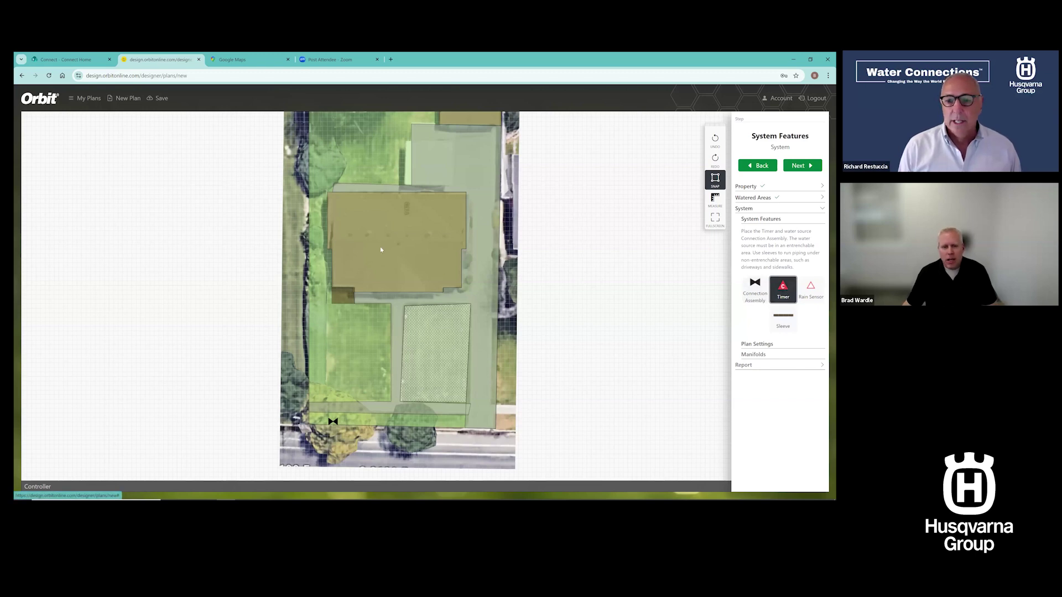
Put the timer beside the house's west wall and lay a sleeve under the front walkway
left_click(330, 207)
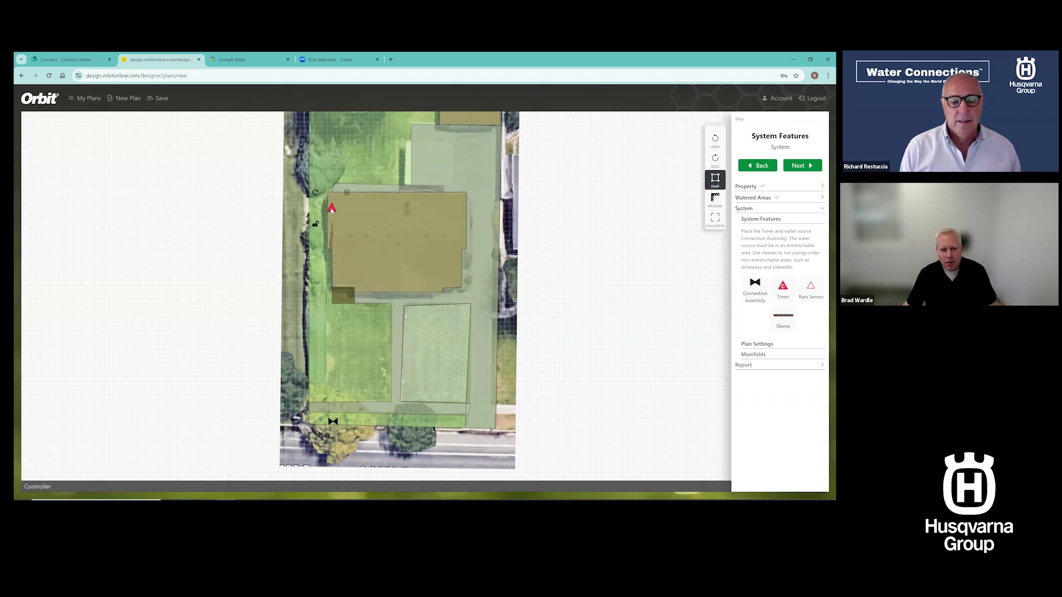
left_click_drag(331, 212, 328, 214)
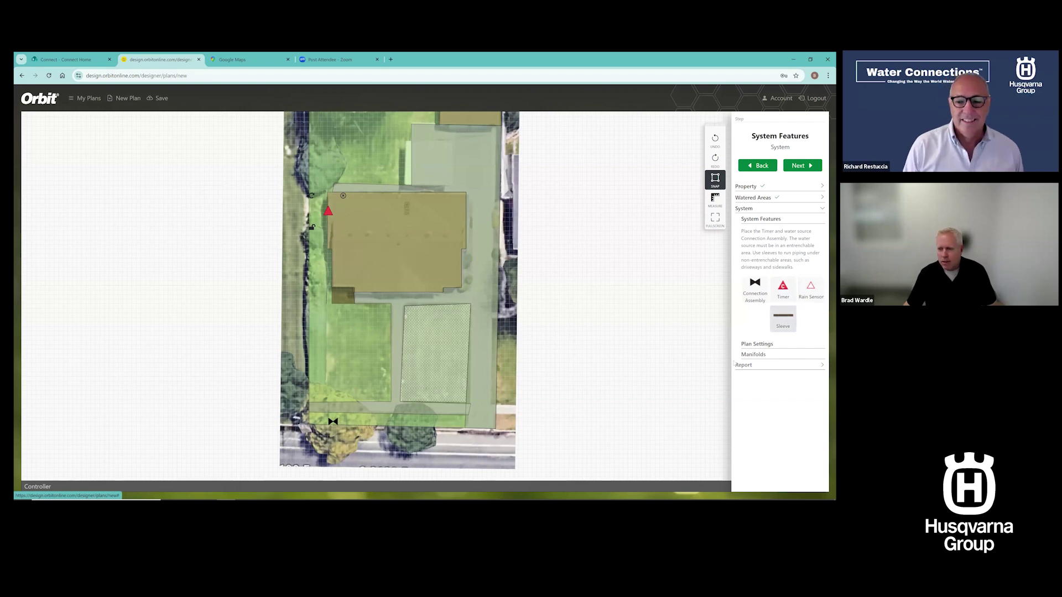
left_click(783, 320)
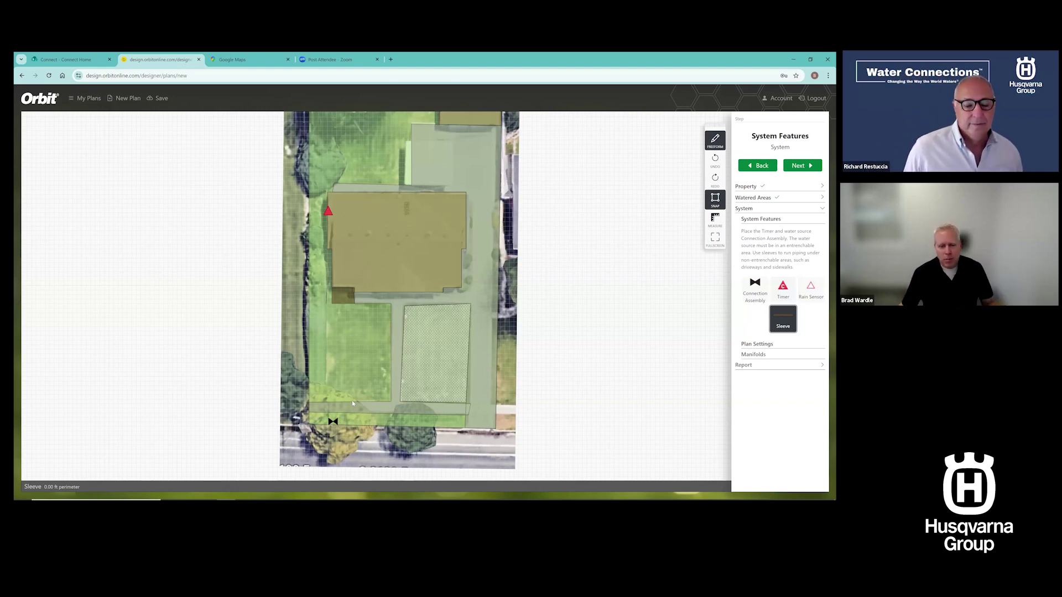
left_click_drag(352, 402, 352, 415)
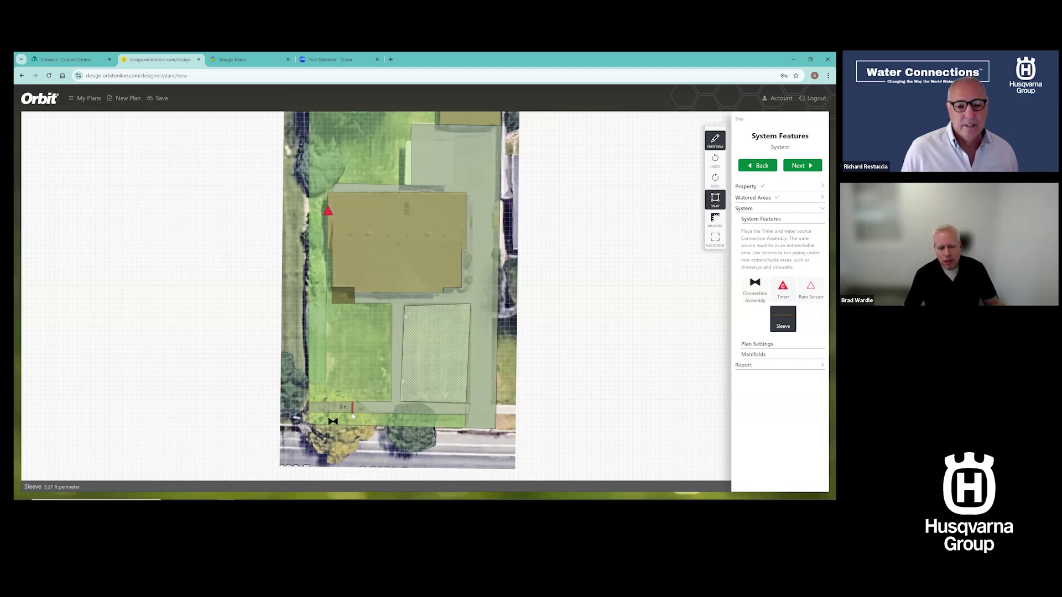
left_click_drag(352, 416, 353, 413)
Lay a second sleeve across the path beside the patio and advance to Plan Settings
left_click(782, 323)
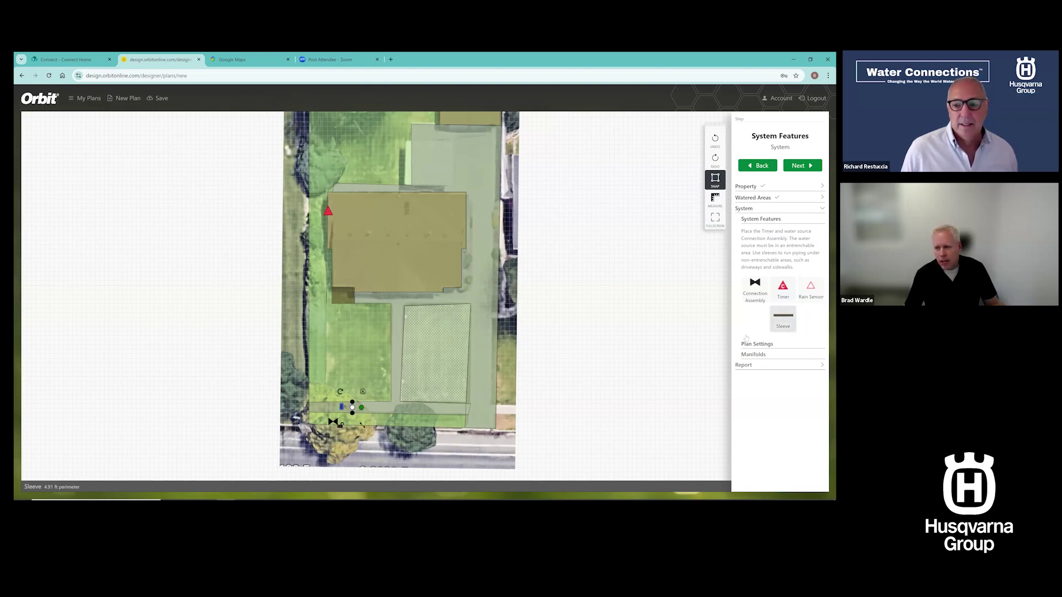
left_click_drag(389, 351, 405, 351)
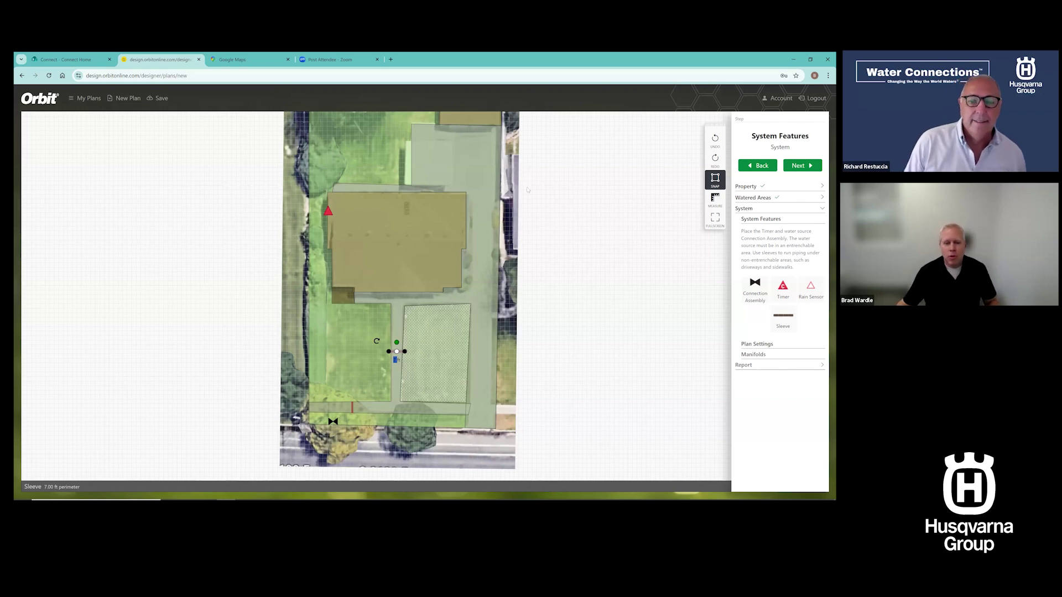
left_click(756, 344)
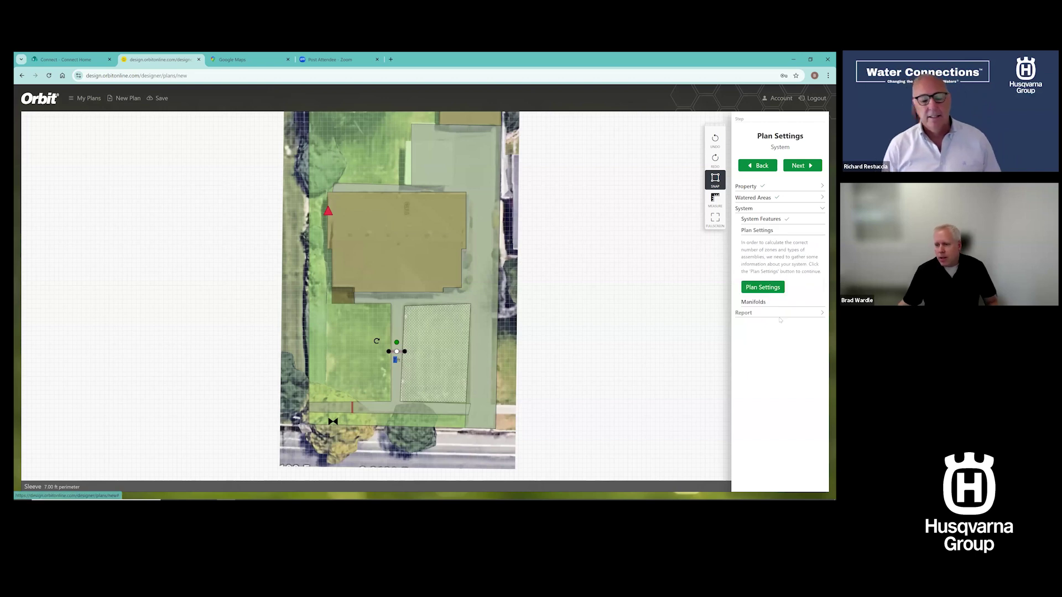
Rename the plan to 'Water Connections' in the plan settings form
left_click(763, 287)
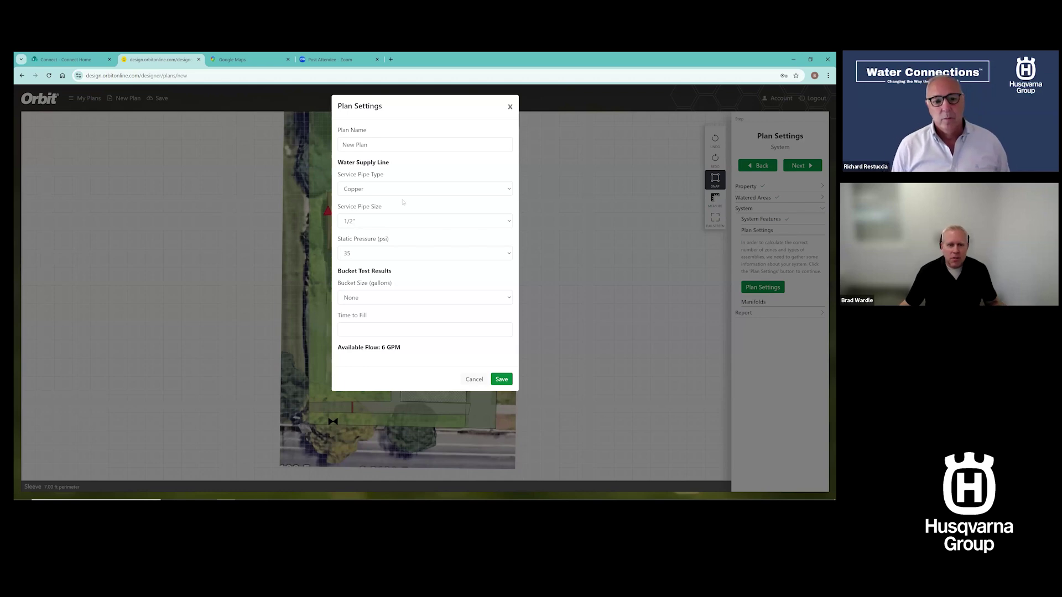
left_click_drag(368, 144, 339, 146)
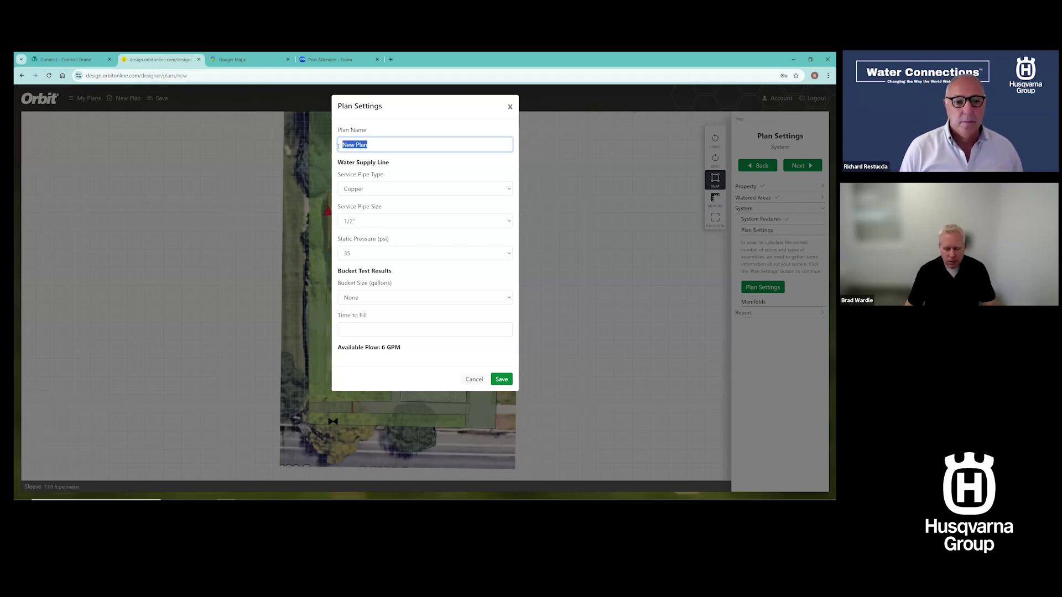
type("Water Connections")
key("Tab")
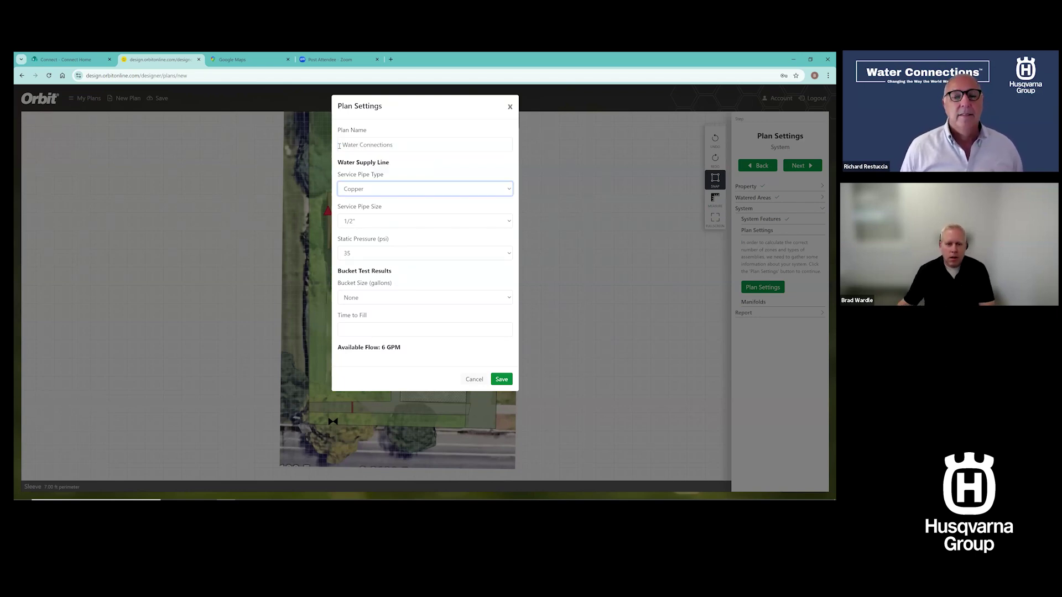
Set a 1" PVC service pipe with 55 psi static pressure and save the settings
left_click(509, 190)
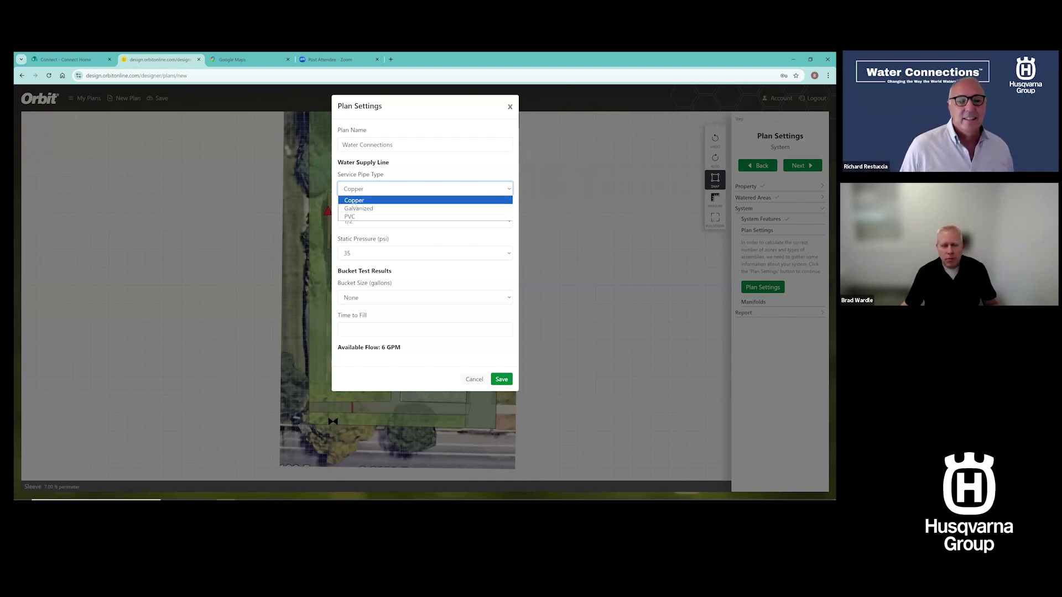
left_click(353, 217)
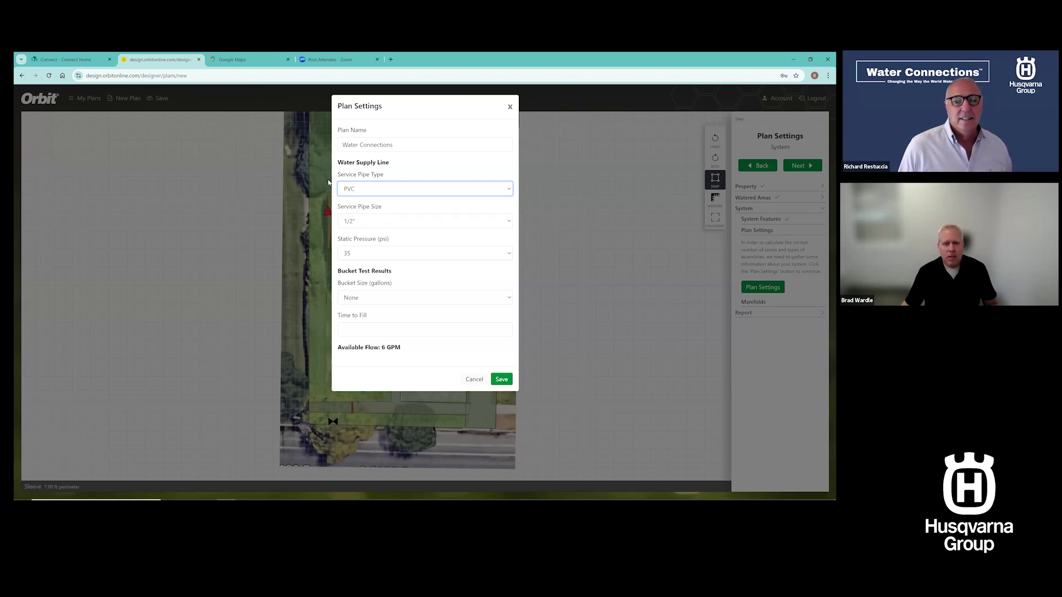
left_click(383, 223)
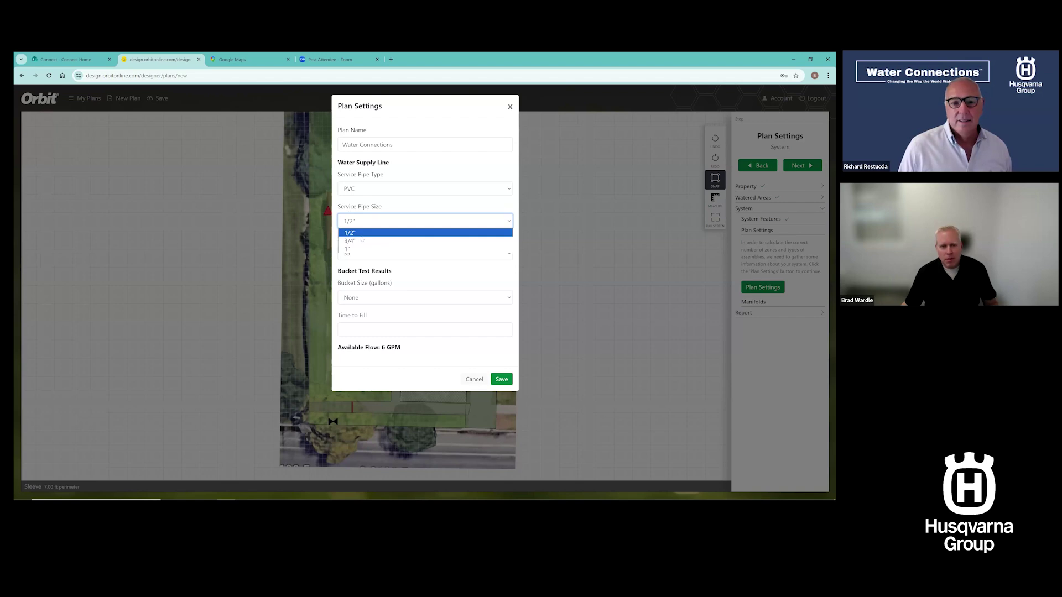
left_click(363, 241)
left_click(382, 221)
left_click(368, 250)
left_click(371, 254)
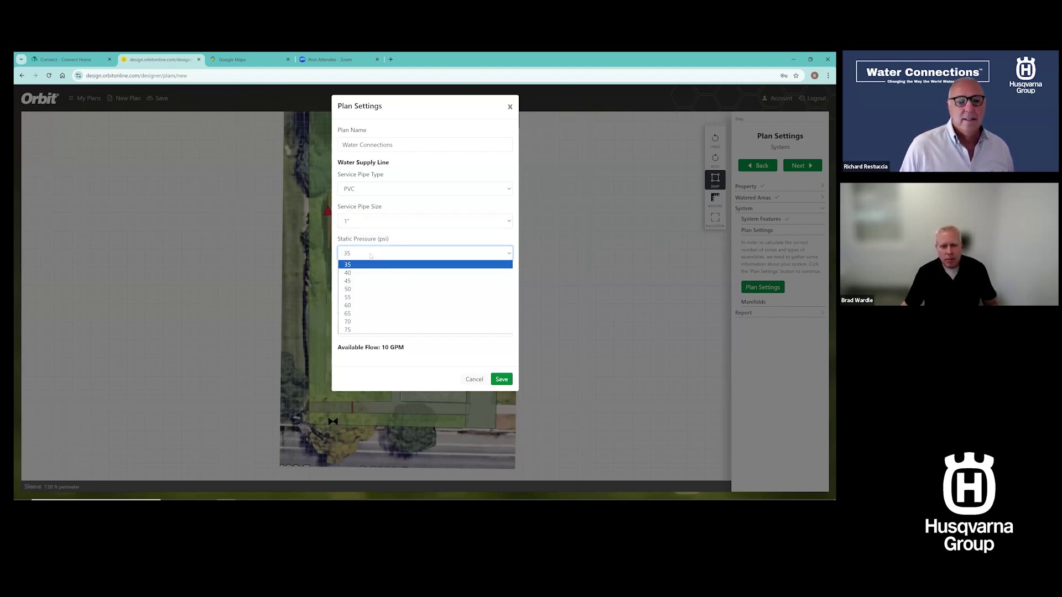
left_click(360, 301)
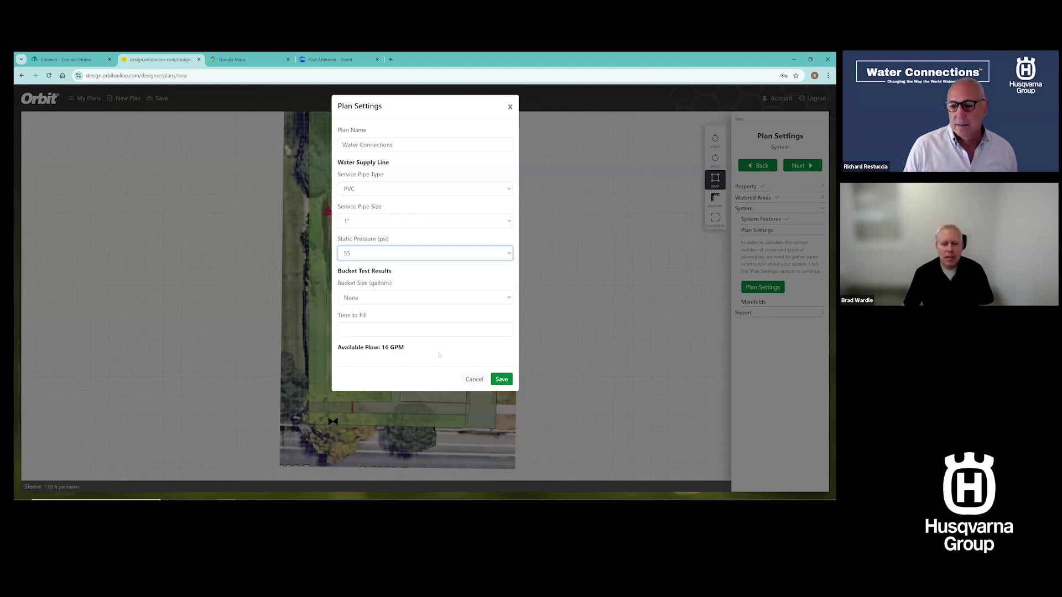
left_click(501, 380)
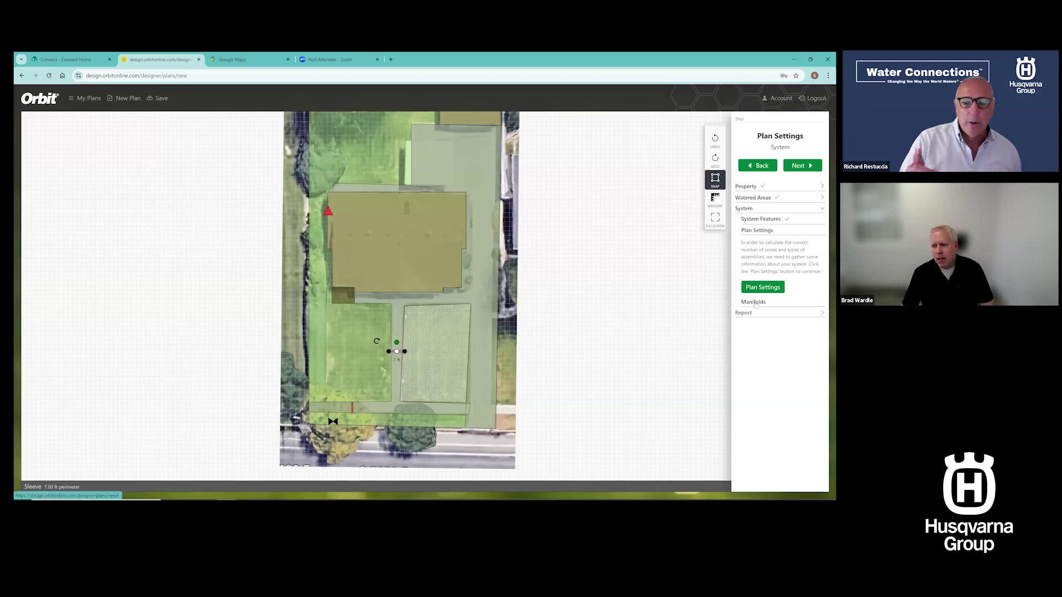
Continue past the completed Plan Settings to the Manifolds step
left_click(754, 302)
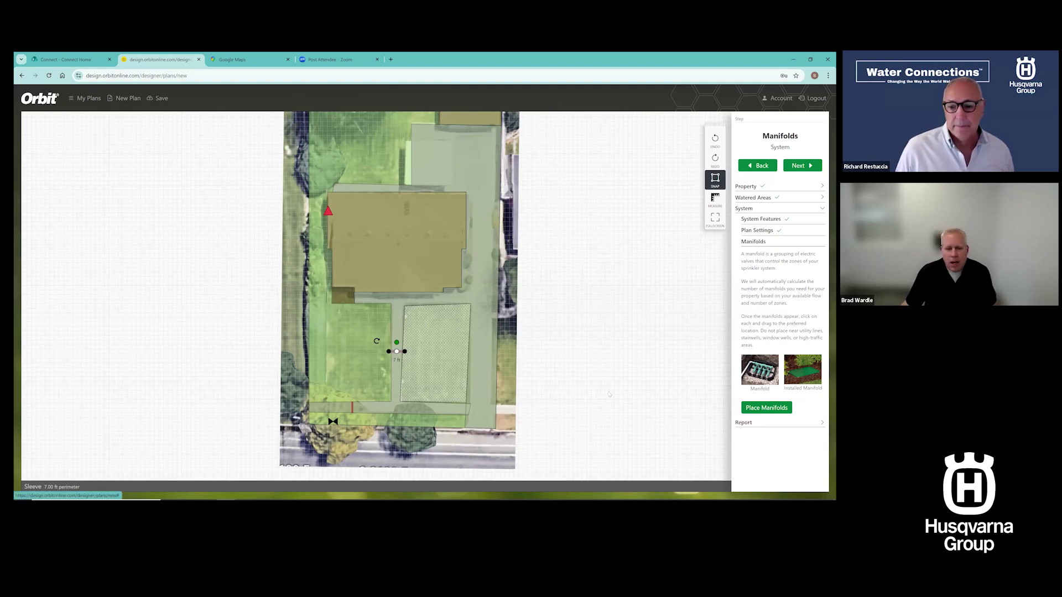
Auto-place the manifolds and drag one down to the front lawn's left edge
left_click(770, 410)
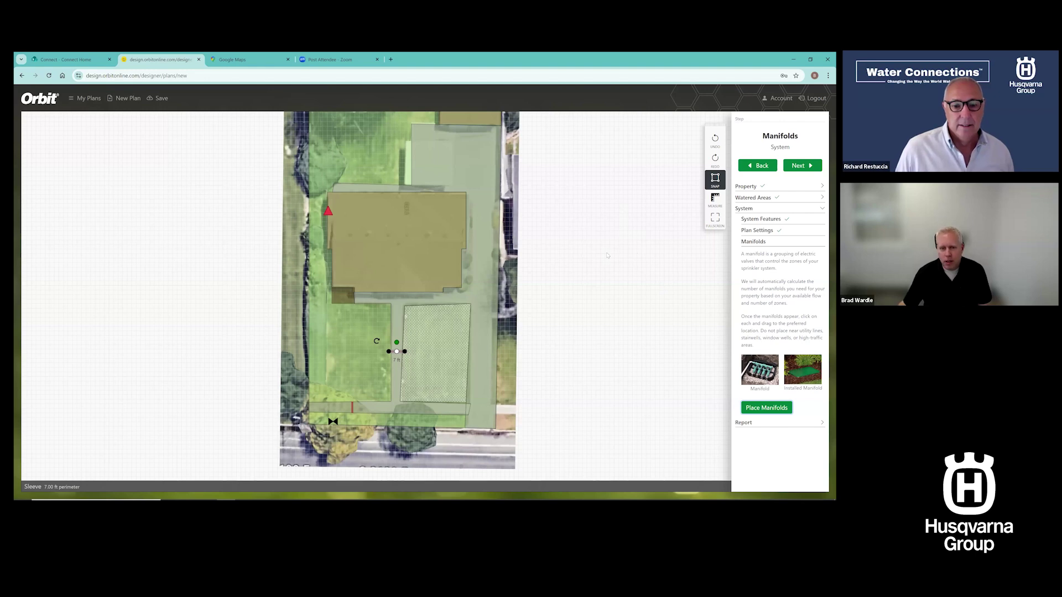
scroll(608, 256, "down", 2)
left_click_drag(577, 263, 532, 315)
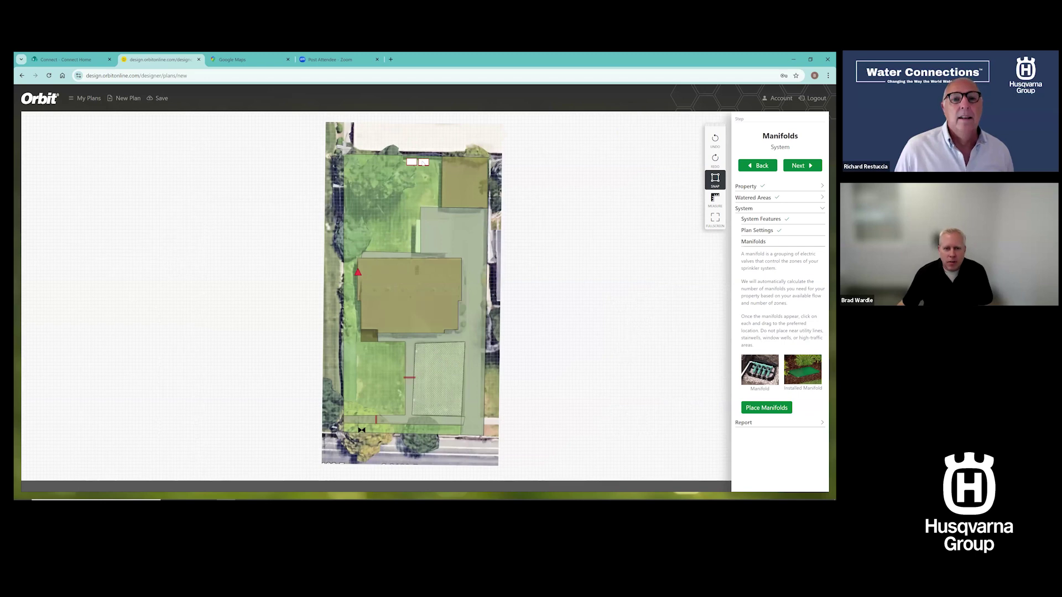
left_click_drag(422, 164, 374, 233)
left_click_drag(363, 293, 349, 370)
mouse_move(352, 381)
left_mouse_down()
mouse_move(317, 390)
mouse_move(330, 406)
mouse_move(352, 385)
left_mouse_up()
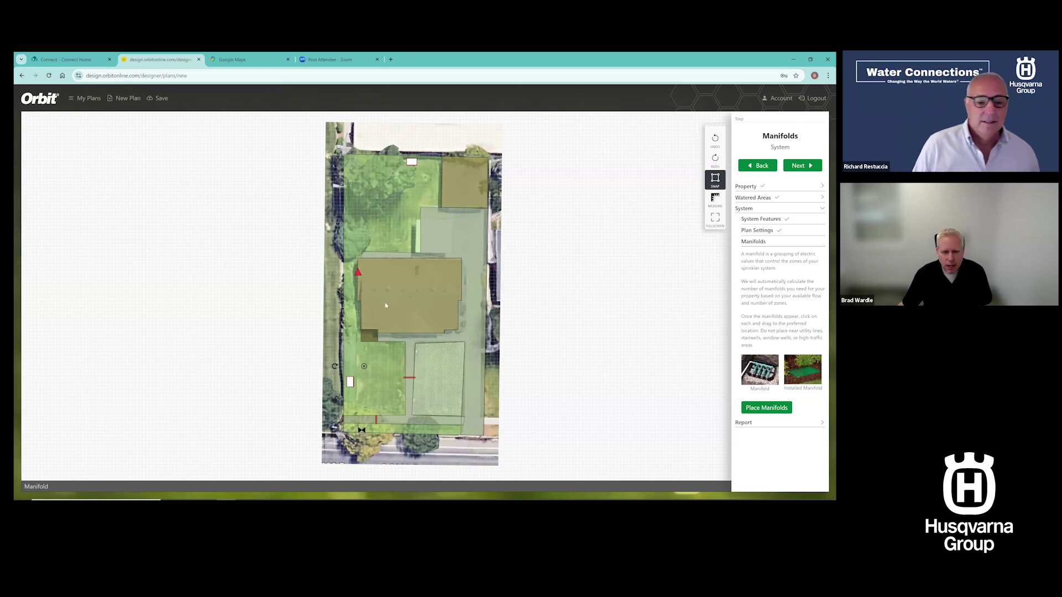
Shift the back manifold slightly left and continue to Irrigation Design
left_click_drag(412, 162, 395, 164)
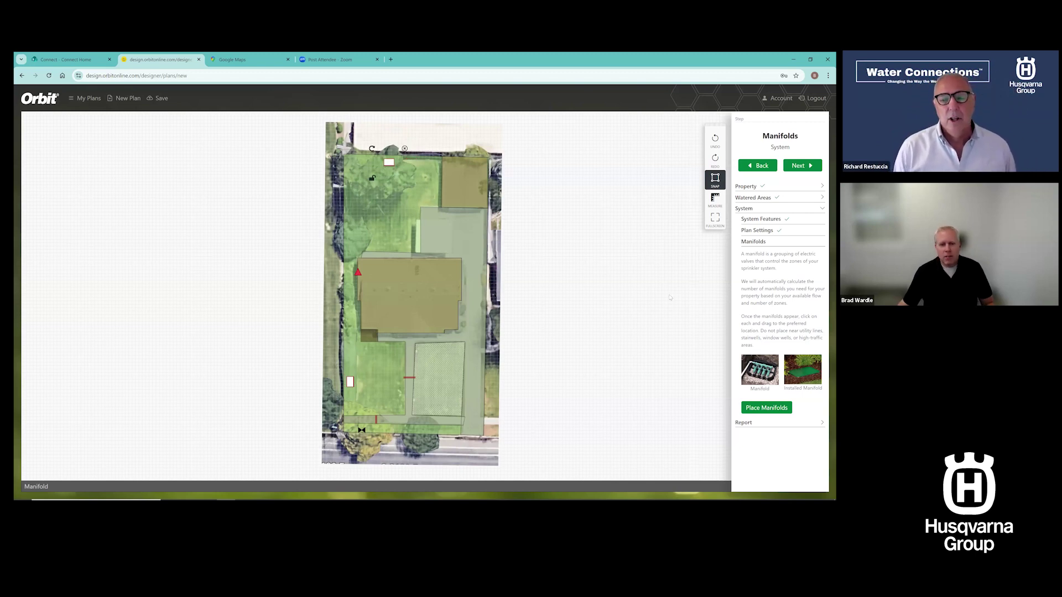
scroll(672, 307, "up", 3)
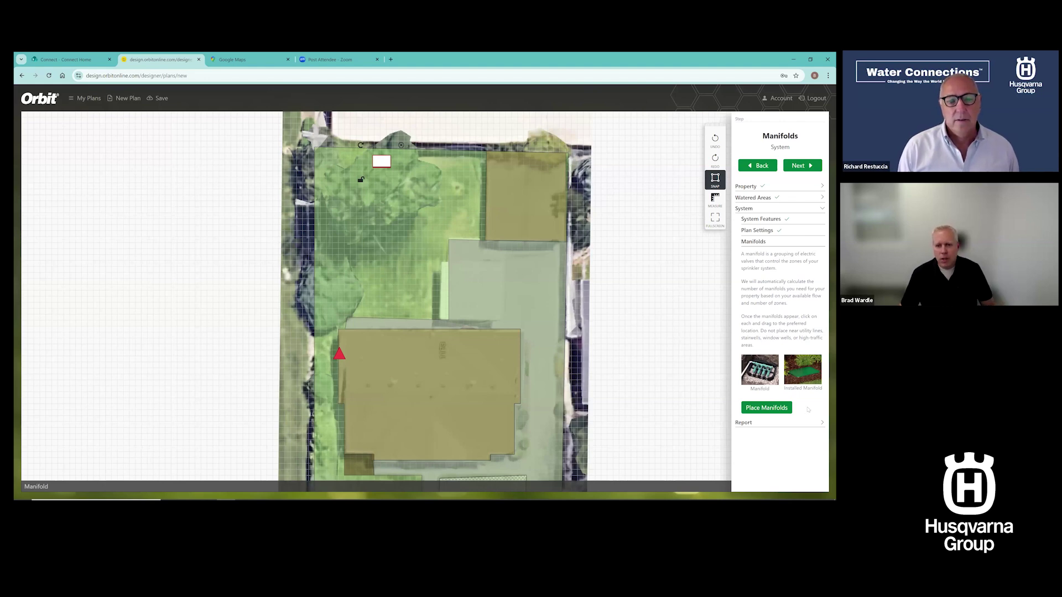
left_click(692, 423)
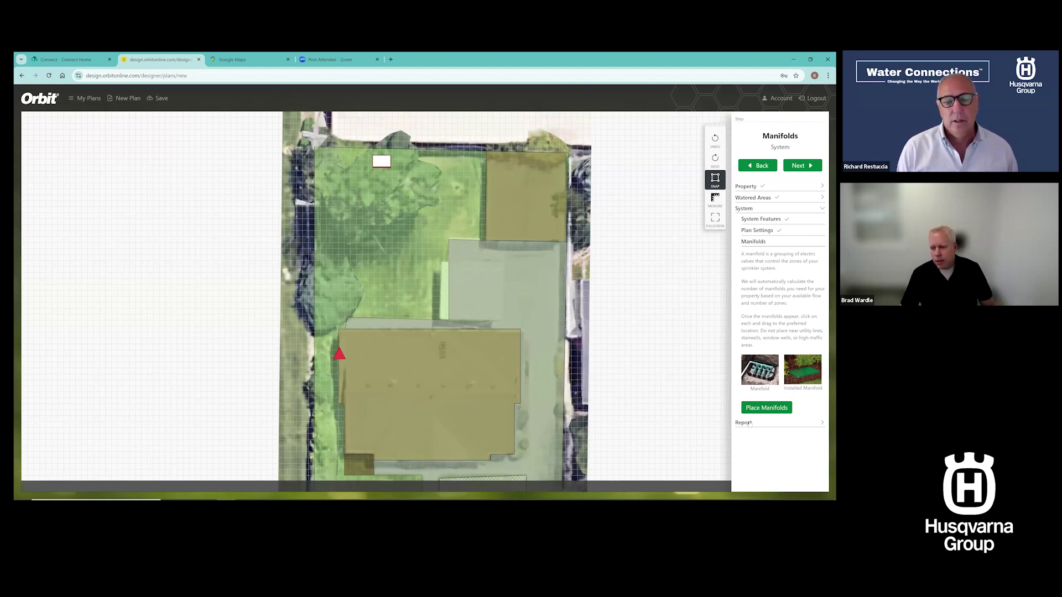
left_click(748, 423)
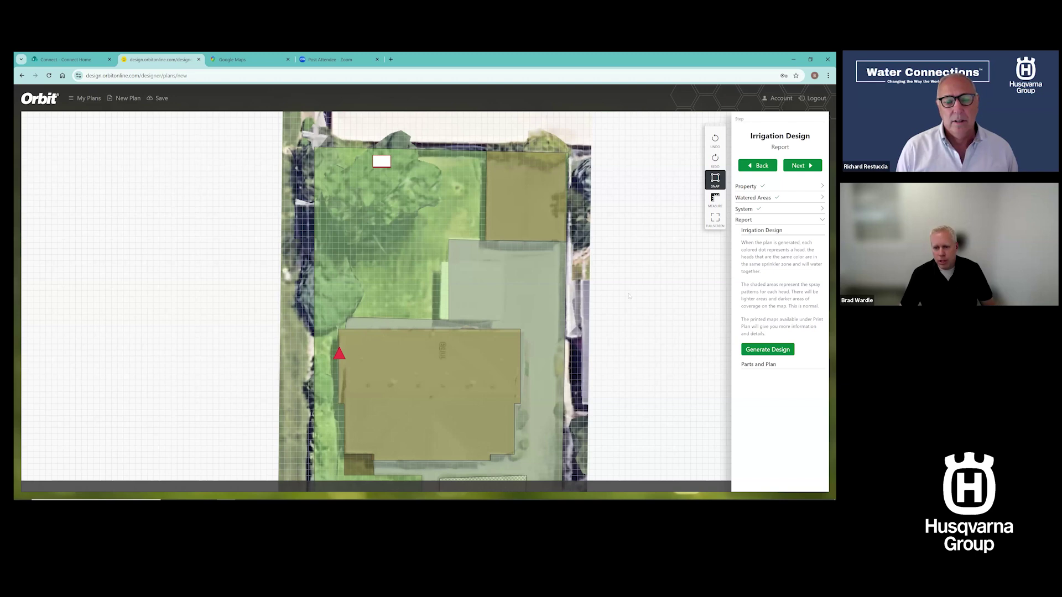
Run Generate Design to fill the lawns with heads, spray patterns and eight color-coded zones
scroll(623, 291, "down", 2)
left_click_drag(654, 339, 615, 285)
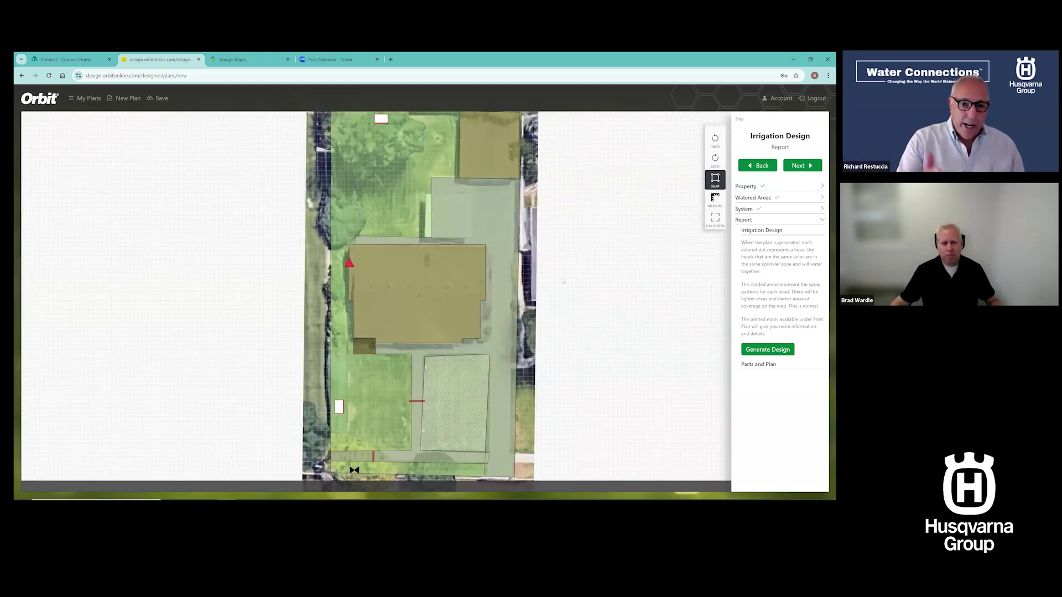
scroll(563, 281, "down", 1)
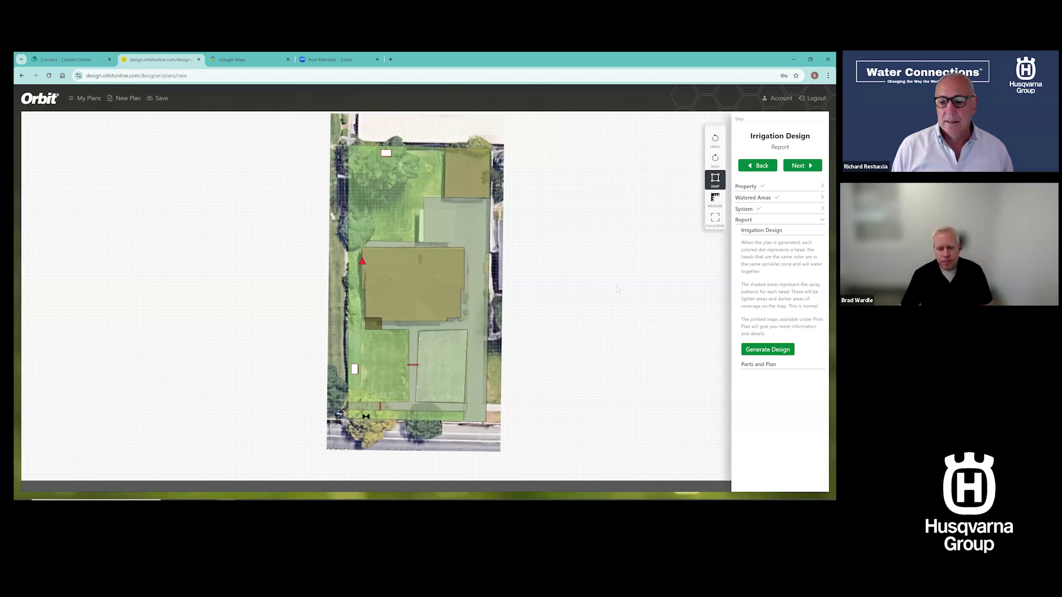
left_click(760, 351)
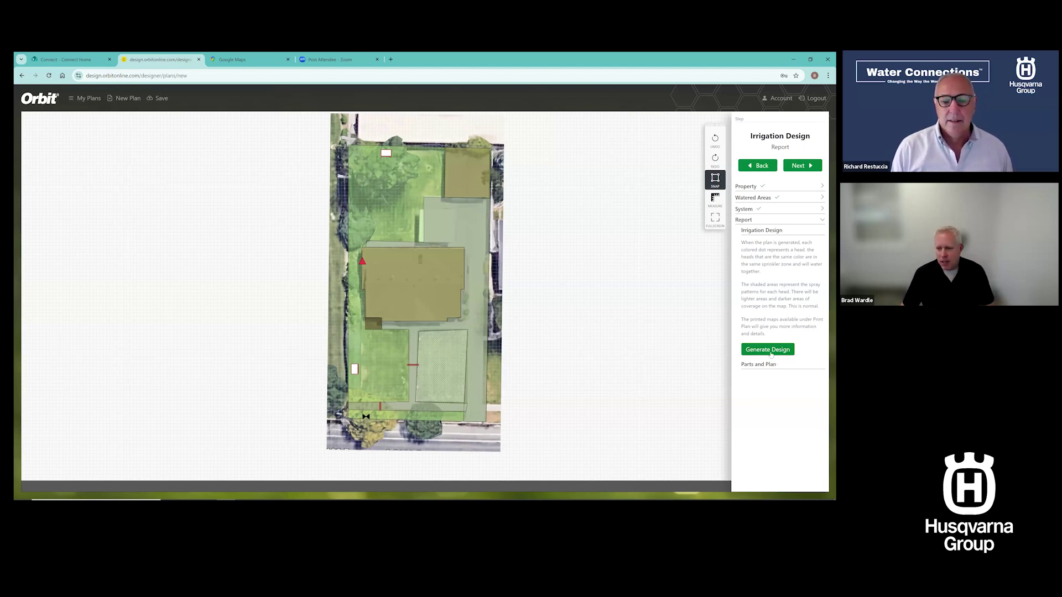
left_click(770, 351)
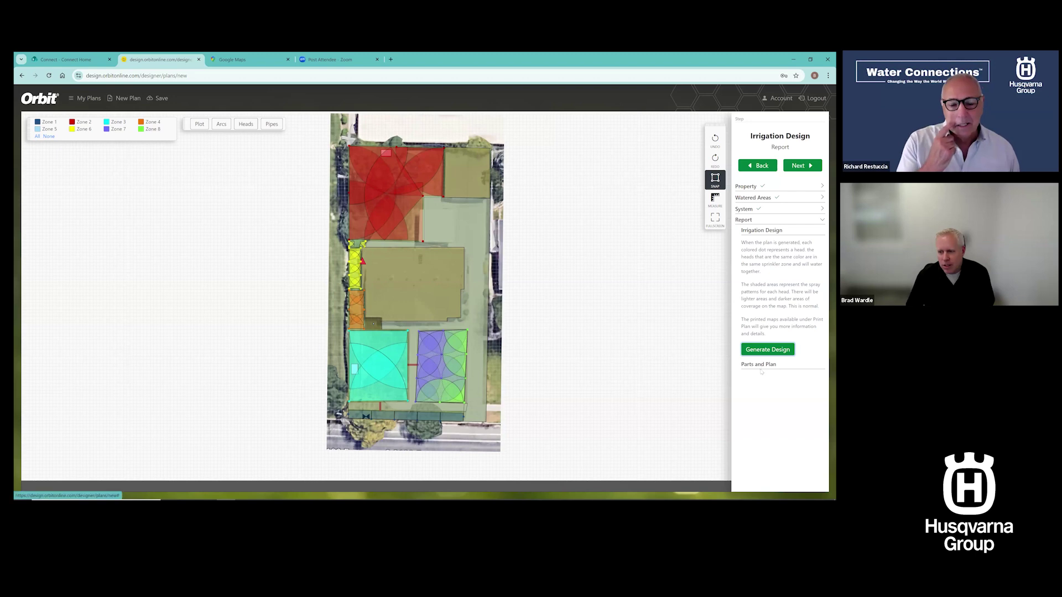
Advance to Parts and Plan and scroll briefly through the parts list before closing it
left_click(759, 366)
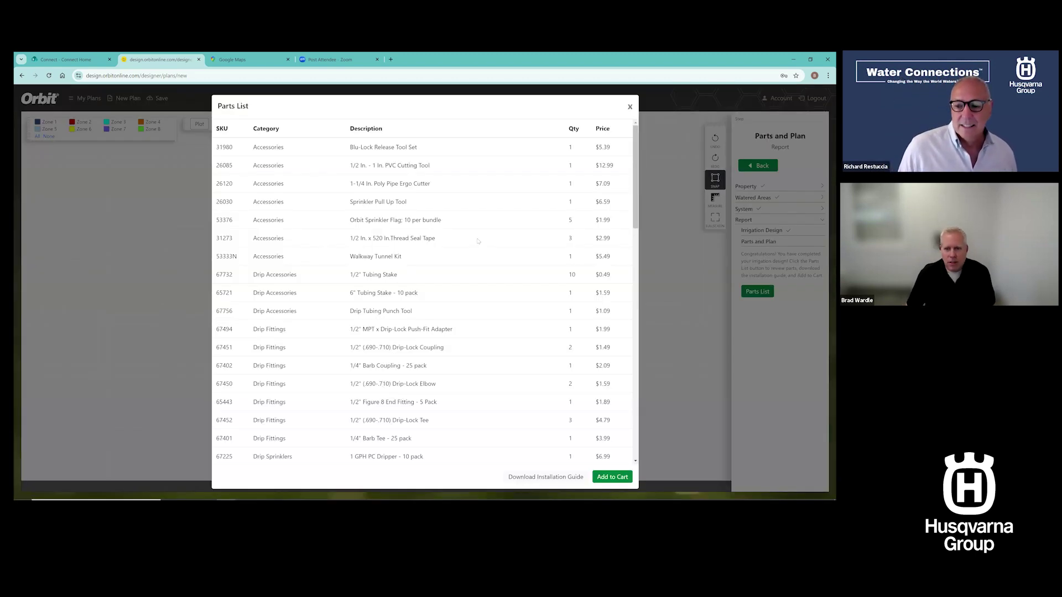
scroll(479, 242, "down", 15)
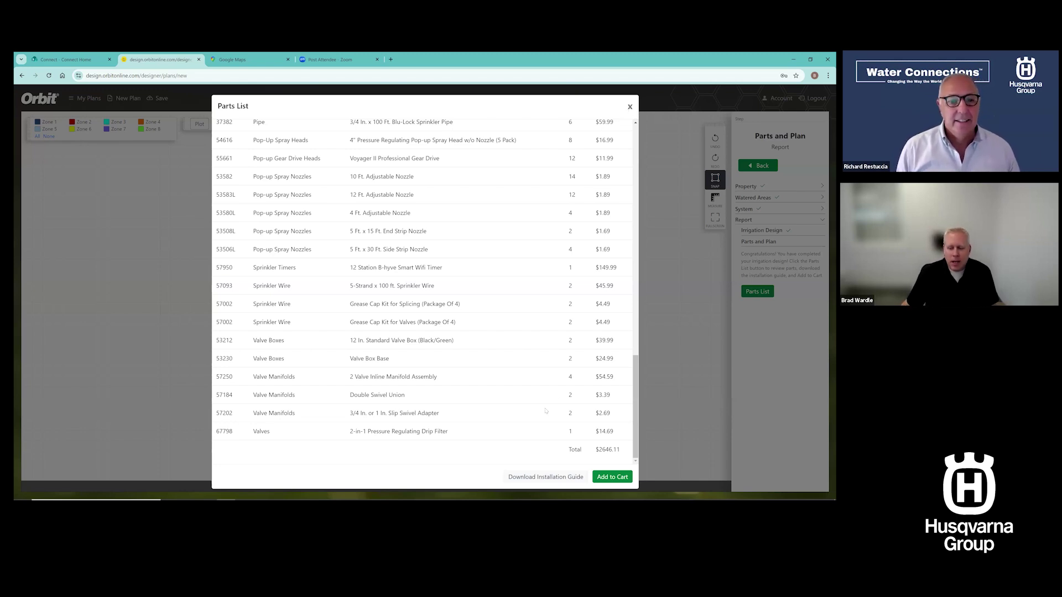
scroll(554, 229, "up", 20)
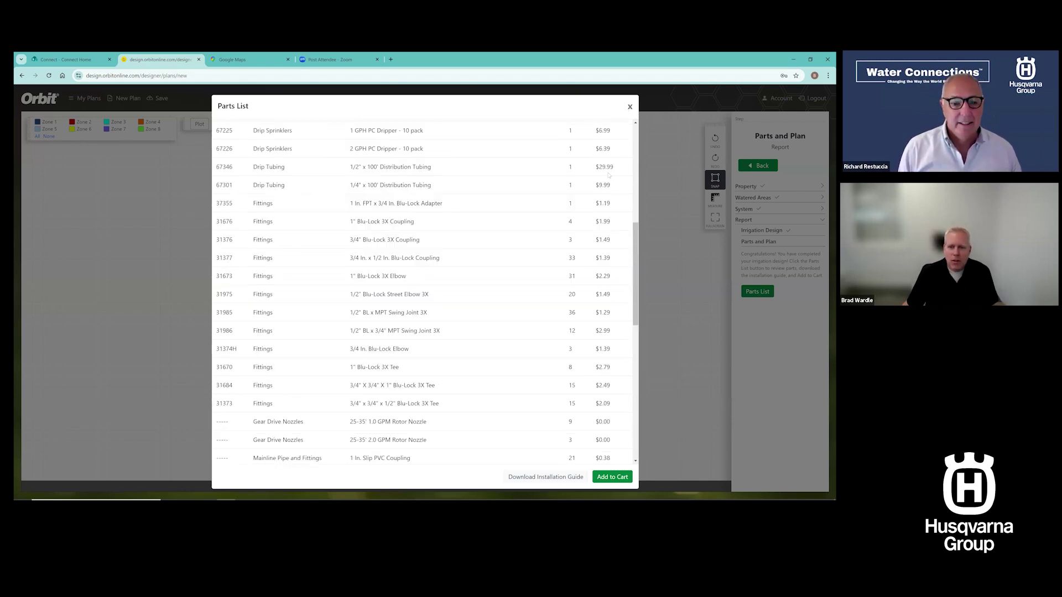
left_click(630, 108)
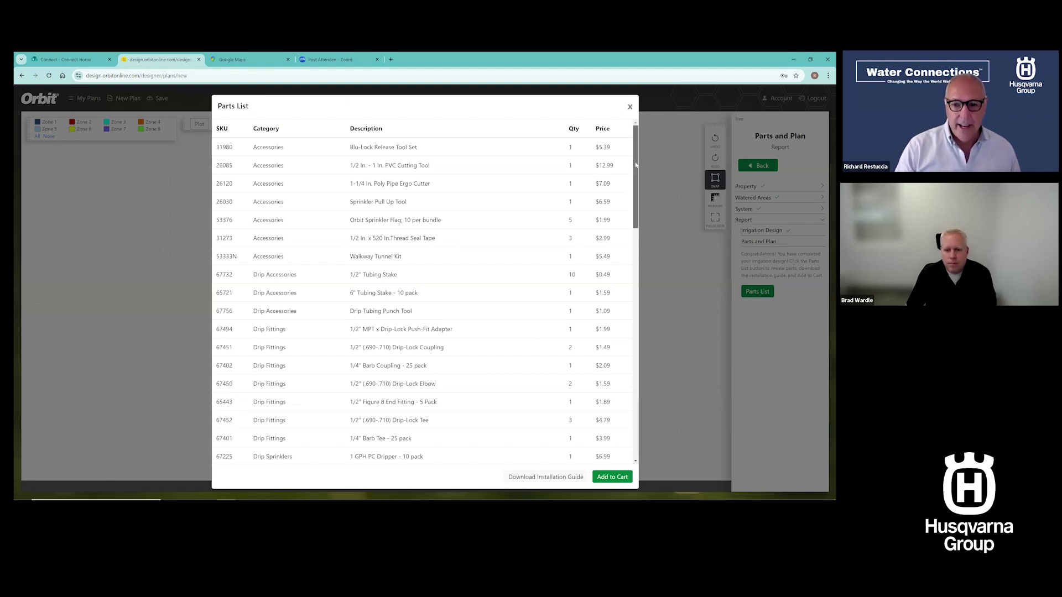
Scroll the parts list from its $2646.11 total back to the top and close it
left_click_drag(637, 164, 658, 433)
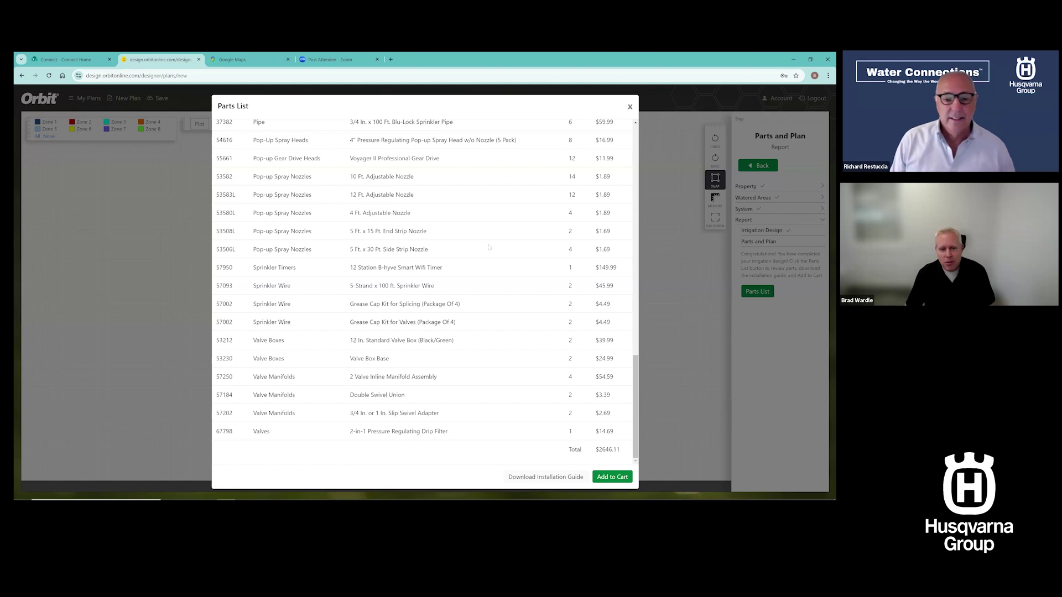
scroll(595, 349, "up", 3)
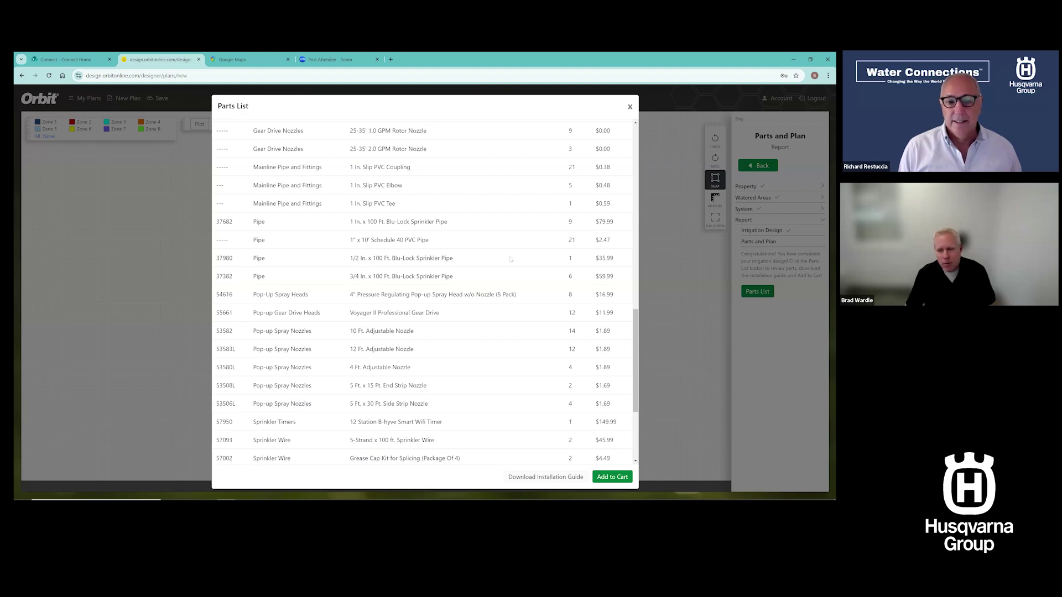
scroll(633, 326, "up", 3)
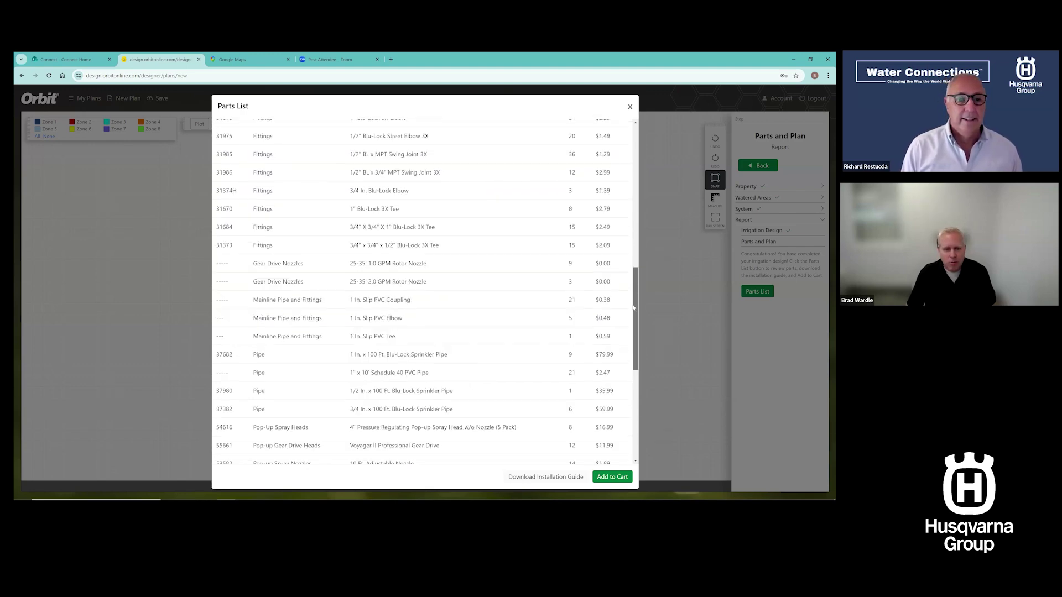
scroll(630, 290, "up", 8)
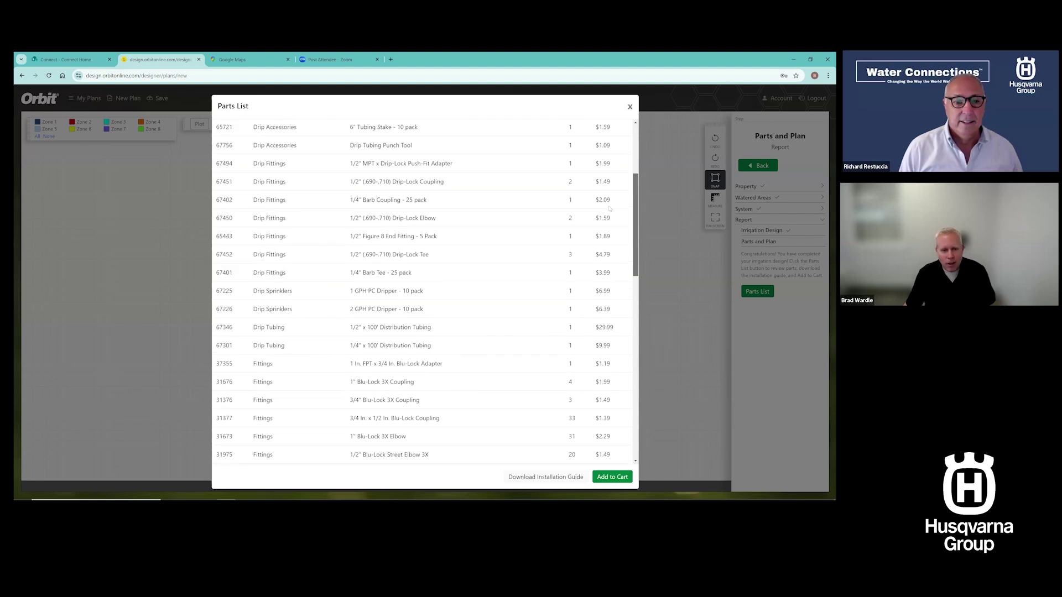
scroll(608, 203, "up", 3)
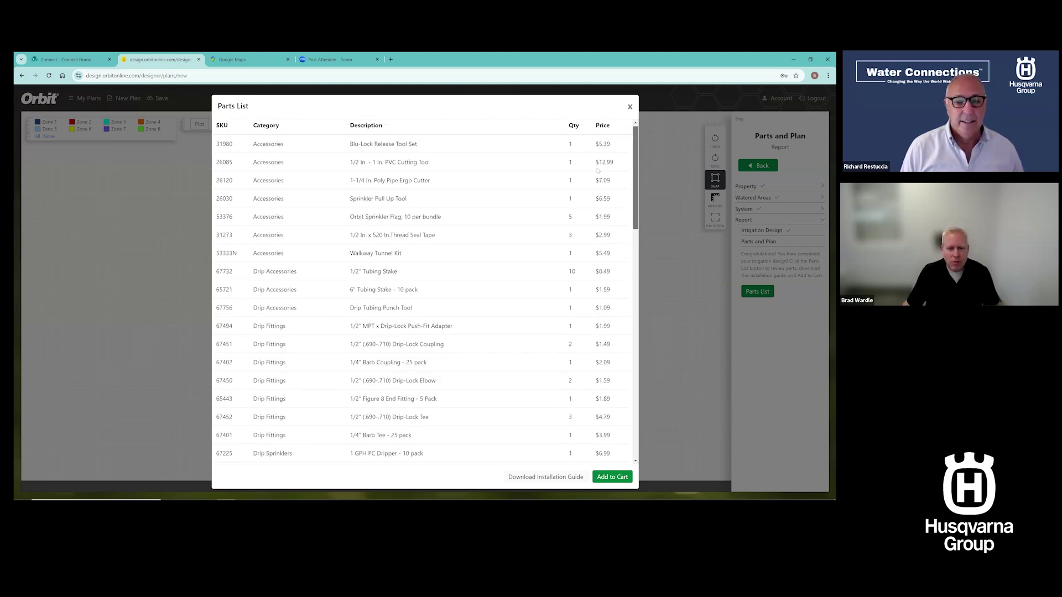
left_click(630, 107)
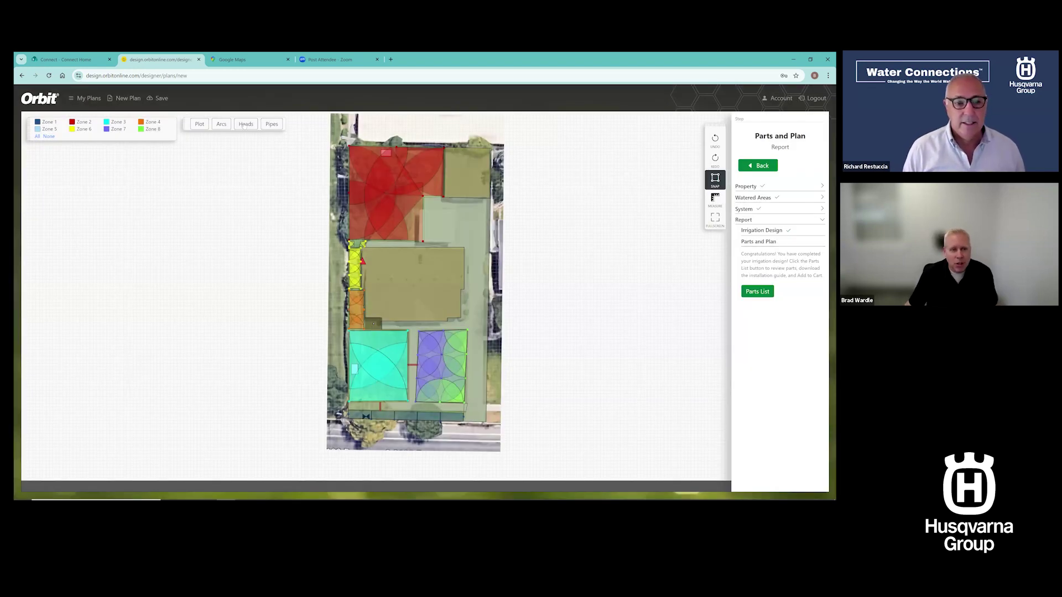
Show sprinkler head dots without coverage arcs and display the pipe layout for all zones
left_click(244, 126)
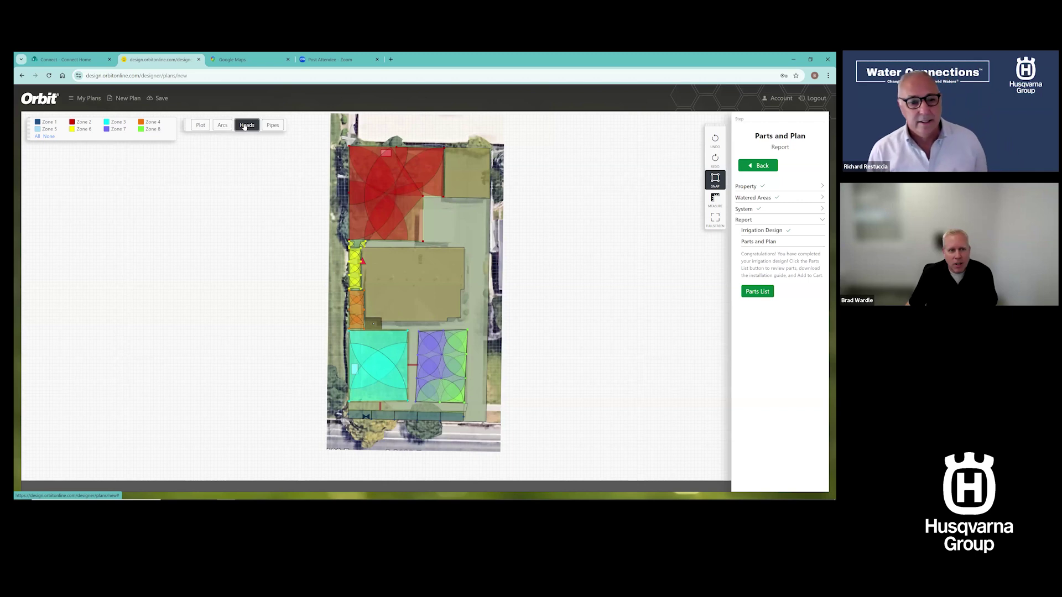
left_click_drag(245, 126, 259, 138)
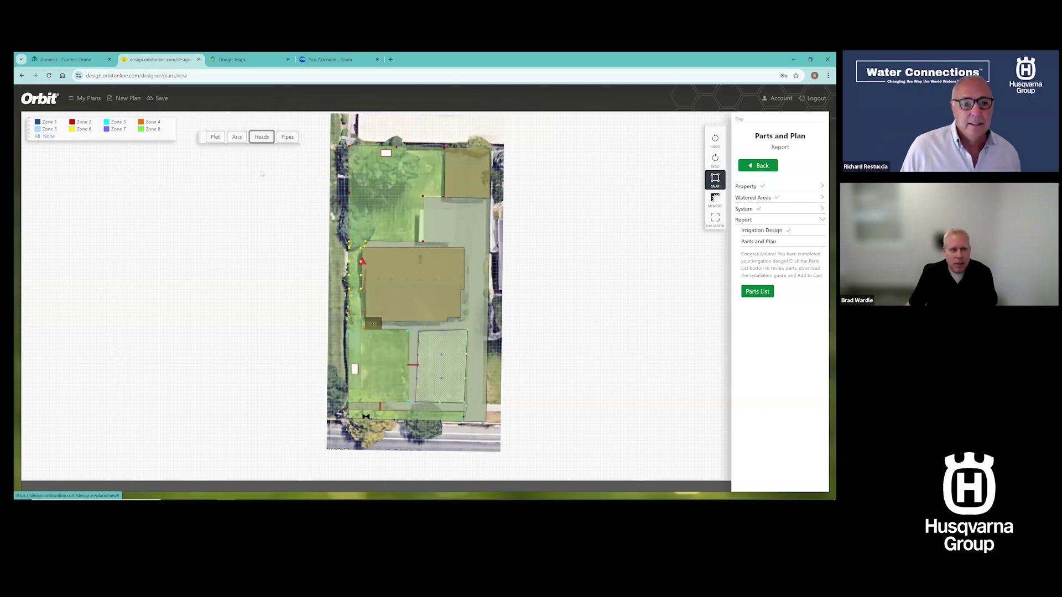
left_click(288, 137)
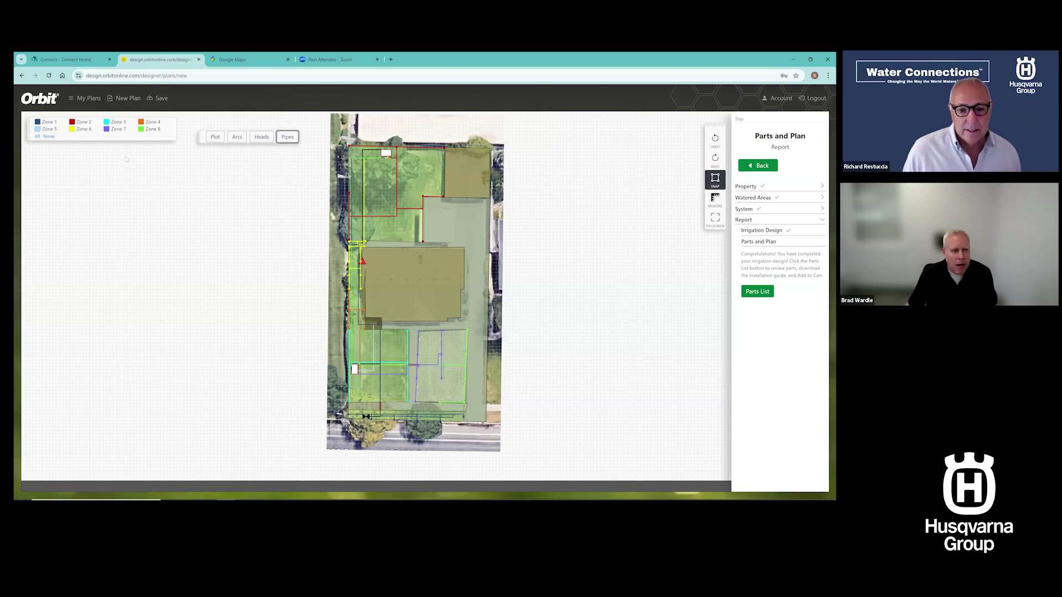
Hide all zones, then toggle Zones 1 and 2 until only Zone 3's cyan pipes show
left_click(49, 137)
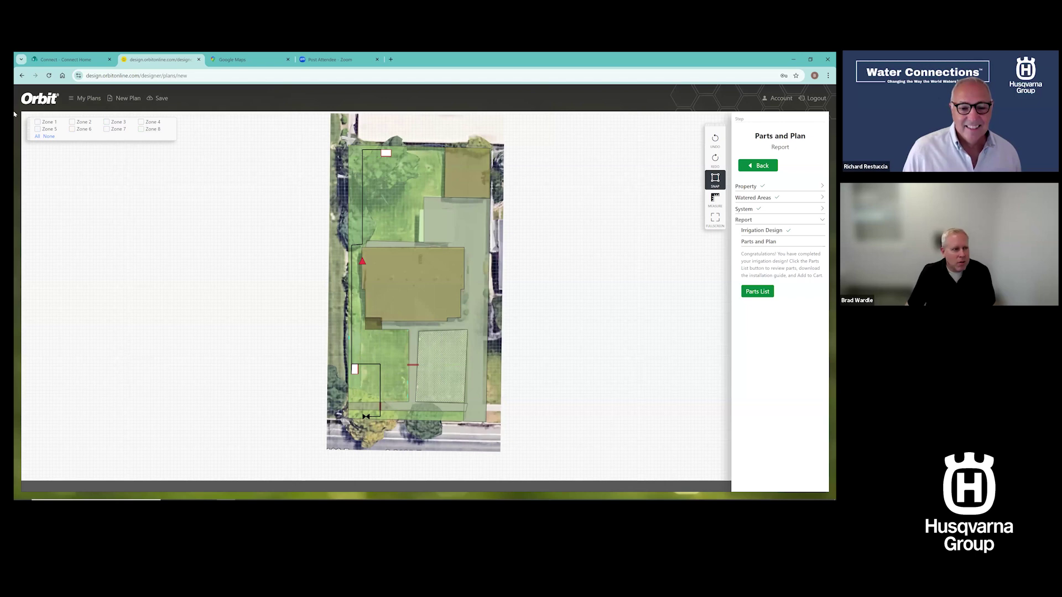
left_click(37, 123)
left_click(38, 122)
left_click(72, 122)
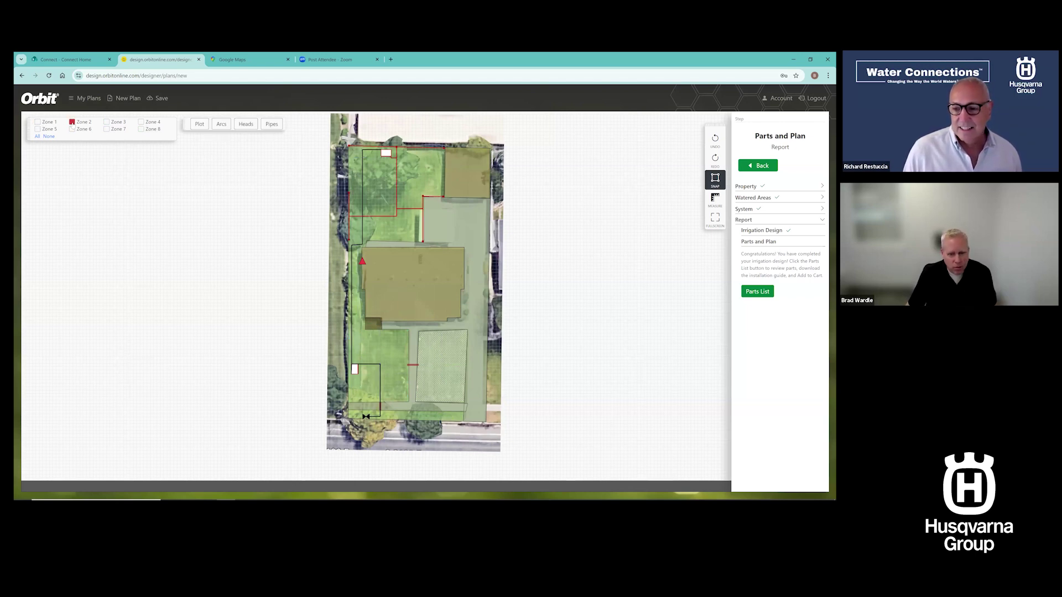
left_click(72, 123)
left_click(106, 123)
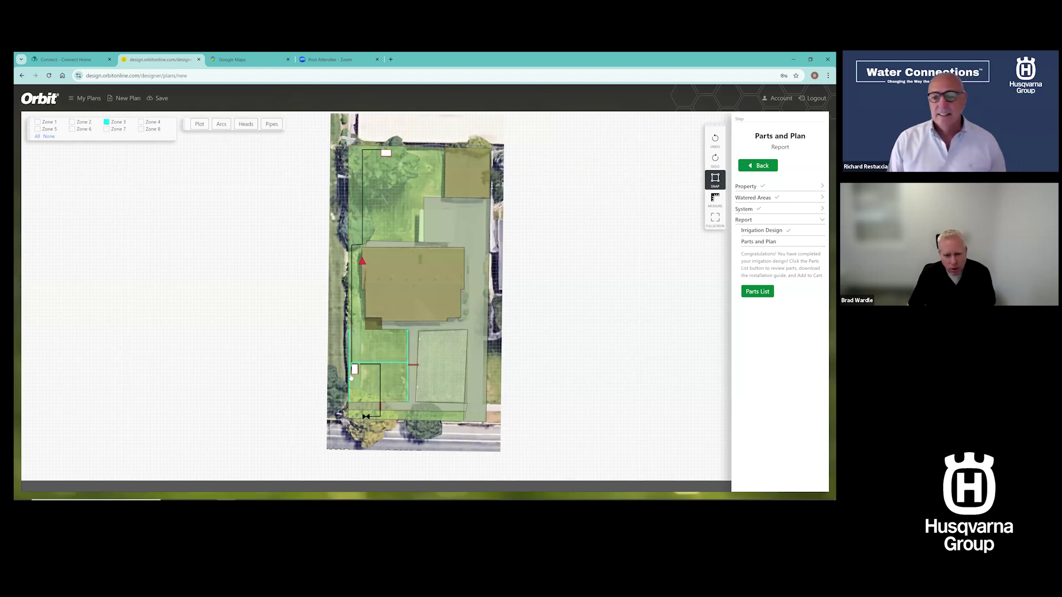
Zoom and pan in to examine Zone 3's cyan pipes up close
scroll(349, 377, "up", 3)
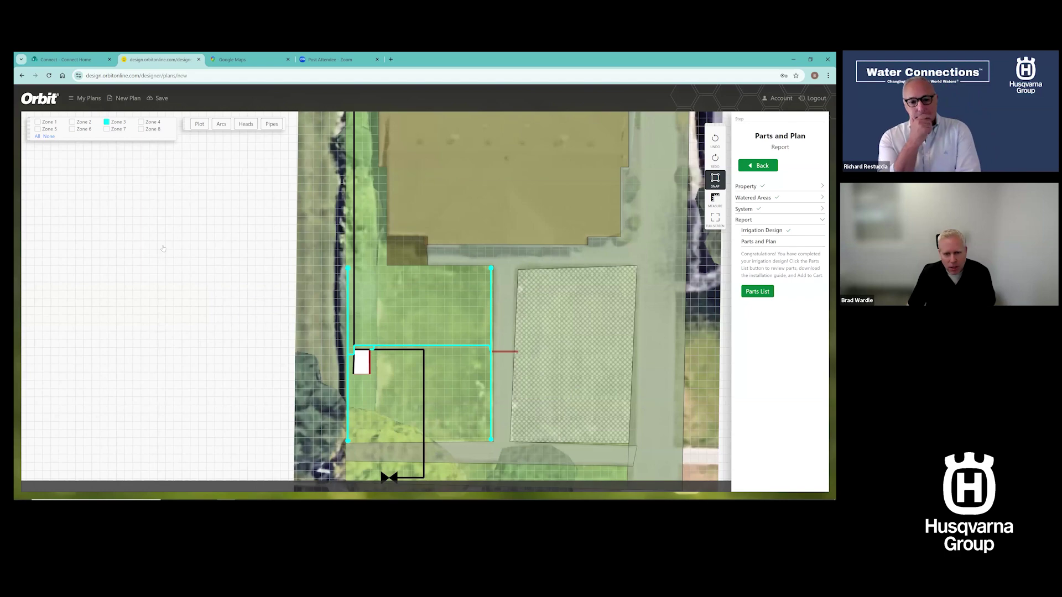
scroll(234, 269, "up", 1)
left_click_drag(234, 270, 216, 231)
scroll(232, 268, "up", 1)
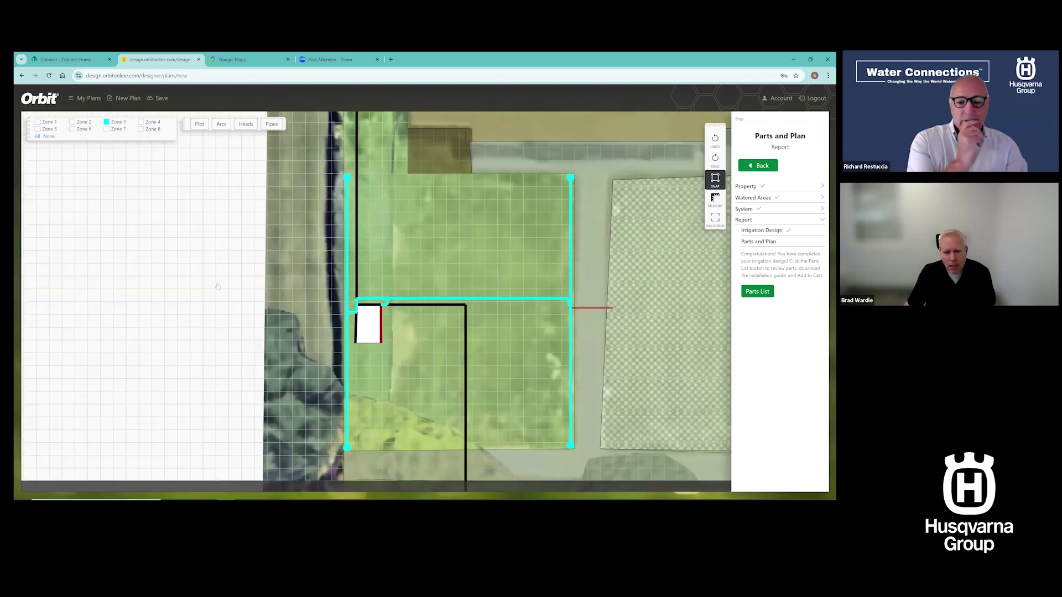
left_click_drag(244, 290, 218, 287)
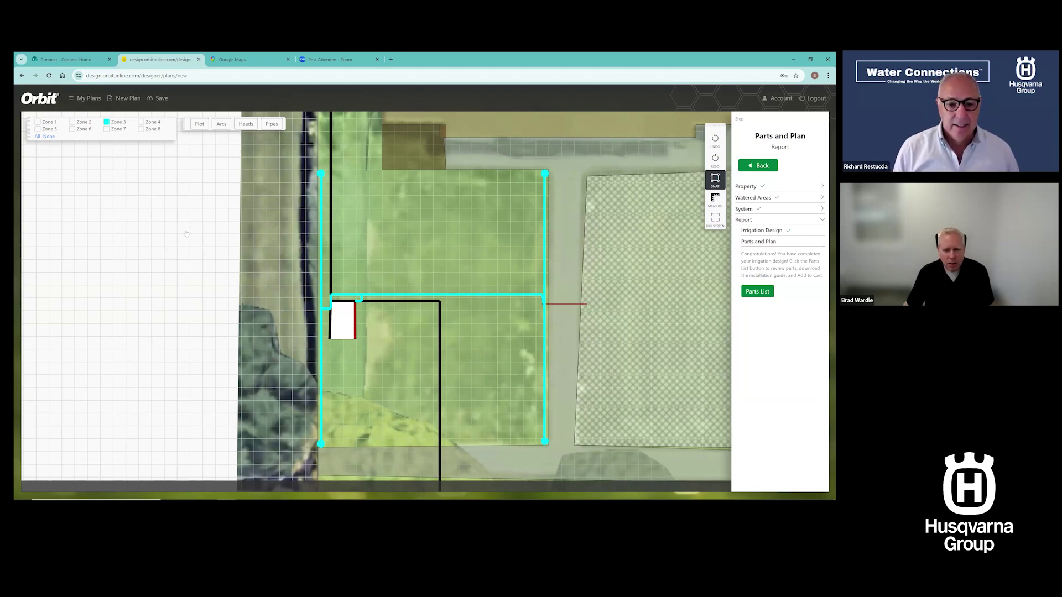
scroll(201, 240, "down", 2)
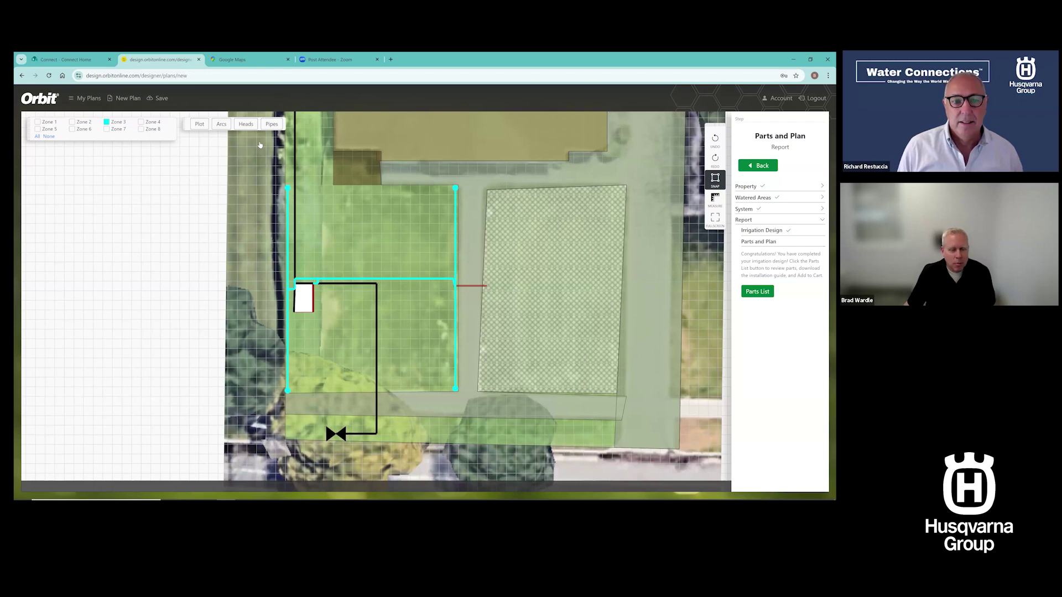
Swap Zone 3 for Zone 4's orange pipes beside the house, then add Zone 5's pipes
left_click(106, 122)
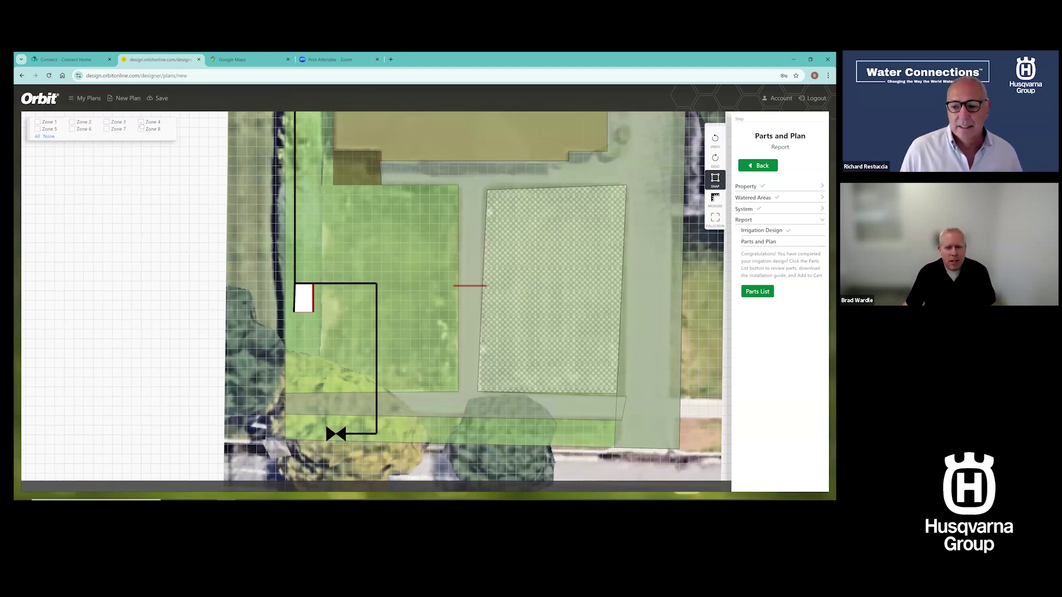
left_click(141, 122)
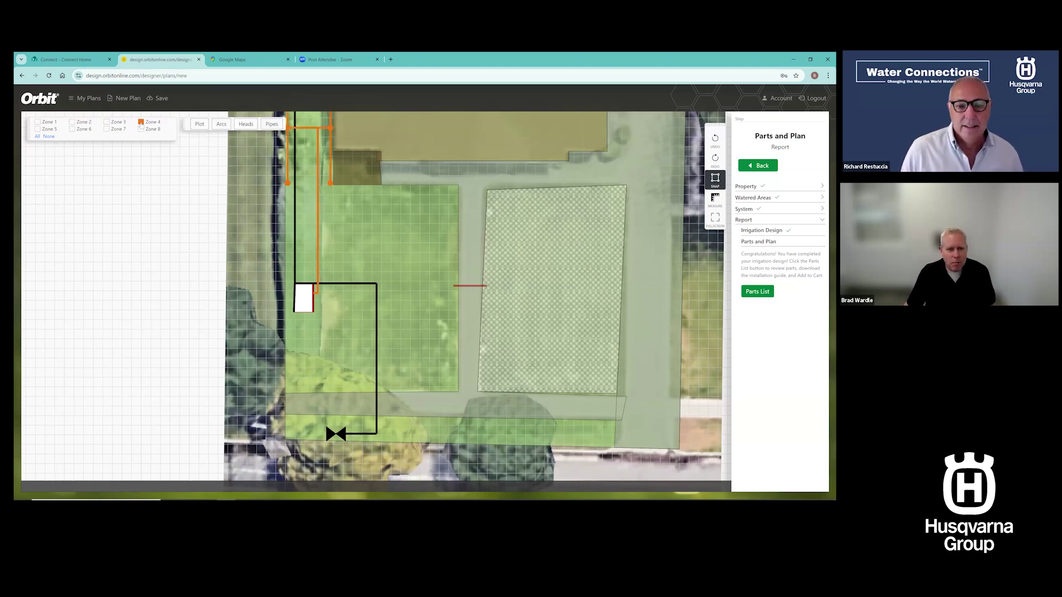
left_click_drag(207, 285, 186, 420)
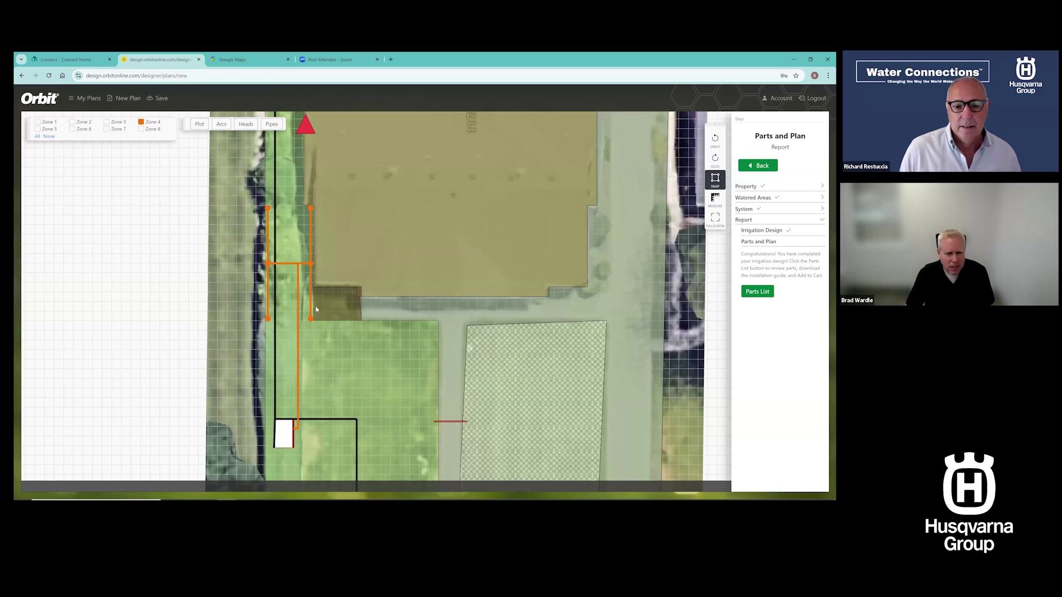
left_click_drag(285, 292, 271, 258)
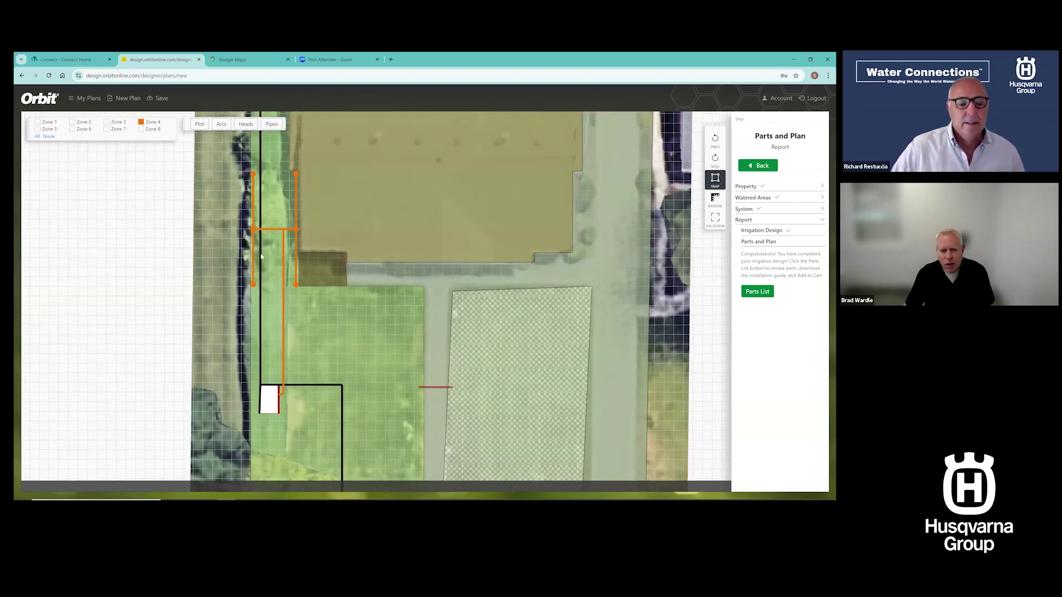
scroll(261, 257, "down", 2)
left_click(37, 128)
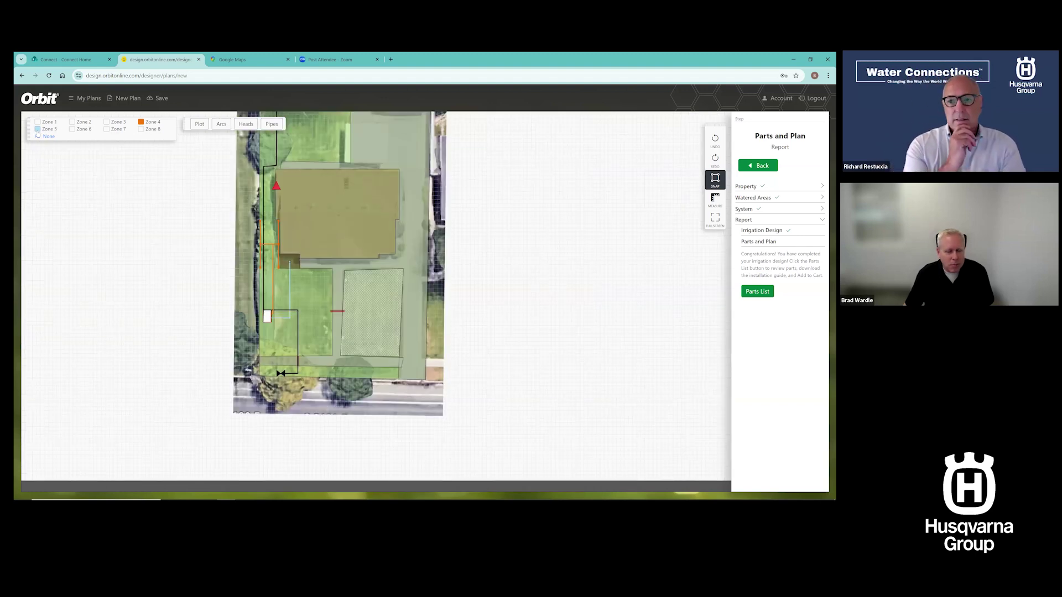
Toggle Zone 6 on and off, then show Zone 7's purple and Zone 8's green pipes
left_click(72, 130)
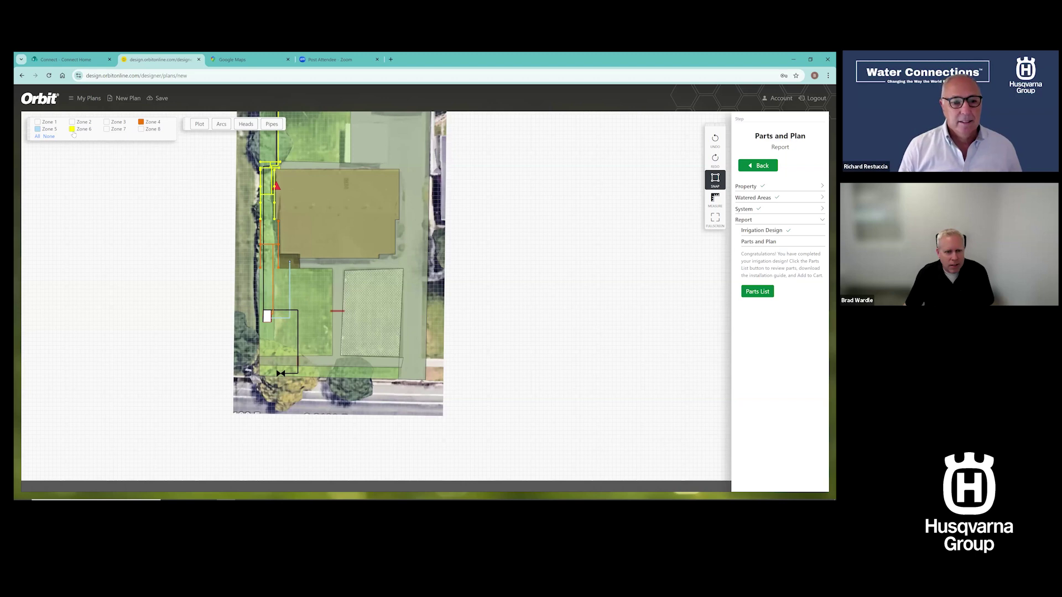
left_click(72, 130)
left_click(107, 129)
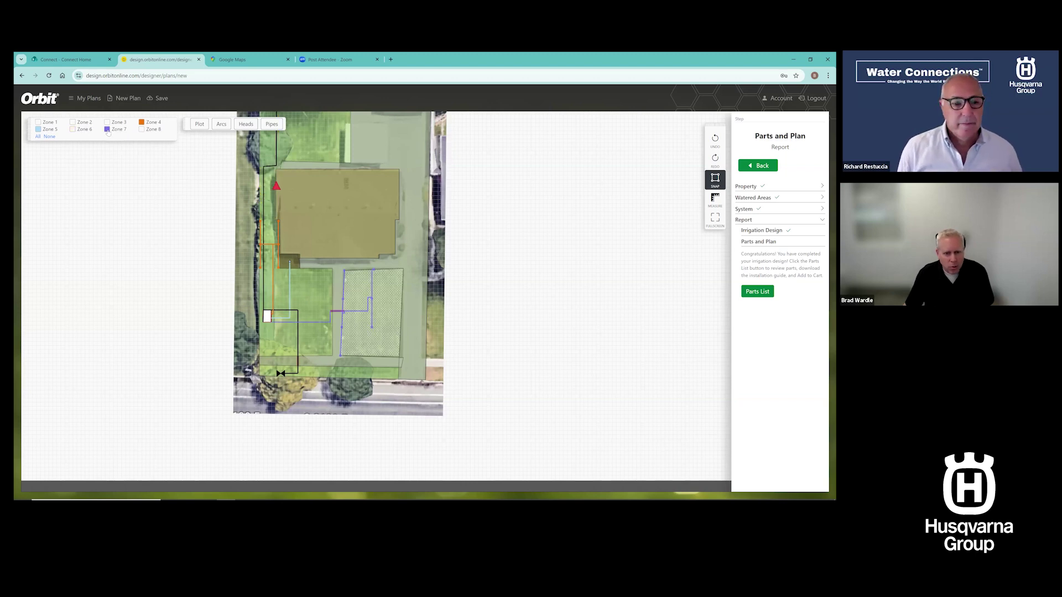
left_click(142, 129)
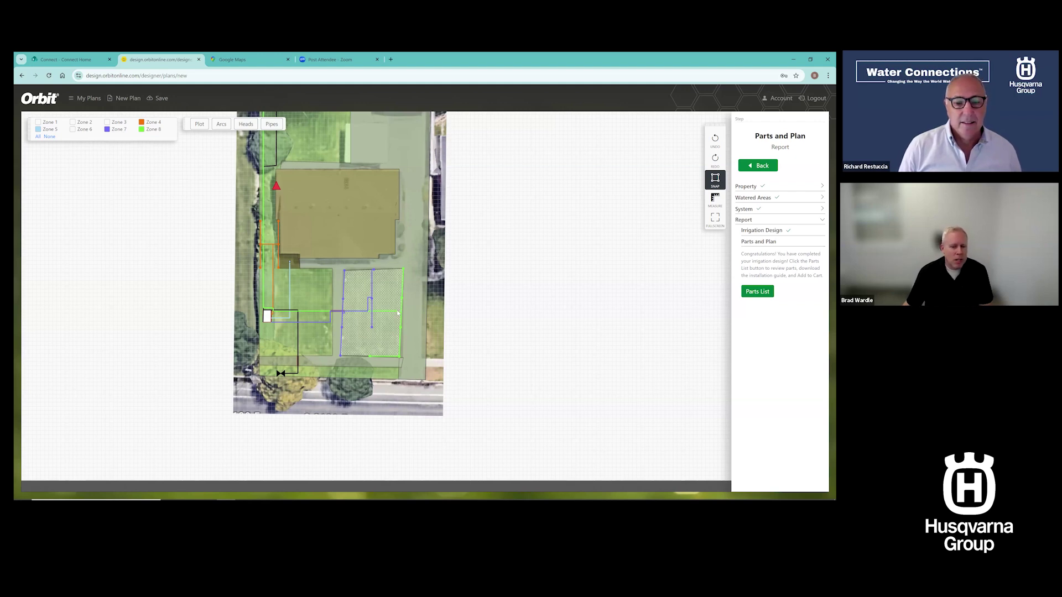
Switch to the plain plot view, select areas, and regenerate the design from Irrigation Design
left_click(200, 124)
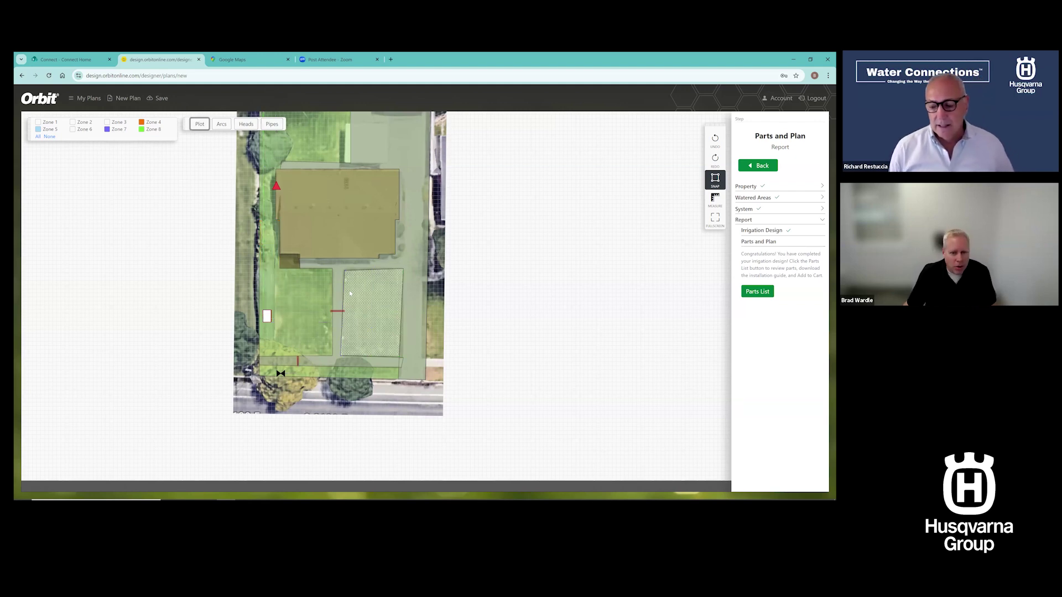
left_click(384, 324)
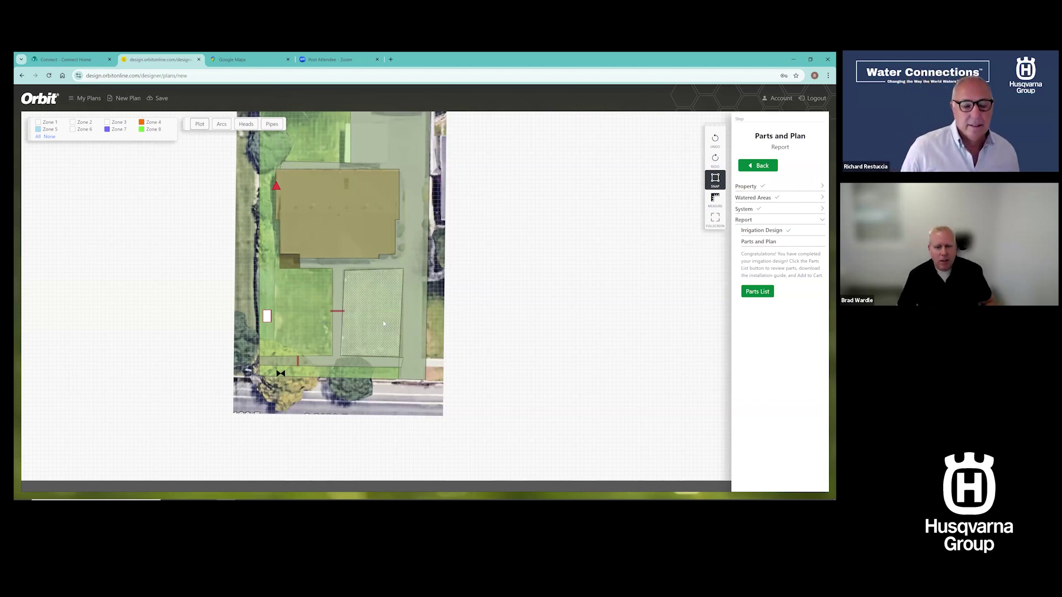
left_click(414, 260)
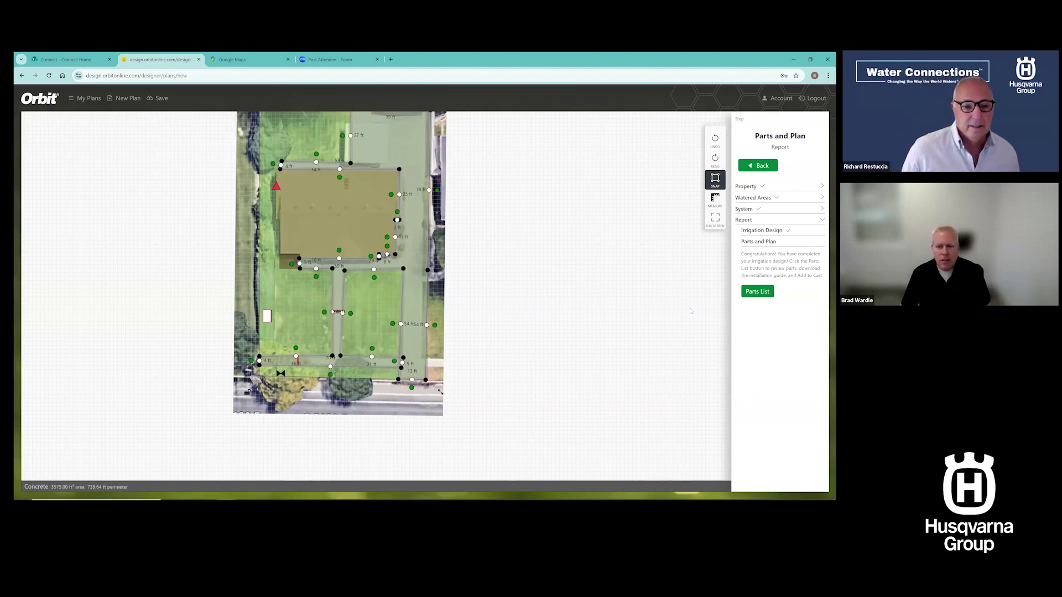
left_click(760, 232)
left_click(765, 351)
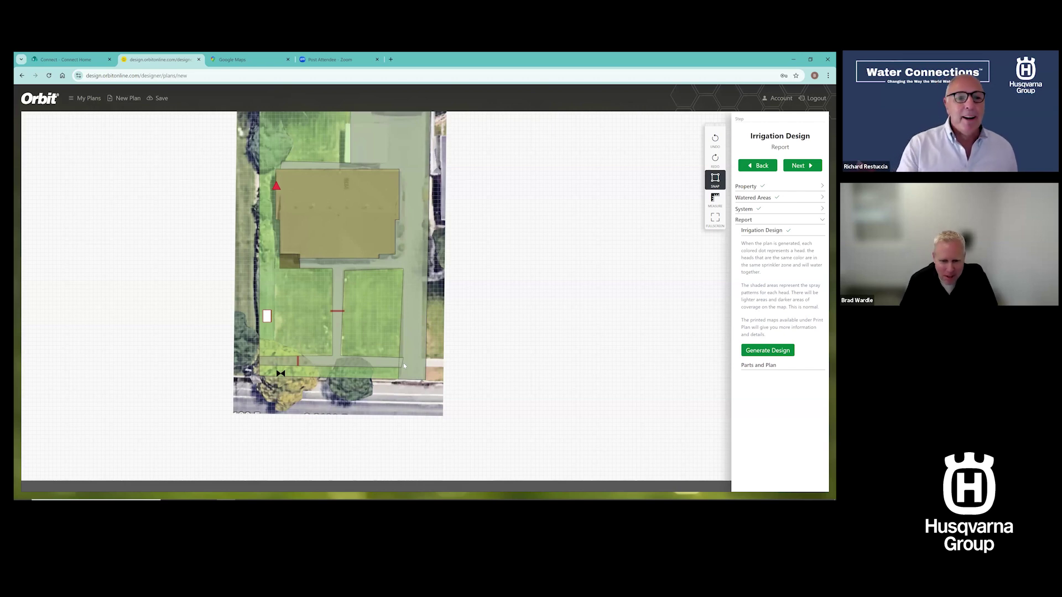
Nudge three vertices of the concrete walkway outline to reshape it
left_click(402, 374)
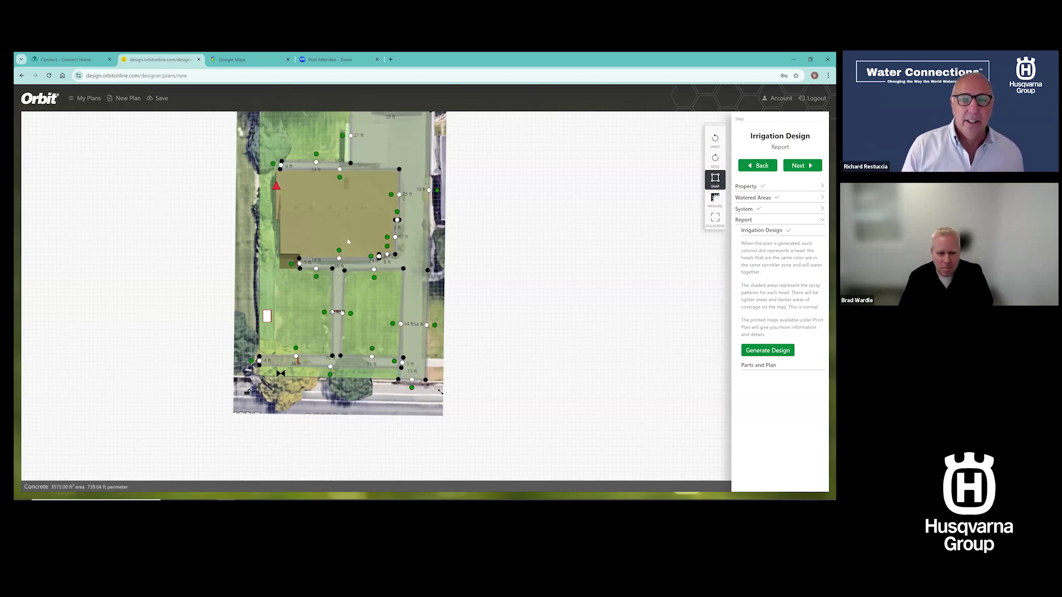
scroll(349, 242, "up", 2)
left_click_drag(331, 245, 331, 244)
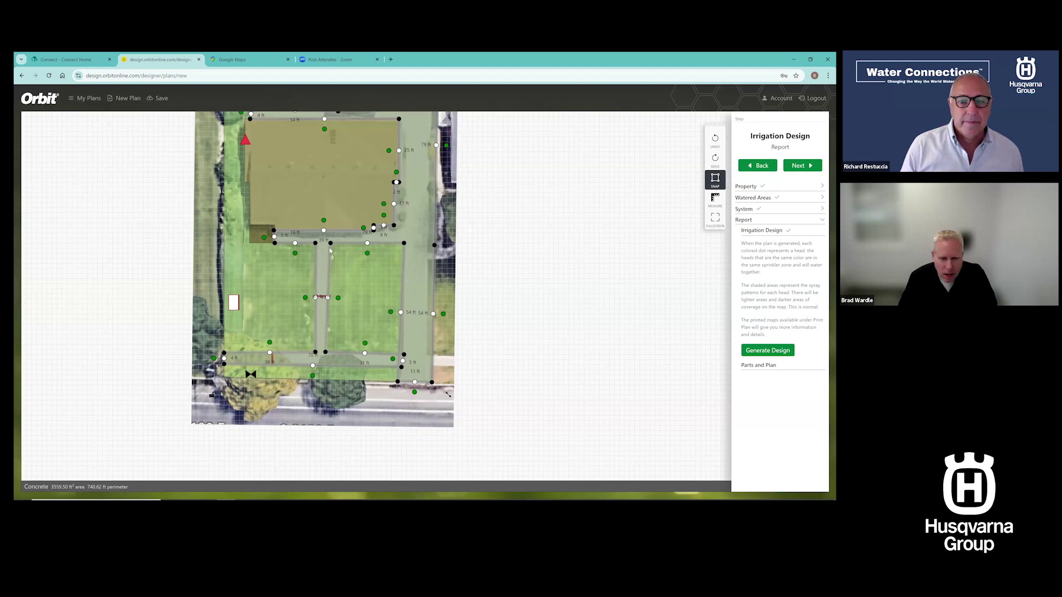
left_click_drag(325, 352, 328, 353)
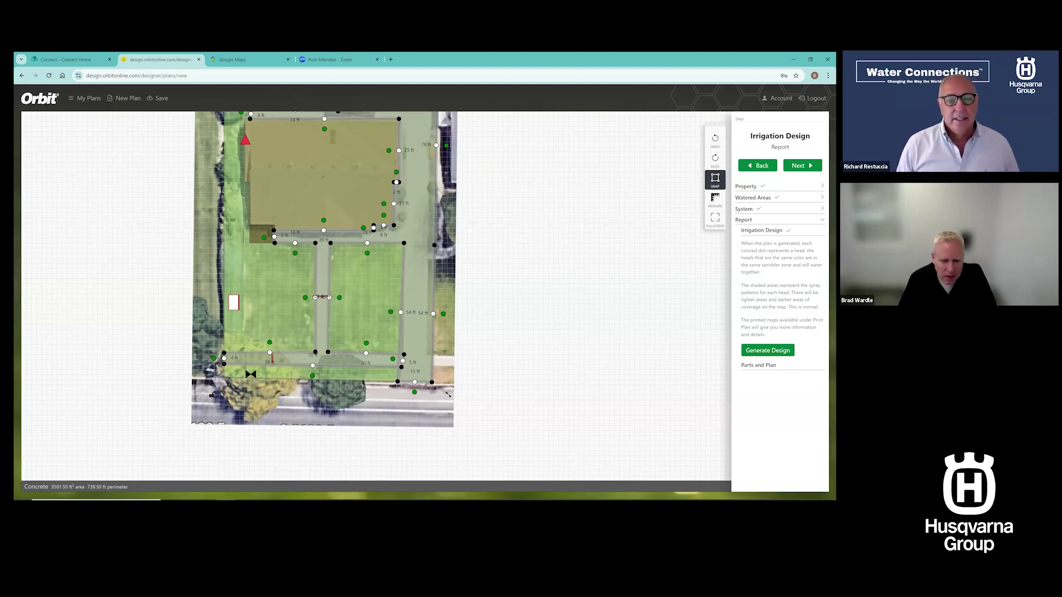
left_click_drag(315, 352, 316, 354)
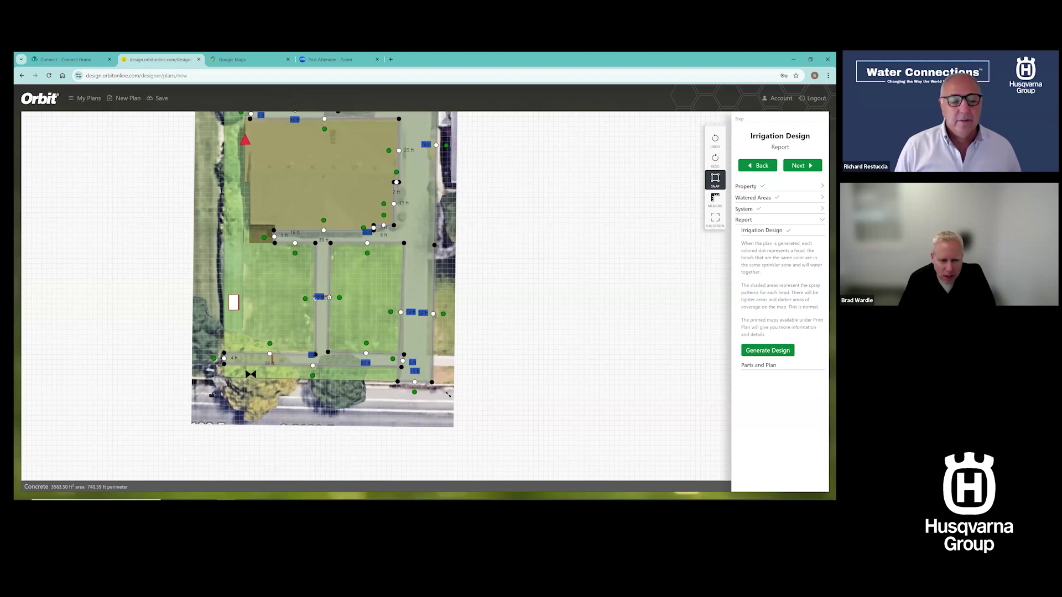
left_click(529, 297)
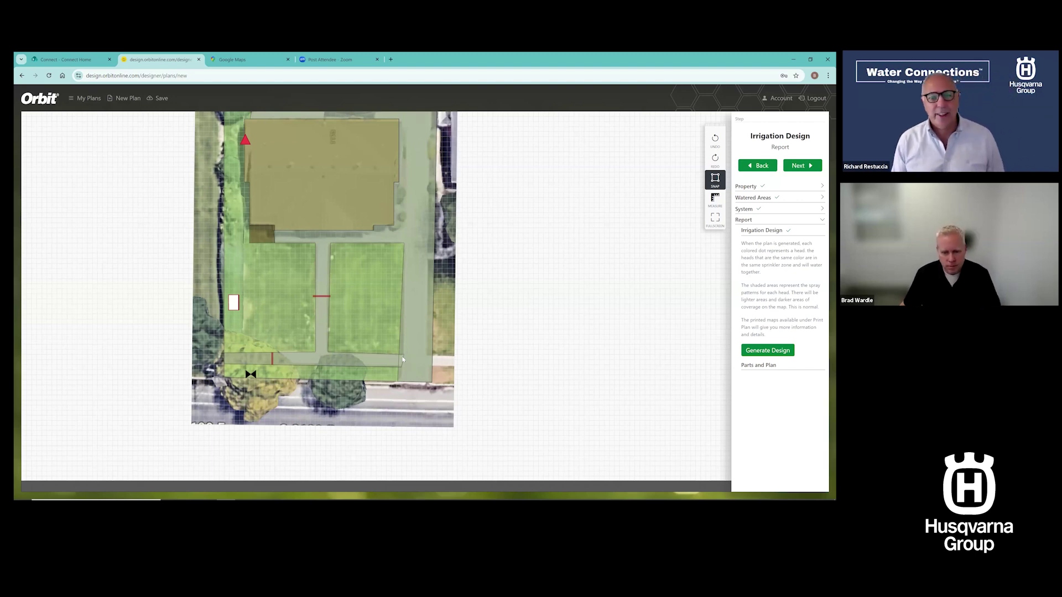
Drag the walkway edge's midpoint handle to add a new bend point
left_click(399, 373)
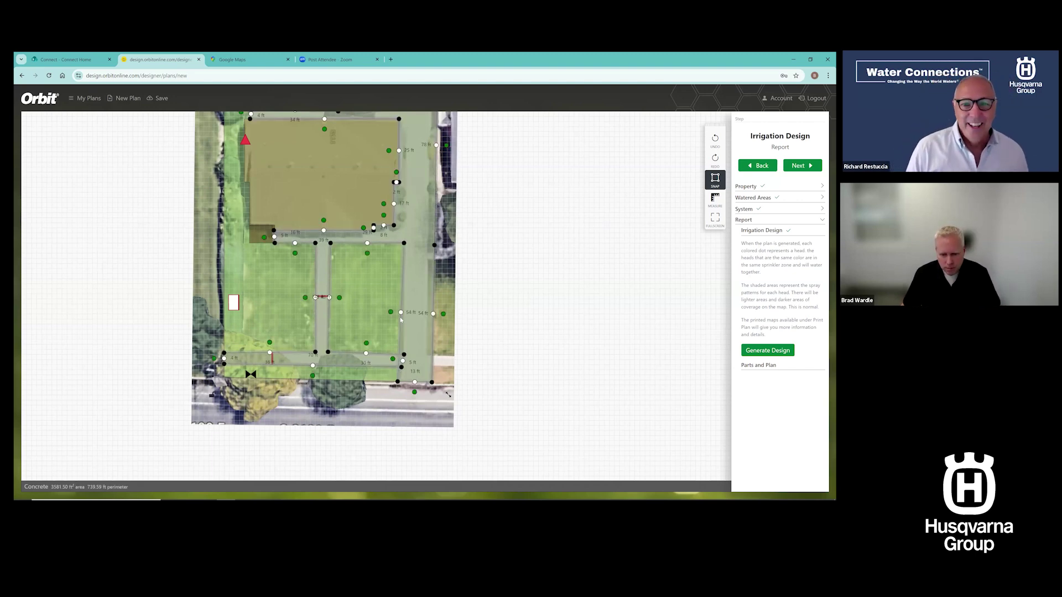
left_click_drag(401, 312, 404, 357)
left_click(520, 352)
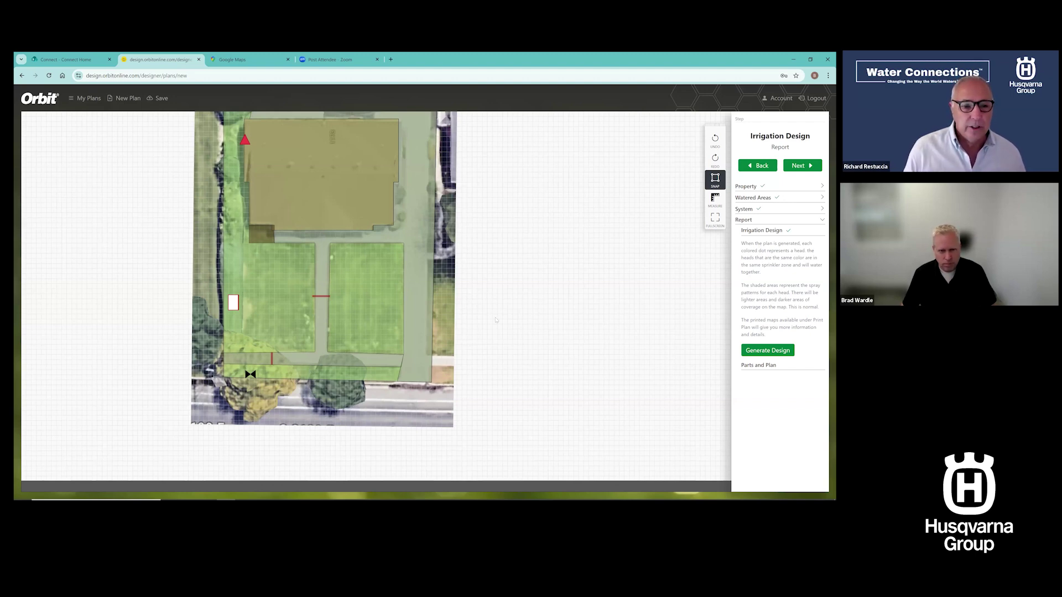
Trim a concrete edge from 27 ft to 26 ft, then generate the irrigation design
left_click_drag(504, 260, 510, 292)
scroll(511, 268, "down", 2)
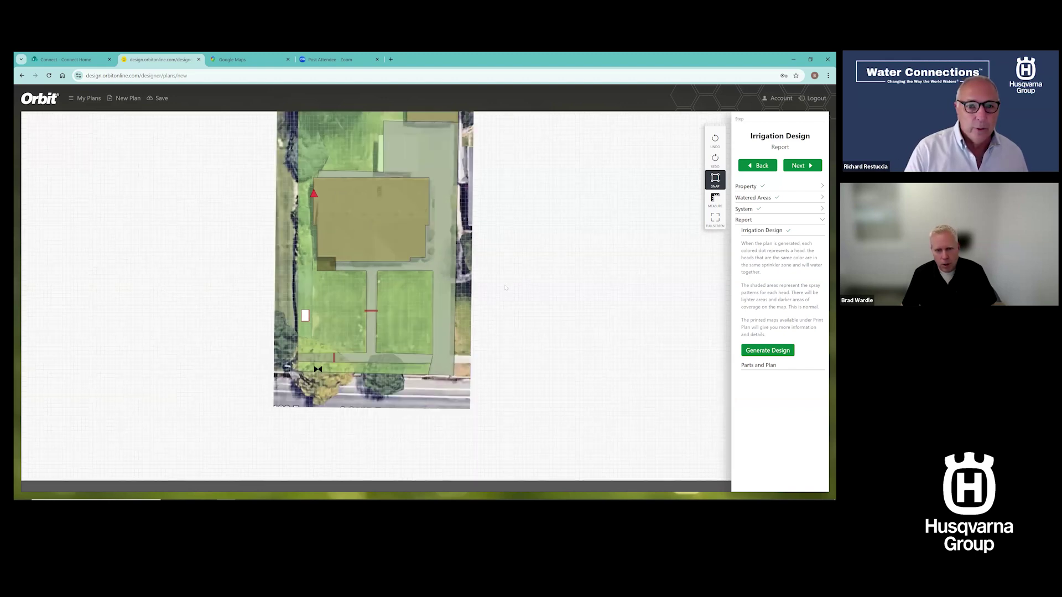
scroll(495, 320, "down", 2)
left_click_drag(521, 302, 506, 353)
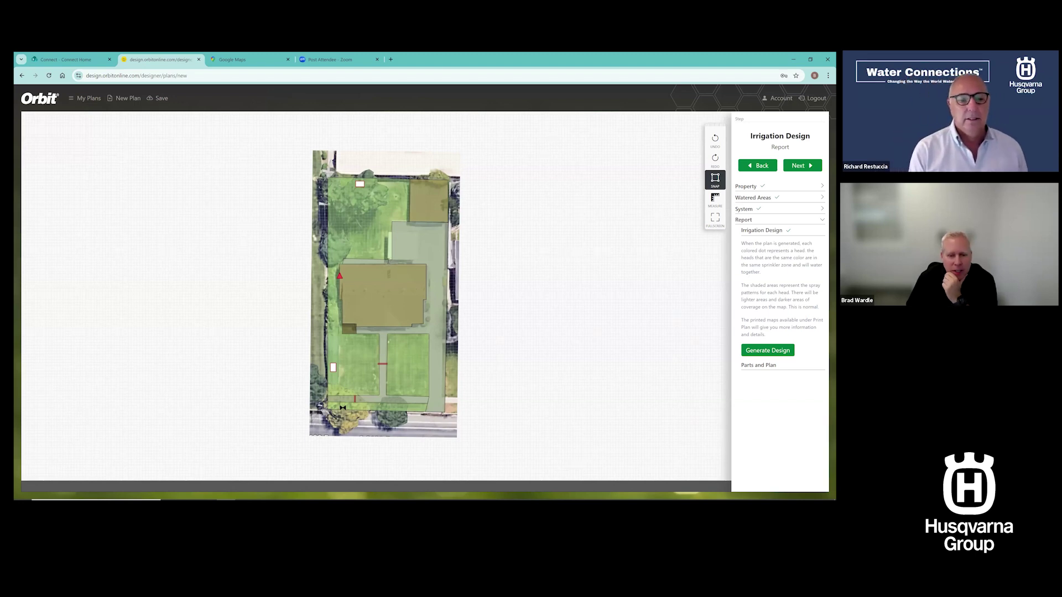
left_click(393, 263)
left_click_drag(392, 260, 394, 261)
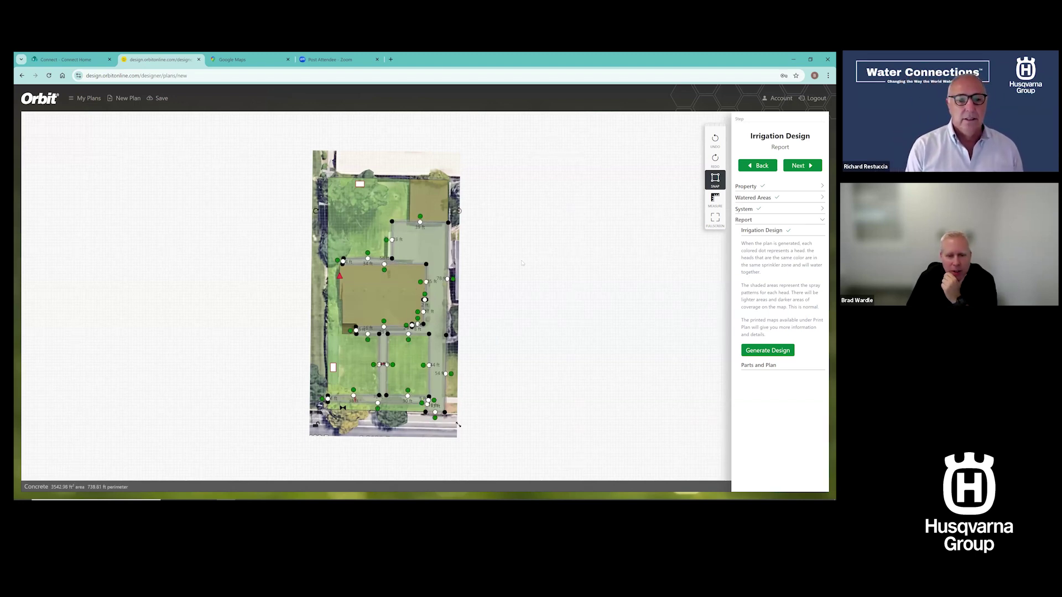
left_click(522, 263)
left_click(780, 348)
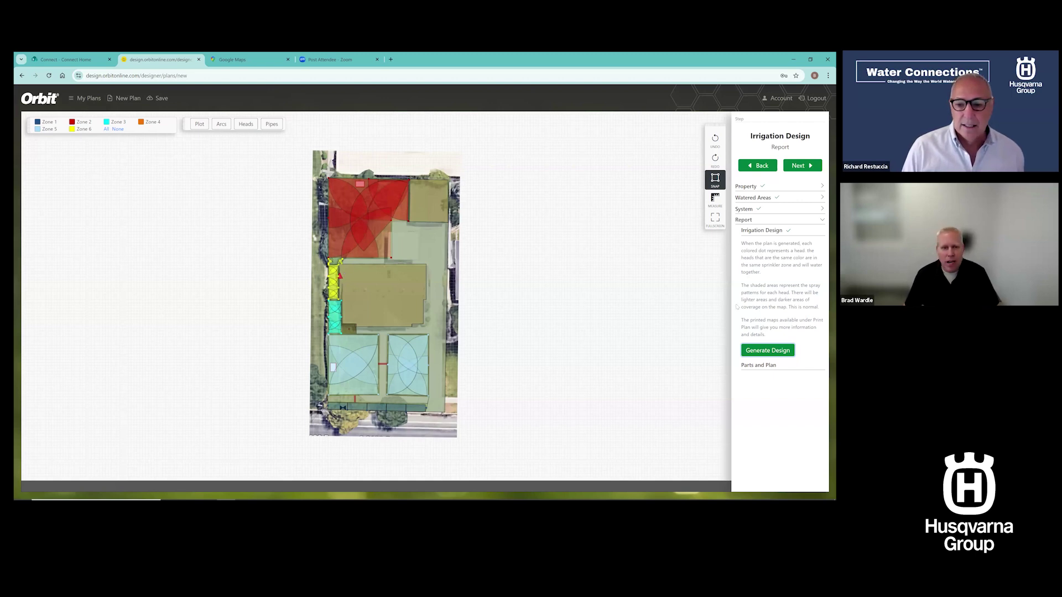
Go to Parts and Plan and review the parts list down to its $2182.78 total
left_click(763, 366)
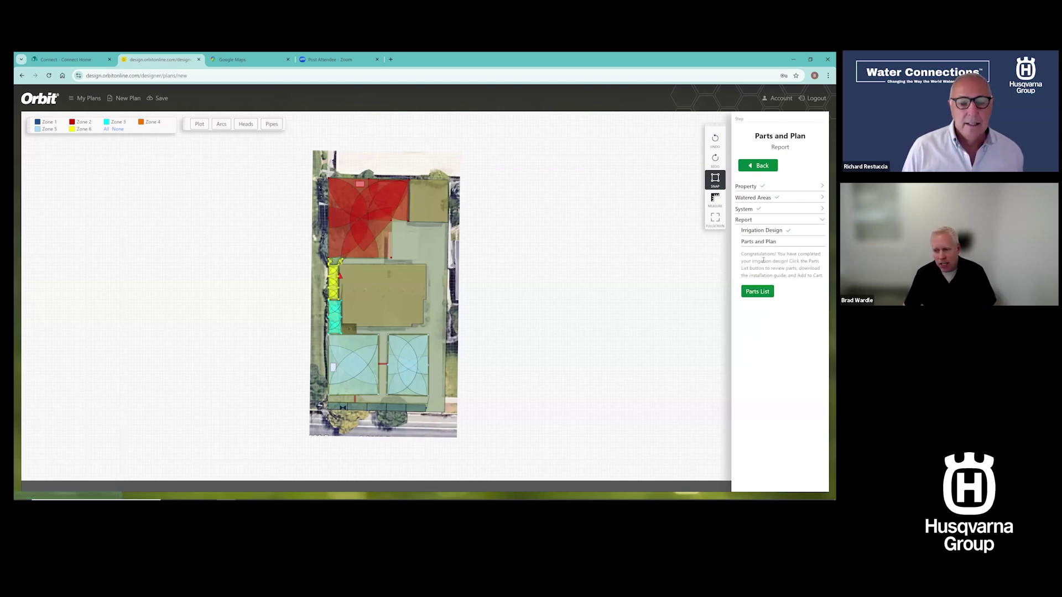
left_click(755, 294)
scroll(624, 276, "down", 5)
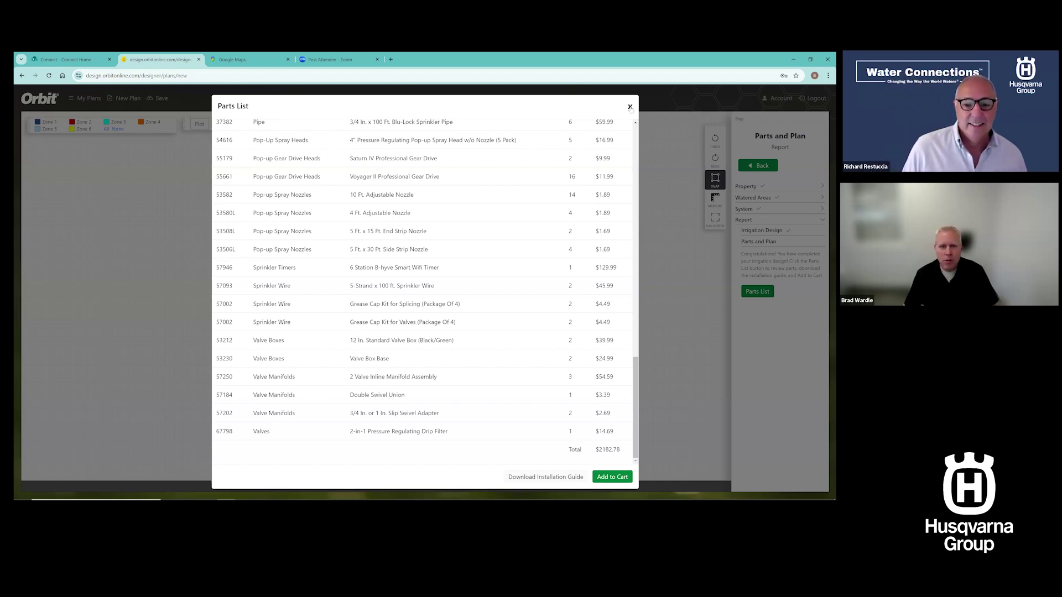
left_click(630, 108)
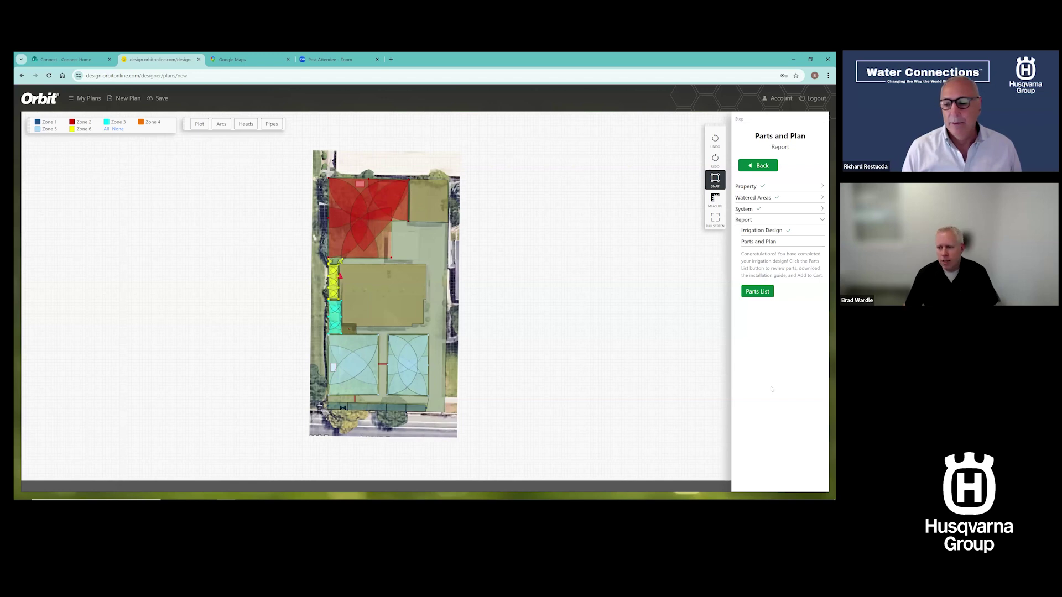
Show the plan's pipe layout, close the parts list, and switch to another window
left_click(271, 124)
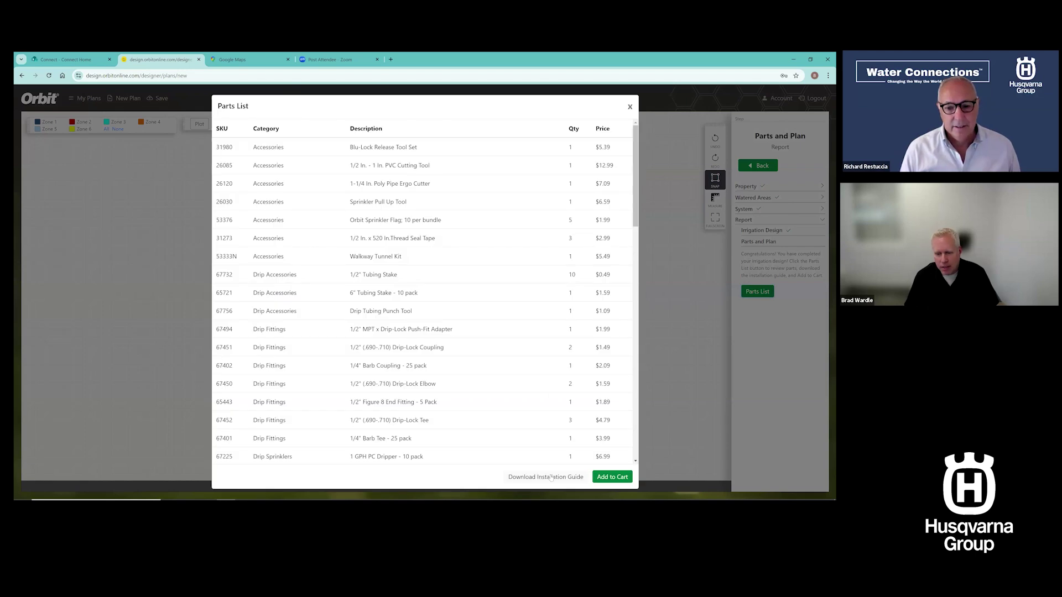
scroll(622, 438, "down", 15)
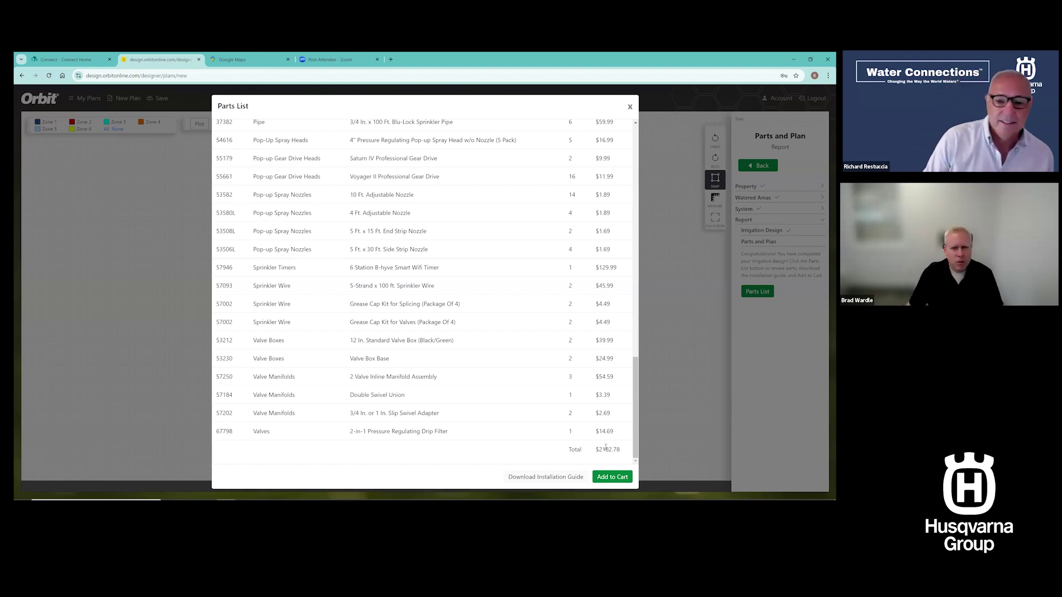
left_click(631, 107)
left_click(628, 105)
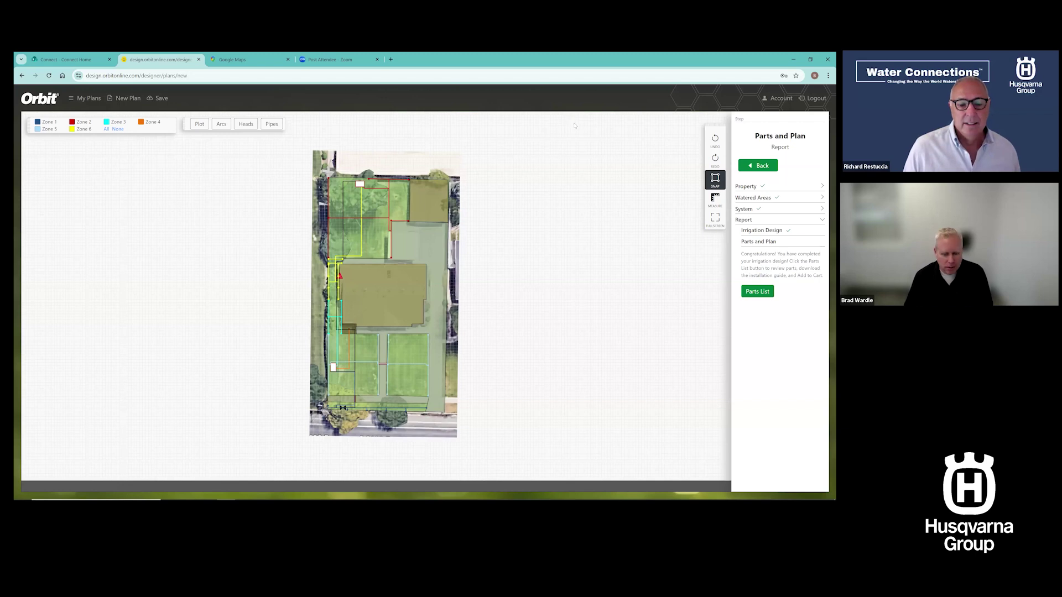
key("alt+Tab")
key("Tab")
key("Tab")
key("Tab")
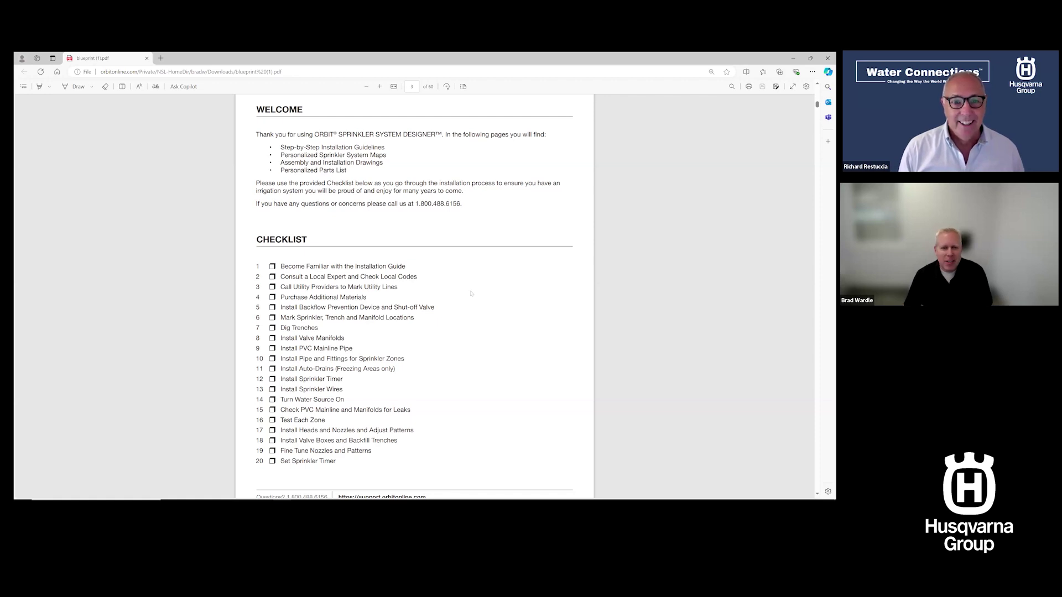
key("alt+Tab")
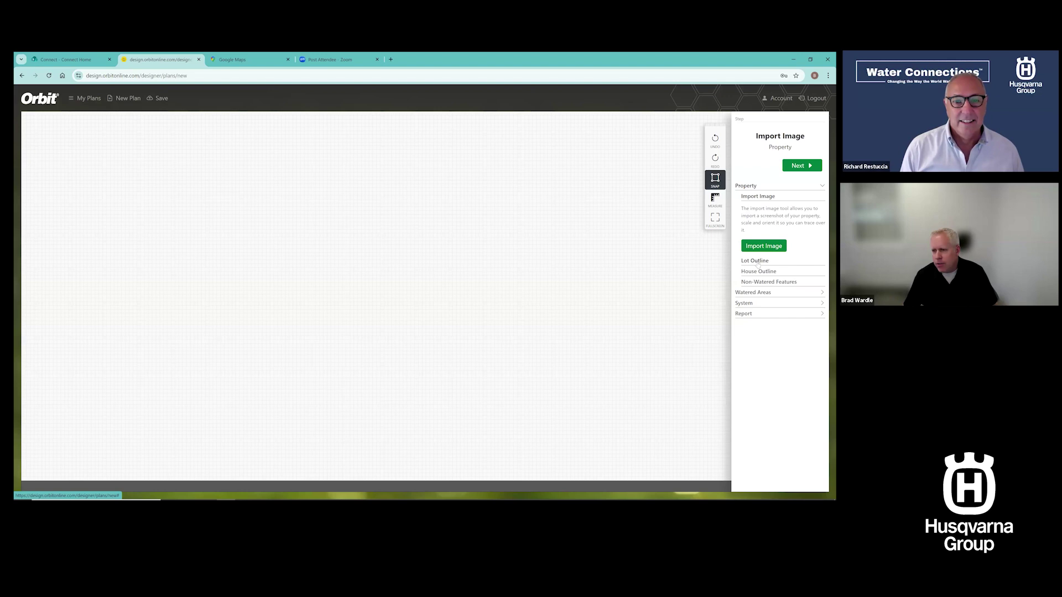
Place a rectangular lot and drag its edges to about 70 × 35 ft (≈2482 ft²)
left_click(756, 261)
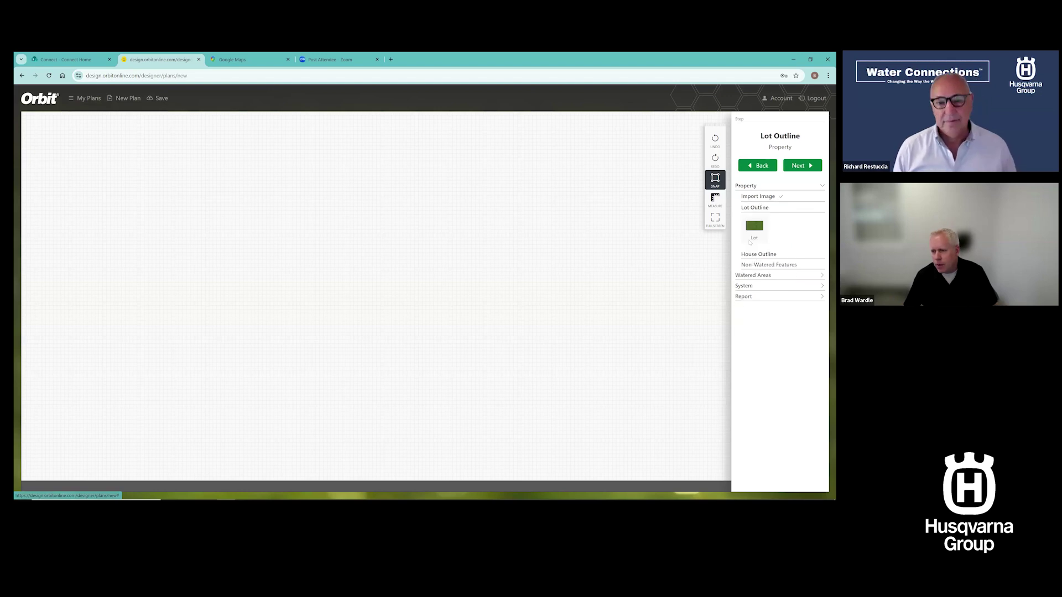
left_click(715, 160)
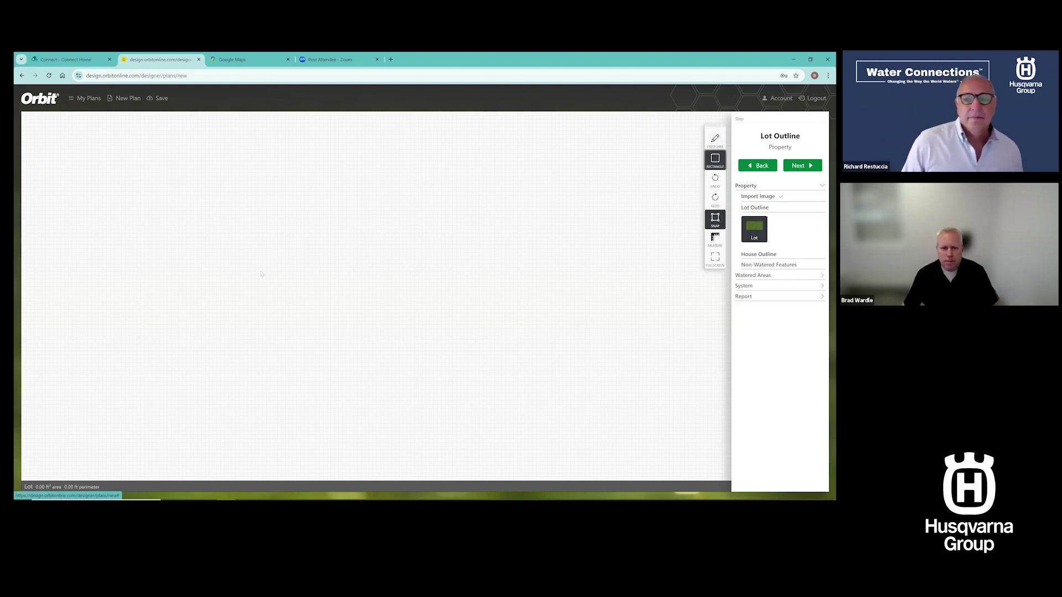
left_click(303, 232)
left_click_drag(430, 425, 428, 360)
left_click_drag(427, 317, 427, 301)
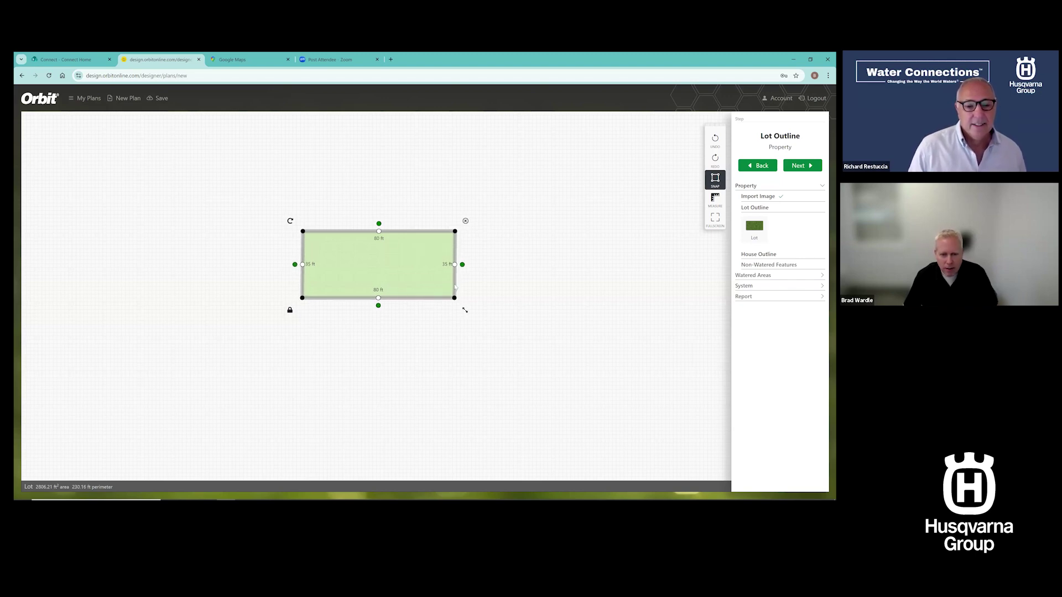
left_click_drag(448, 287, 437, 290)
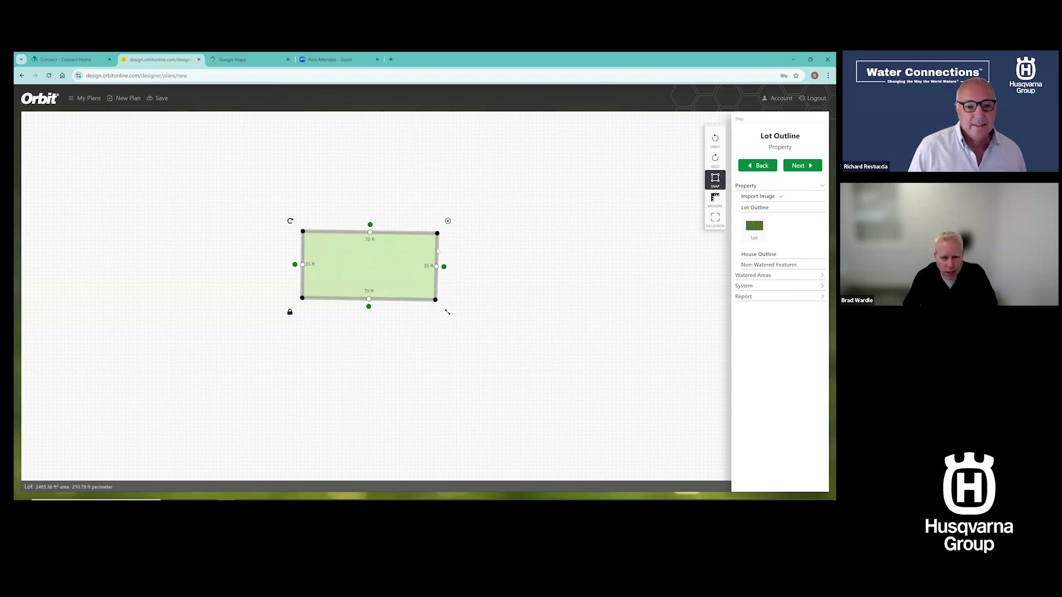
scroll(438, 250, "up", 5)
left_click_drag(437, 212, 437, 206)
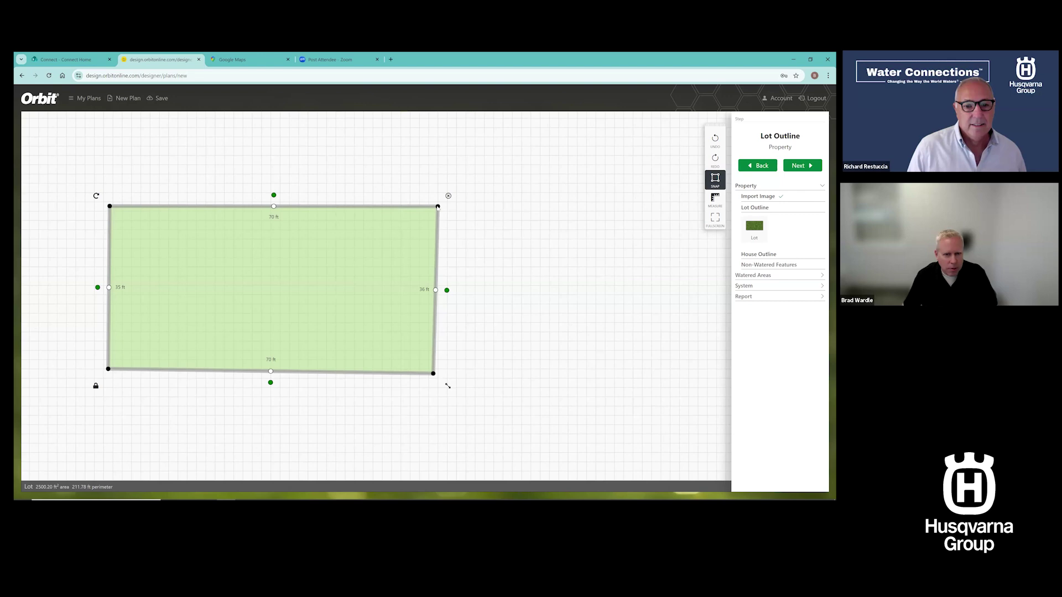
left_click_drag(434, 375, 438, 369)
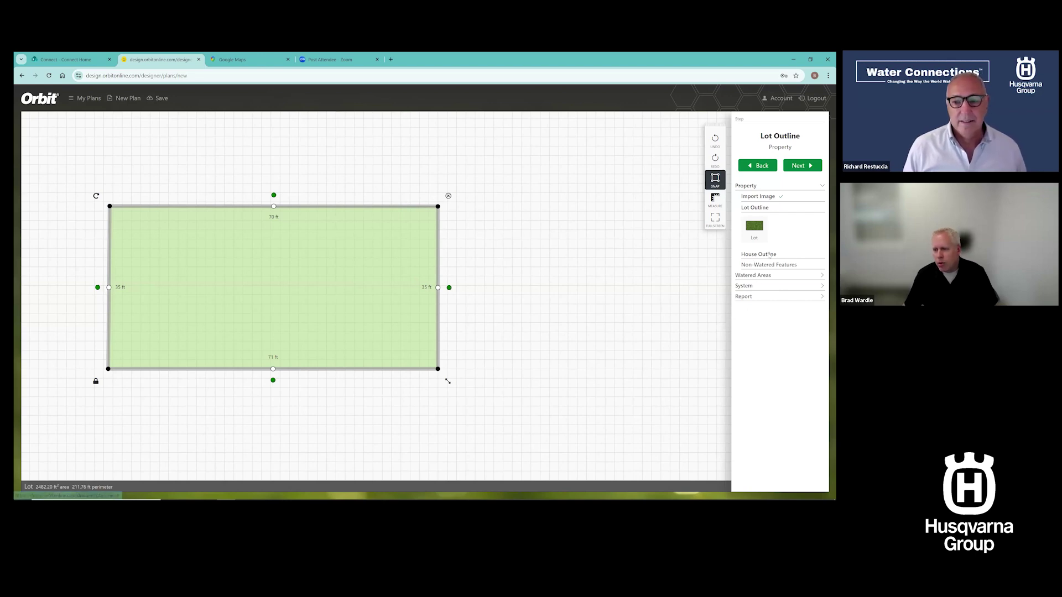
Confirm the lot and skip the house and feature steps to System Features
left_click(769, 255)
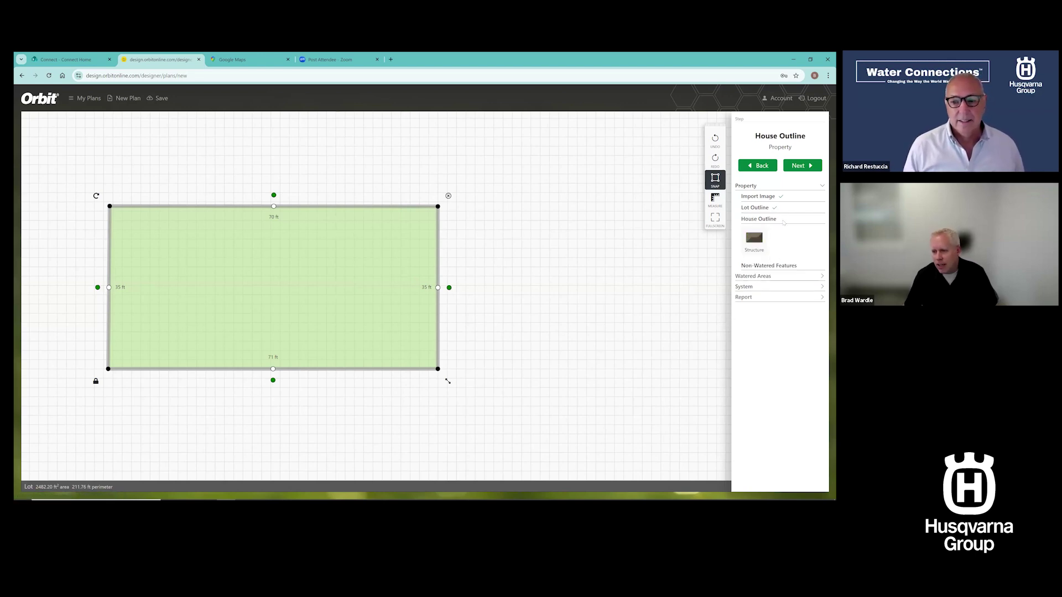
left_click(799, 166)
left_click(799, 166)
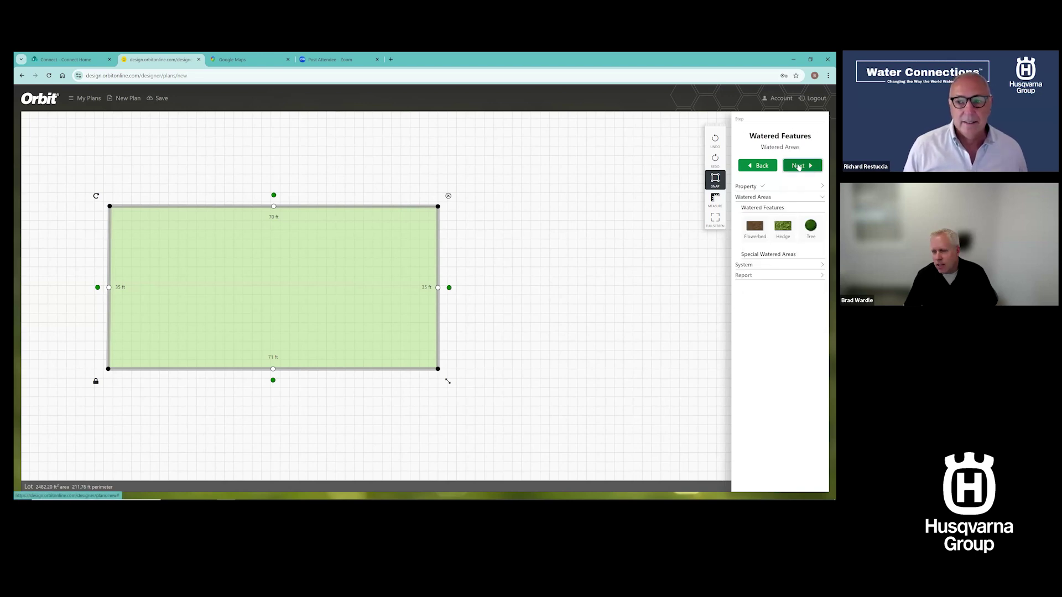
left_click(799, 166)
left_click(799, 166)
Place the water connection at the lot's lower-right corner and the timer on its right edge
left_click(755, 285)
left_click_drag(458, 349, 418, 350)
left_click(418, 344)
left_click(782, 290)
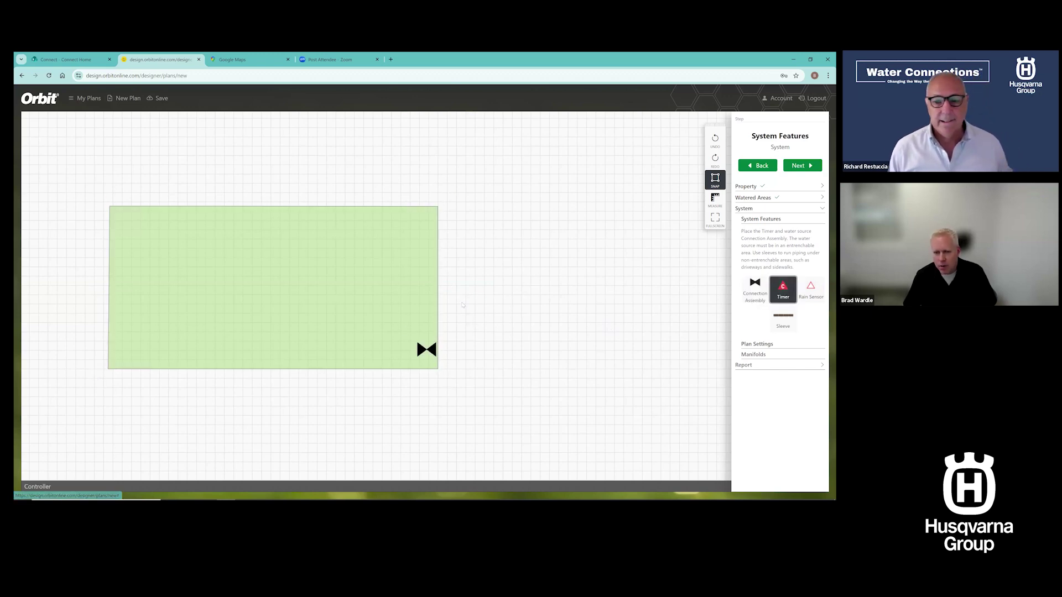
left_click(435, 320)
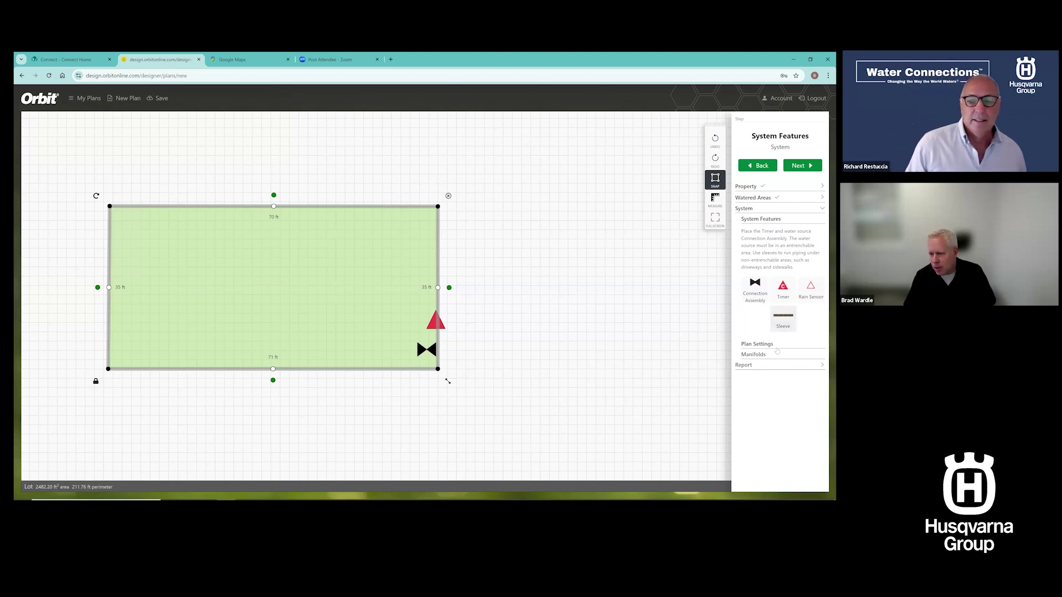
Save plan settings with a 3/4" PVC service pipe and 70 psi static pressure
left_click(757, 344)
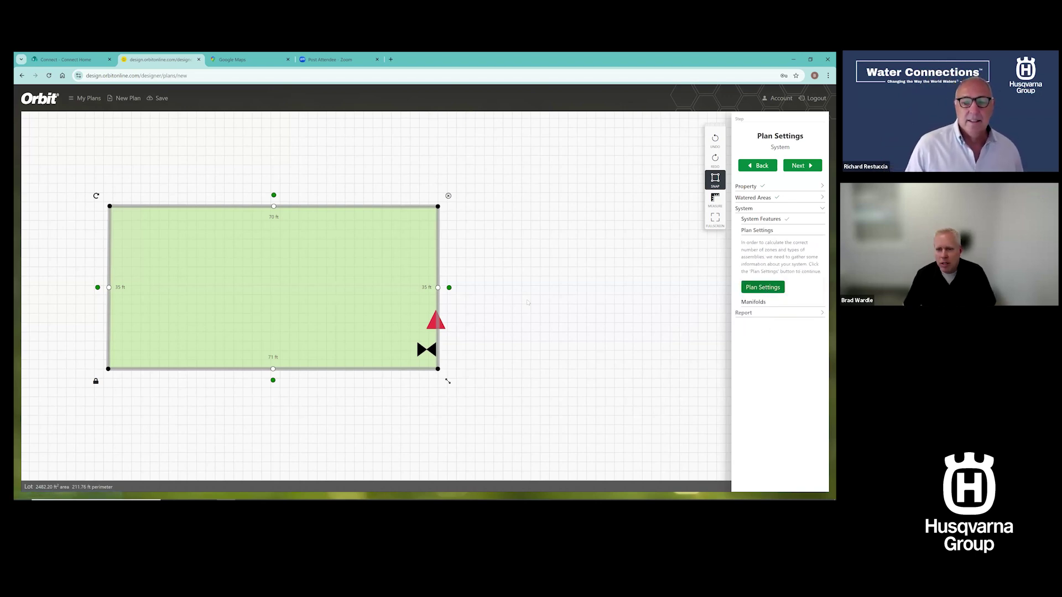
left_click(763, 287)
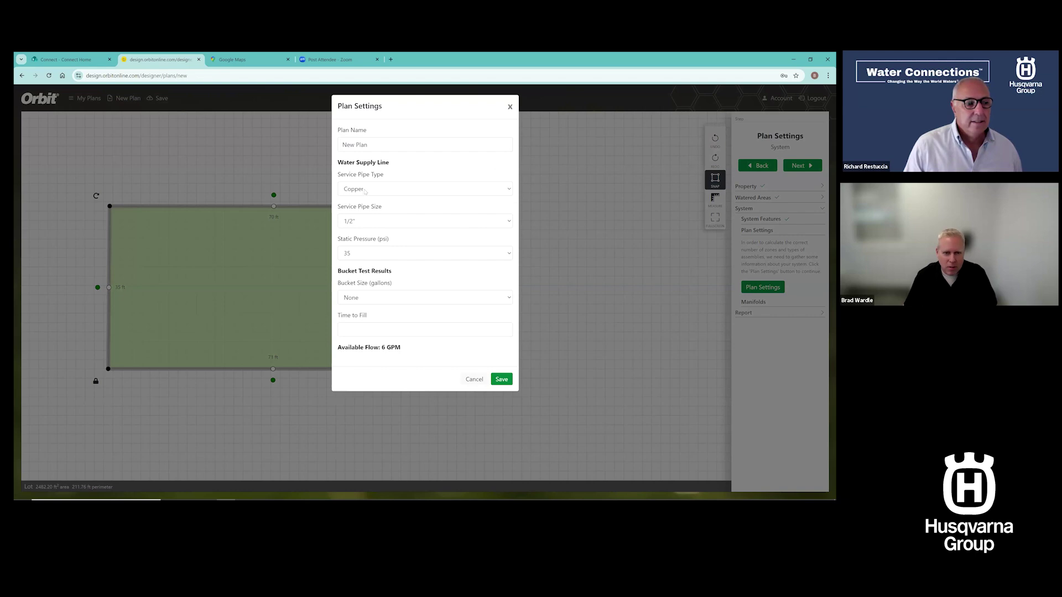
left_click(370, 191)
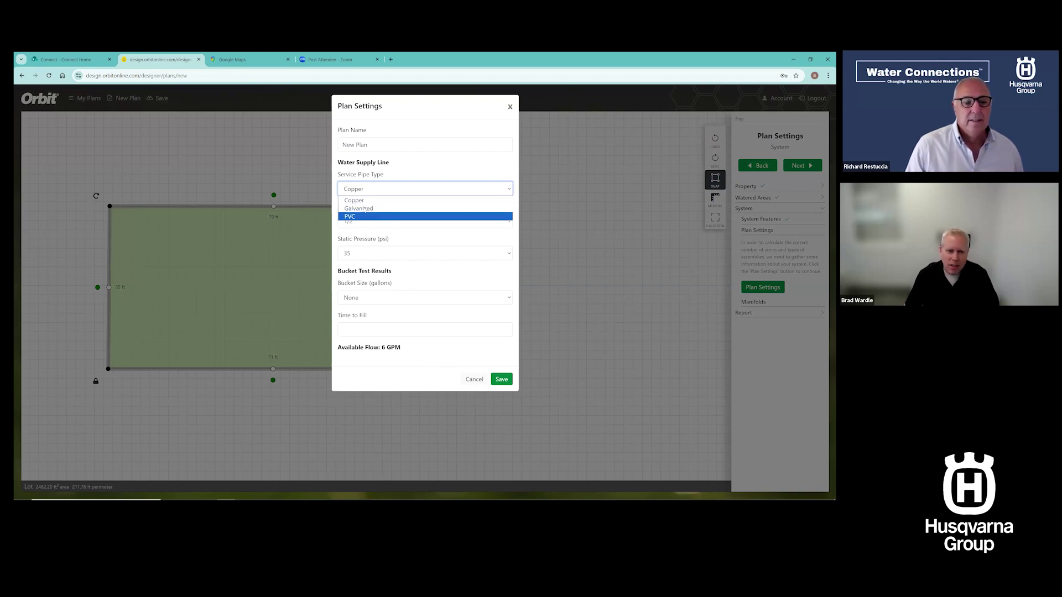
left_click(356, 215)
left_click(363, 222)
left_click(364, 241)
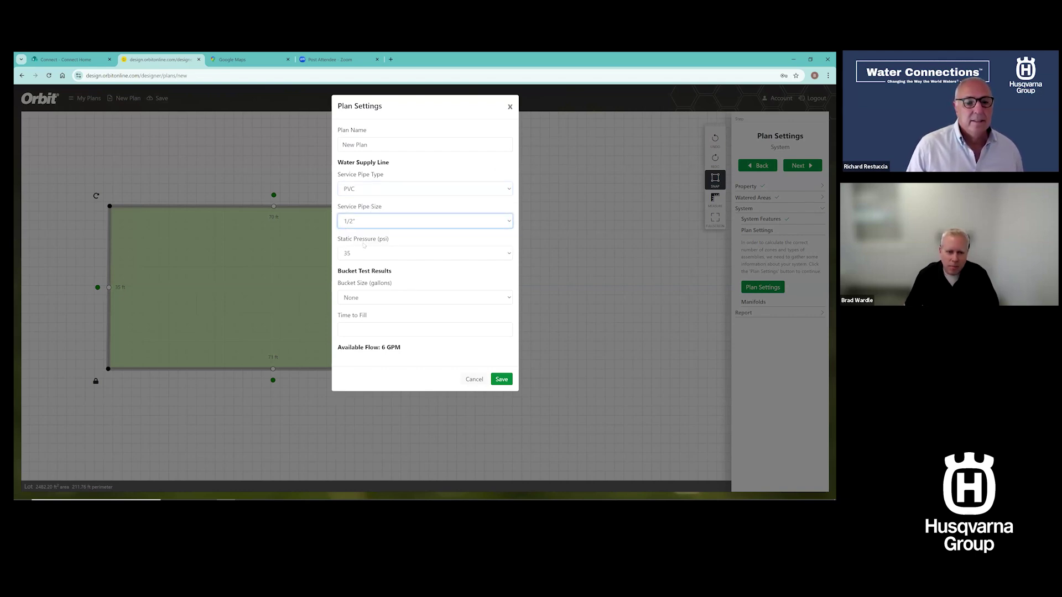
left_click(370, 255)
left_click(369, 322)
left_click(501, 379)
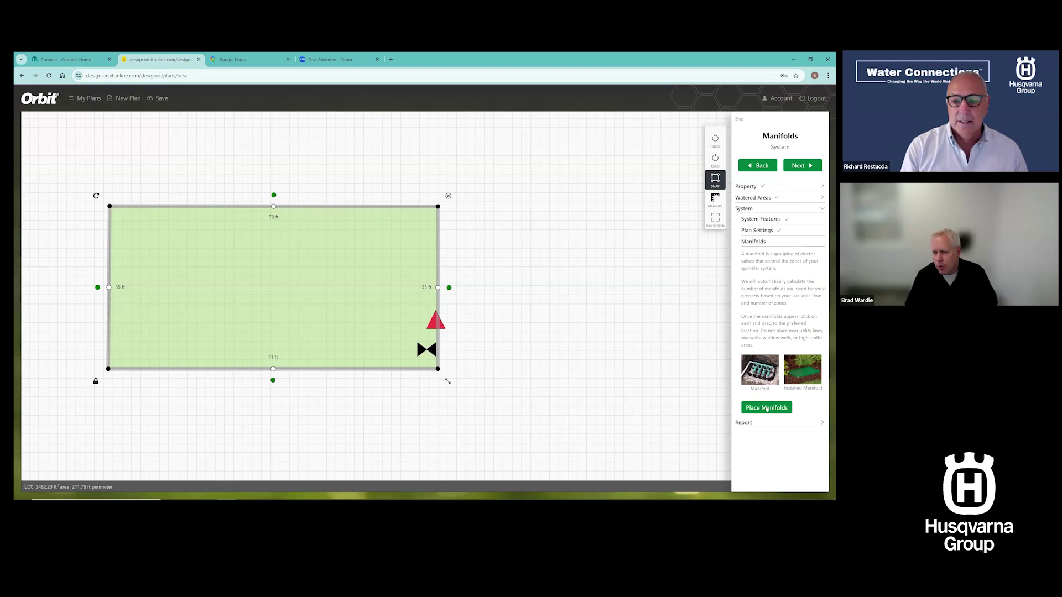
Place the manifold, generate the small lot's irrigation design, and continue to Parts and Plan
left_click(766, 408)
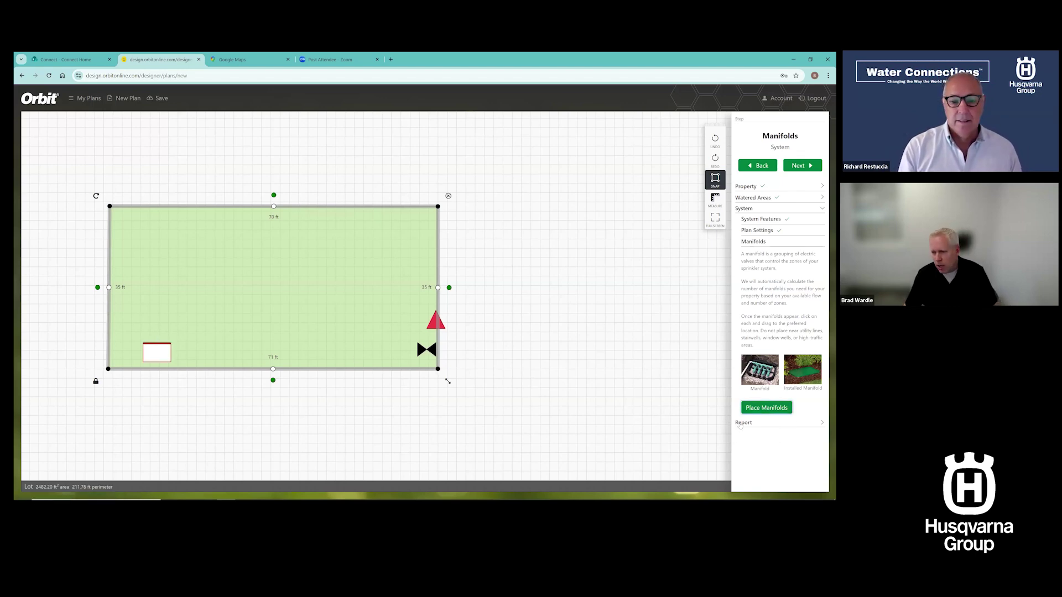
left_click(744, 423)
left_click(767, 349)
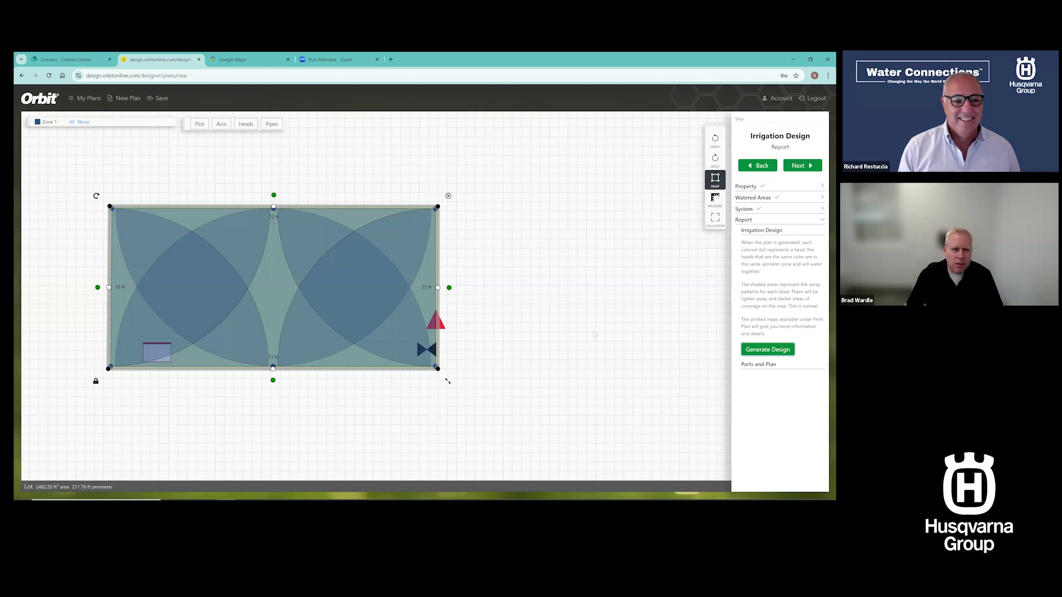
left_click(756, 349)
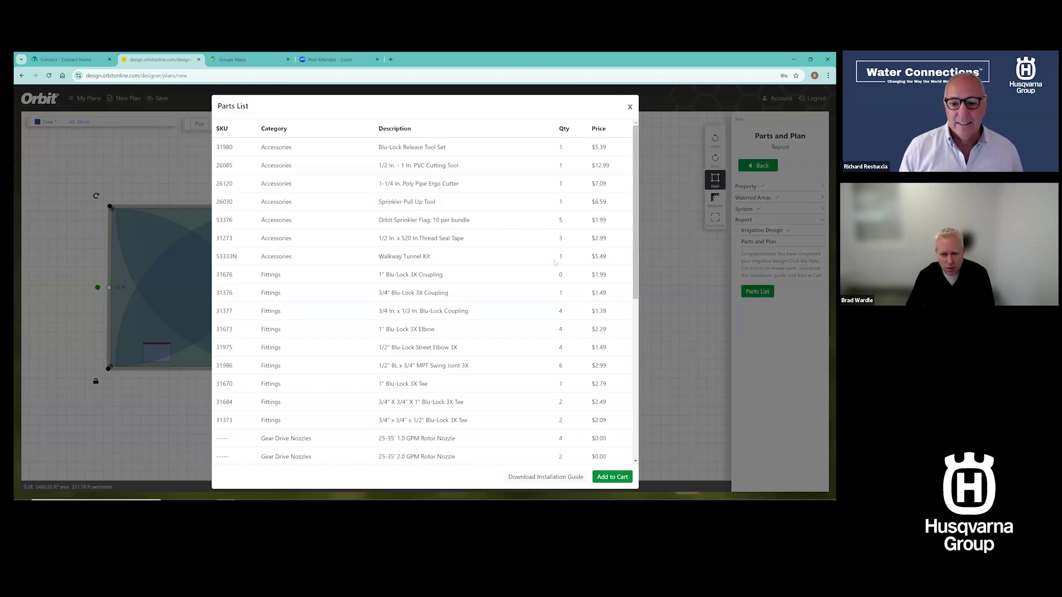
Check the parts list's $697.70 total, close it, and show the pipe layout
scroll(555, 263, "down", 6)
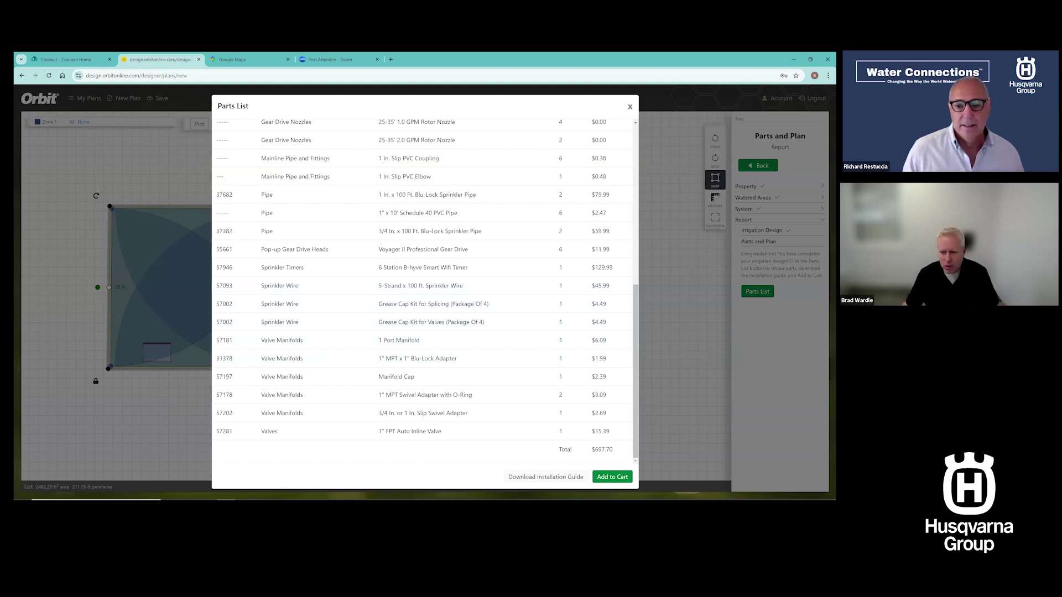
left_click_drag(612, 451, 588, 455)
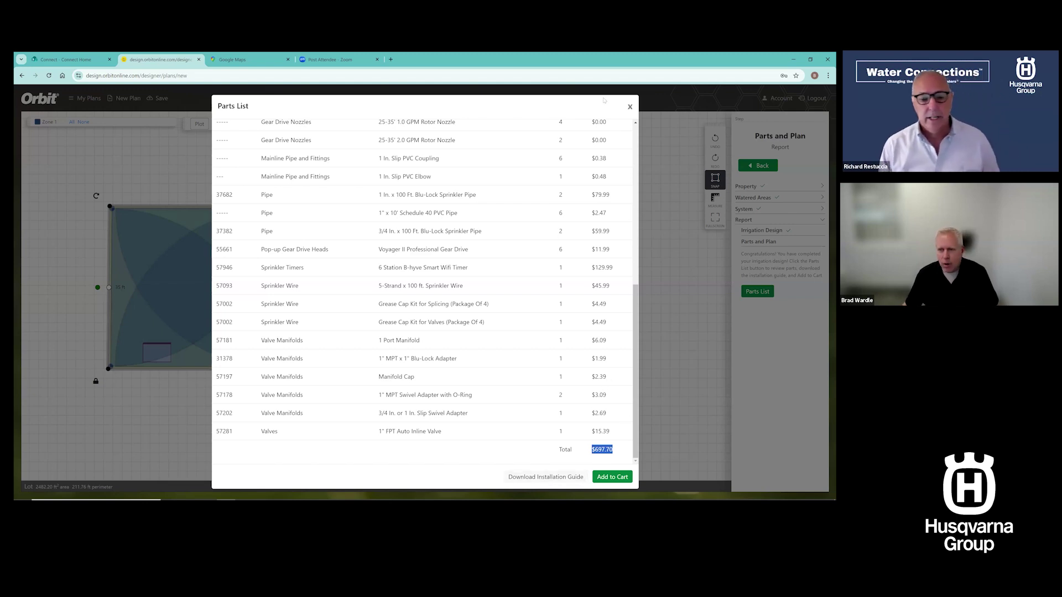
key("Escape")
left_click(272, 124)
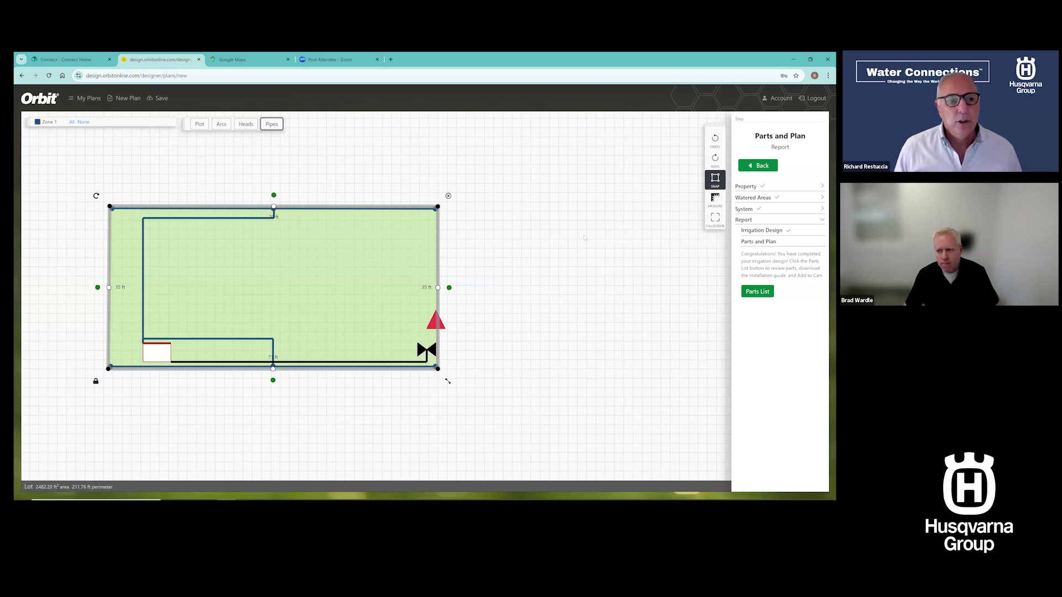
Show the spray arcs, then go back through Watered Areas to Special Watered Areas
left_click(221, 124)
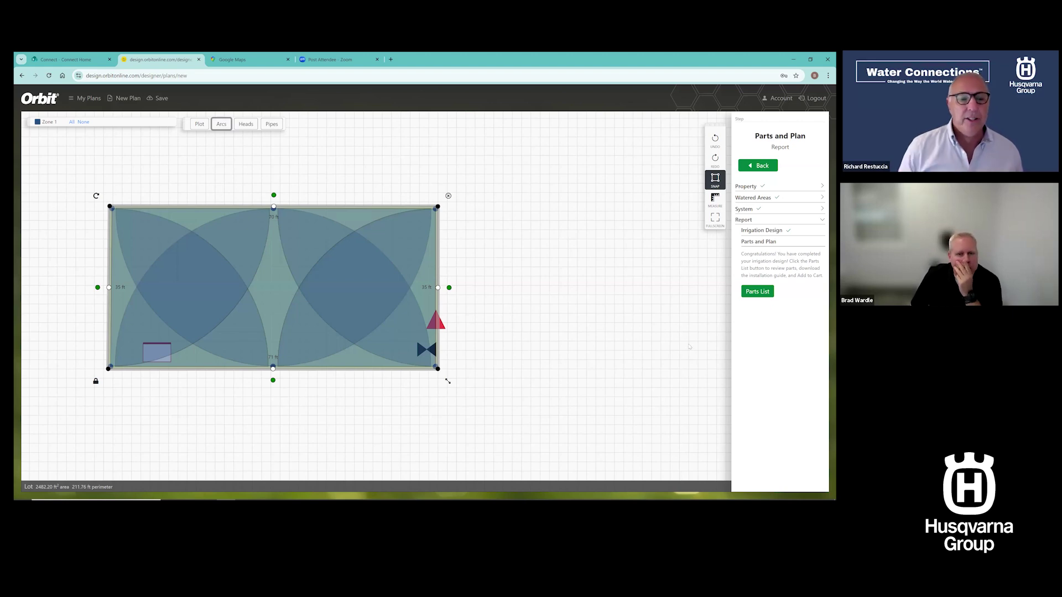
left_click(761, 198)
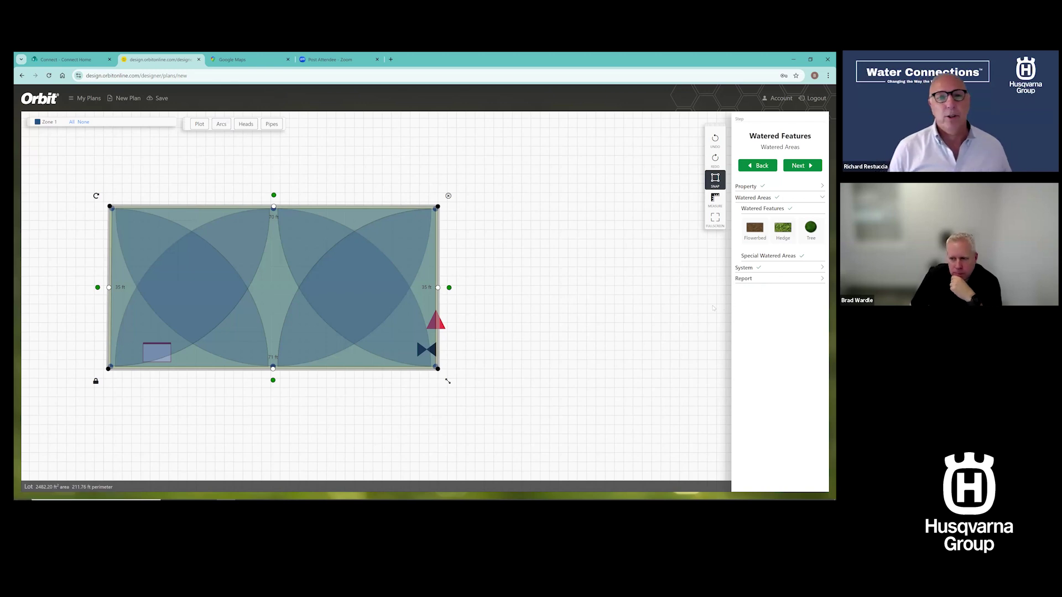
left_click(693, 285)
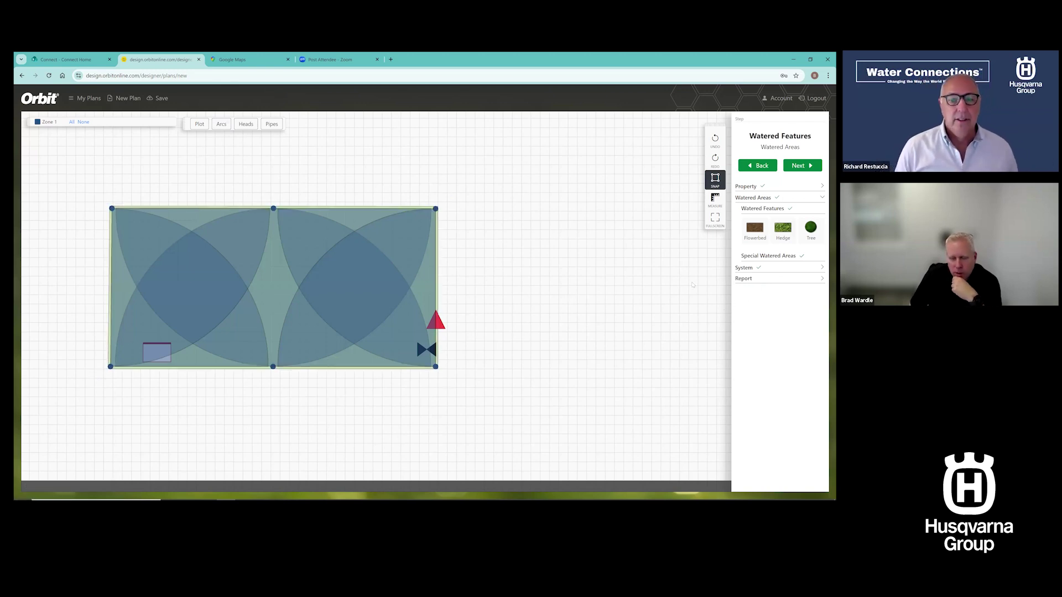
left_click(793, 257)
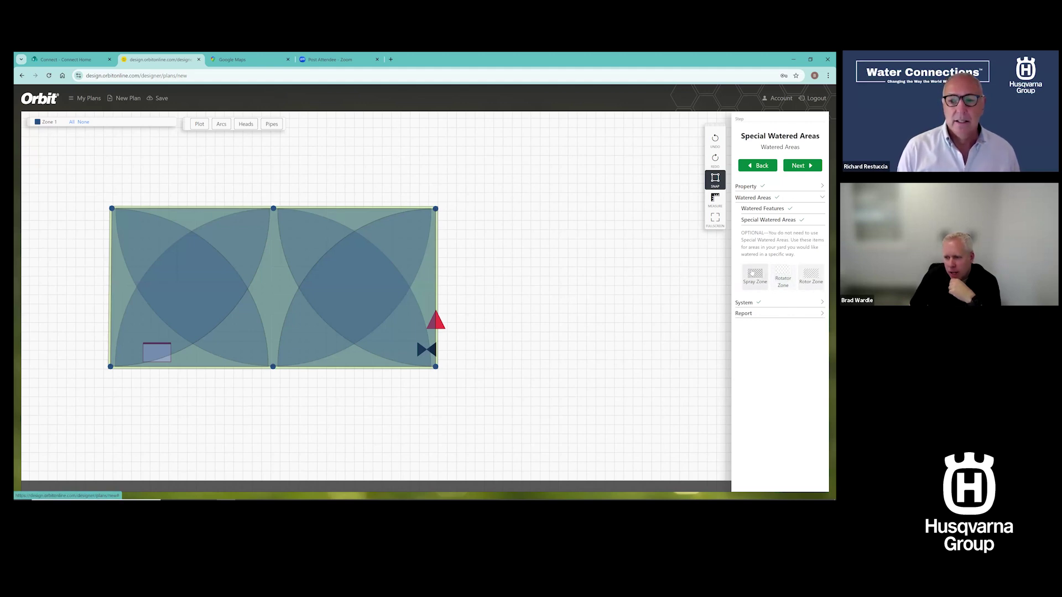
scroll(387, 233, "down", 1)
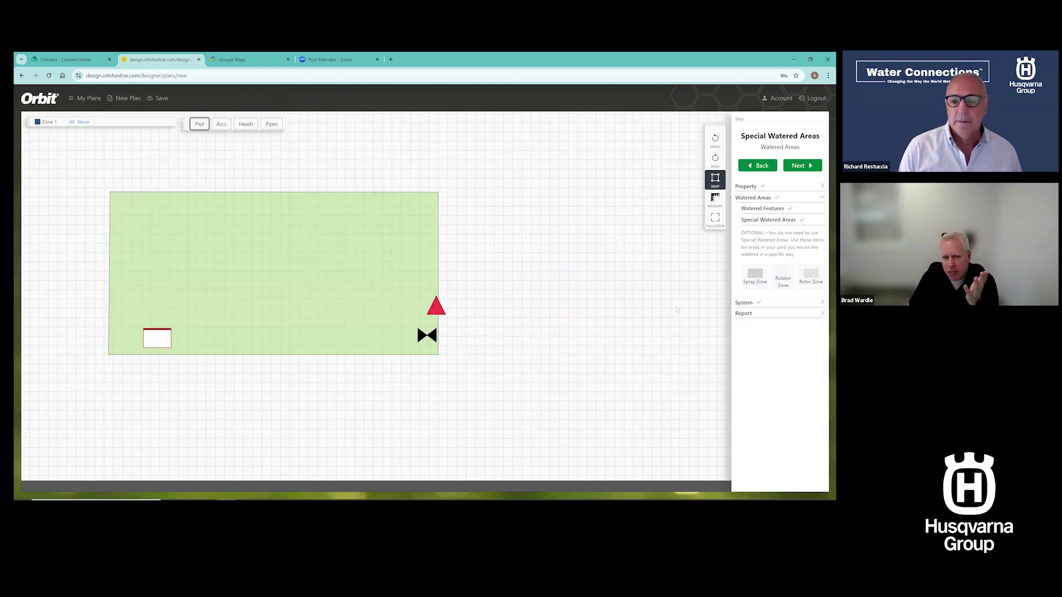
Draw a spray zone over the lot's four corners and regenerate the design
left_click(756, 278)
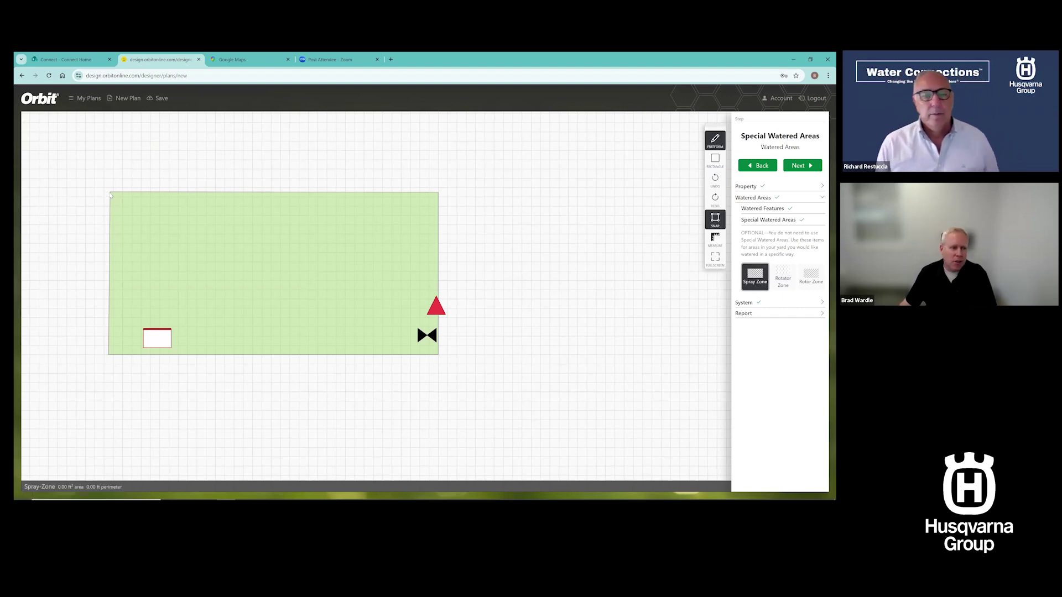
left_click(110, 193)
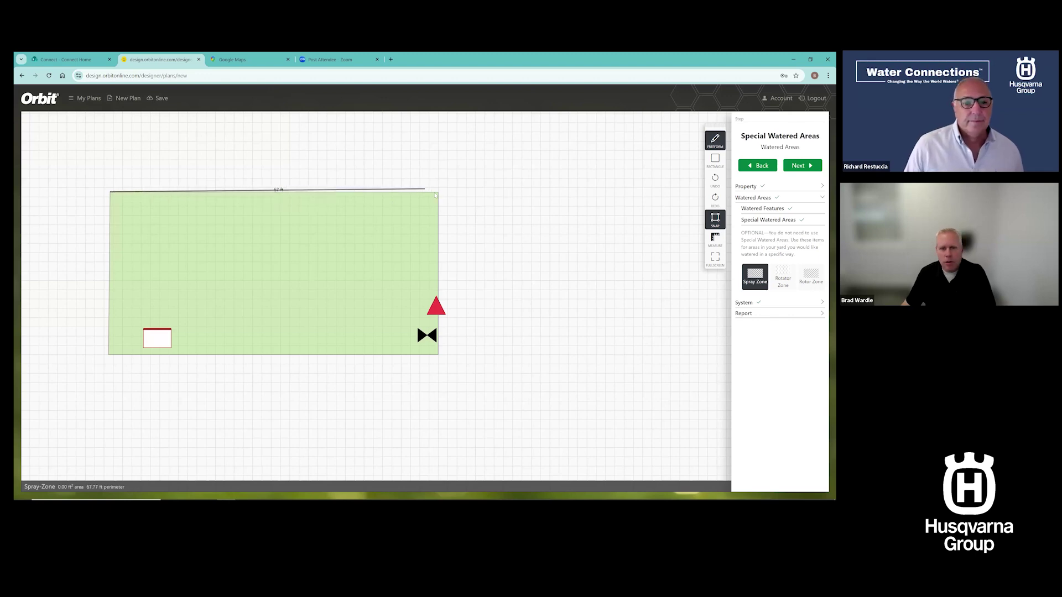
left_click(438, 192)
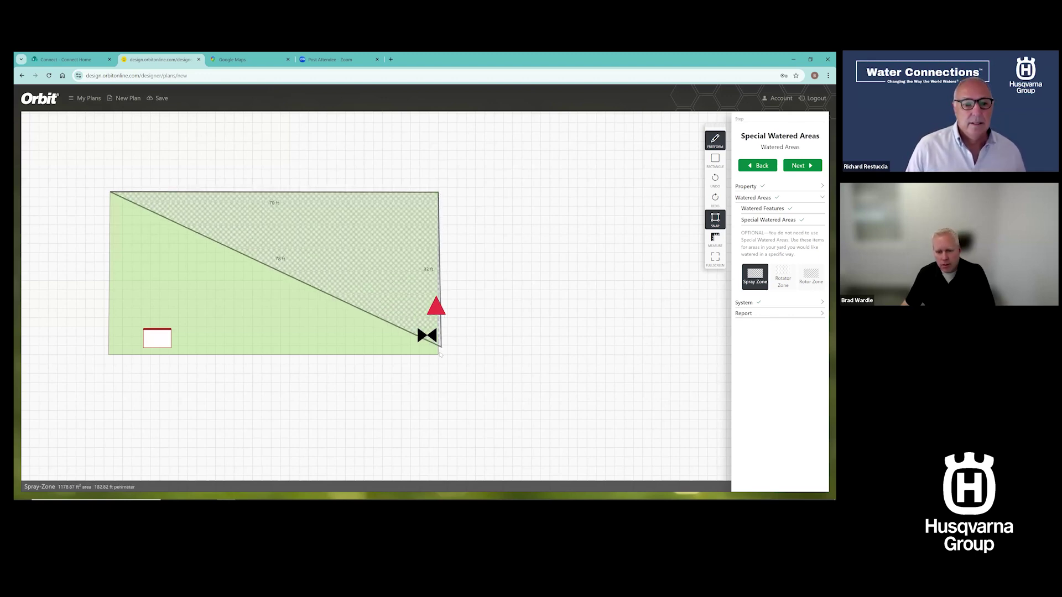
left_click(438, 355)
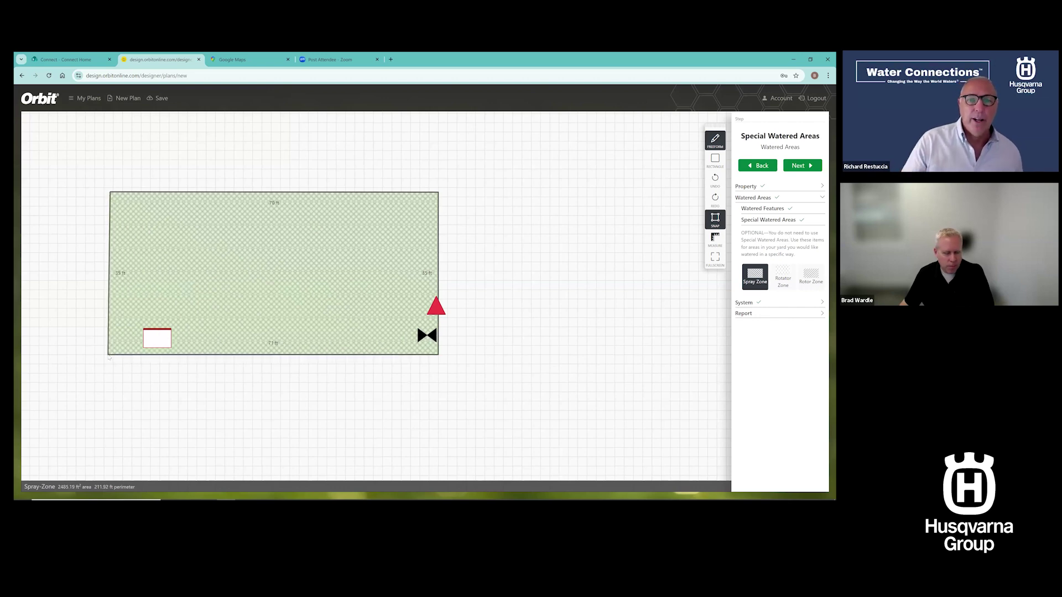
double_click(109, 354)
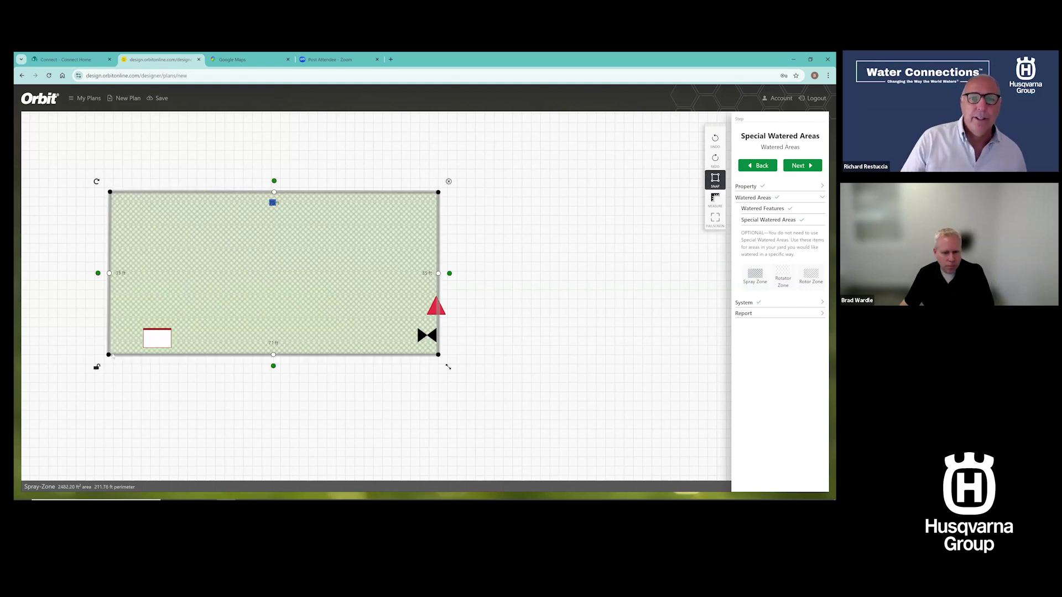
left_click(747, 314)
left_click(767, 350)
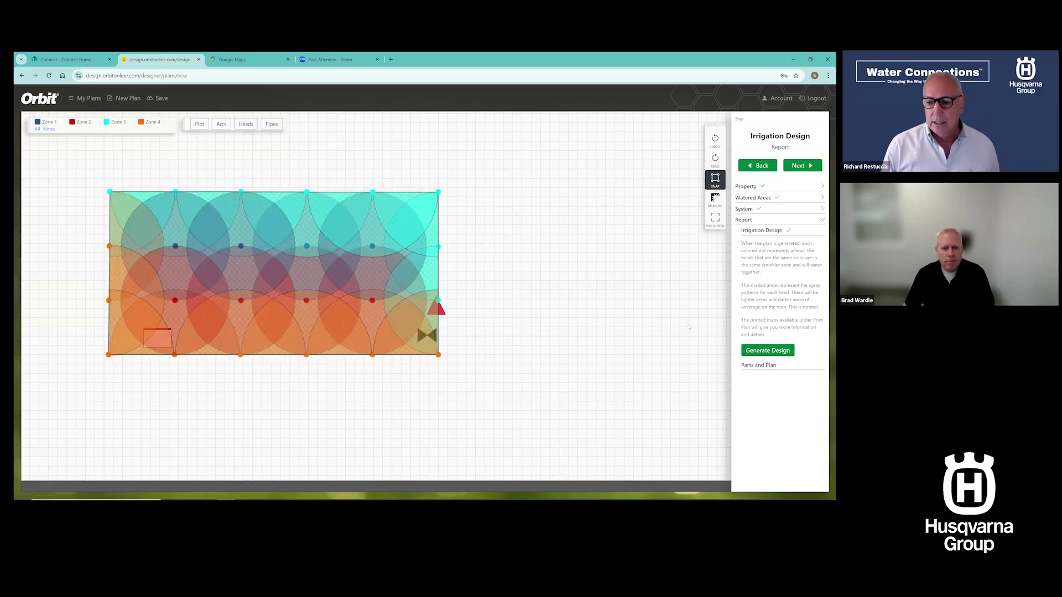
Open the Parts and Plan parts list, check its $1153.83 total, and close it
left_click(755, 366)
left_click(758, 293)
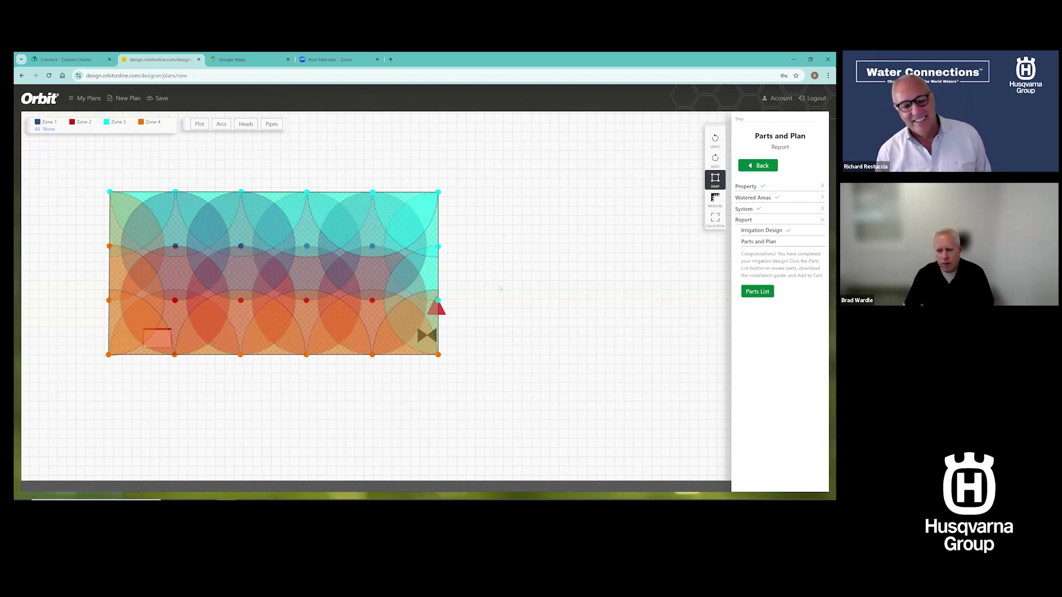
scroll(560, 439, "down", 5)
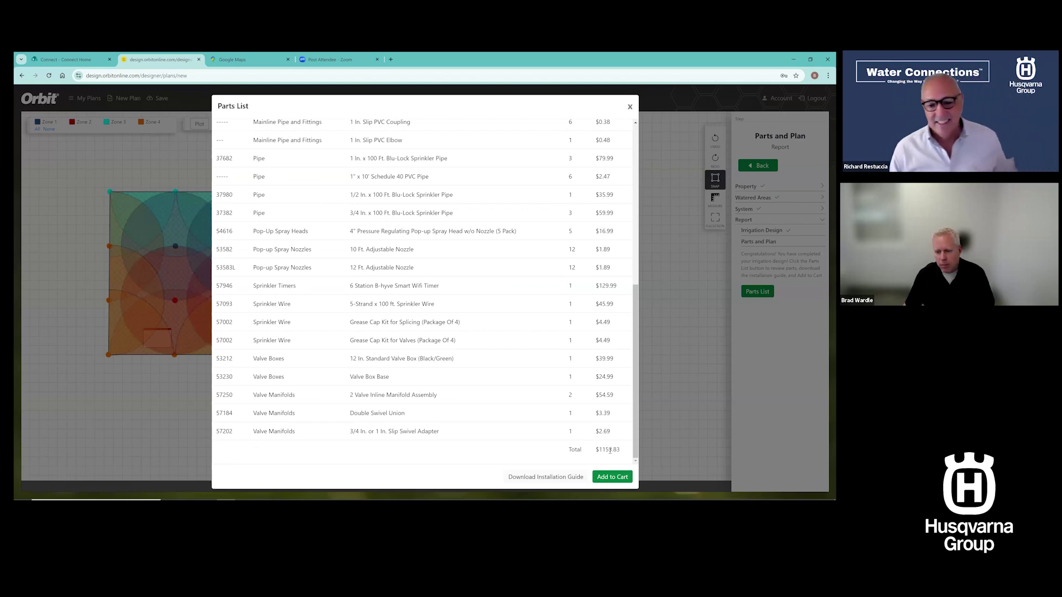
left_click(630, 107)
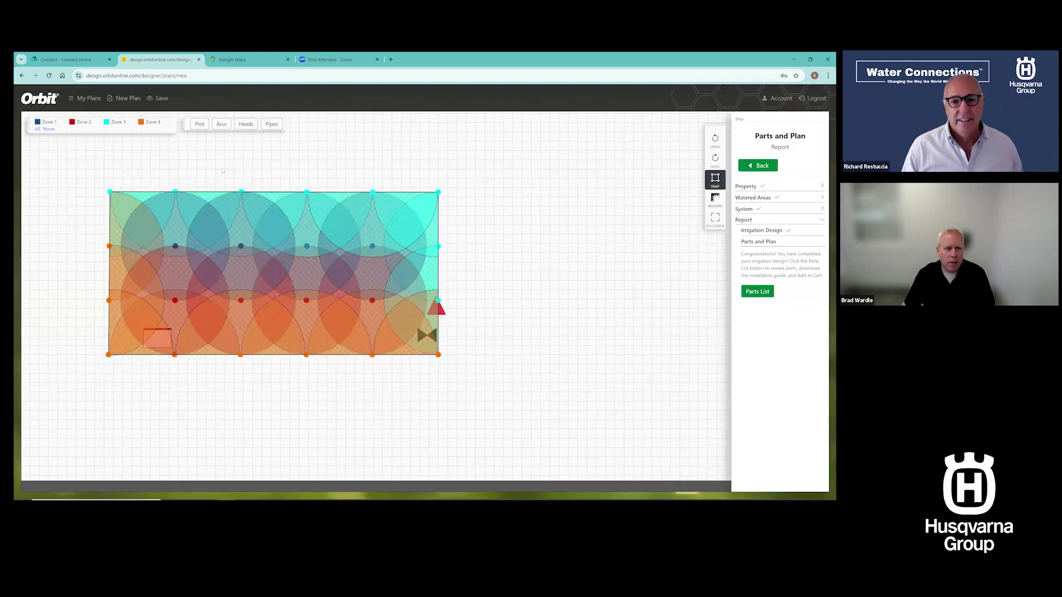
Switch to the Pipes view, hide all zones, and show only Zone 1
left_click(243, 125)
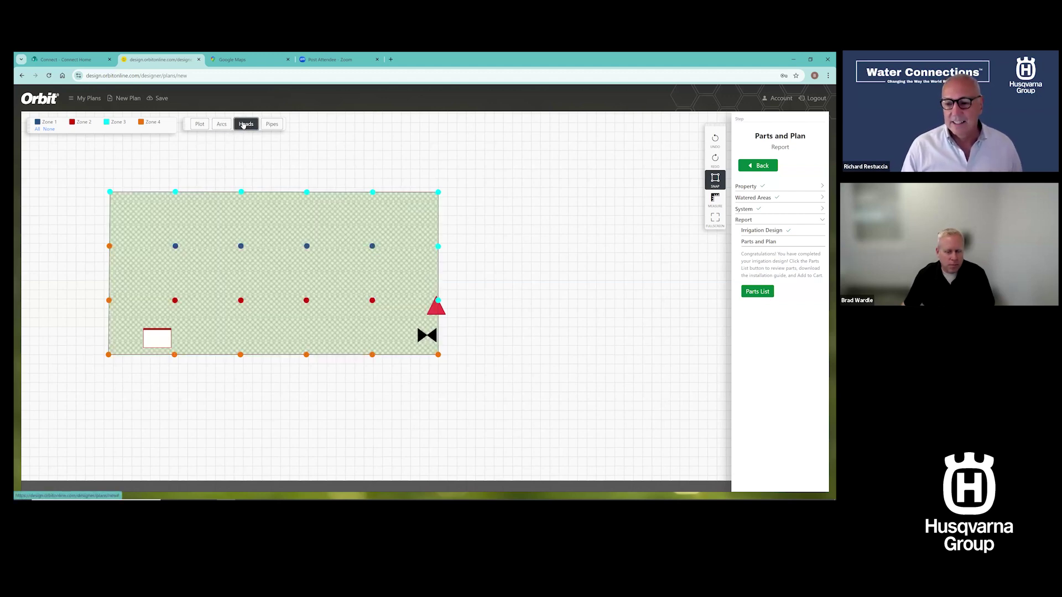
left_click(272, 124)
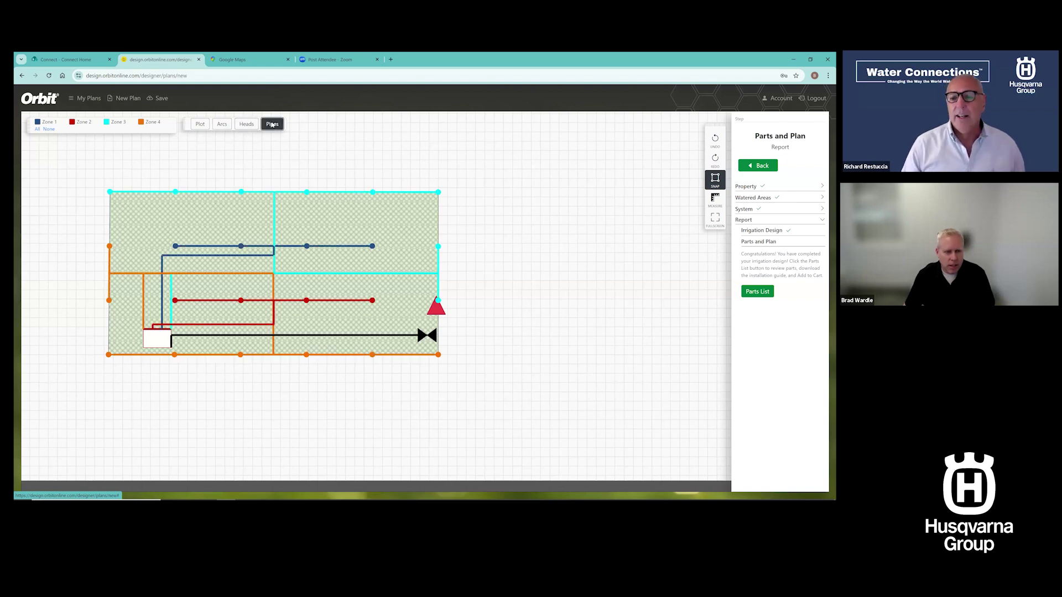
left_click(49, 129)
left_click(38, 123)
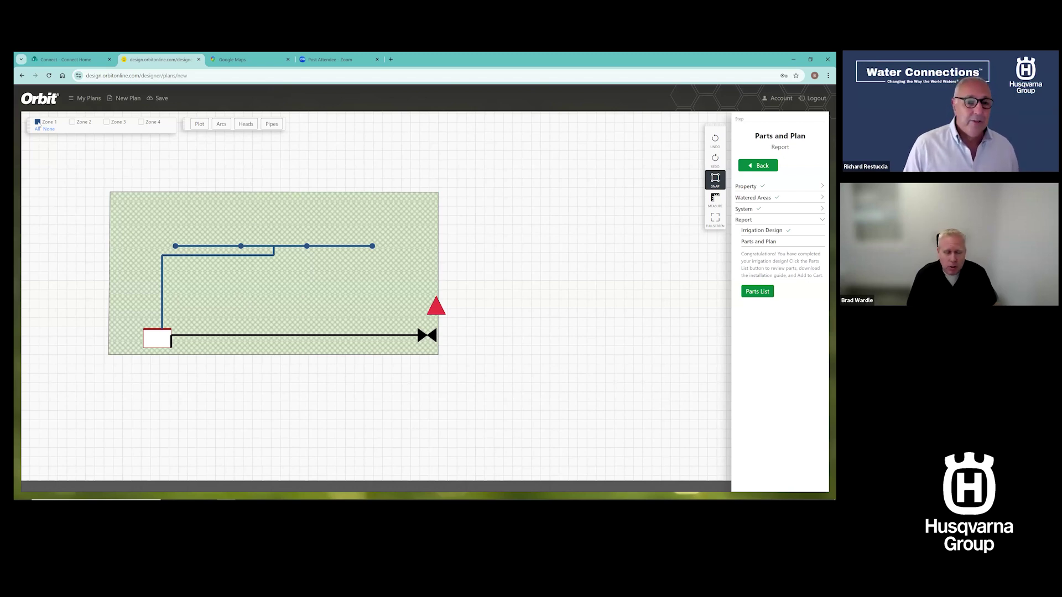
Toggle Zones 2, 3 and 4 on and off in turn, hiding Zone 1 as well
left_click(73, 123)
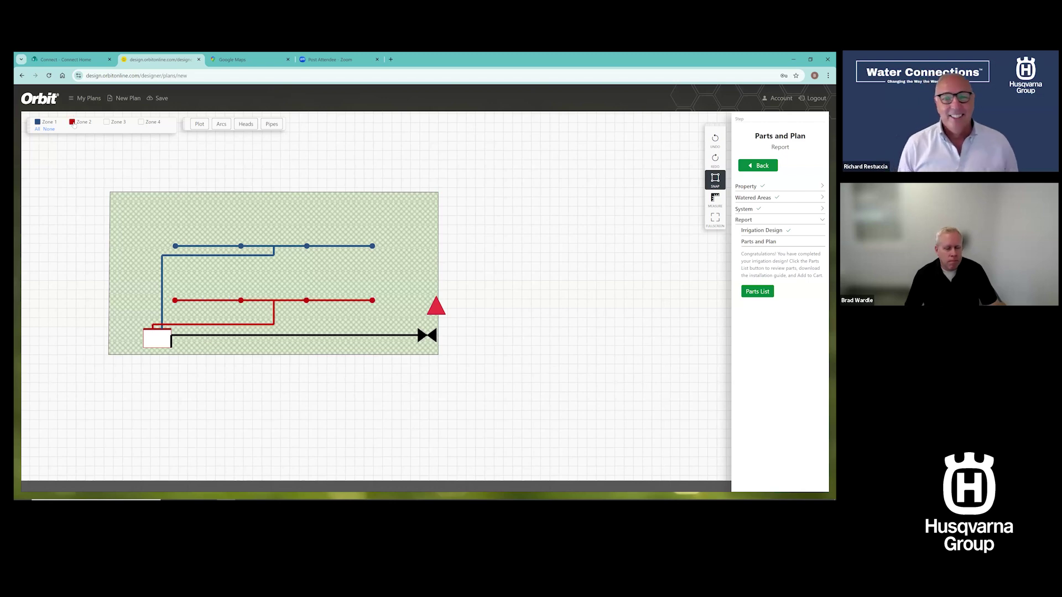
left_click(72, 122)
left_click(37, 123)
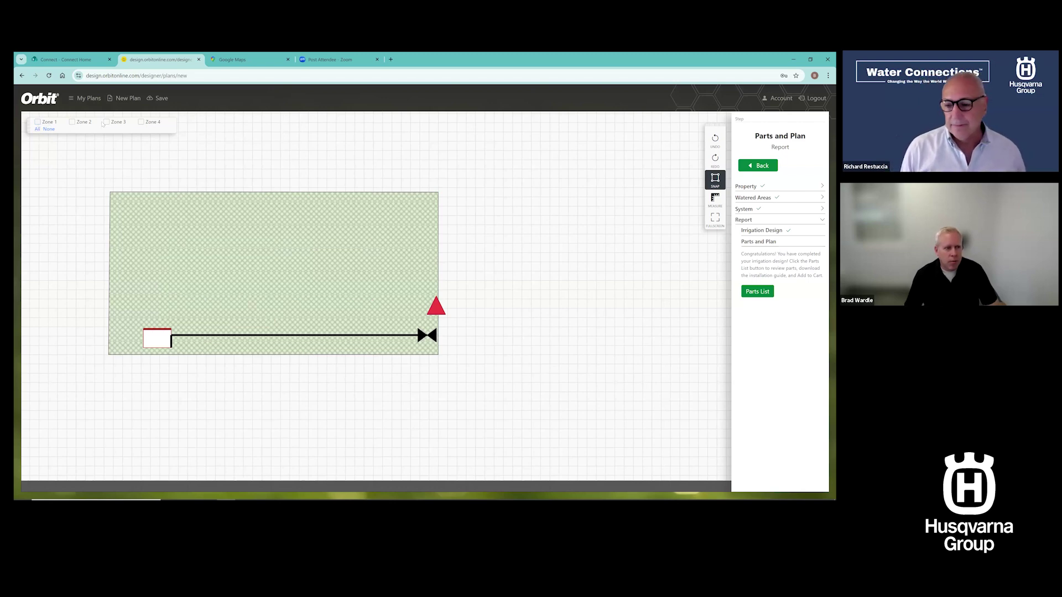
left_click(106, 122)
left_click(107, 123)
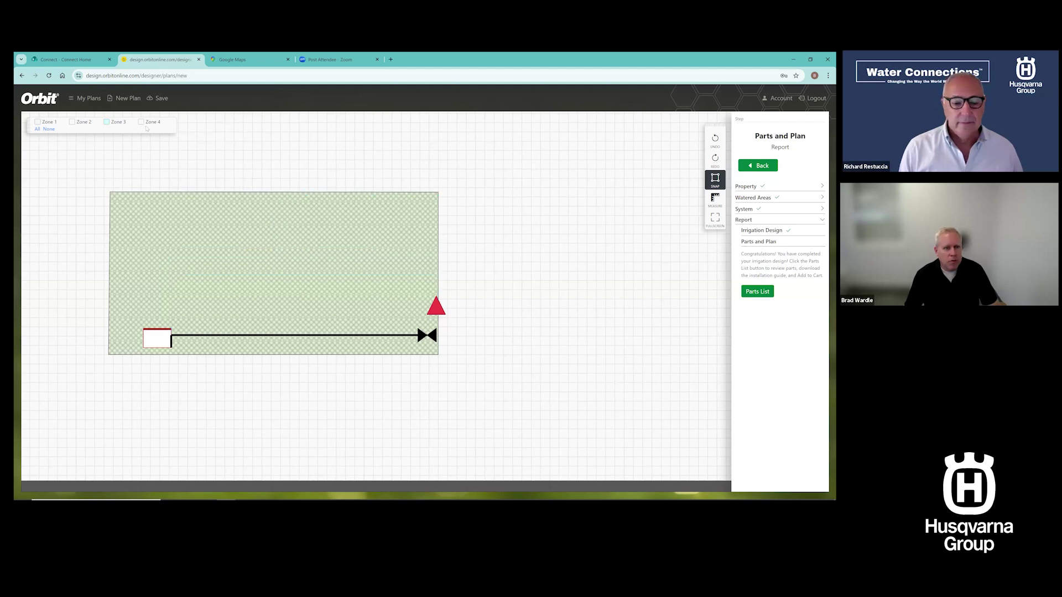
left_click(141, 123)
left_click(141, 123)
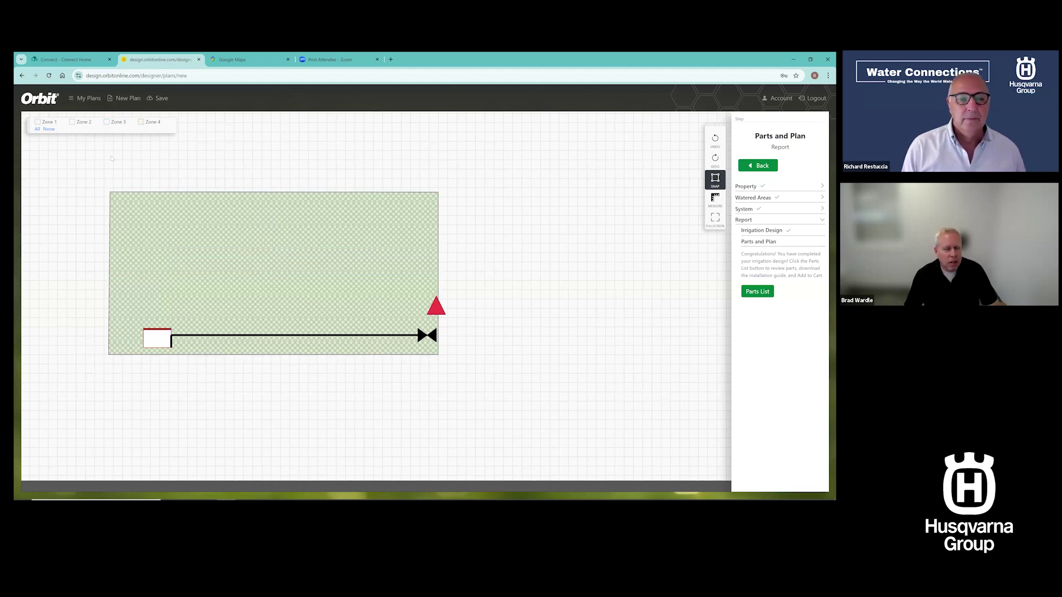
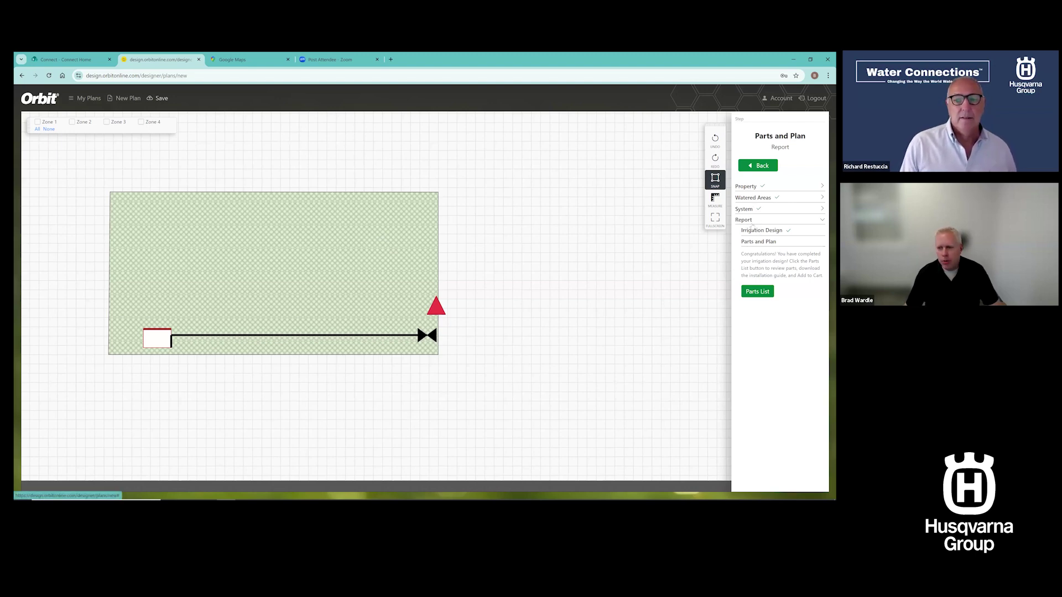
In Plan Settings, replace the plan name 'New Plan' with 'spray zone' and save
left_click(747, 209)
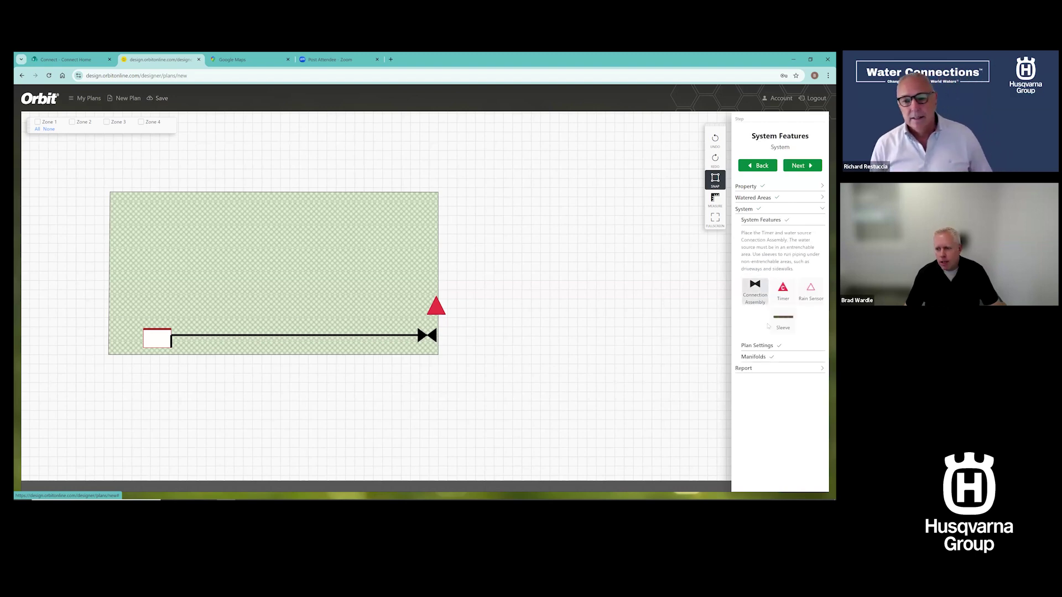
left_click(764, 348)
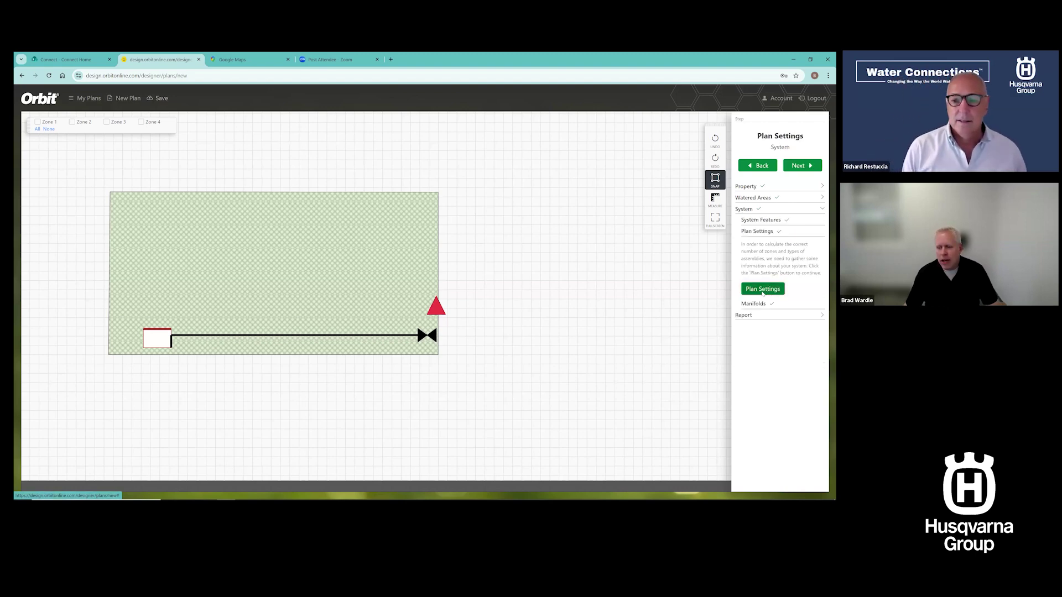
left_click(763, 289)
left_click(360, 146)
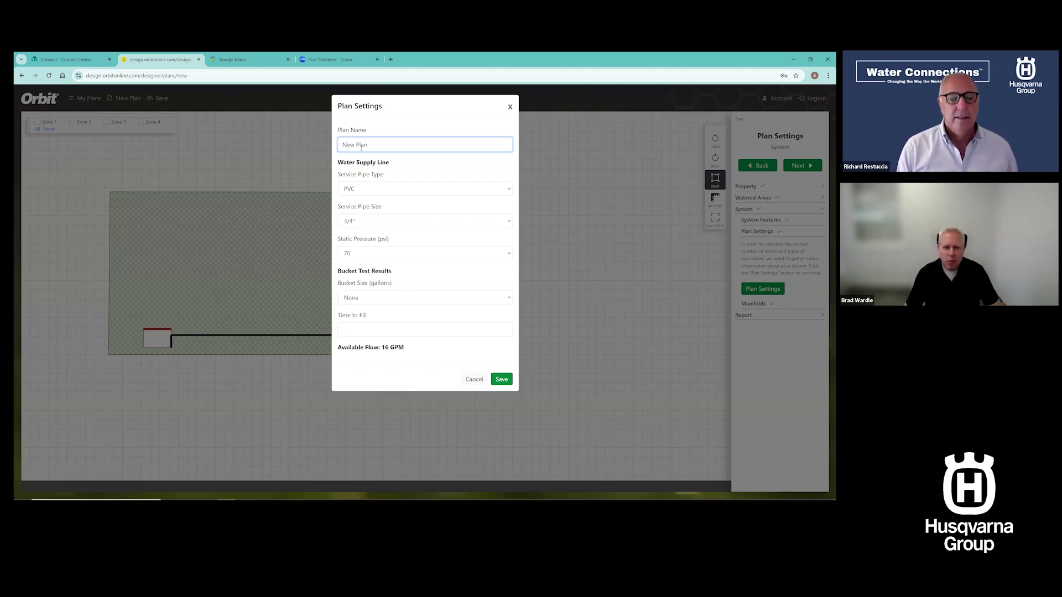
left_click_drag(367, 145, 314, 147)
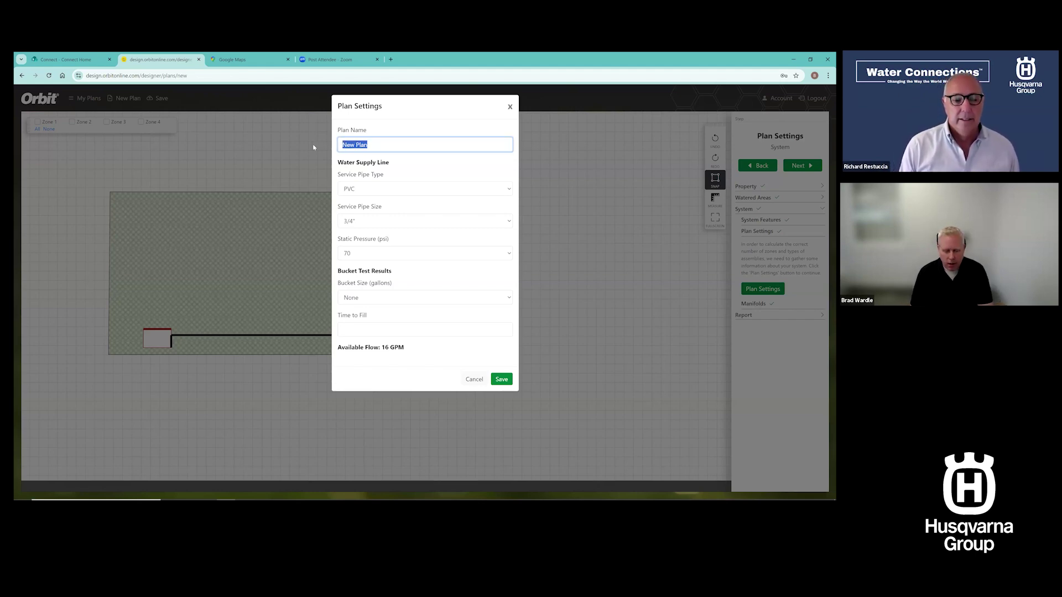
type("spray zone")
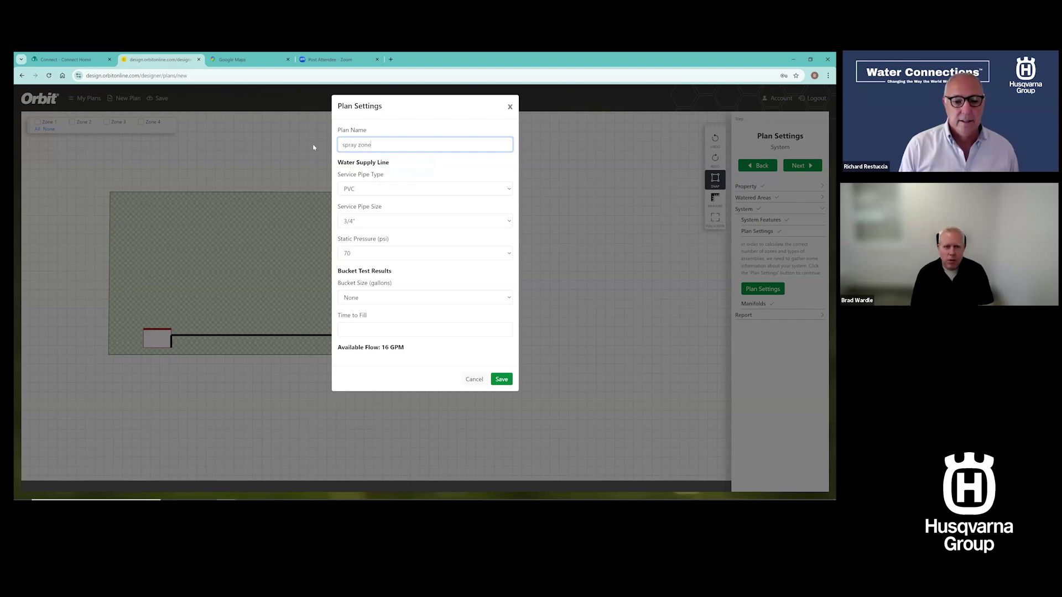
left_click(501, 380)
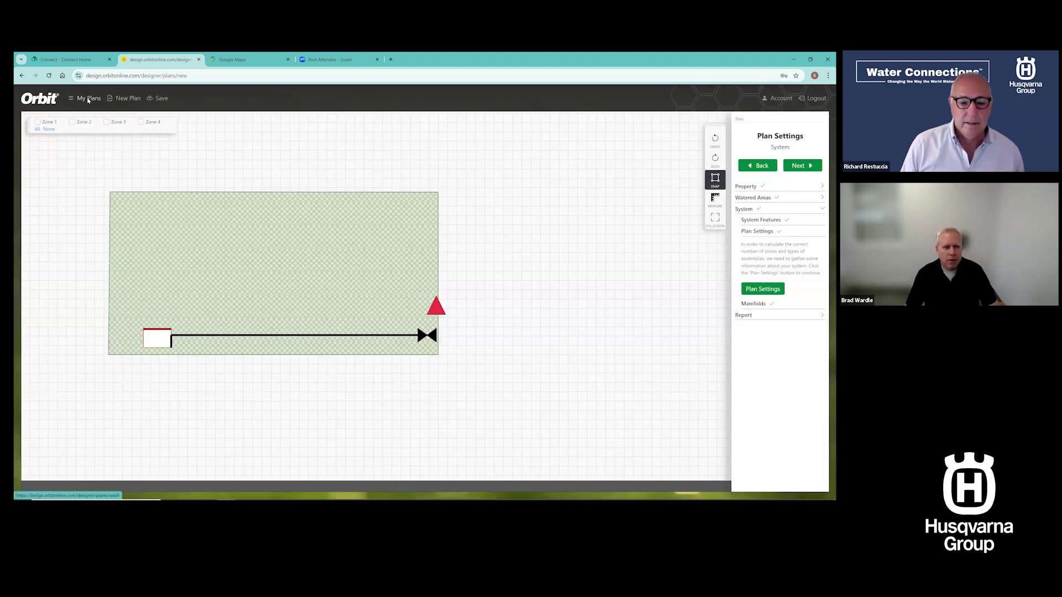
Open the spray zone plan from My Plans and make a copy of it
left_click(87, 100)
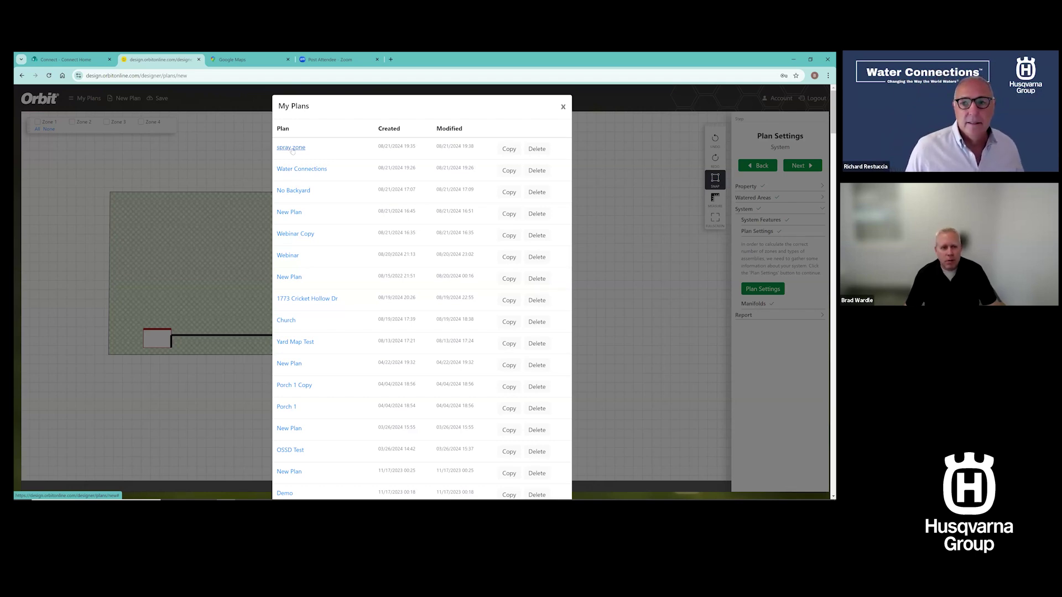
left_click(292, 148)
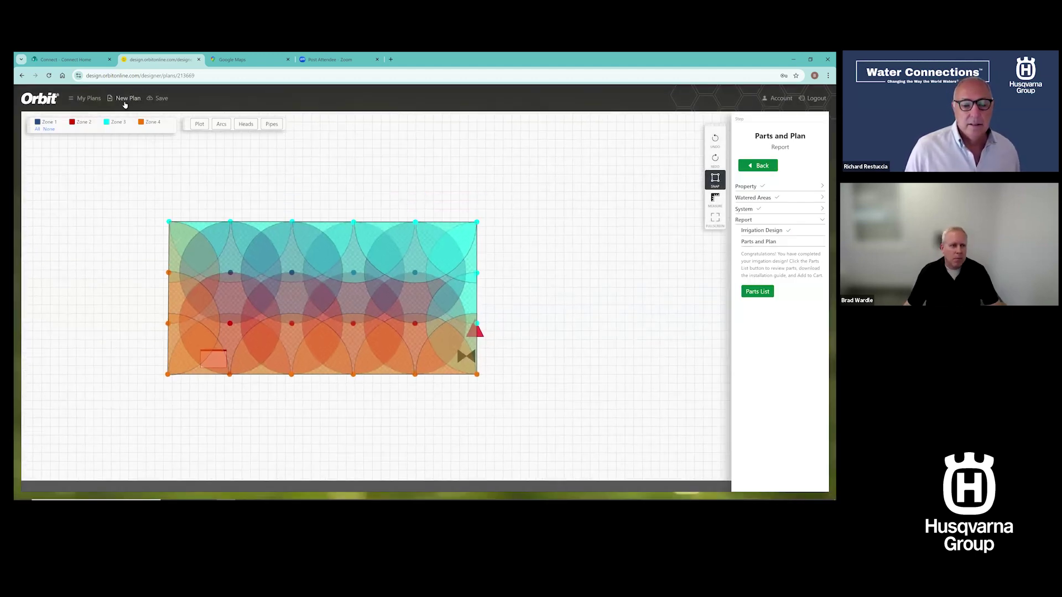
left_click(90, 99)
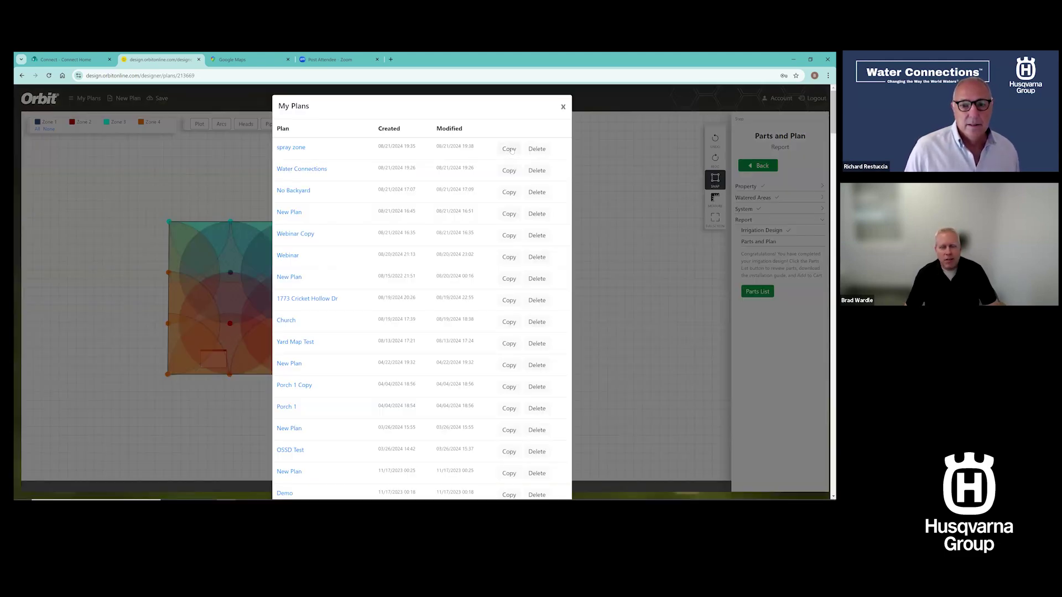
left_click(509, 149)
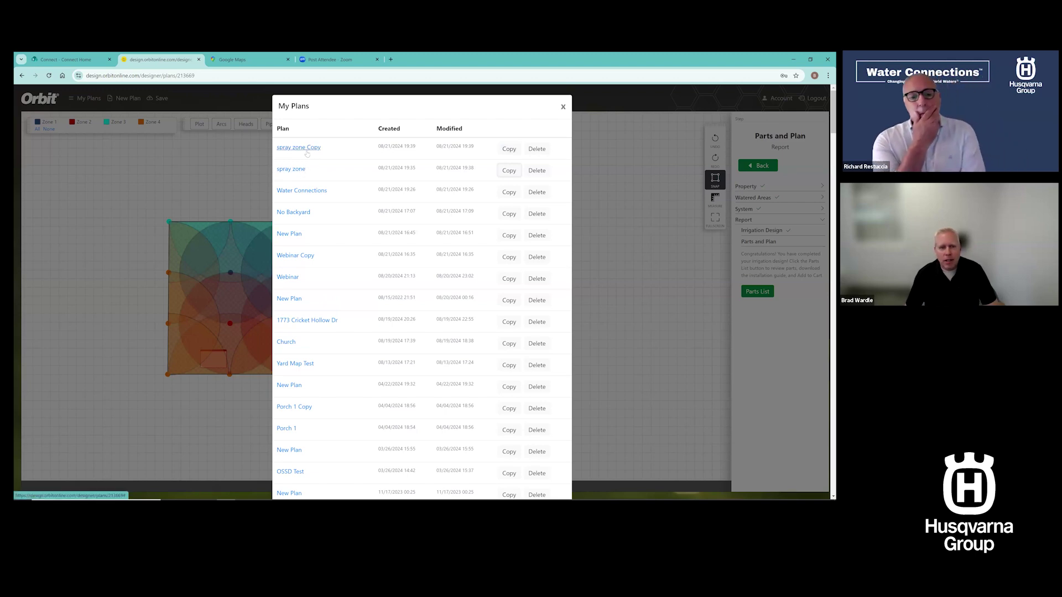
Open 'spray zone Copy' and show only the bare plot, with nothing selected
left_click(307, 148)
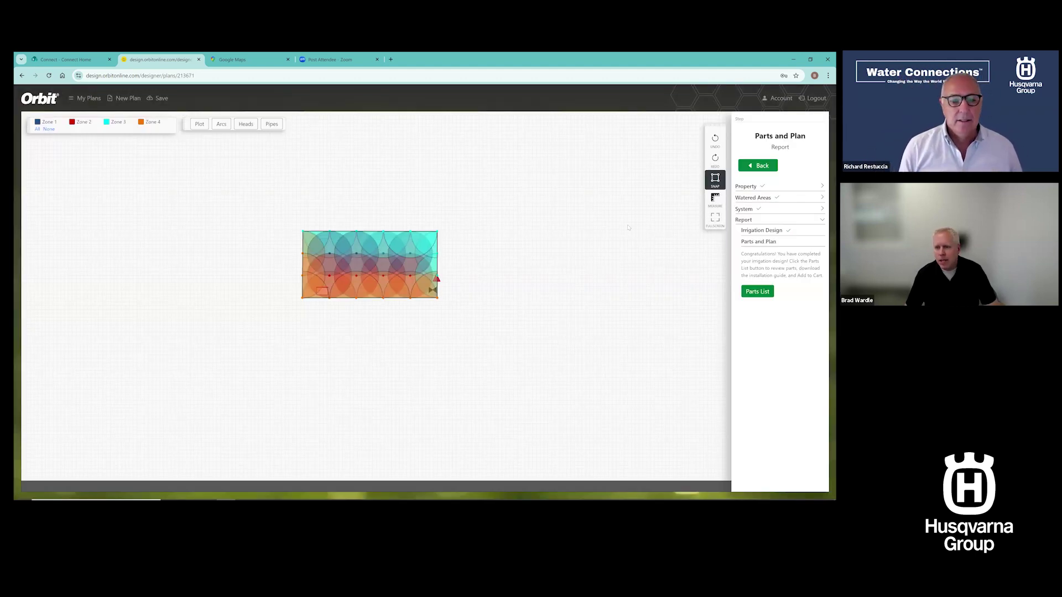
left_click(199, 124)
left_click(412, 251)
left_click(583, 255)
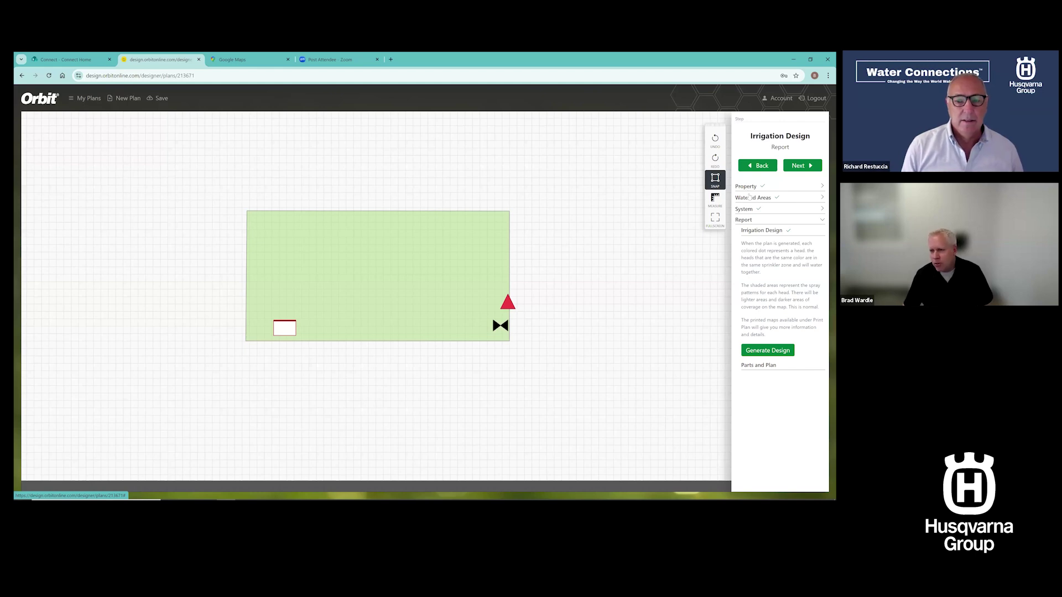
Go to the House Outline step and draw a rectangular structure on the lot
left_click(747, 188)
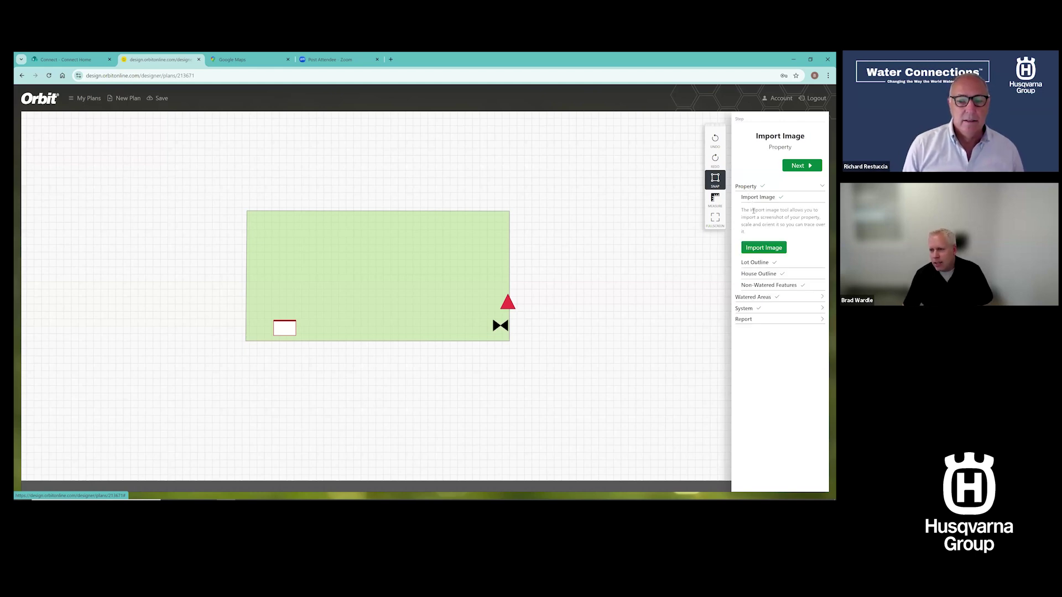
left_click(755, 263)
left_click(756, 256)
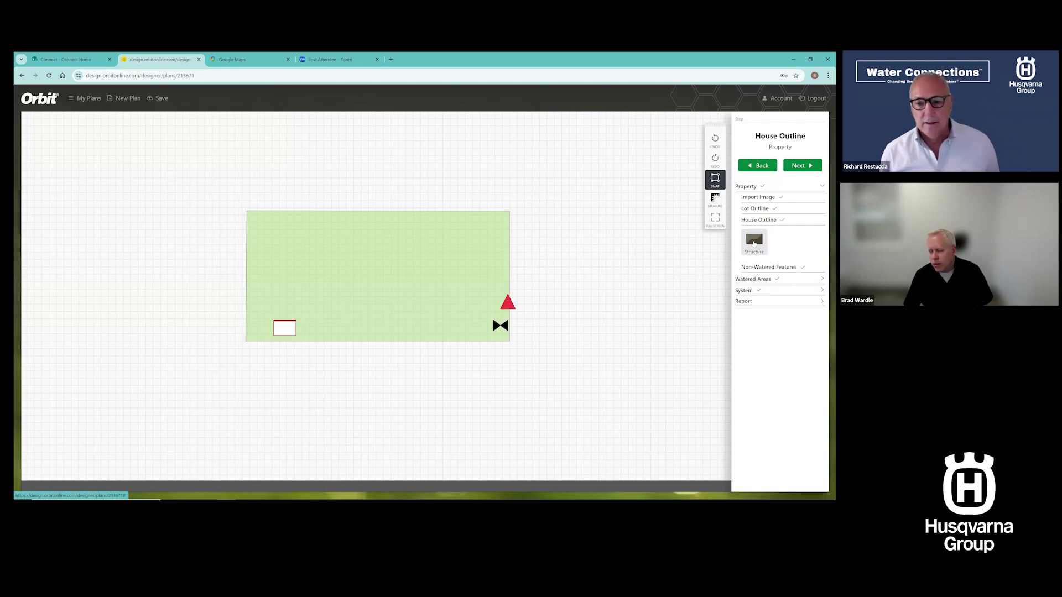
left_click(754, 242)
left_click(716, 160)
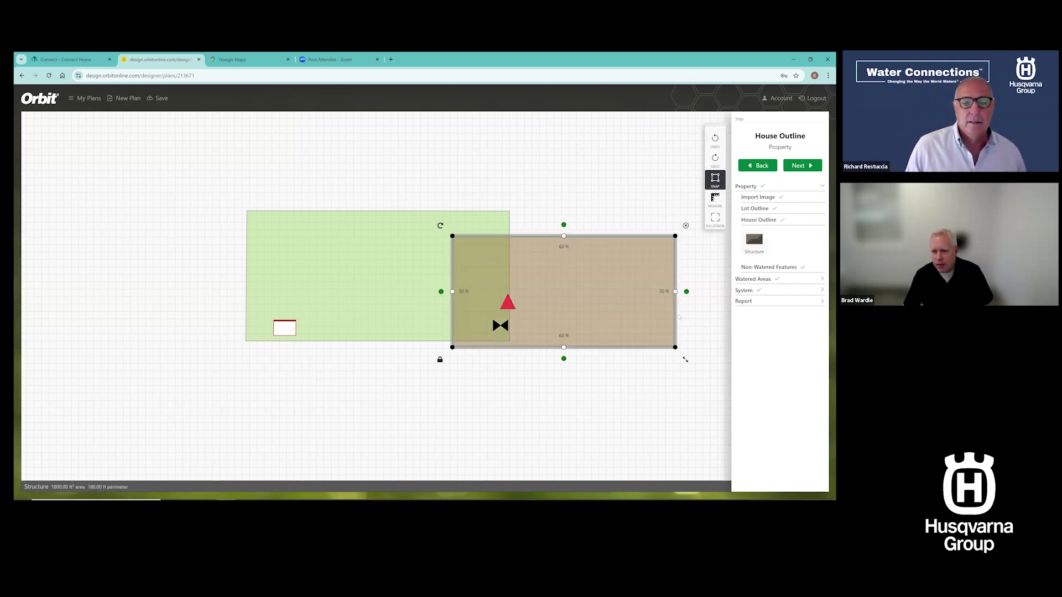
Resize the structure to about 14×16 ft and place it in the lot's top-right corner
left_click_drag(676, 317, 506, 317)
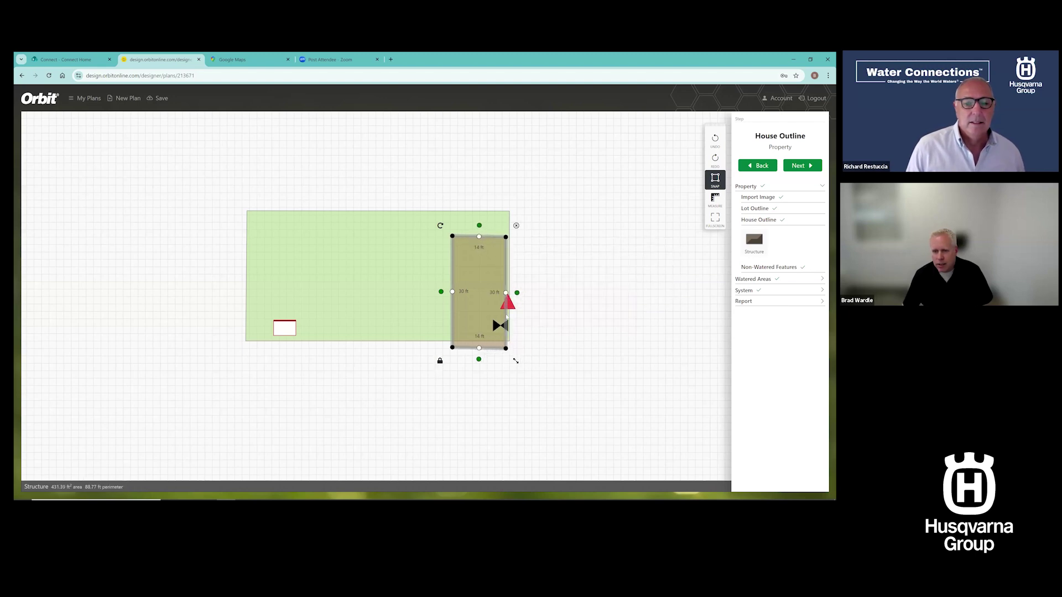
left_click_drag(492, 352, 491, 297)
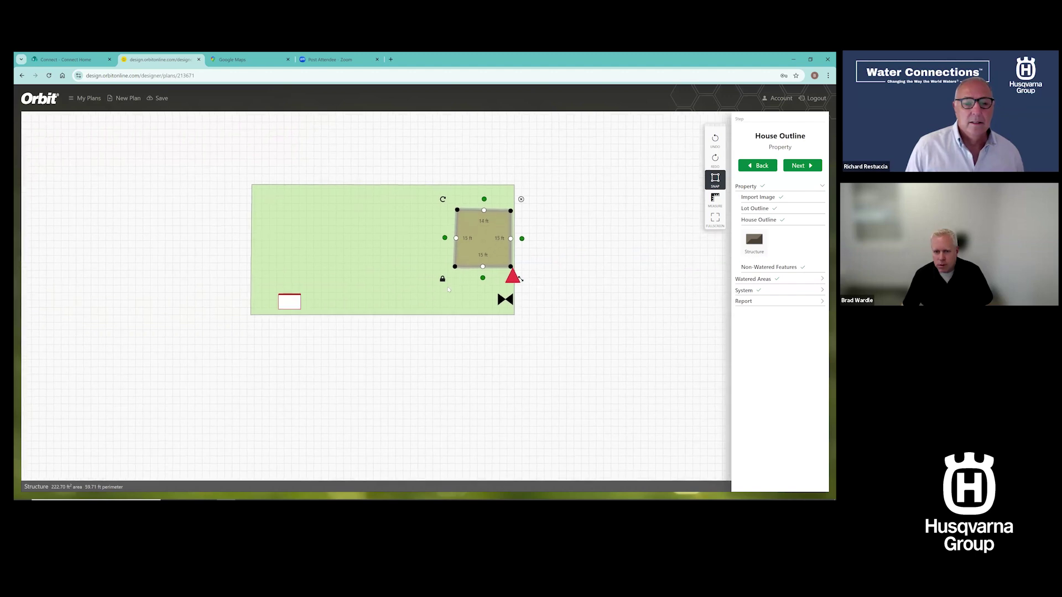
left_click_drag(489, 224, 489, 198)
left_click_drag(514, 242, 470, 241)
left_click_drag(462, 186, 471, 188)
left_click_drag(503, 243, 504, 247)
left_click(540, 239)
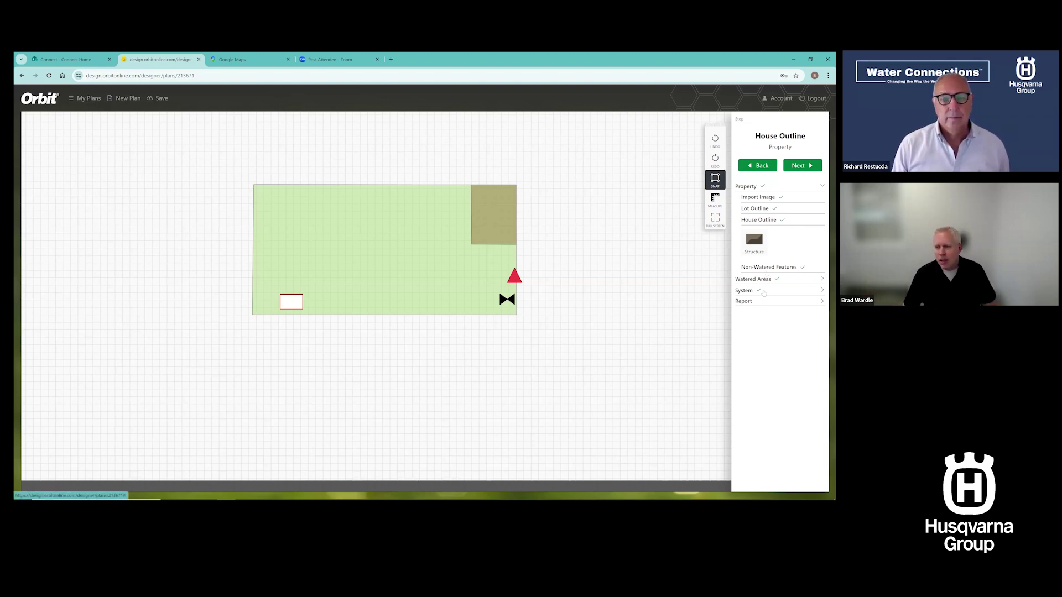
Generate the sprinkler design for the lot and view its pipe layout
left_click(751, 301)
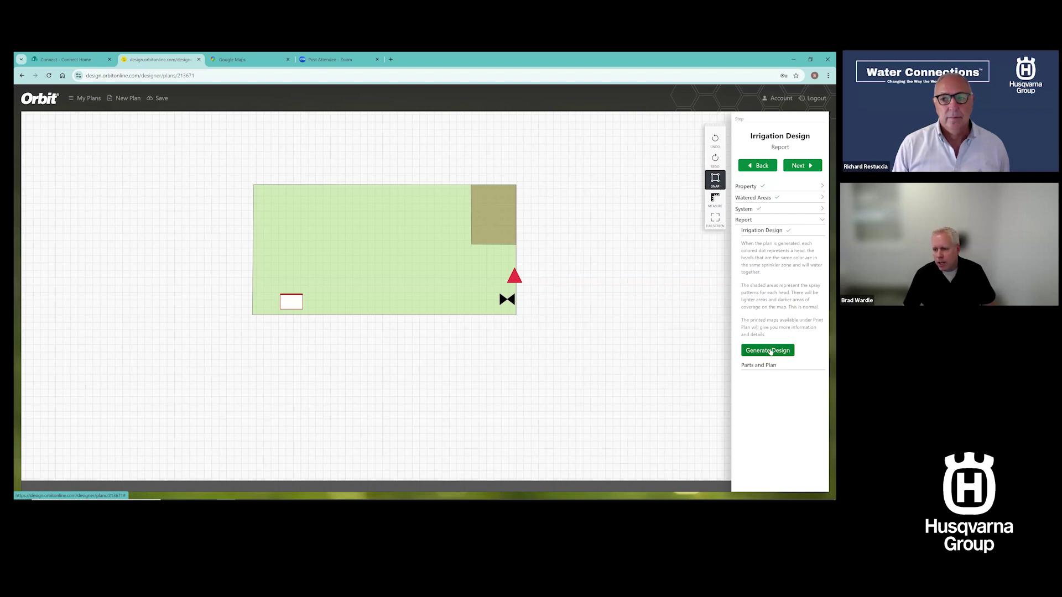
left_click(768, 350)
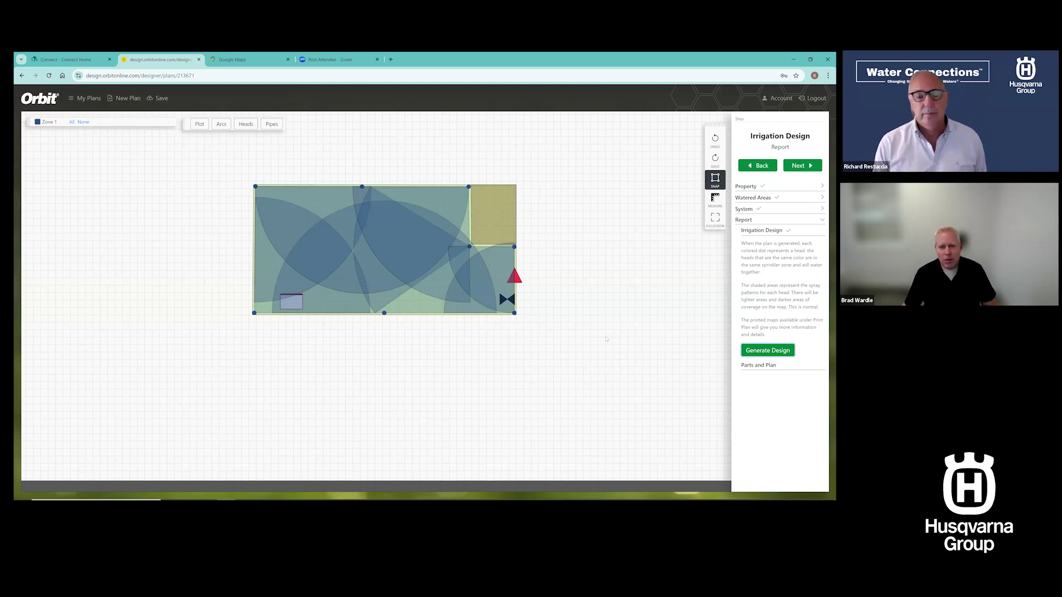
left_click(274, 125)
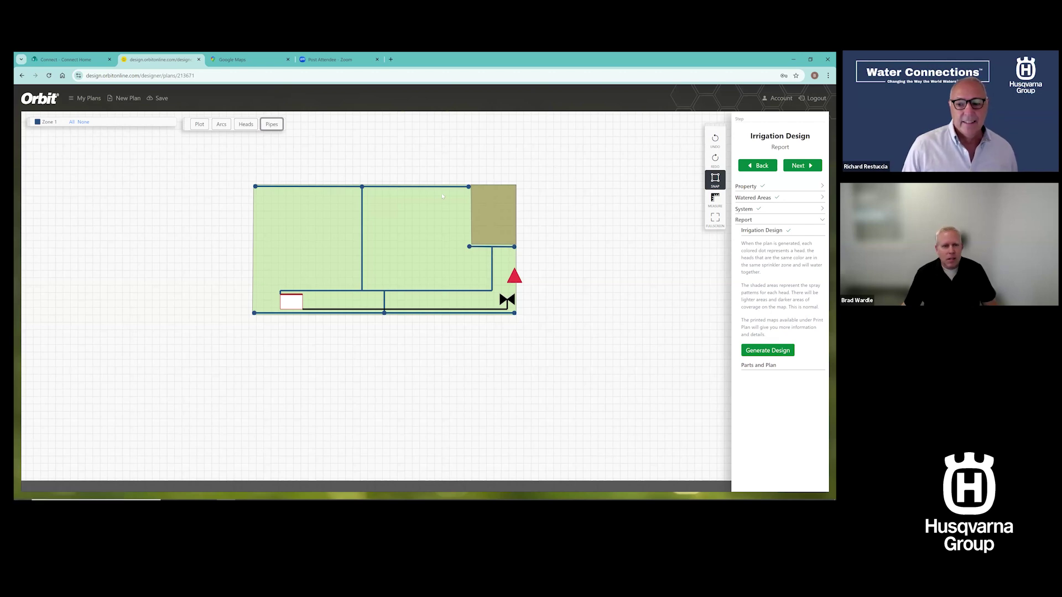
Reposition the manifold, regenerate the sprinkler design, and show the pipes again
left_click_drag(294, 302, 291, 203)
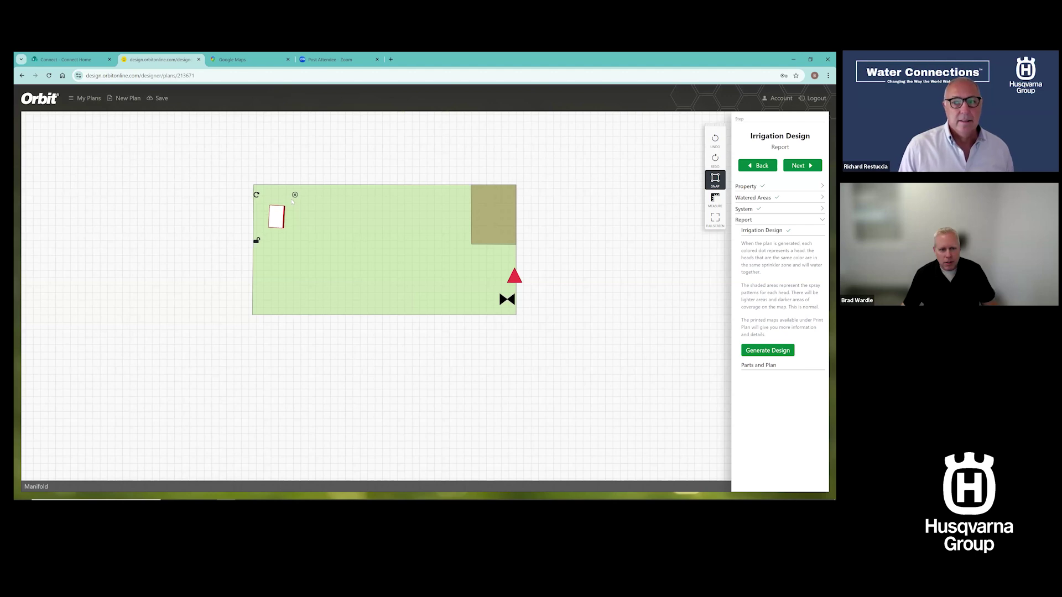
left_click_drag(278, 223, 269, 232)
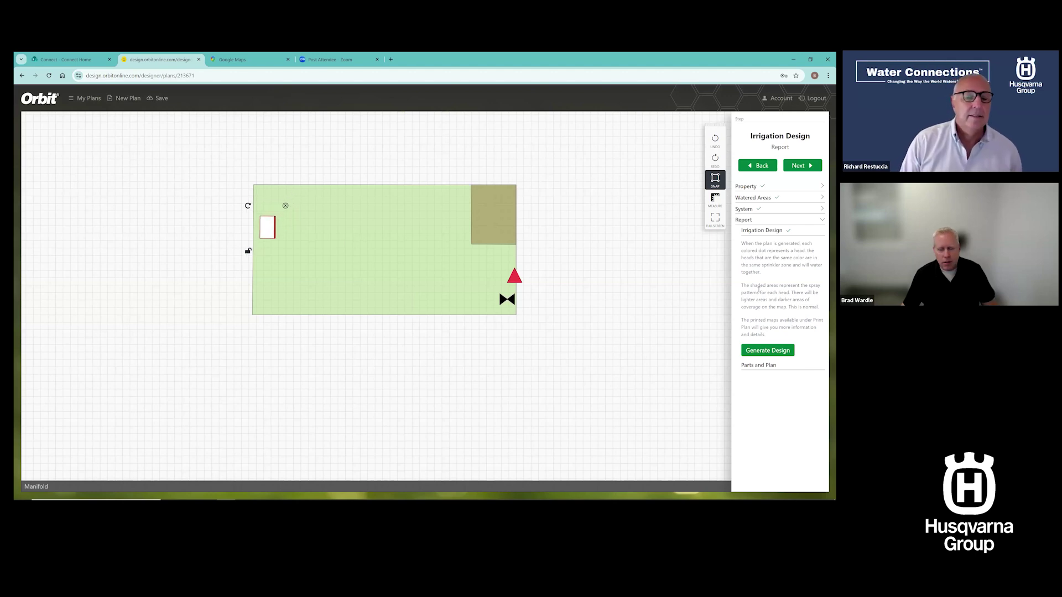
left_click(790, 351)
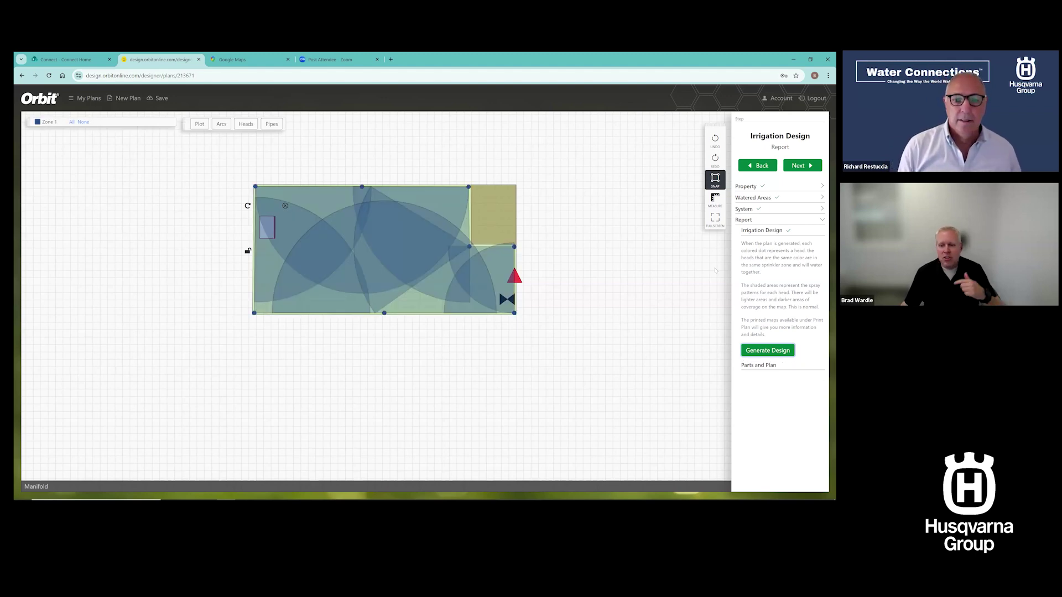
left_click(271, 126)
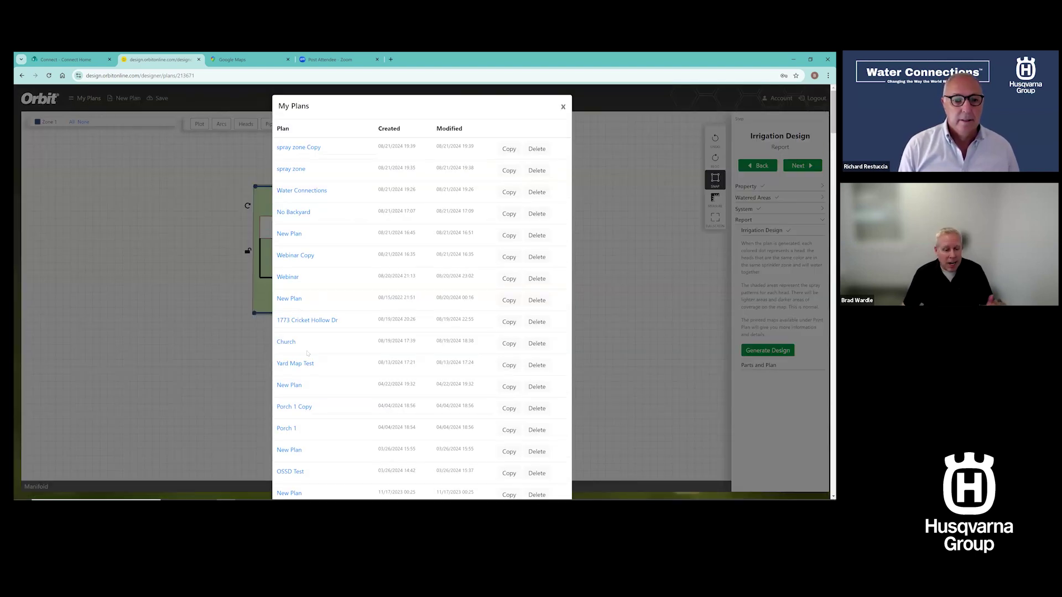
Scroll the My Plans list and load the plan with house, driveway, walkway and deck
scroll(305, 351, "down", 2)
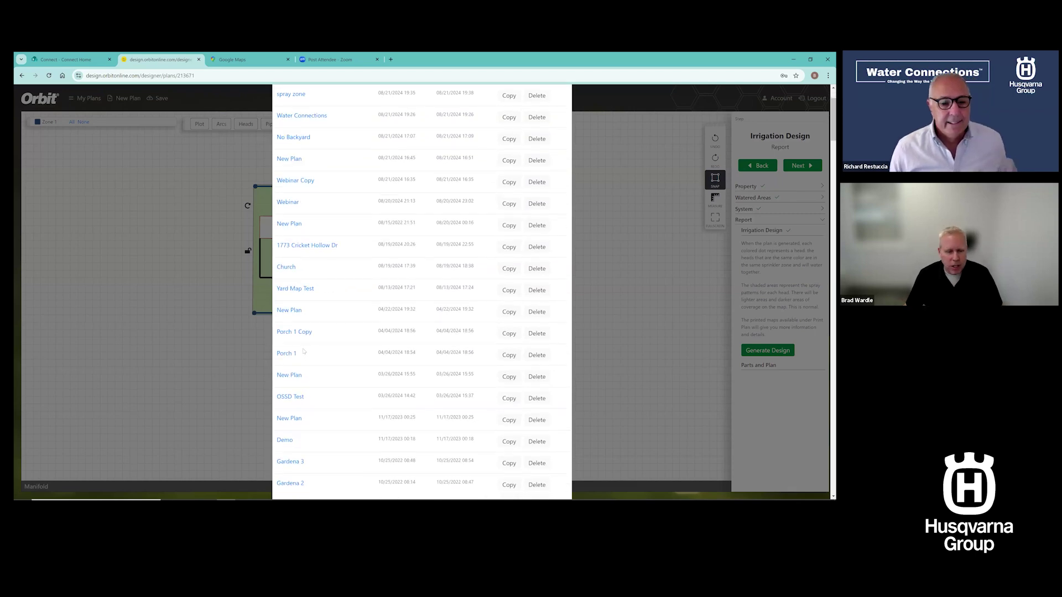
scroll(302, 298, "down", 3)
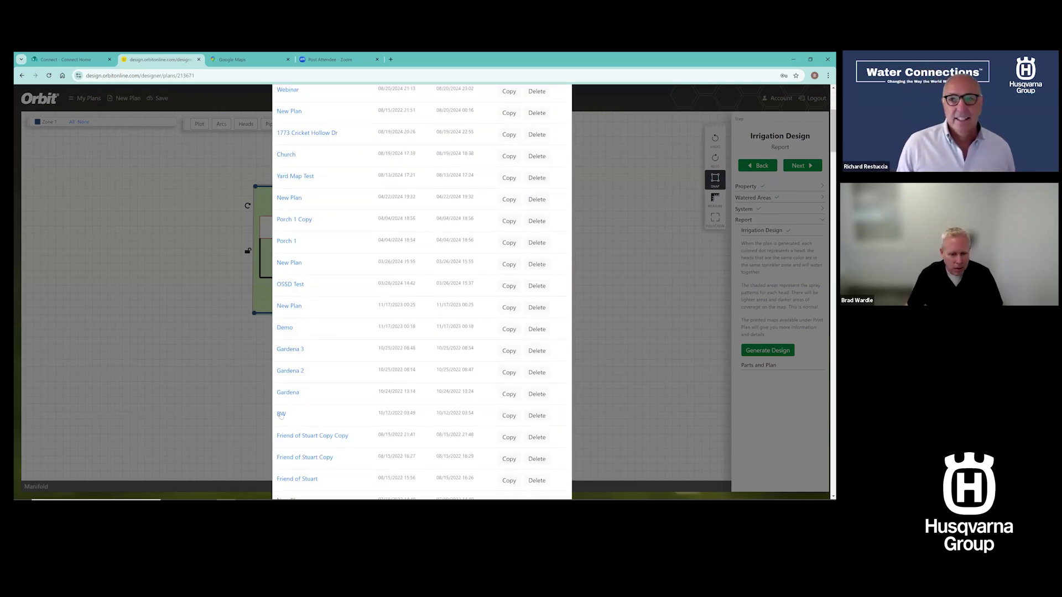
left_click(395, 298)
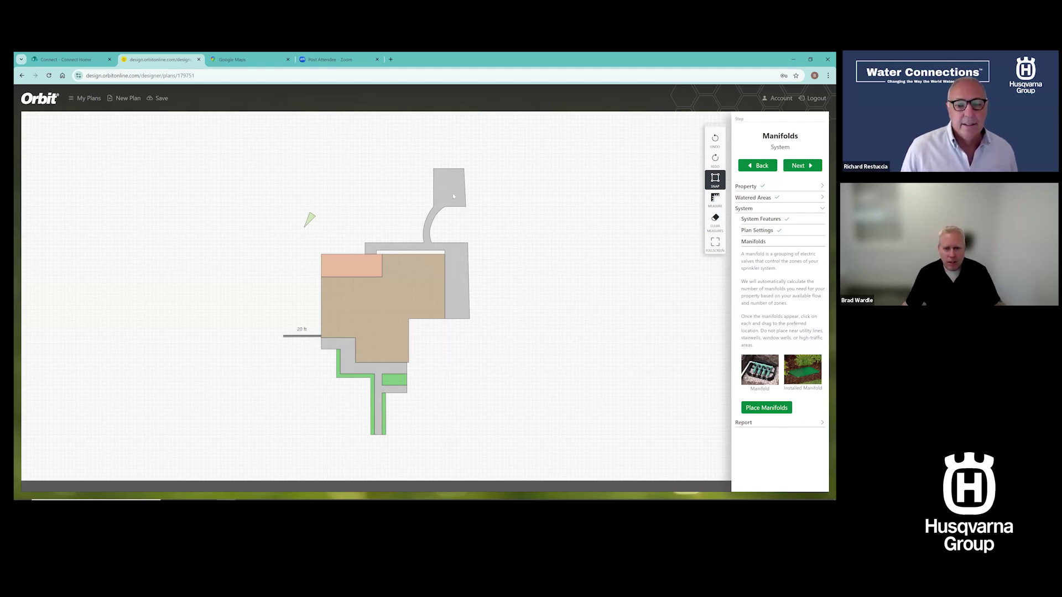
Check the sizes of the concrete walkway, hedge strip and deck, then reopen My Plans
left_click(453, 193)
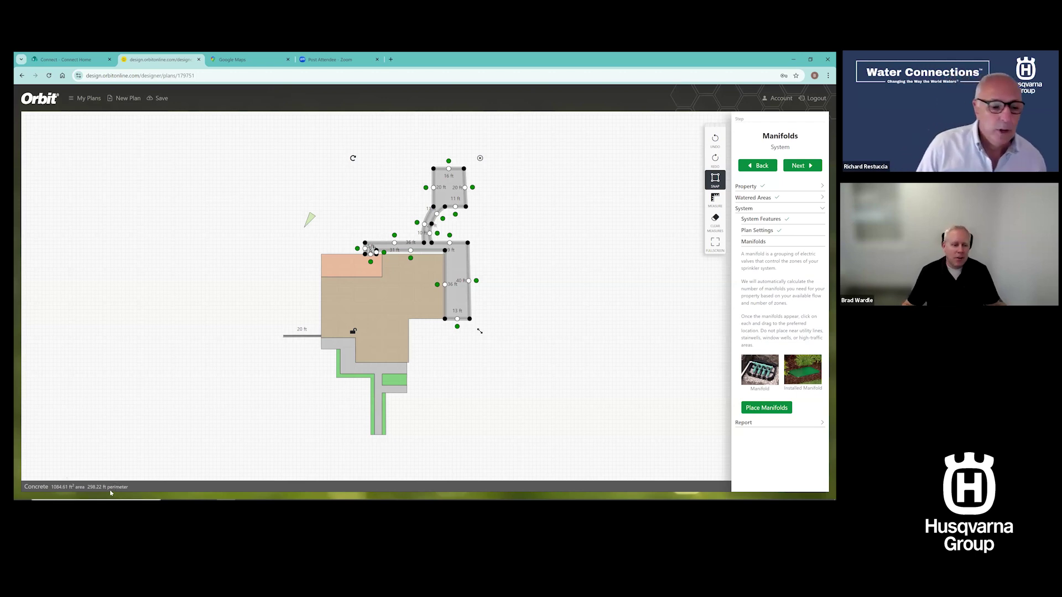
left_click(399, 385)
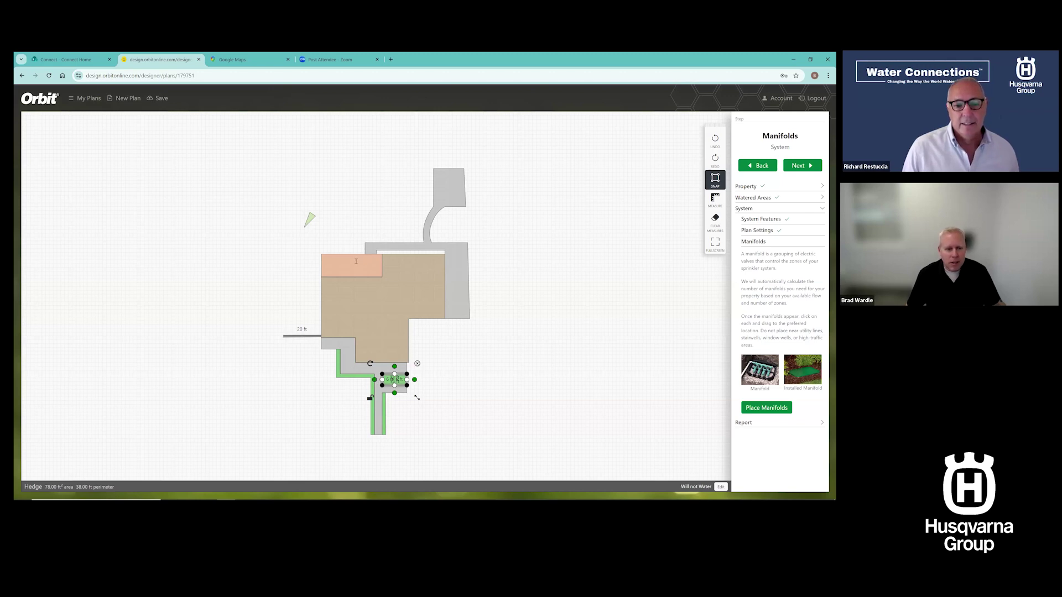
key("Tab")
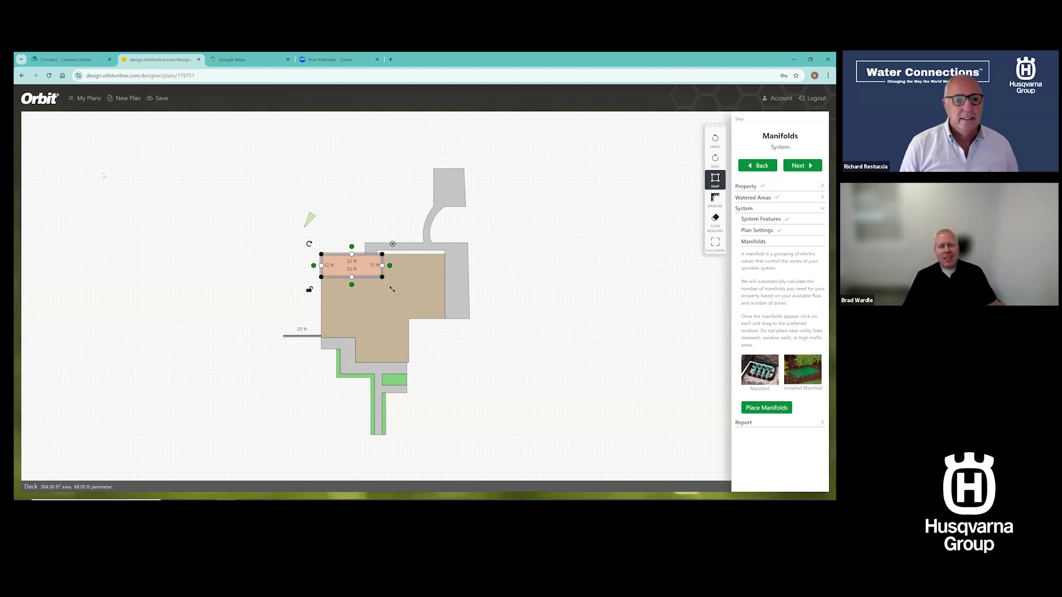
left_click(256, 249)
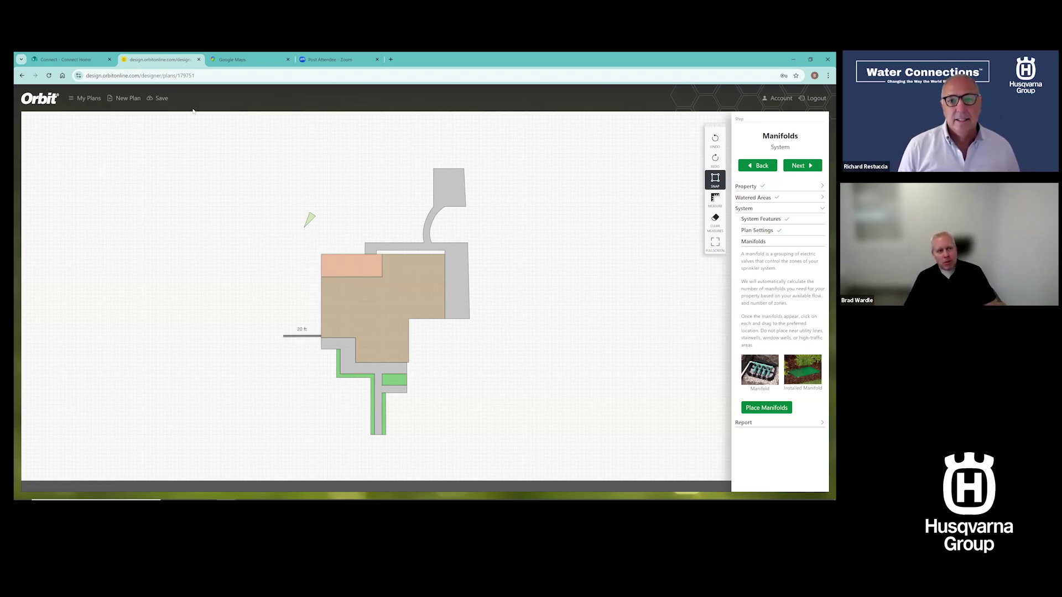
left_click(89, 98)
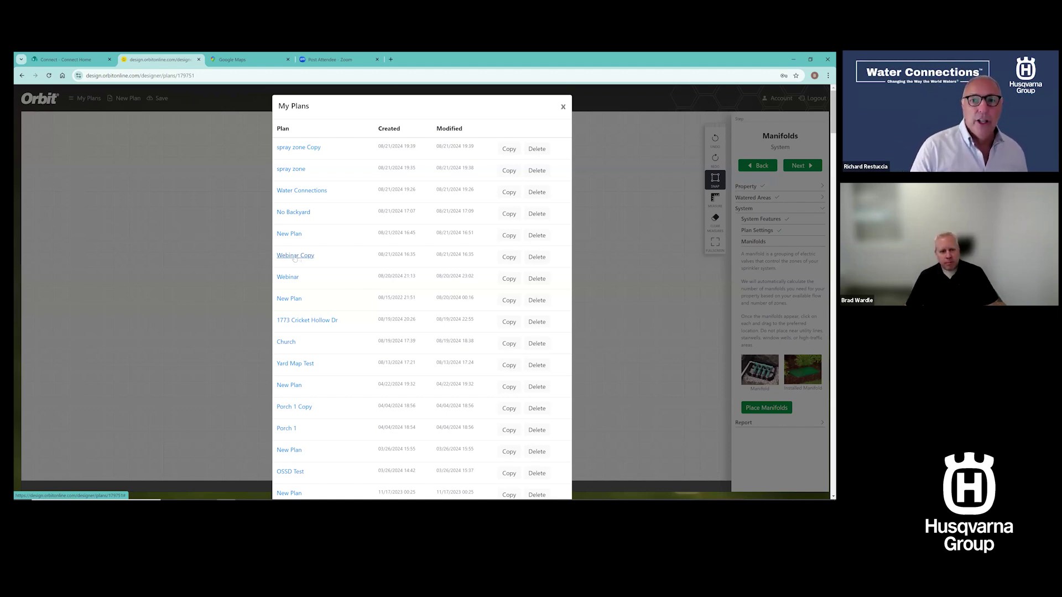
Load the saved plan with the aerial-photo yard and eight colour-coded zones
left_click(453, 319)
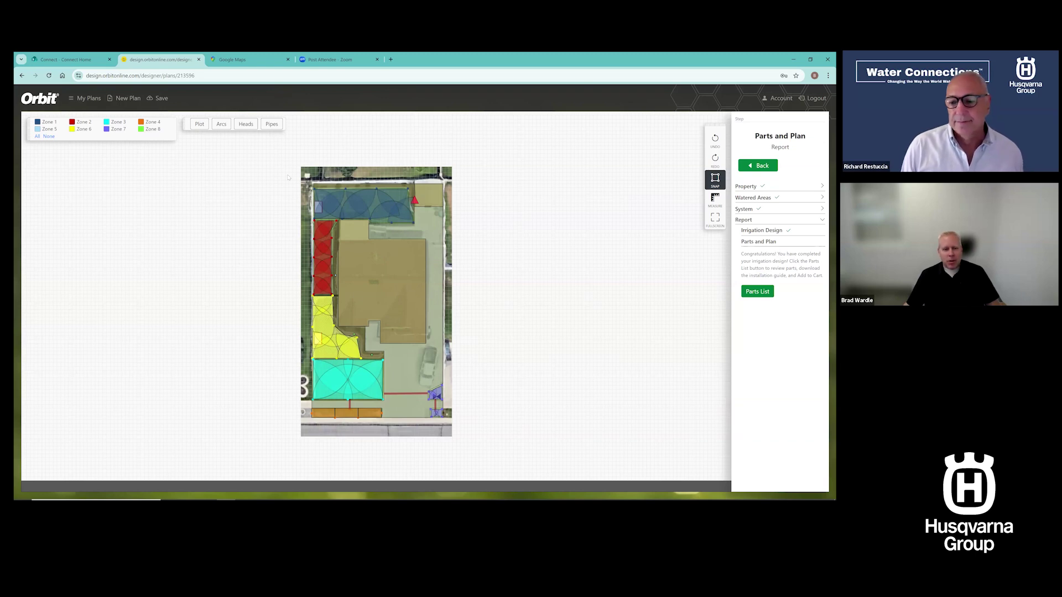
Inspect the concrete area and flowerbed, then scroll the parts list to its $2482.20 total
left_click(434, 296)
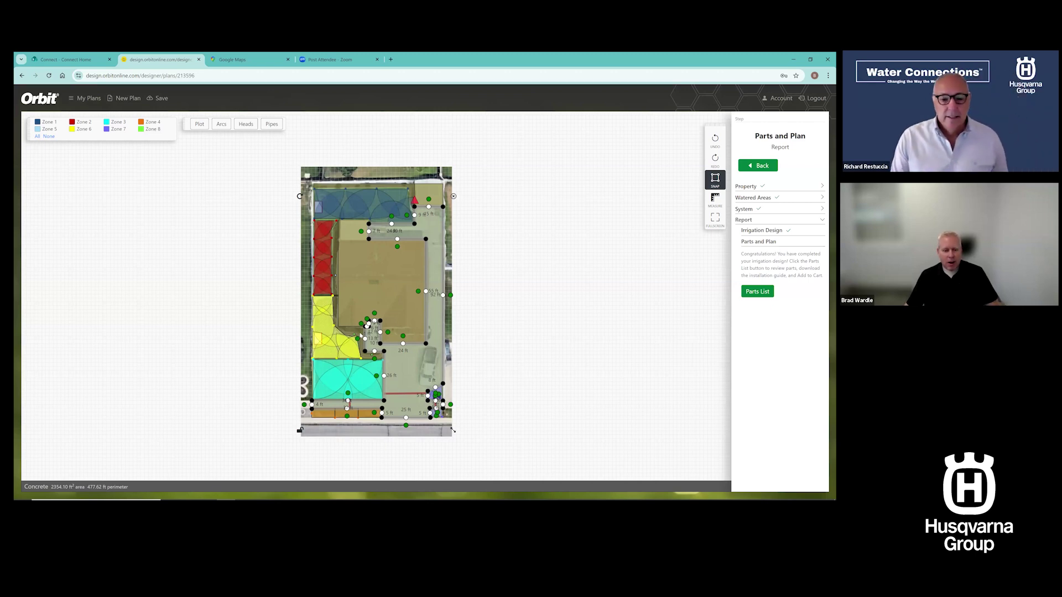
left_click(361, 335)
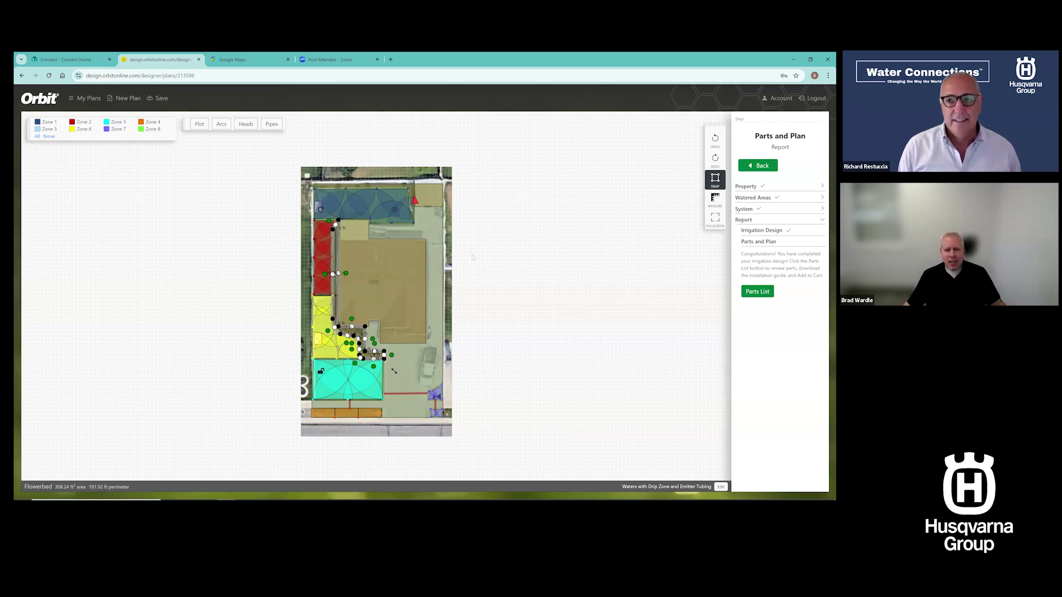
left_click(265, 242)
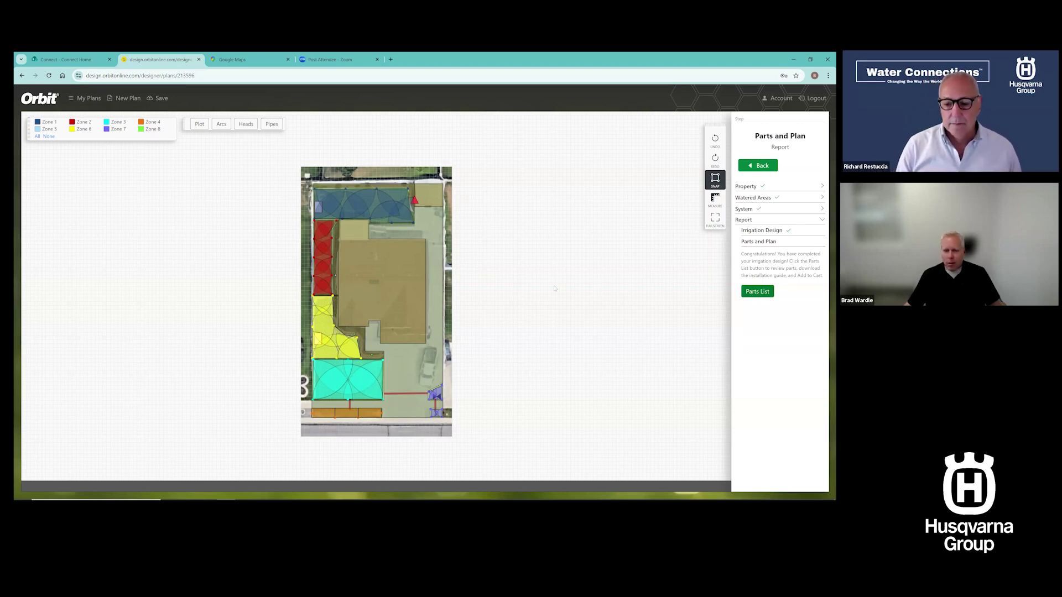
scroll(558, 287, "down", 10)
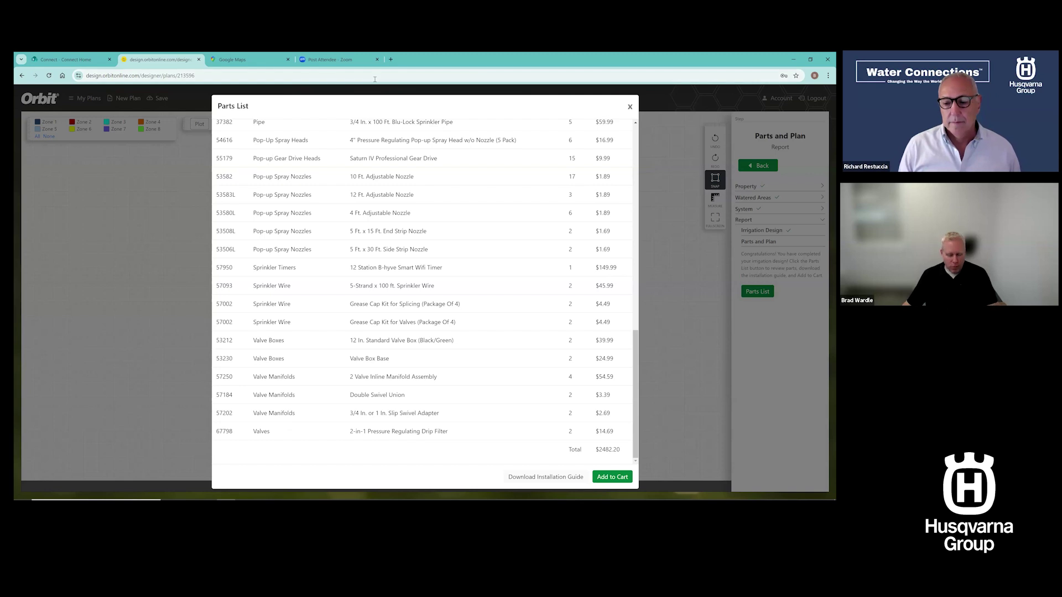
Switch to the blueprint (1).pdf installation guide open in Microsoft Edge
key("alt+Tab")
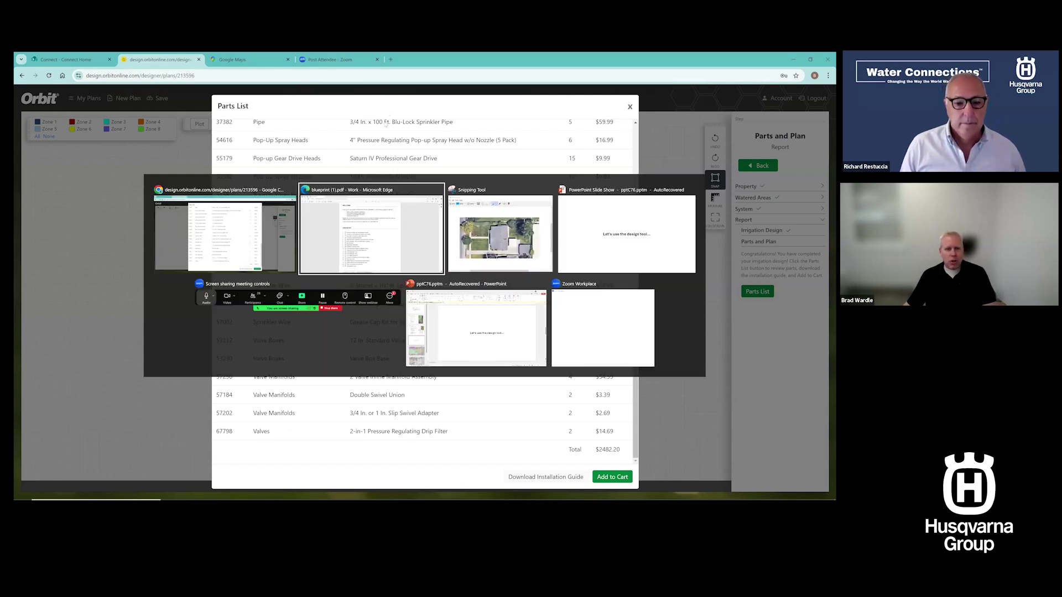
left_click(369, 246)
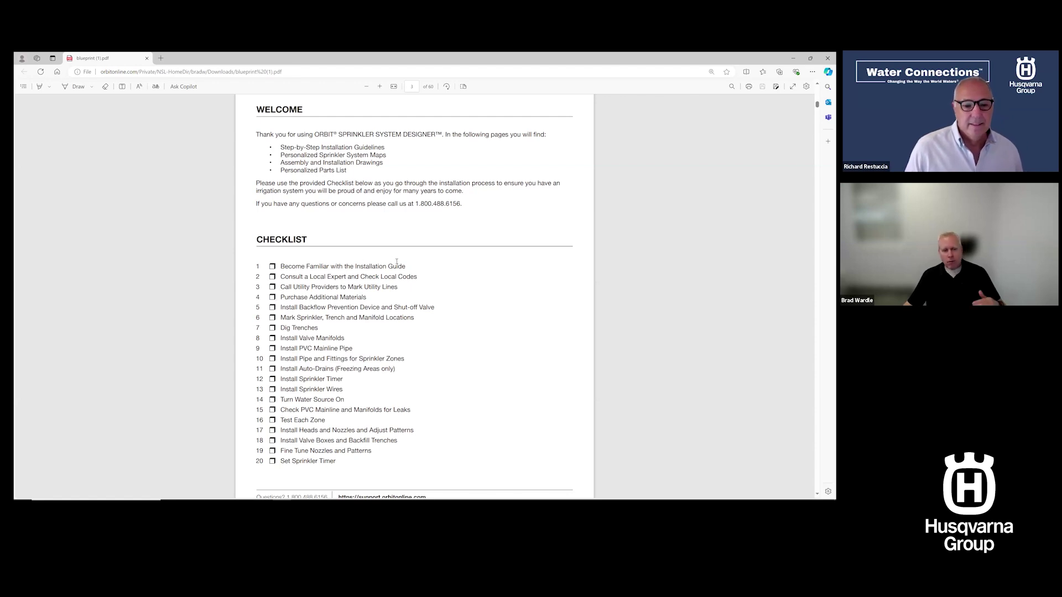
Page through the PDF from the welcome checklist past the valve manifold to the A9–A13 assemblies
scroll(396, 262, "down", 3)
scroll(396, 262, "down", 1)
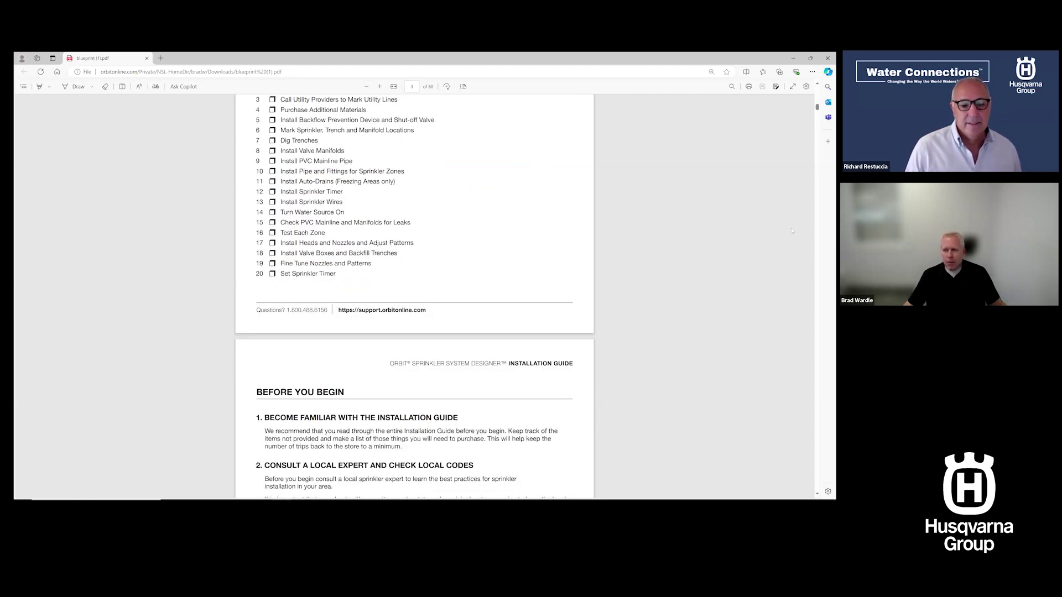
left_click_drag(817, 106, 827, 138)
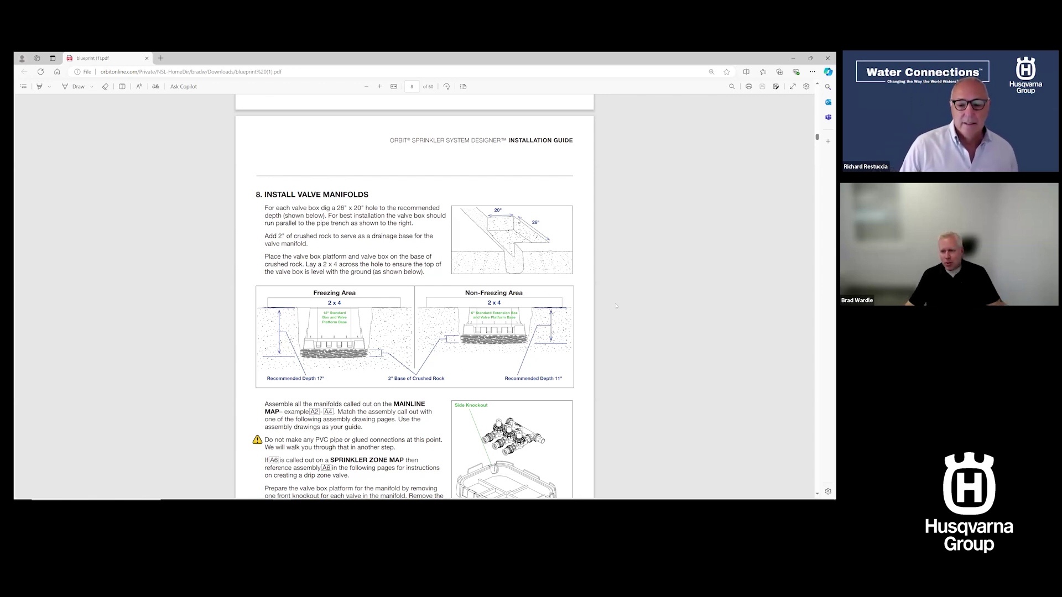
left_click_drag(817, 137, 754, 164)
left_click_drag(549, 131, 571, 132)
left_click_drag(818, 158, 828, 215)
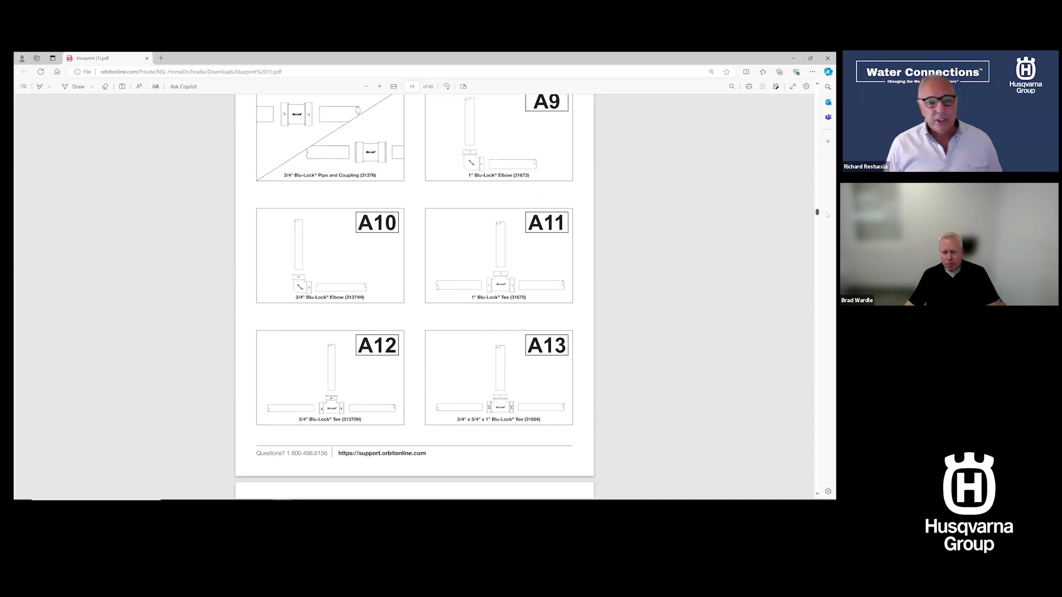